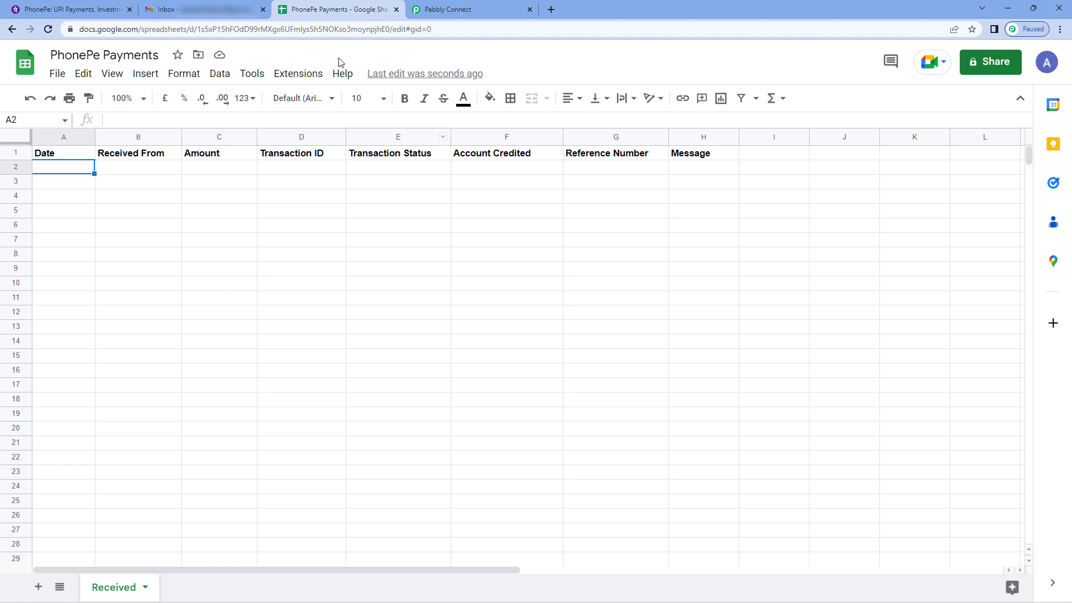
Review the PhonePe payment-received email in Gmail and the column headers of the PhonePe Payments spreadsheet.
click(89, 9)
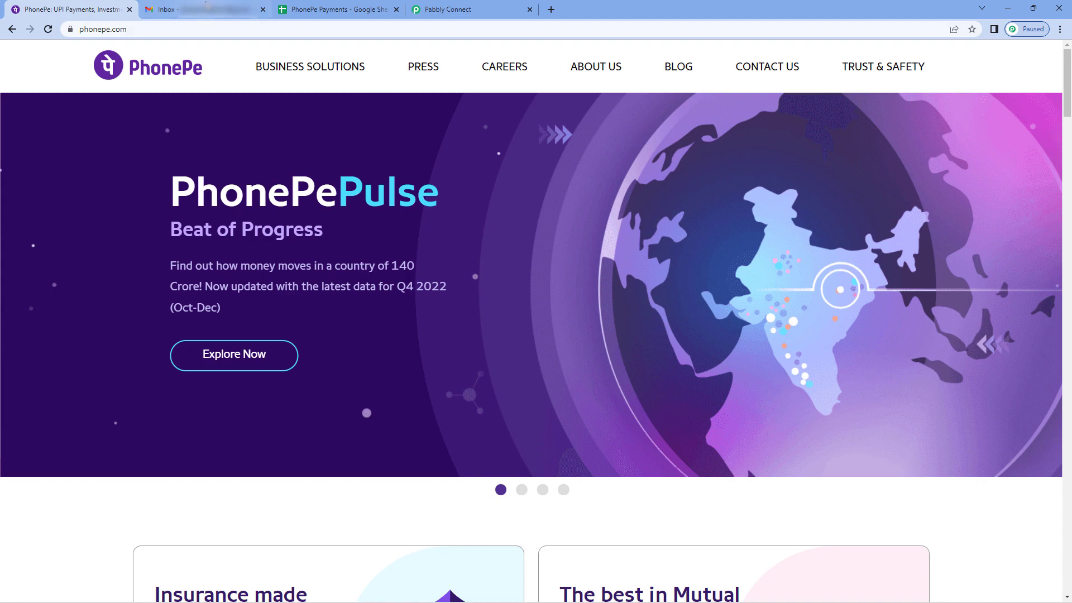
click(212, 11)
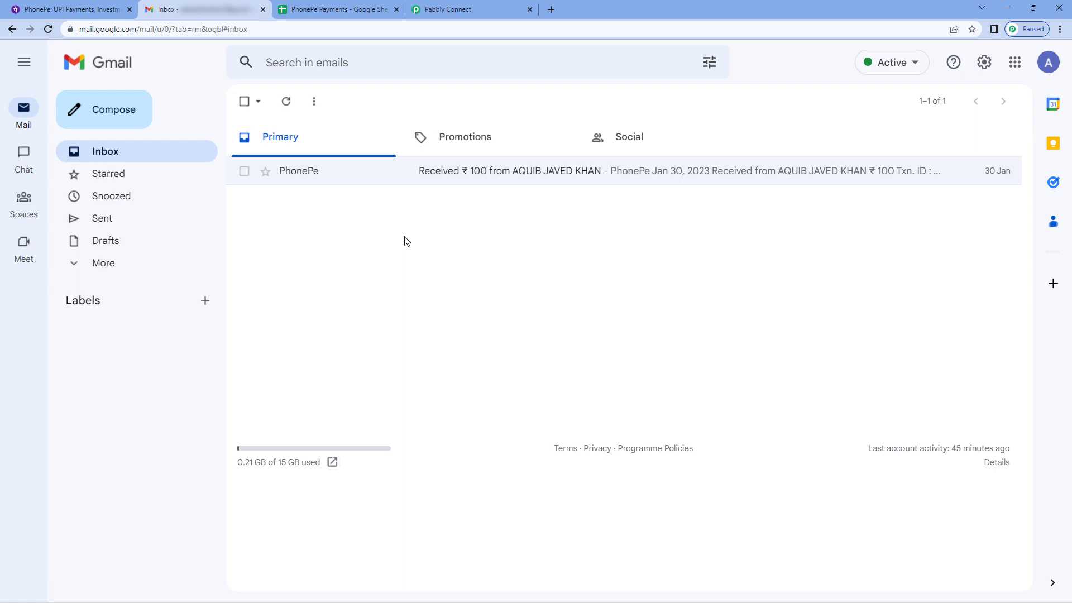
click(374, 178)
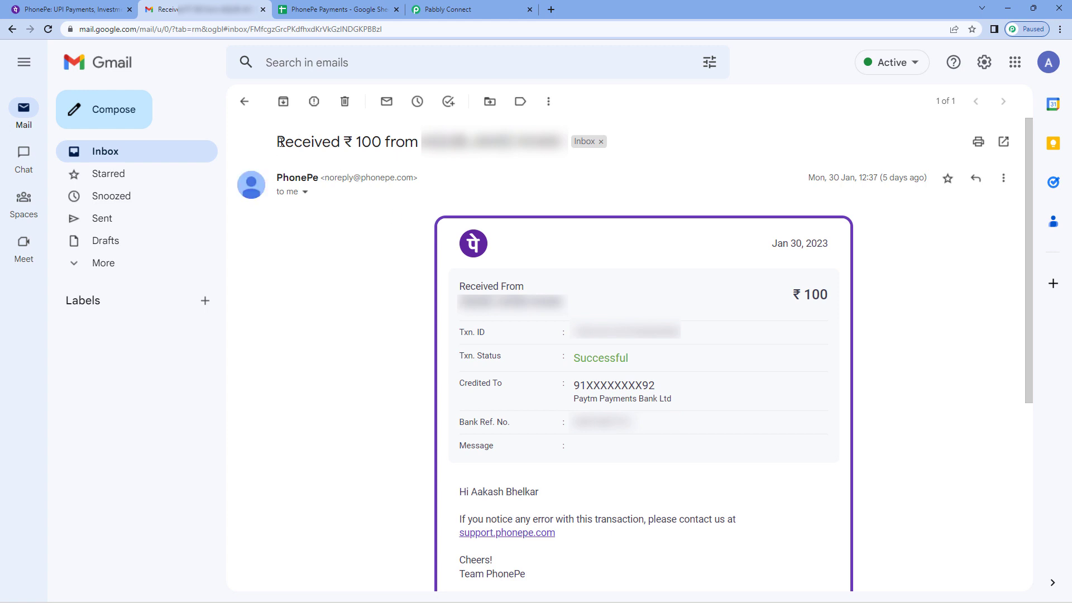
drag(275, 144, 566, 143)
click(429, 239)
scroll(407, 250, down, 1)
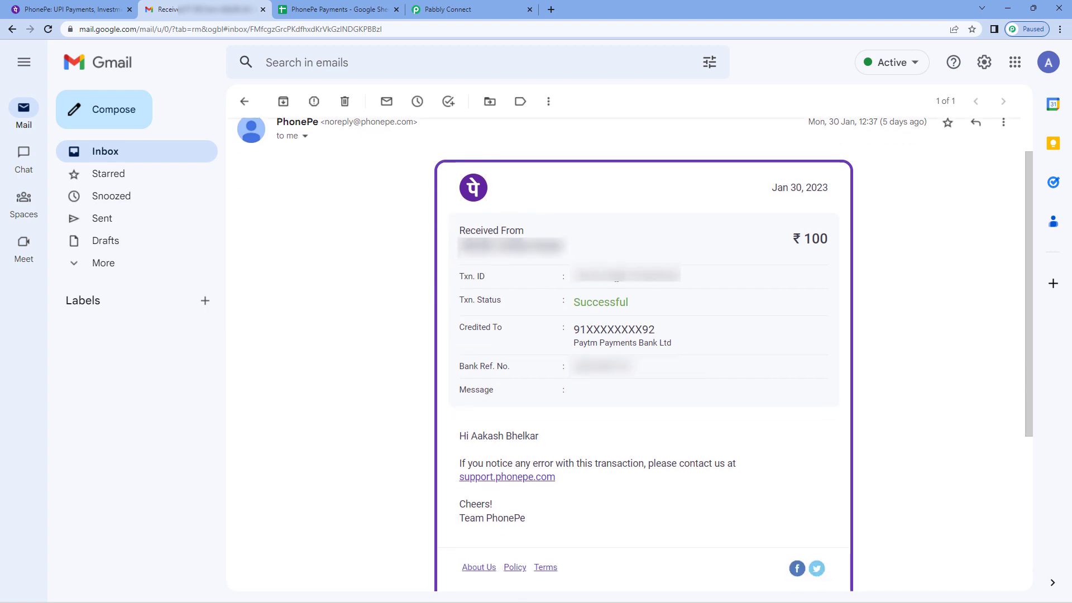
drag(763, 193, 819, 196)
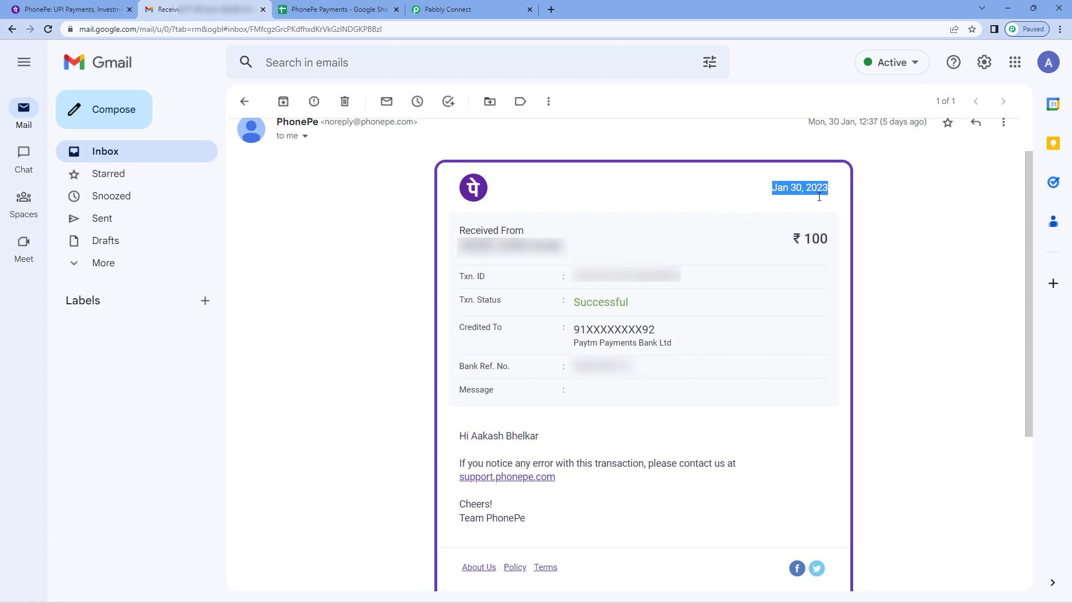
click(361, 326)
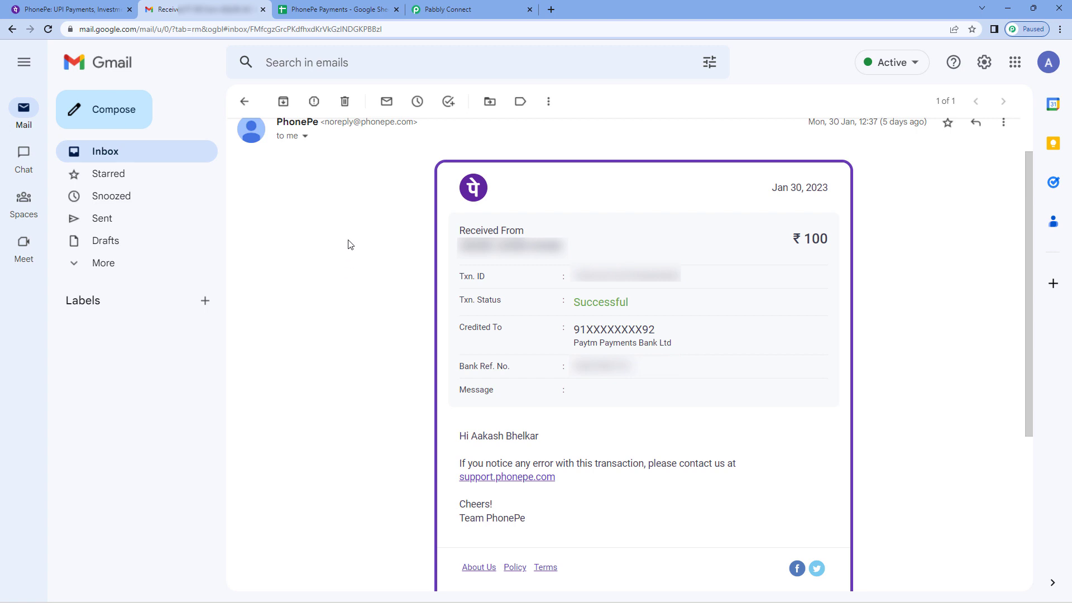
click(249, 105)
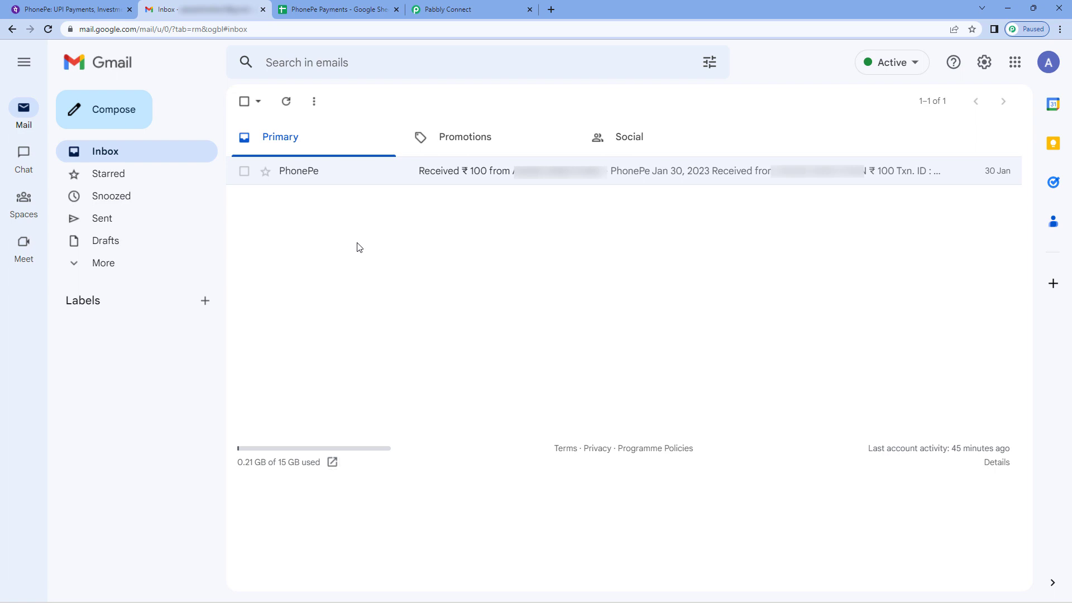
click(343, 11)
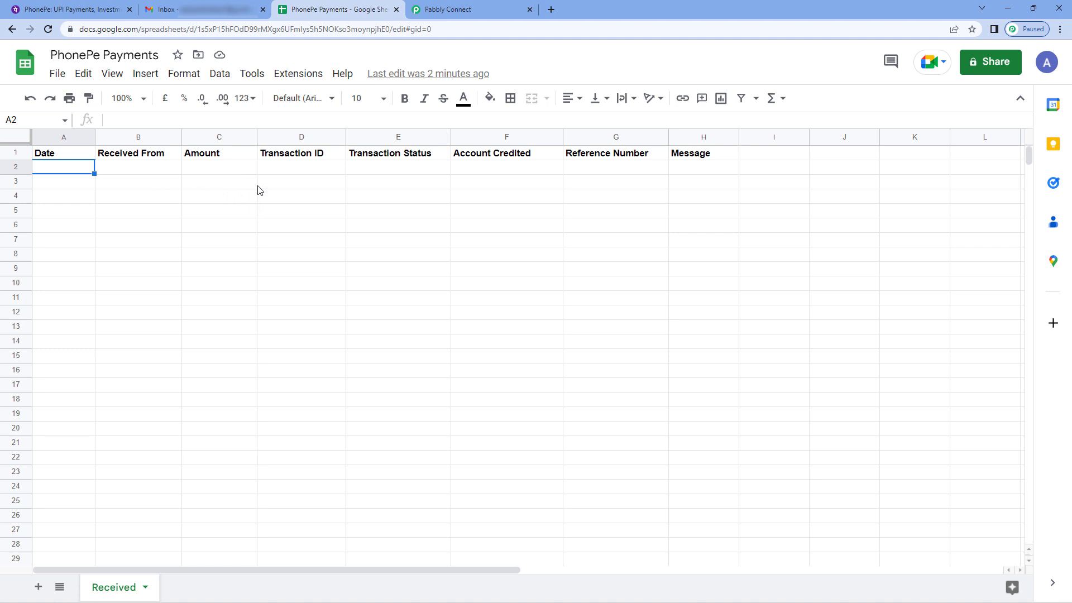
Switch to Pabbly Connect and create a workflow named "Gmail to Google Sheets (PhonePe Payment Details)".
click(492, 9)
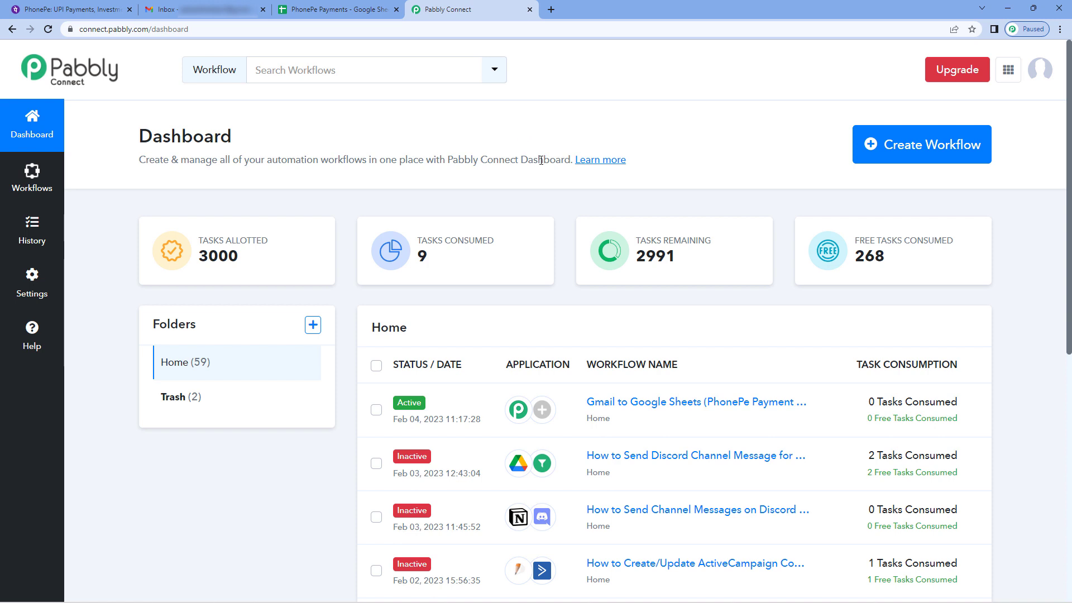
click(925, 151)
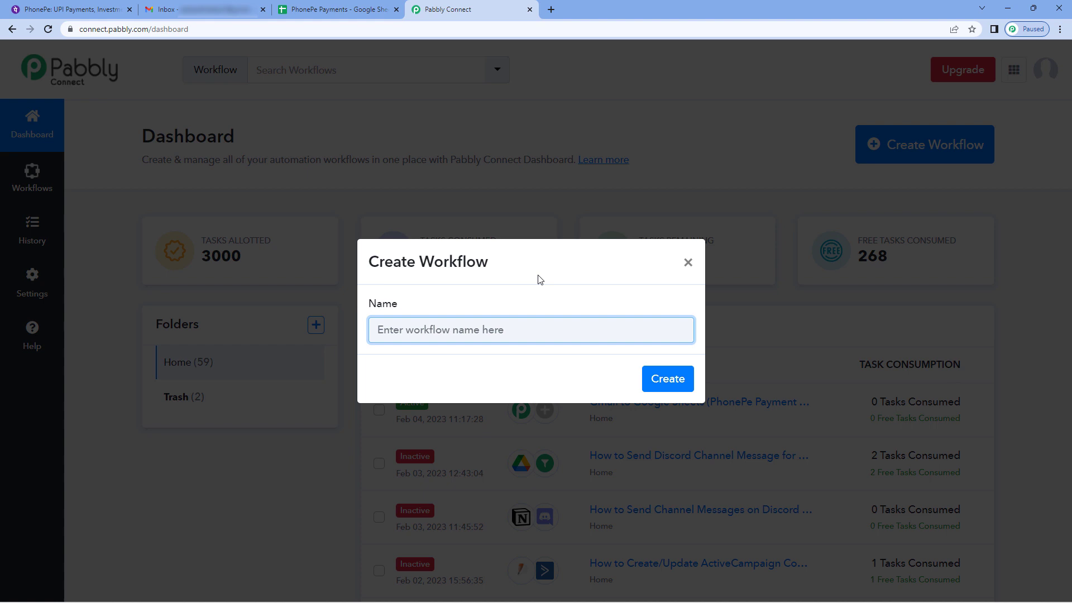
text(Gmail to)
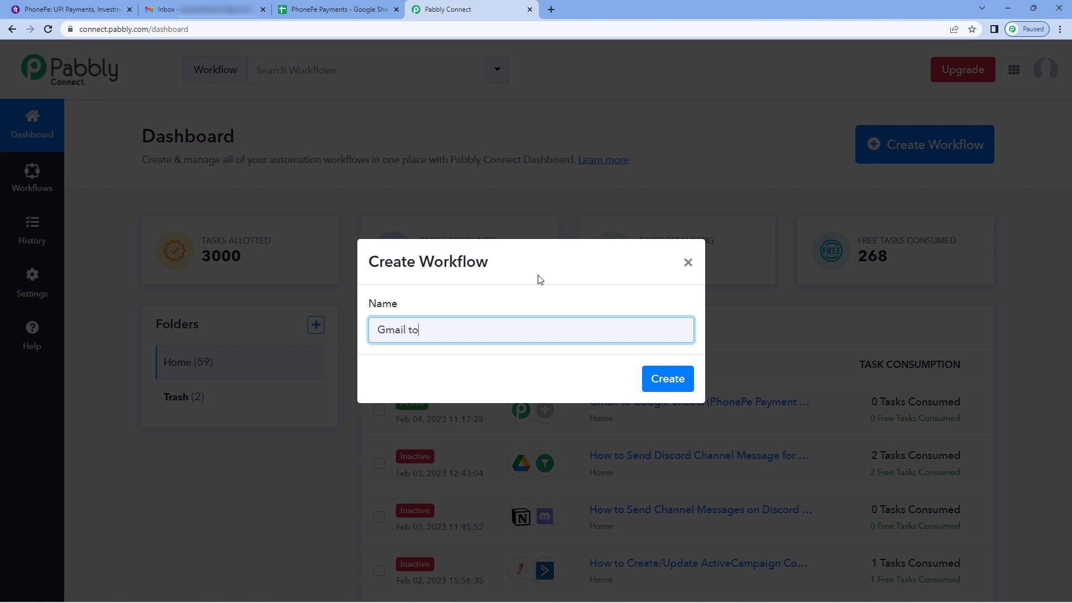
text( Google Sheets (O)
key(BackSpace)
text(PhonePe )
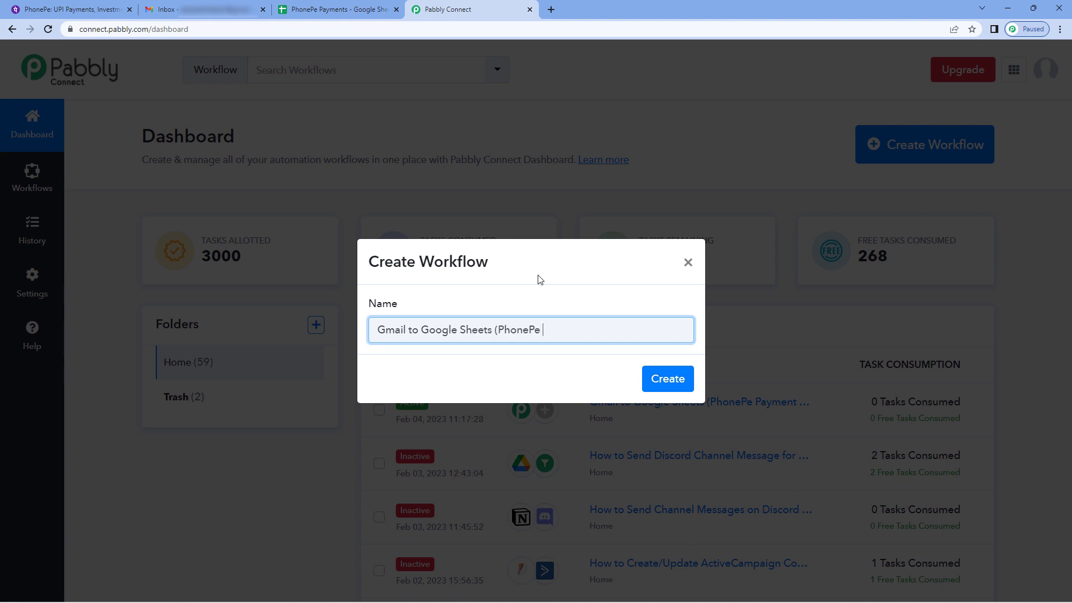
text(Payment Details)
click(661, 380)
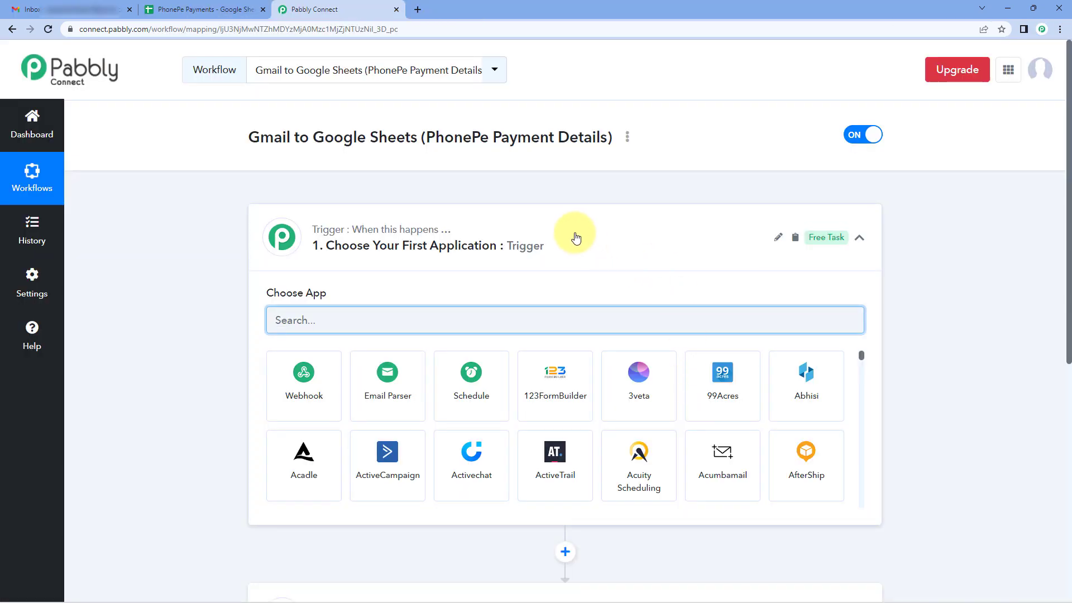
Set Email Parser by Pabbly as the trigger application of the workflow.
click(576, 238)
scroll(226, 227, down, 1)
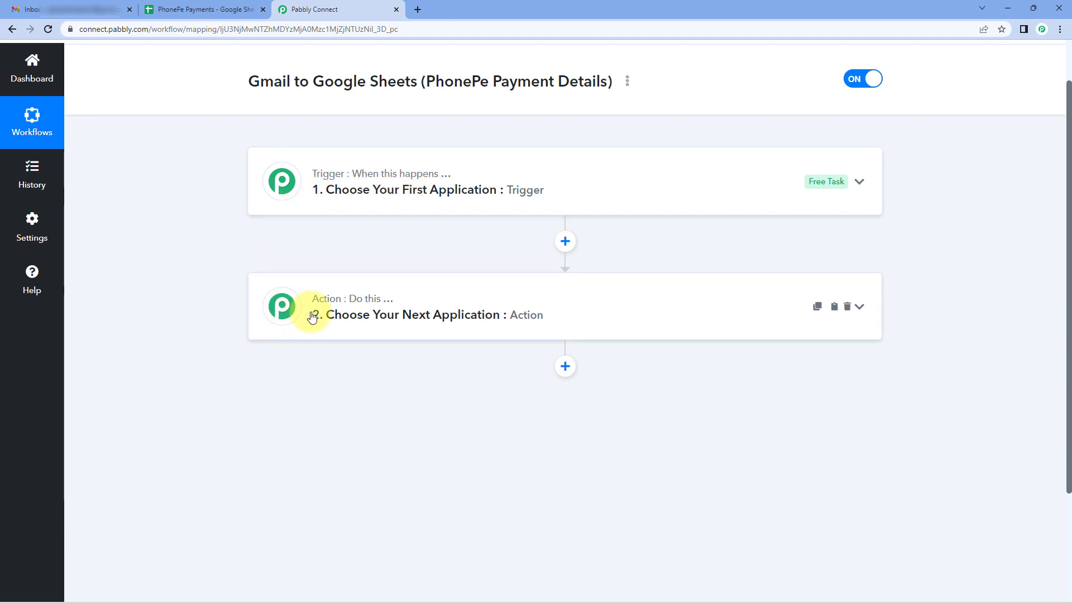
click(505, 181)
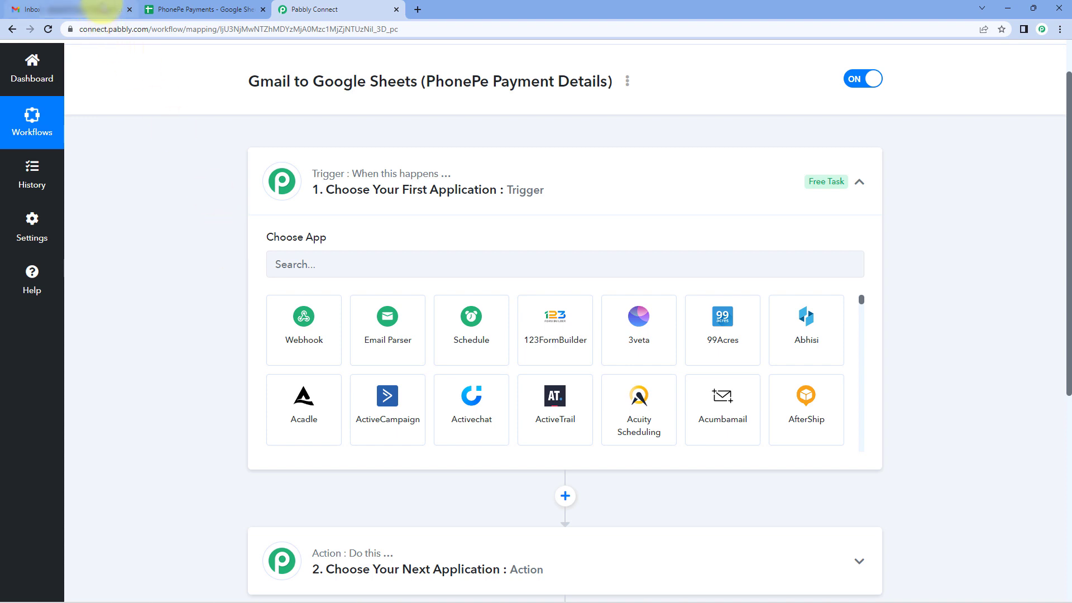
click(95, 9)
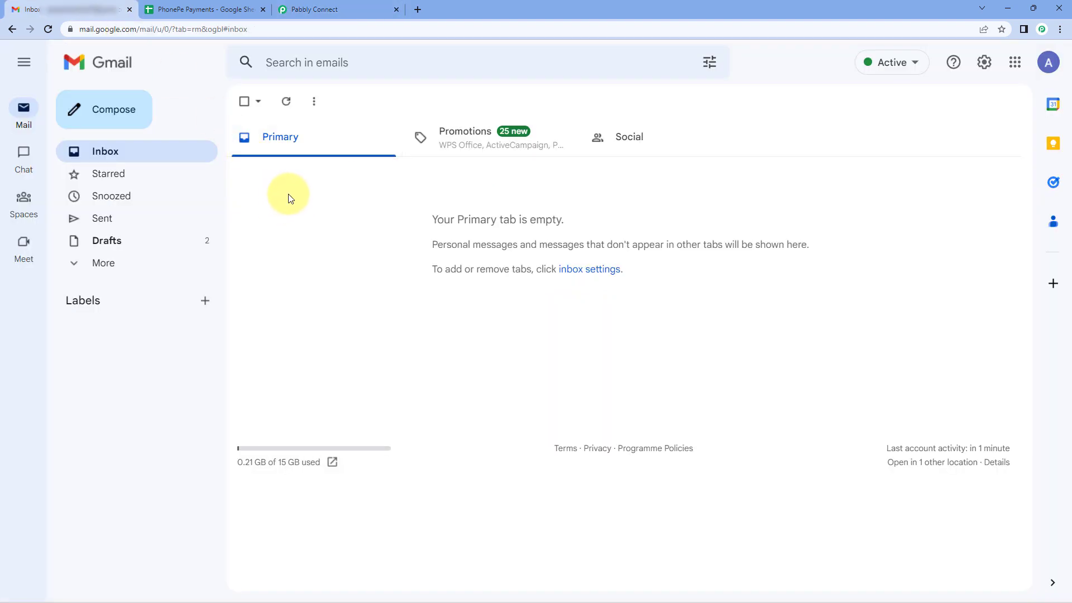
click(313, 9)
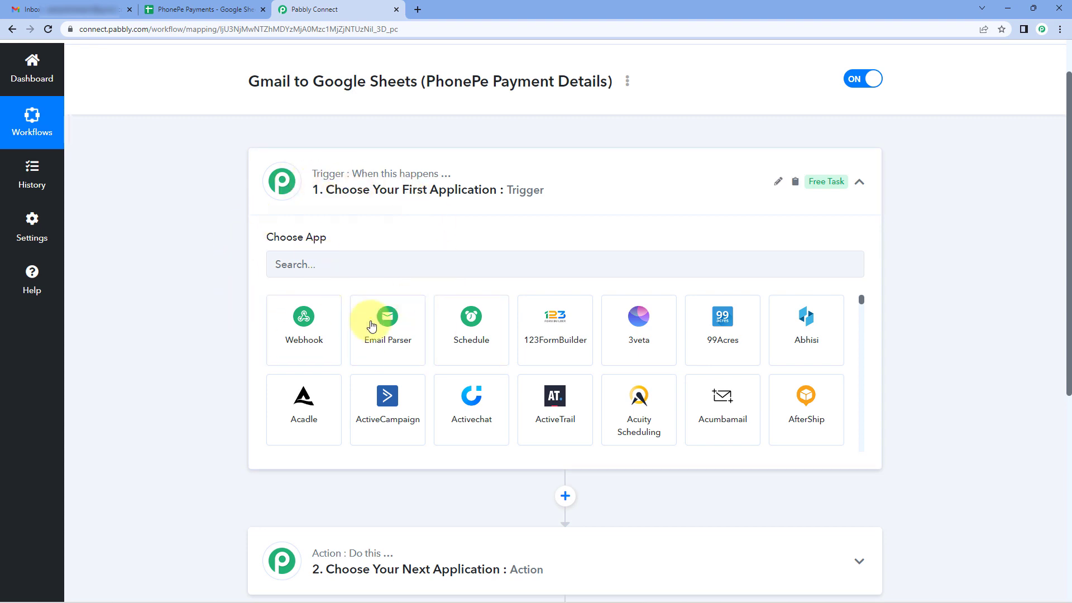
click(409, 322)
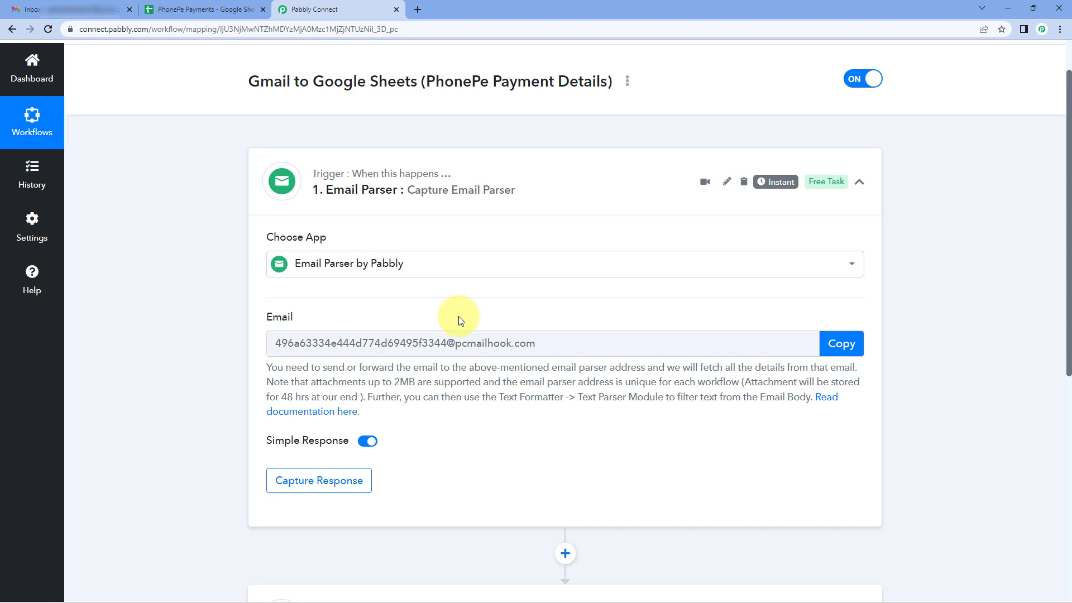
Copy the trigger's email parser address and read the forwarding instructions beneath it.
scroll(459, 320, down, 1)
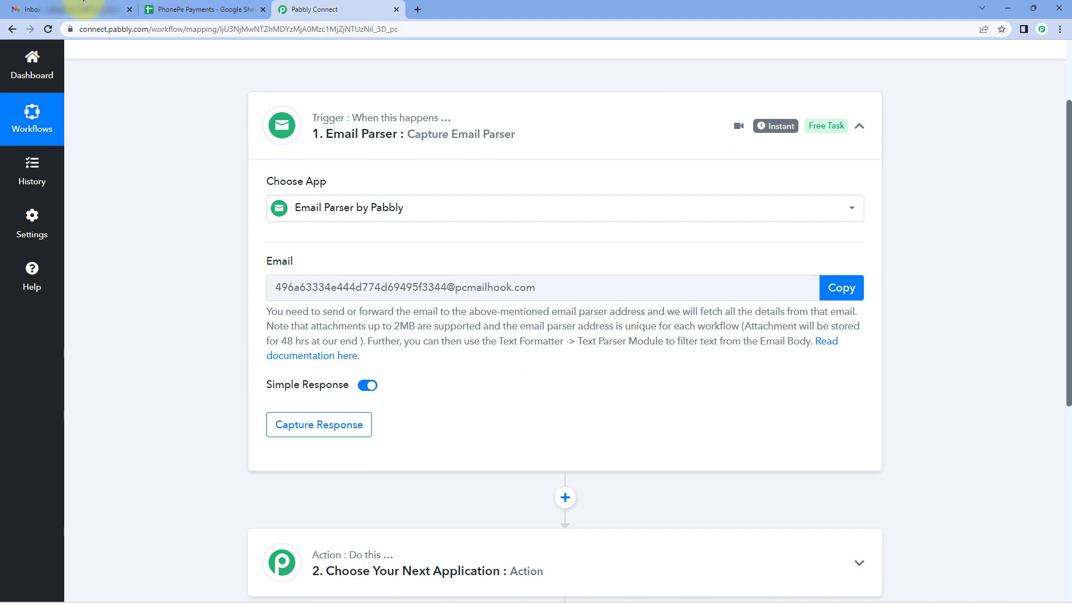
click(40, 9)
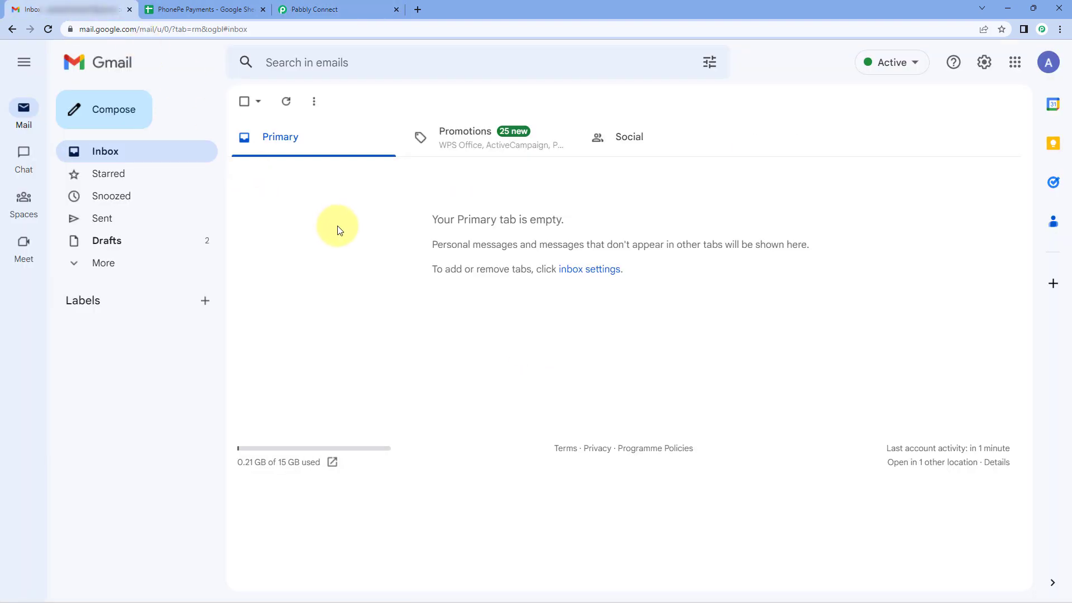
click(334, 9)
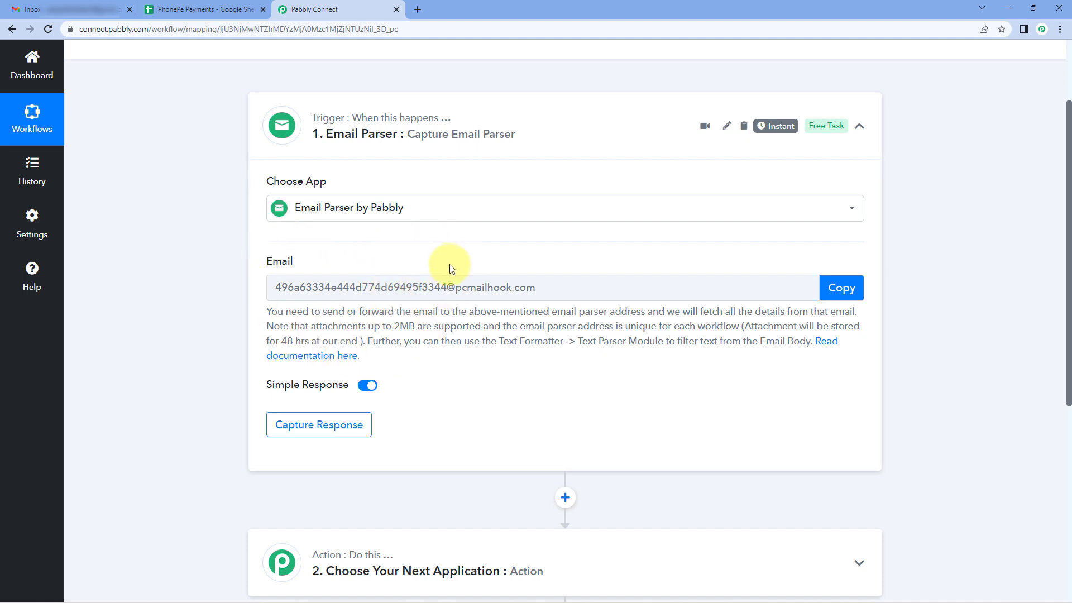
click(841, 288)
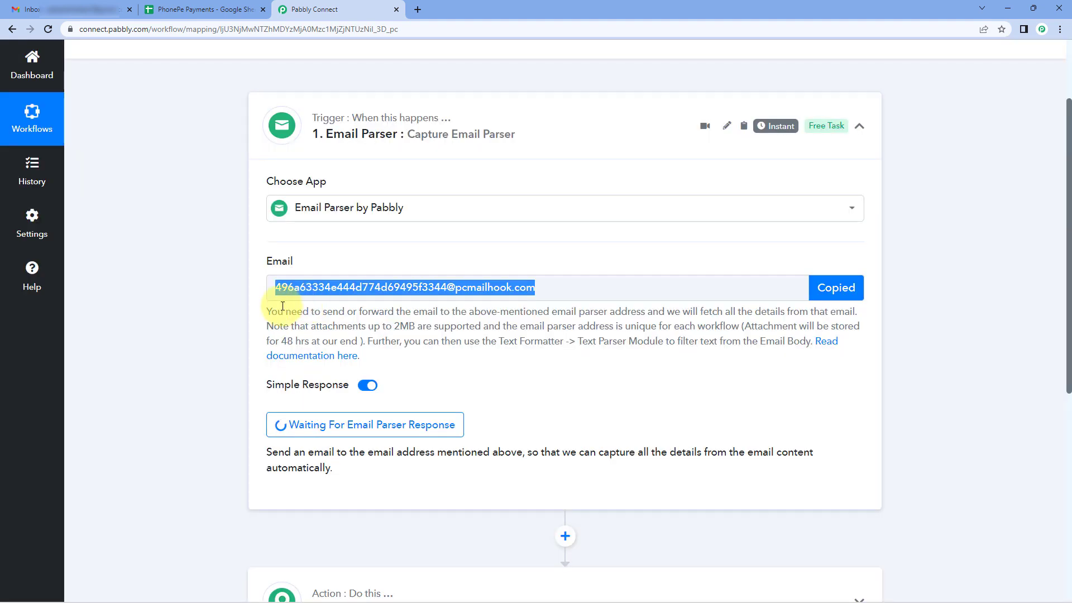
drag(267, 311, 847, 356)
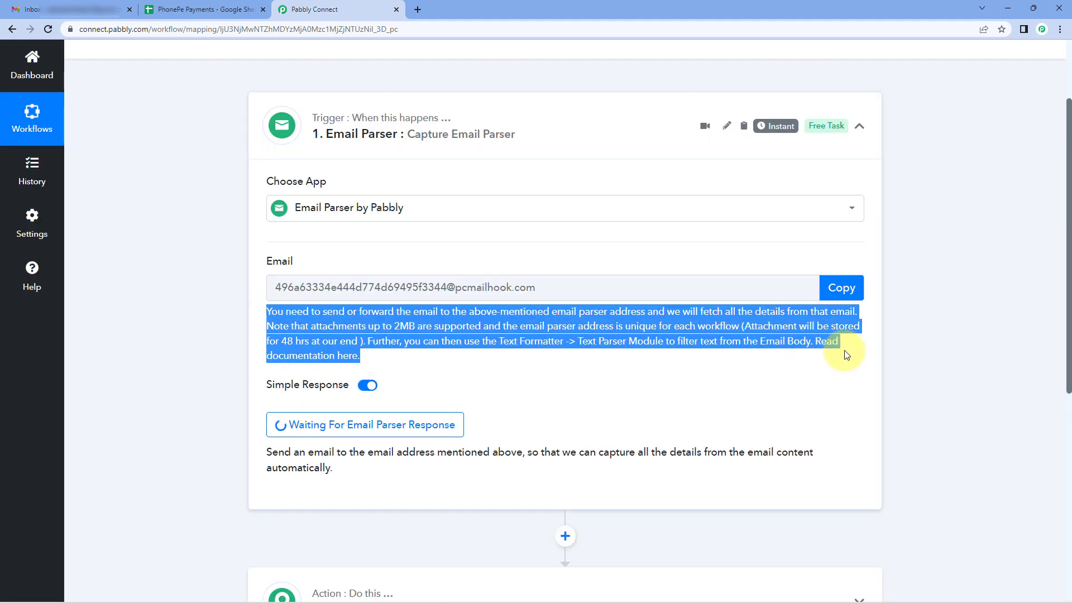
click(847, 355)
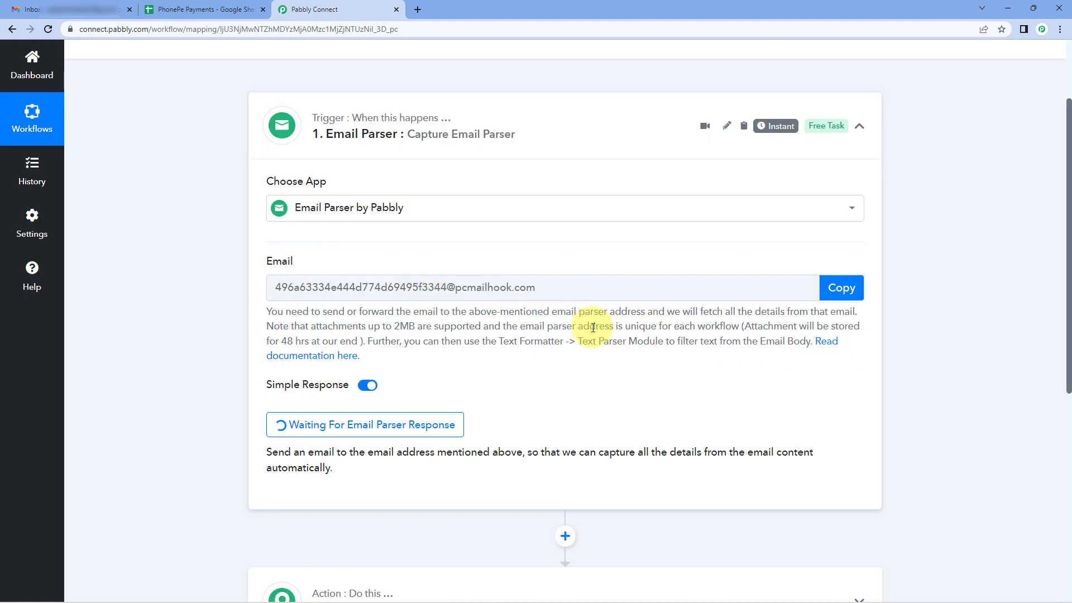
Switch to Gmail and open its full settings for forwarding and POP/IMAP.
click(92, 10)
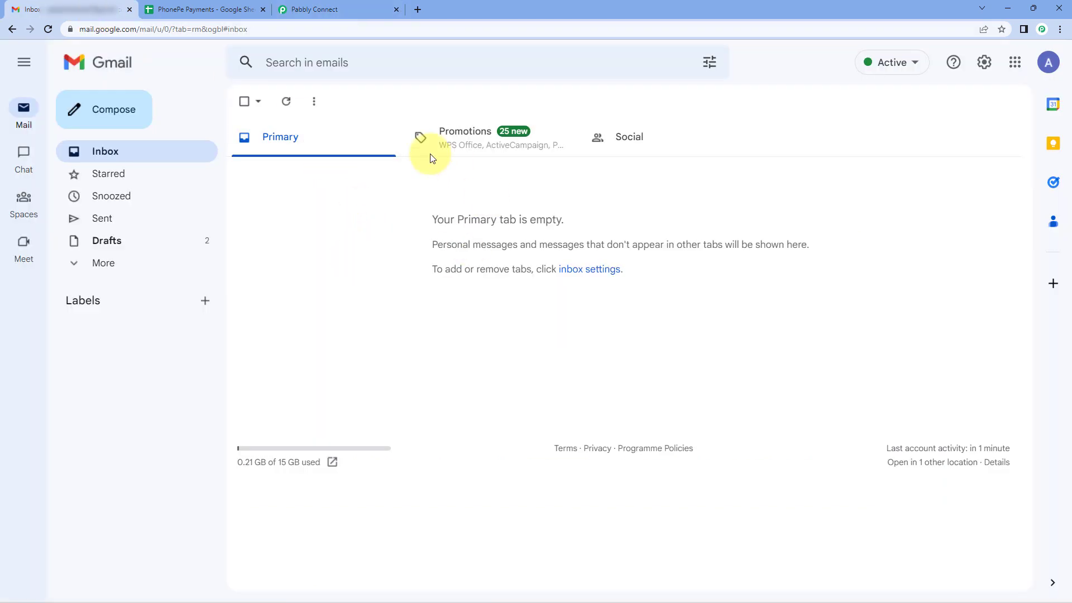
click(983, 64)
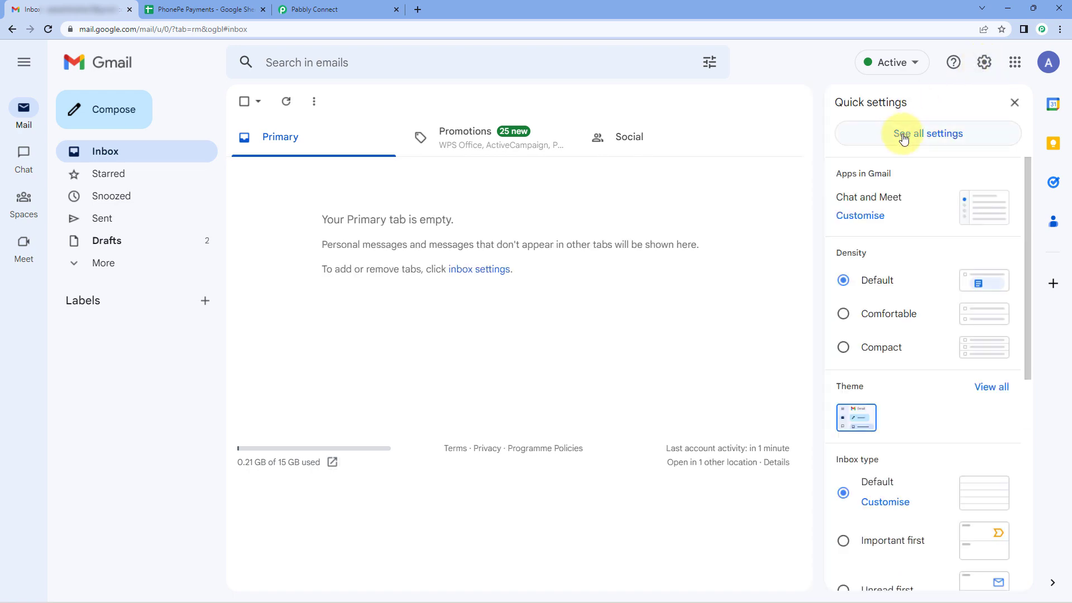
click(904, 137)
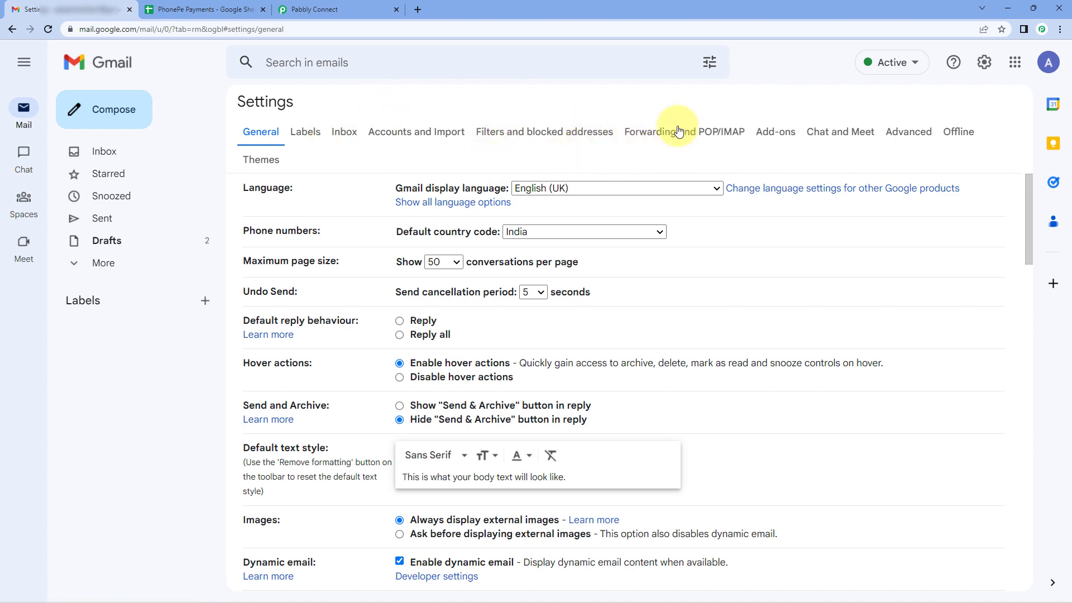
click(707, 136)
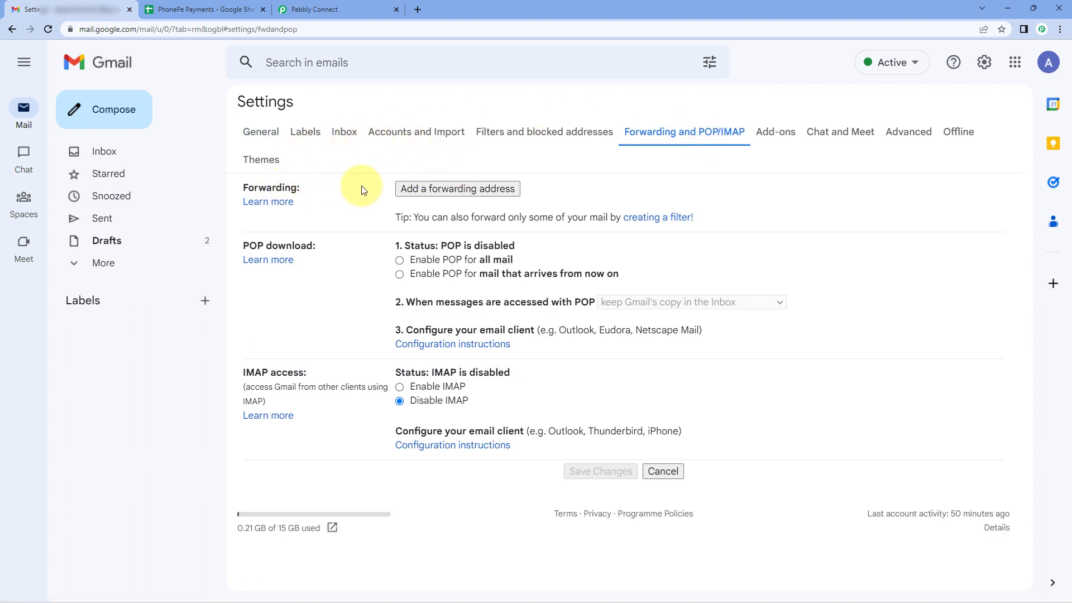
Add the copied email parser address as a forwarding address, proceed with it, and read the confirmation code notice.
click(459, 191)
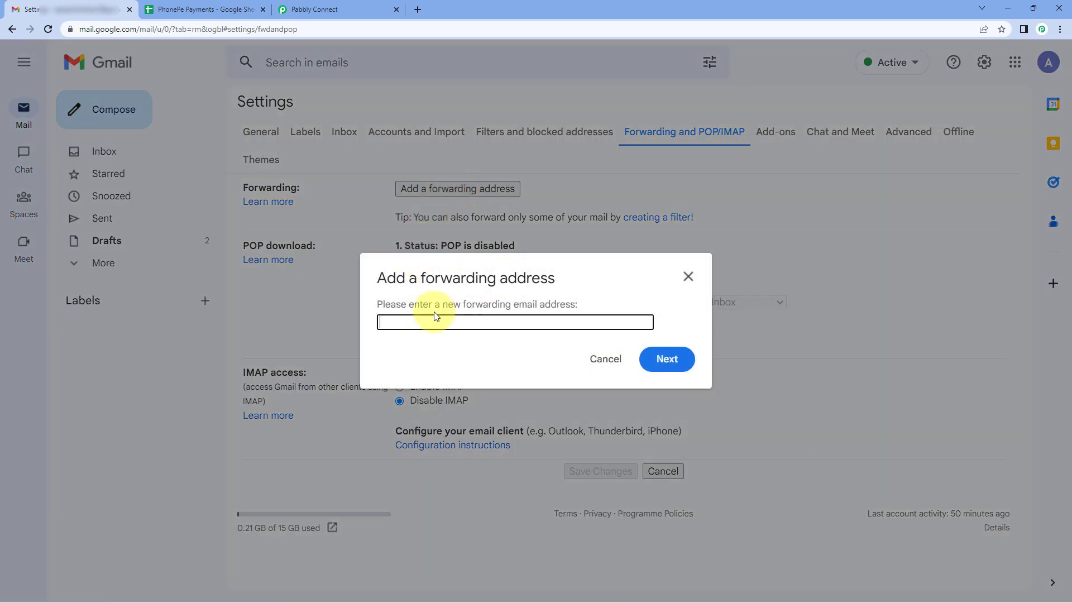
right_click(401, 323)
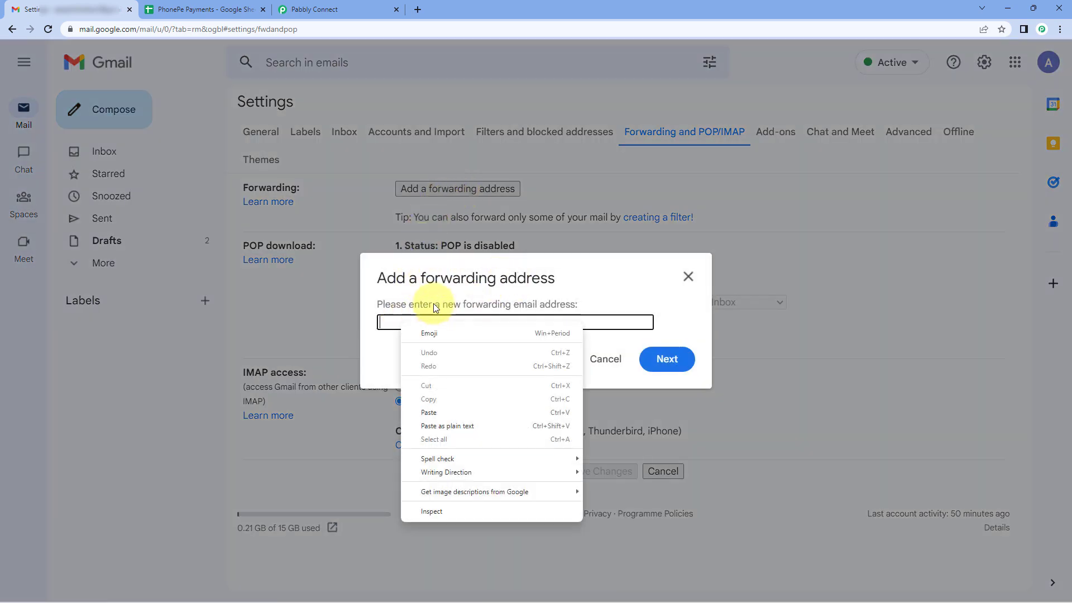
click(441, 412)
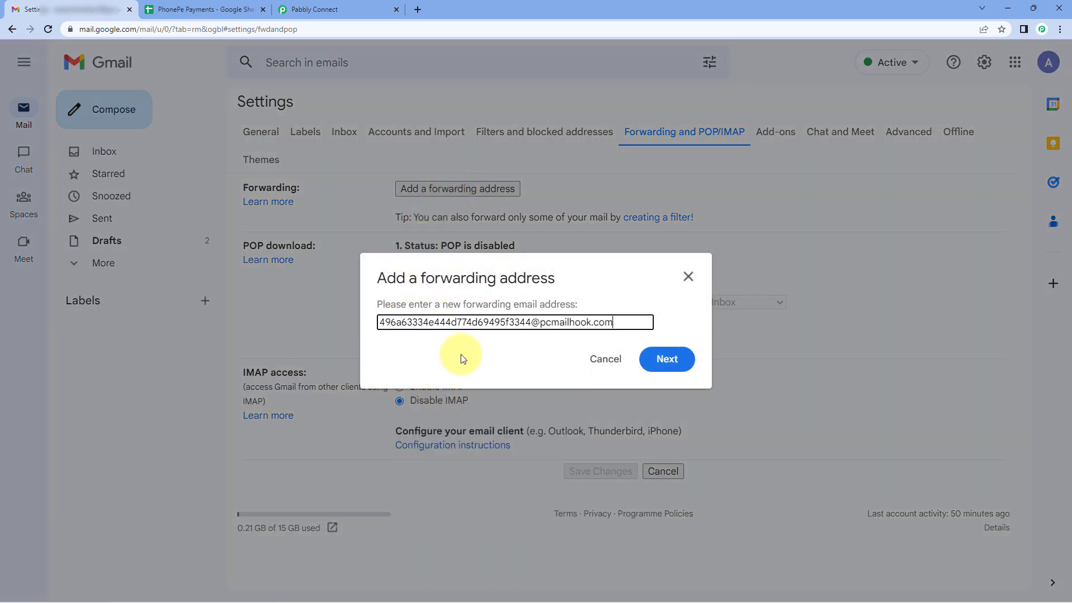
click(662, 374)
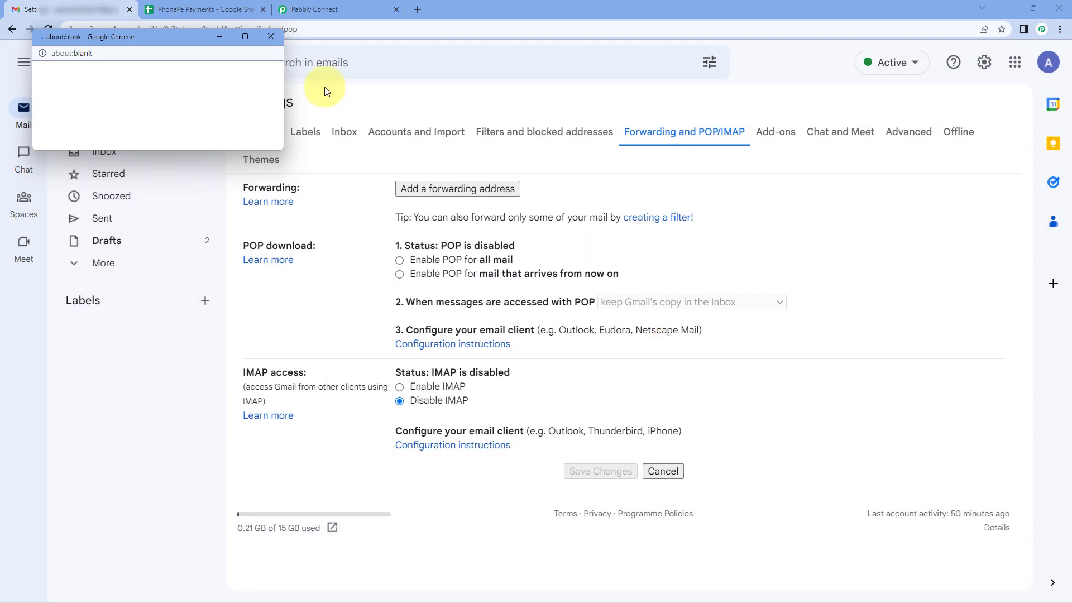
click(68, 109)
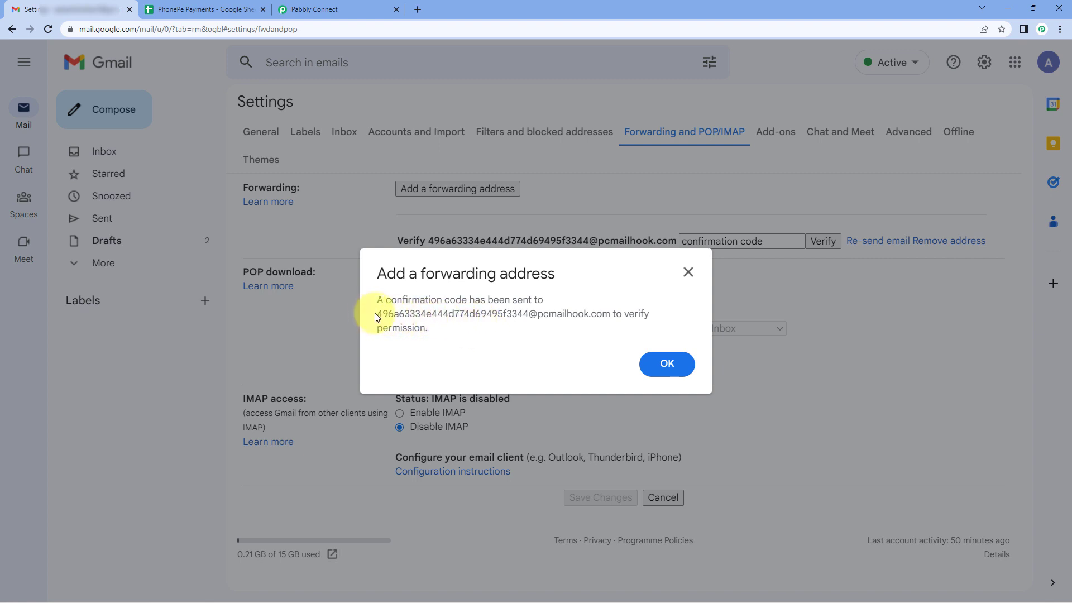
drag(379, 317, 532, 333)
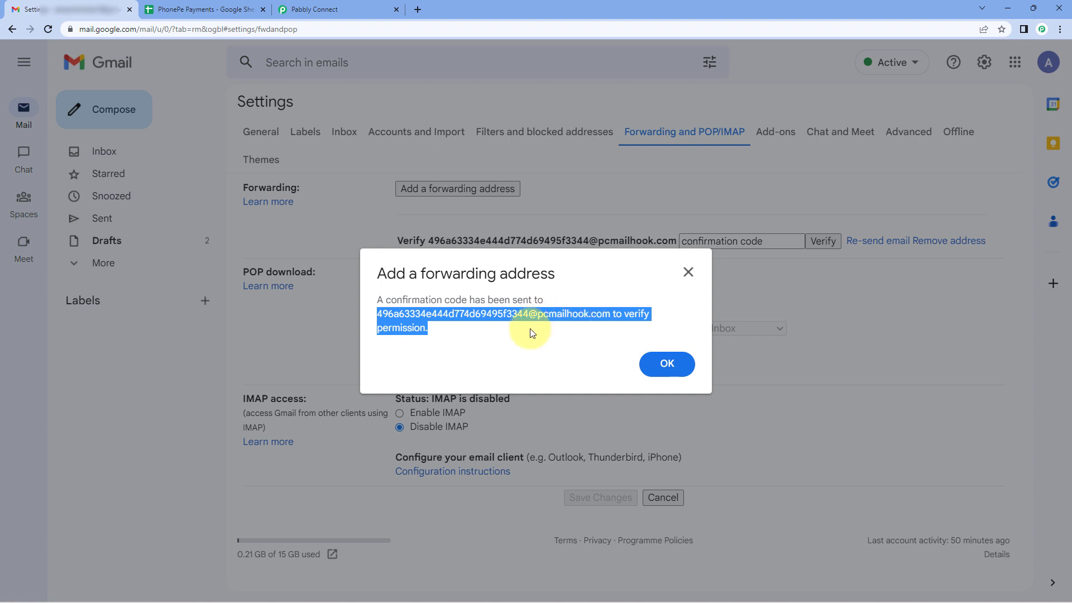
click(528, 333)
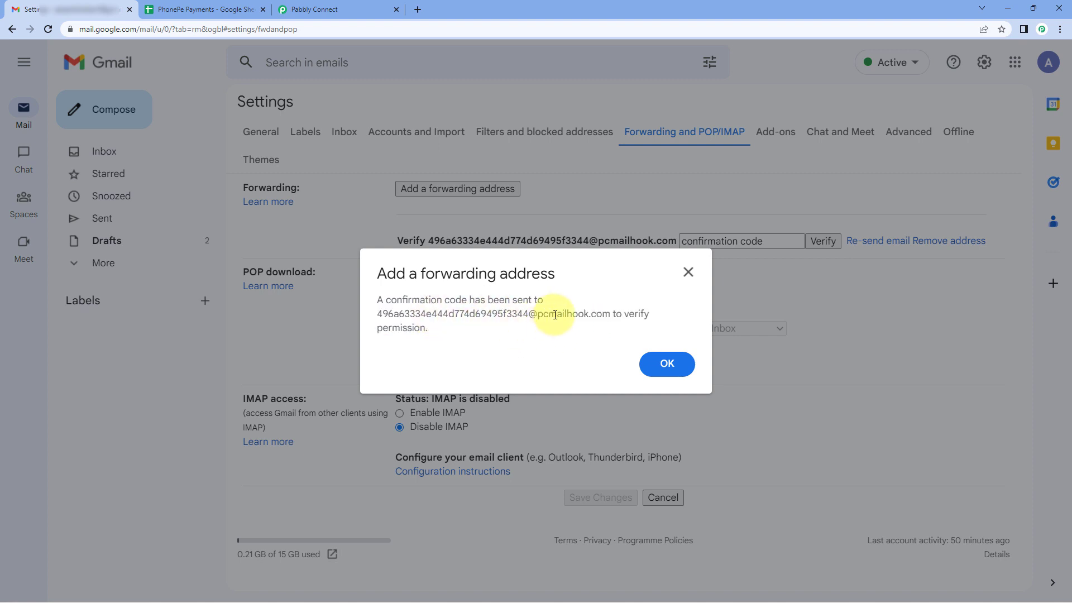
Switch to Pabbly Connect and examine the sender and the other fields of the captured email parser response.
click(355, 6)
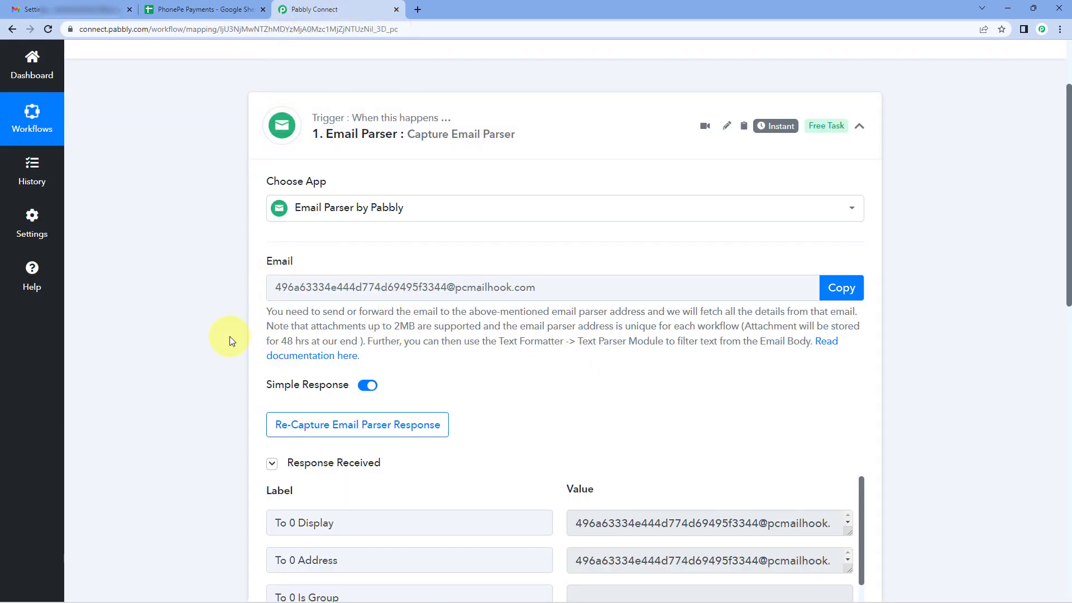
scroll(222, 337, down, 2)
scroll(560, 268, down, 3)
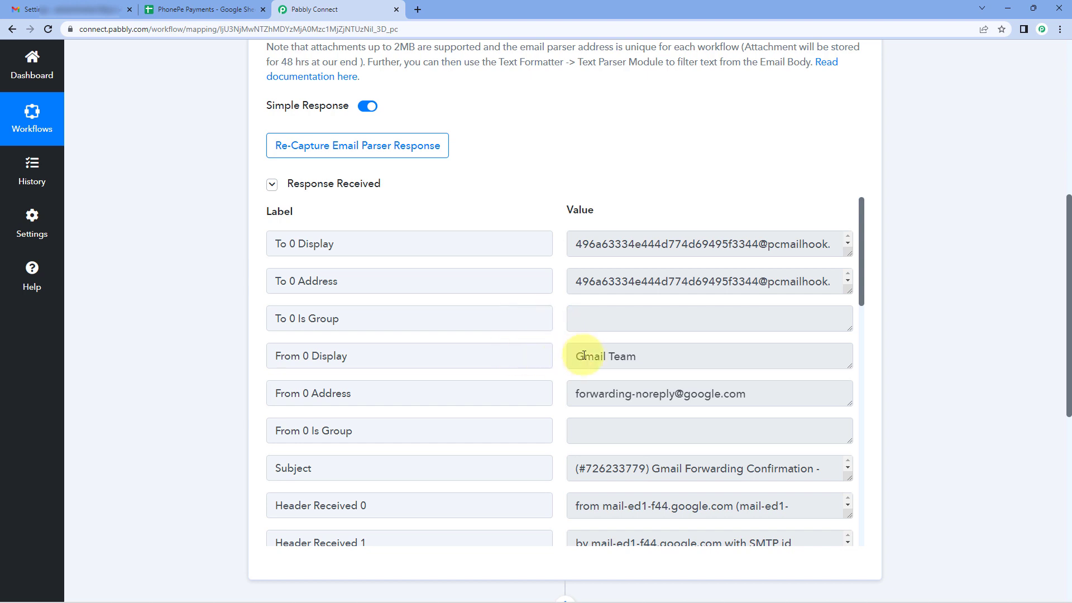
drag(673, 354, 555, 359)
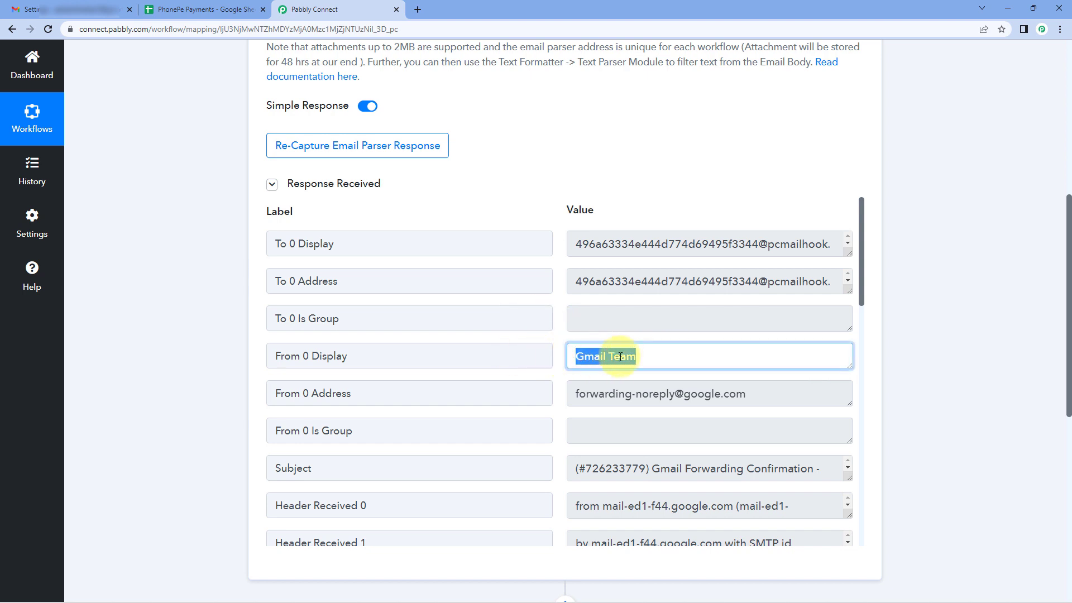
click(564, 332)
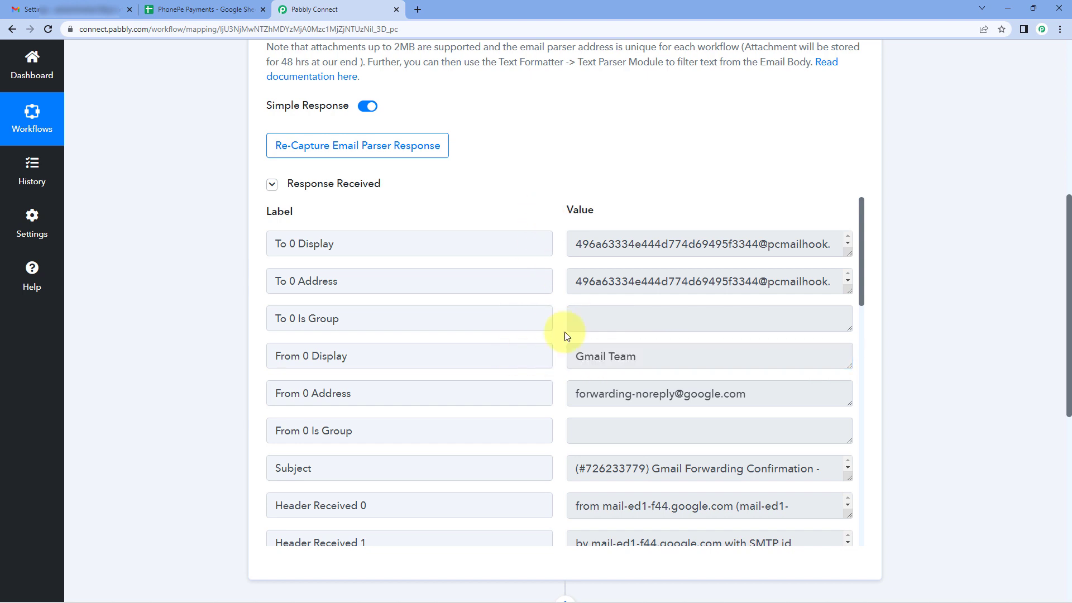
scroll(565, 331, down, 7)
scroll(567, 336, down, 6)
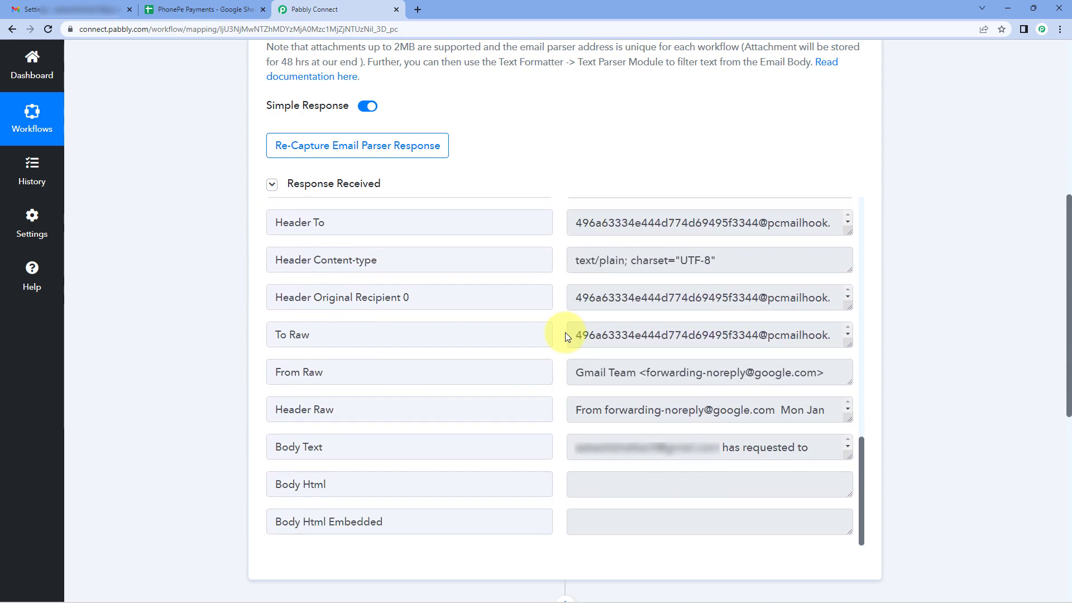
scroll(565, 333, up, 1)
scroll(500, 338, down, 1)
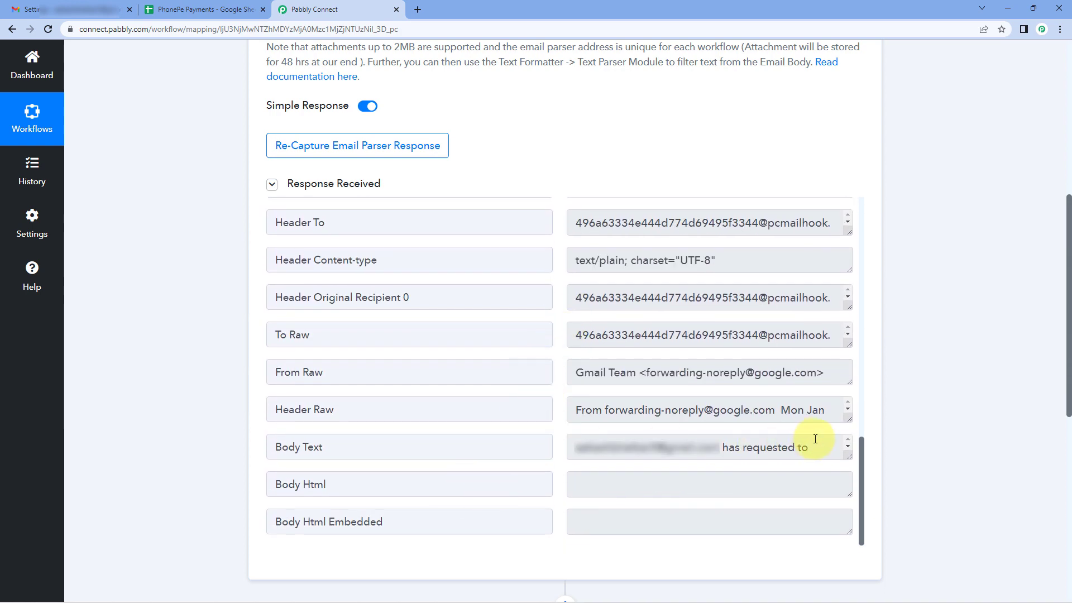
Enlarge the Body Text value in the captured response and copy the forwarding confirmation code from it.
click(368, 443)
drag(346, 444, 259, 443)
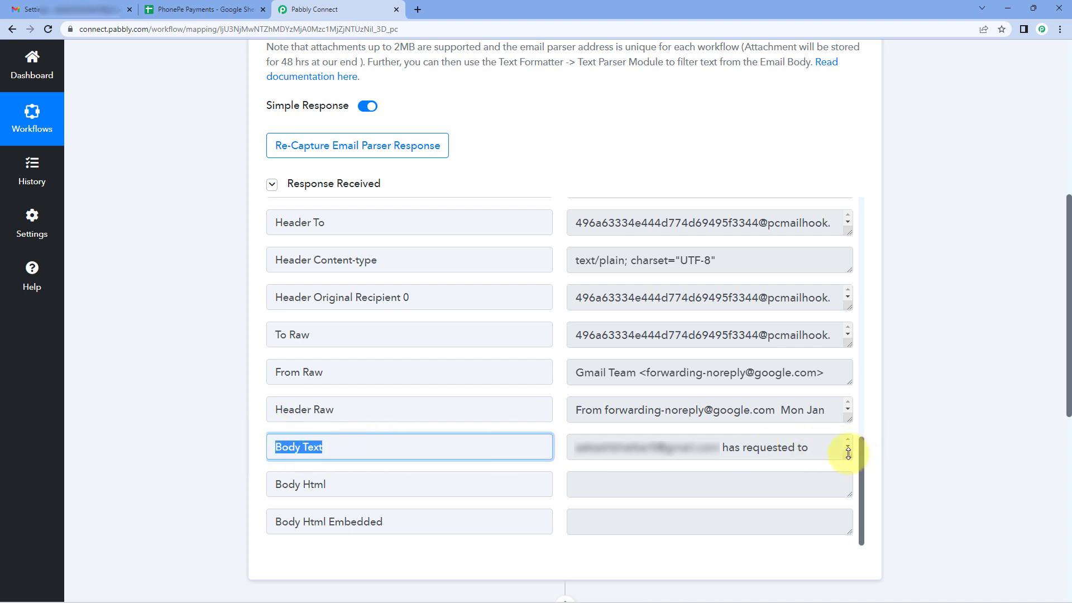
drag(848, 453, 850, 539)
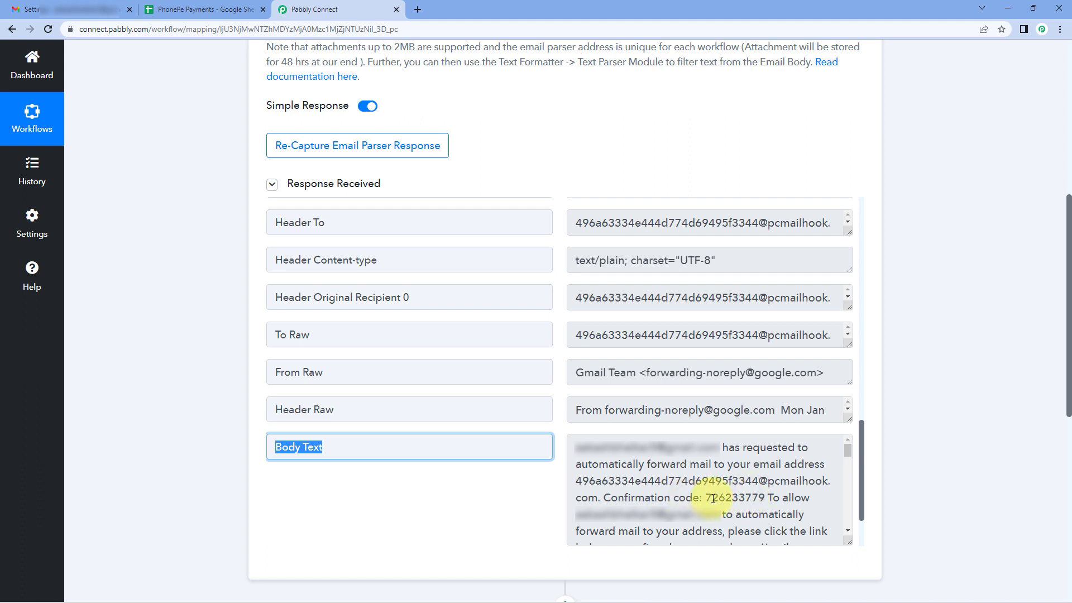
drag(707, 498, 770, 501)
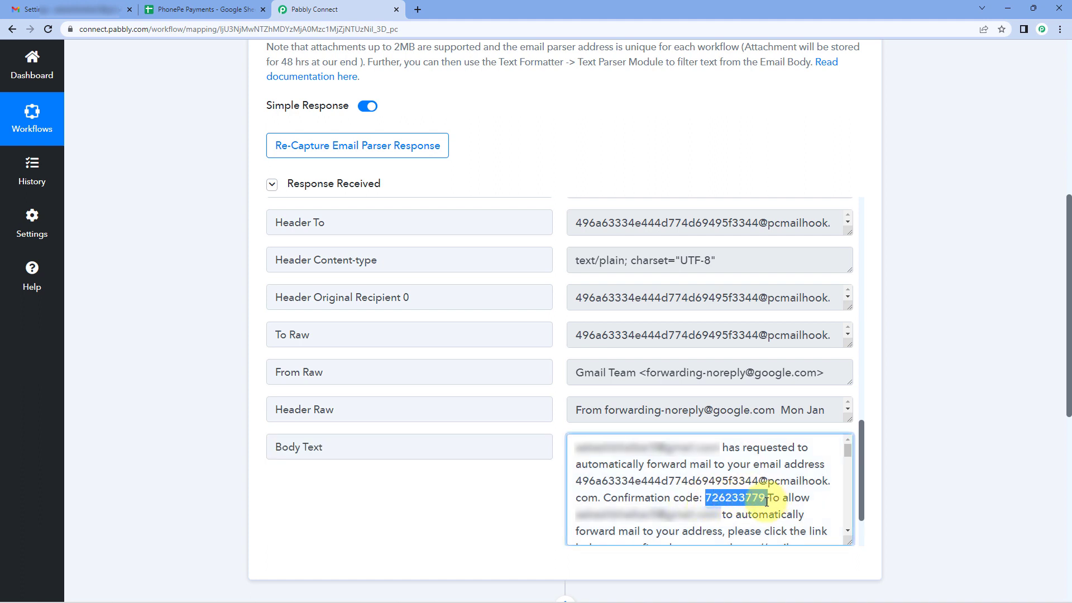
right_click(727, 498)
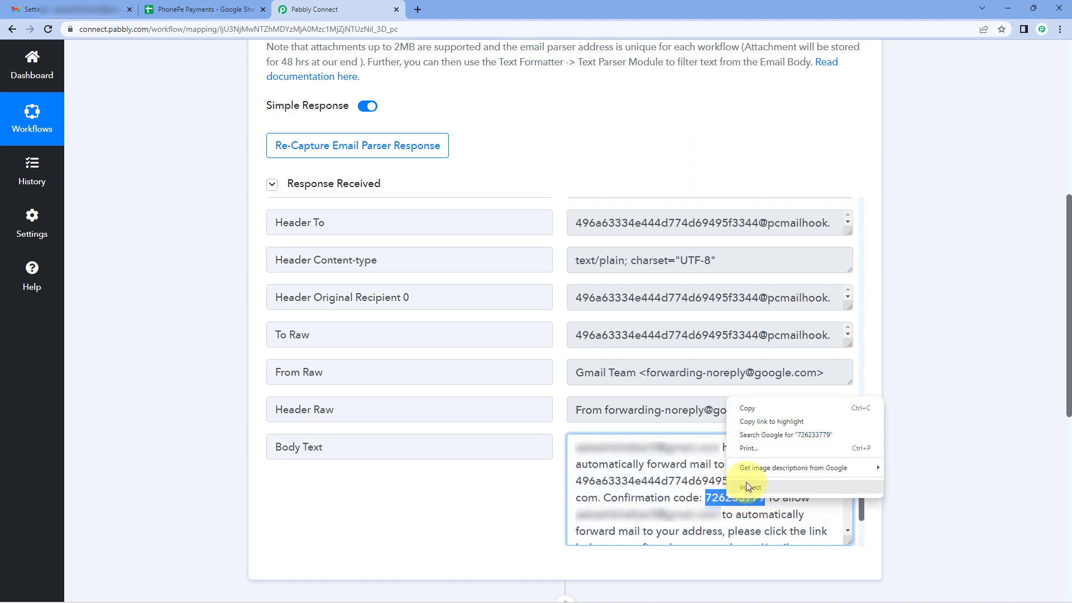
click(760, 408)
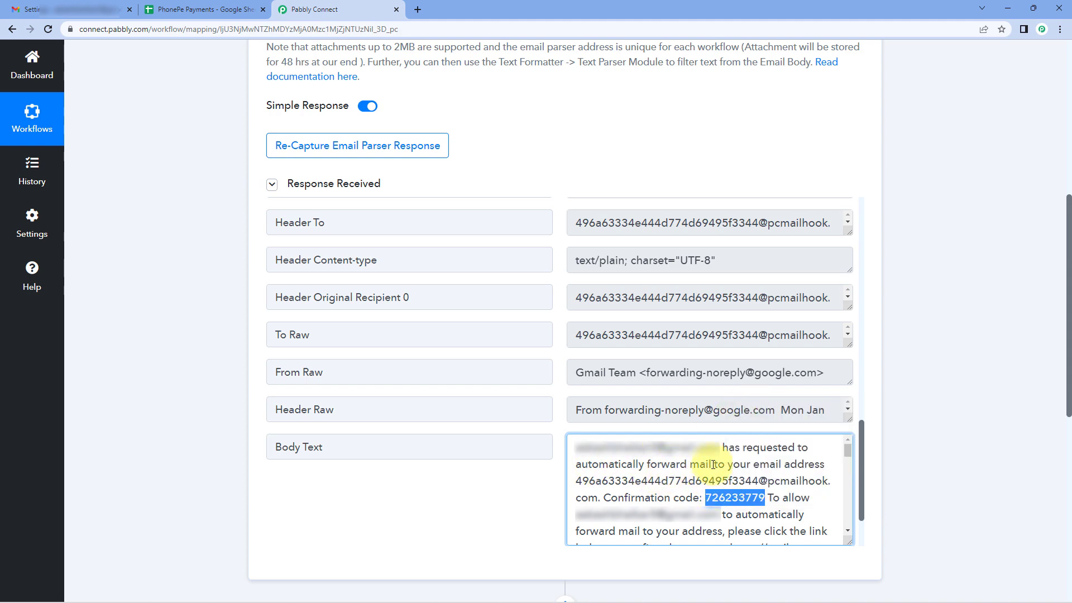
Switch to Gmail, dismiss the confirmation notice, and verify the forwarding address with the copied confirmation code.
click(92, 10)
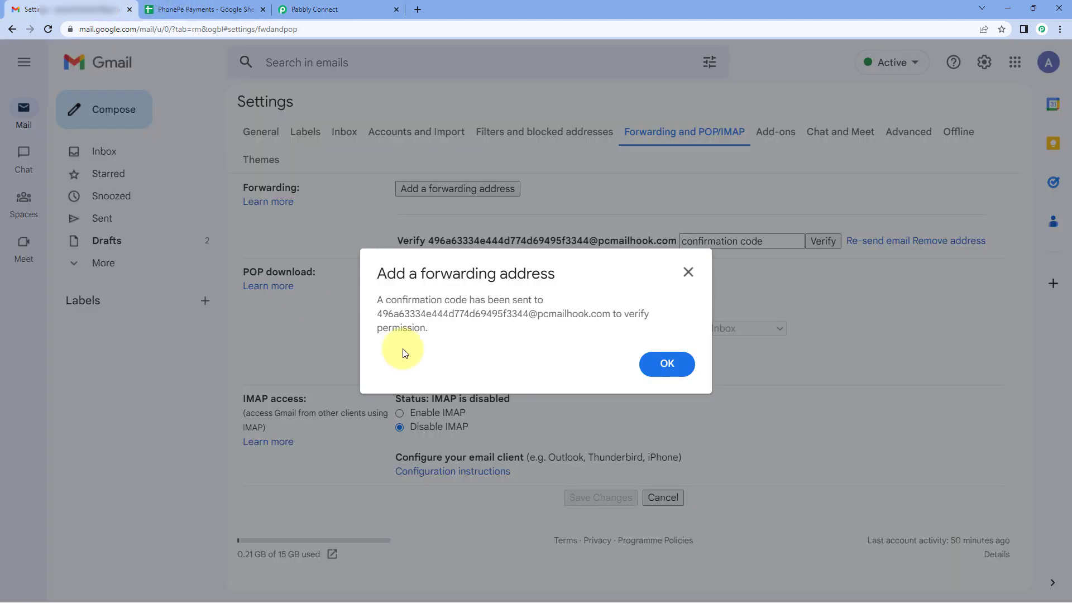
click(670, 364)
click(726, 240)
right_click(729, 242)
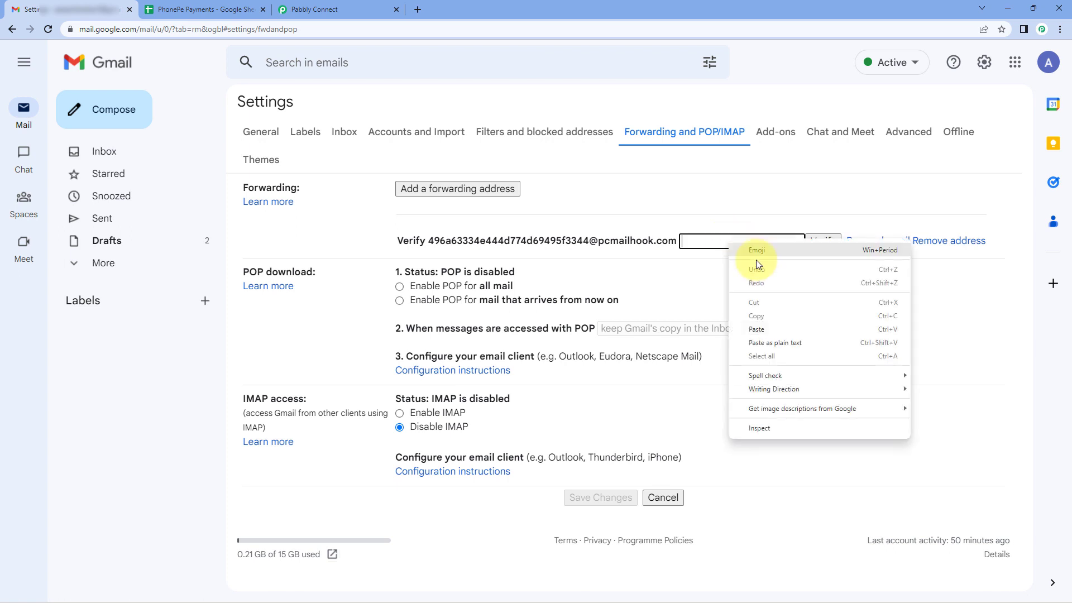
click(757, 328)
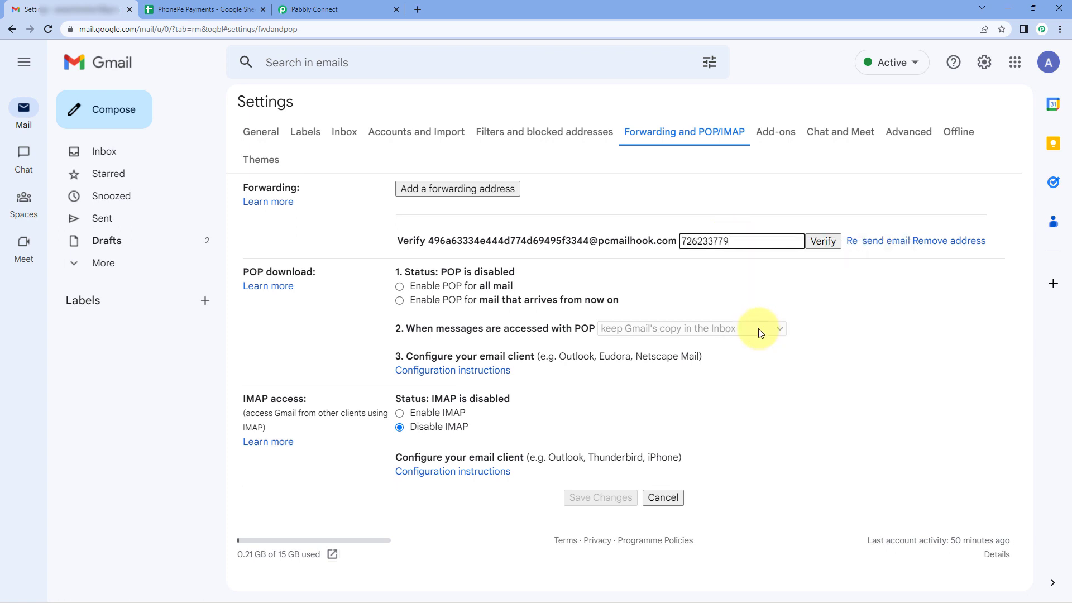
click(821, 242)
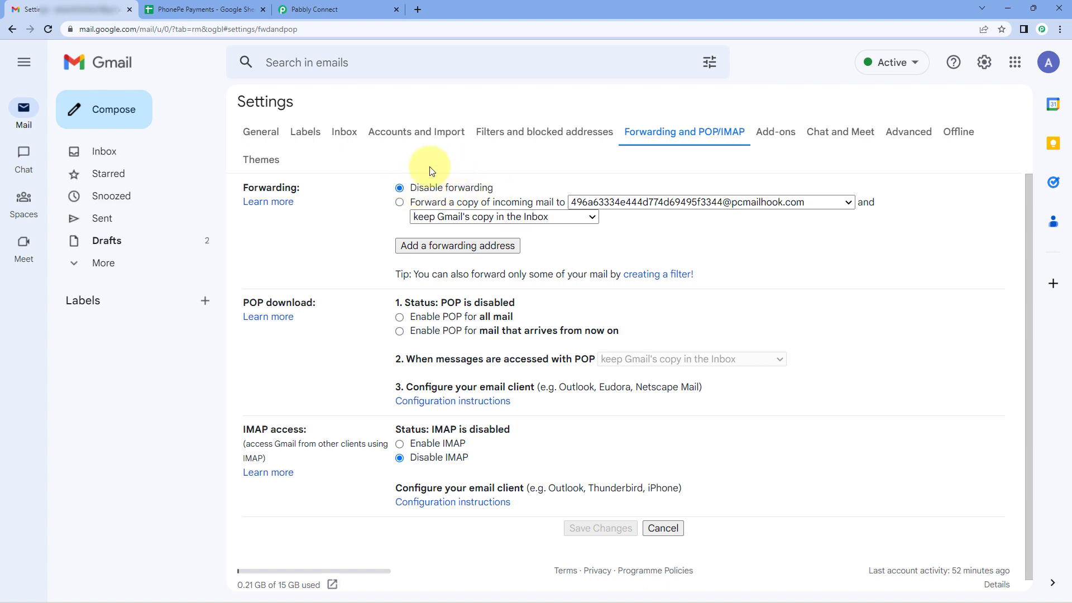
Enable forwarding a copy of incoming mail to the email parser address, keeping Gmail's copy in the Inbox, and save the changes.
click(400, 205)
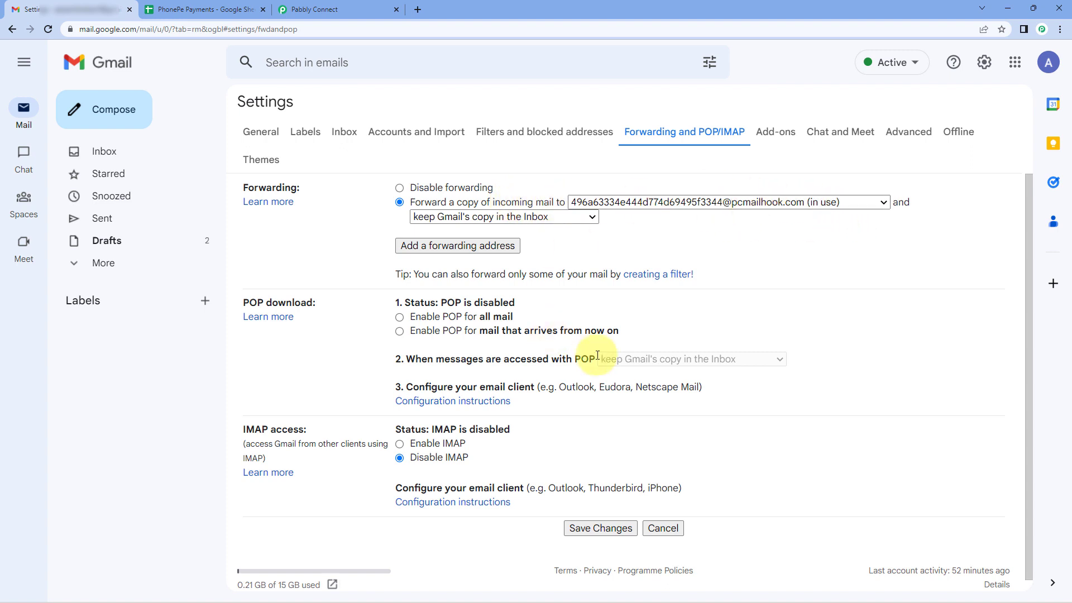
scroll(576, 419, down, 1)
click(595, 518)
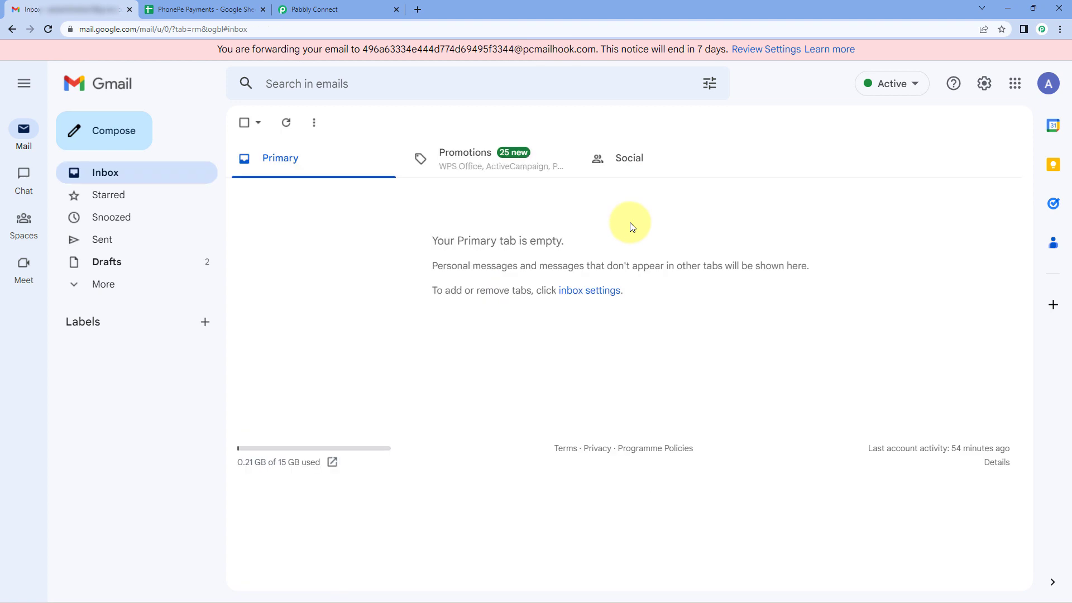
Switch to Pabbly Connect and start recapturing the Email Parser trigger's response, agreeing to the recapture.
click(347, 10)
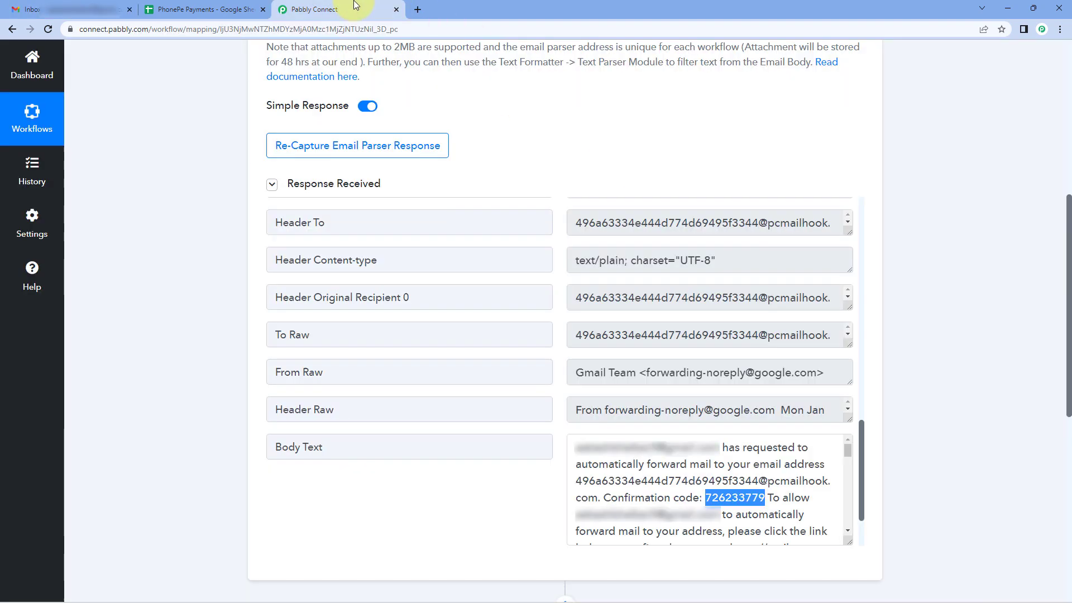
scroll(555, 232, up, 10)
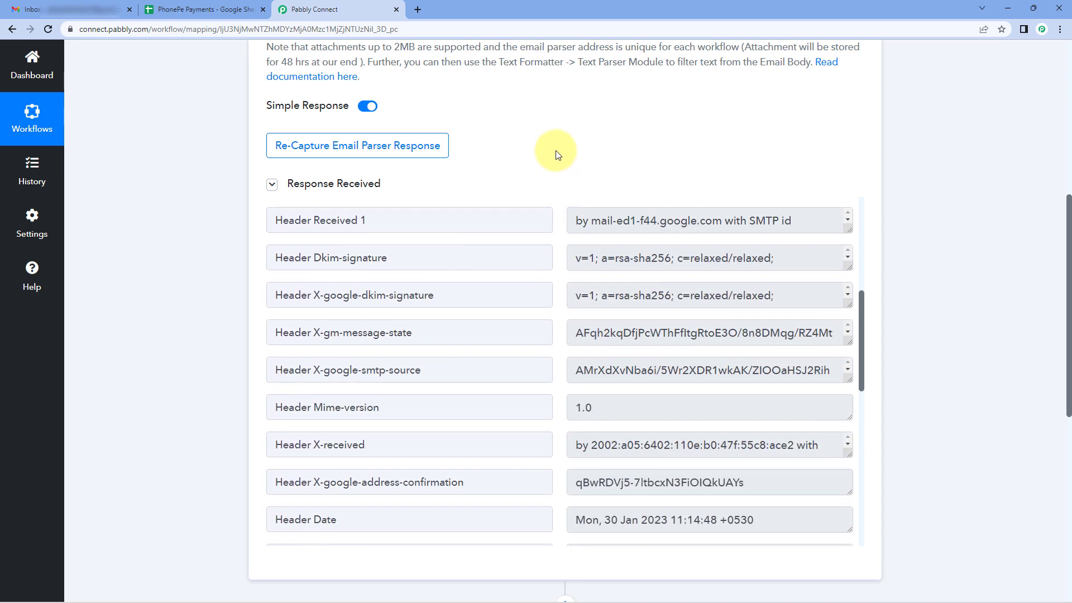
scroll(555, 155, up, 5)
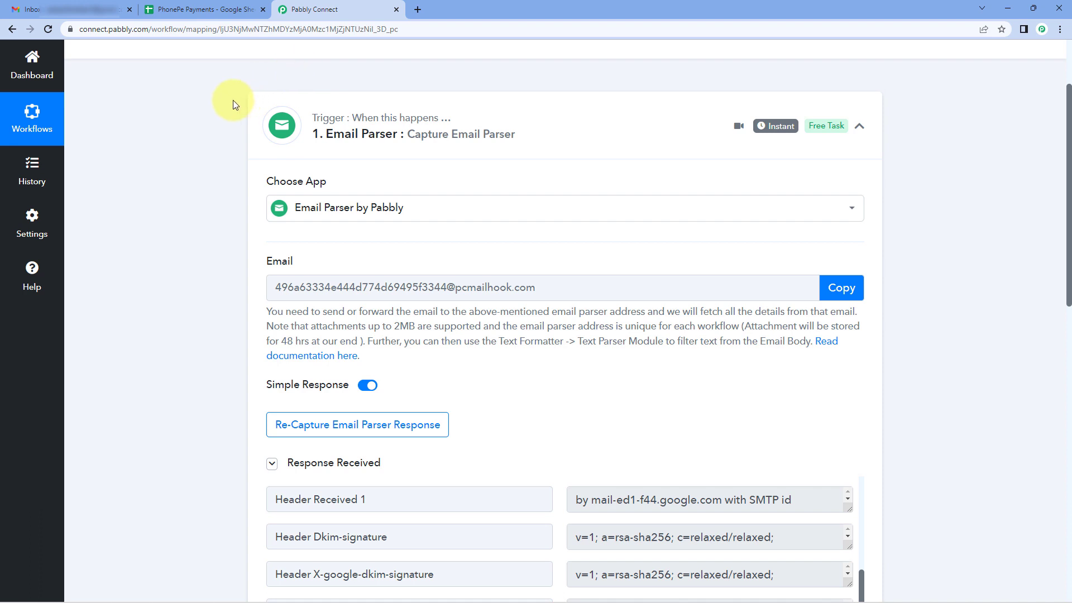
scroll(233, 105, down, 1)
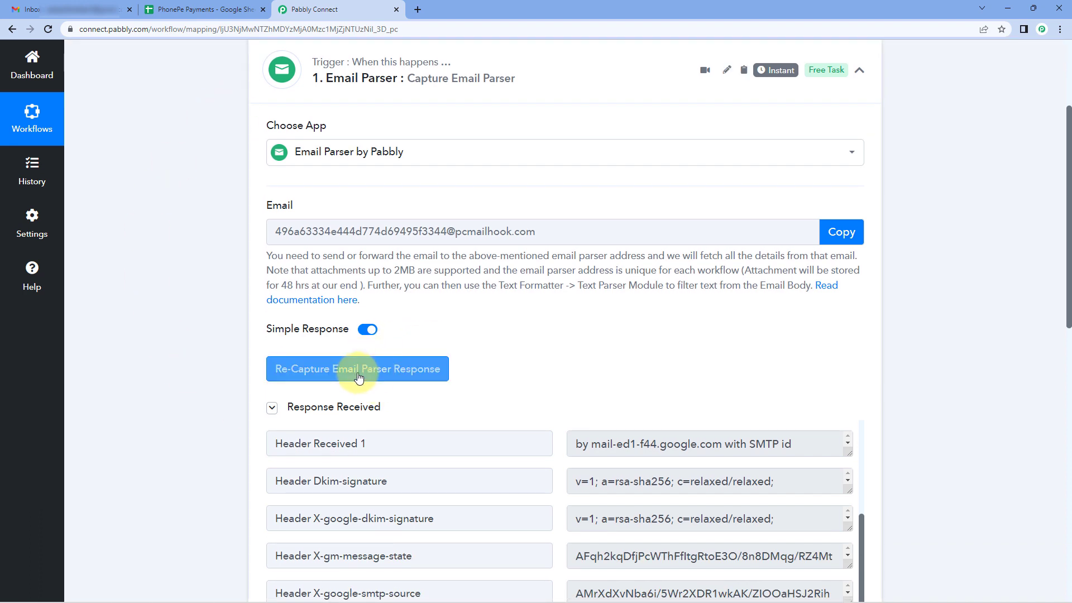
click(356, 379)
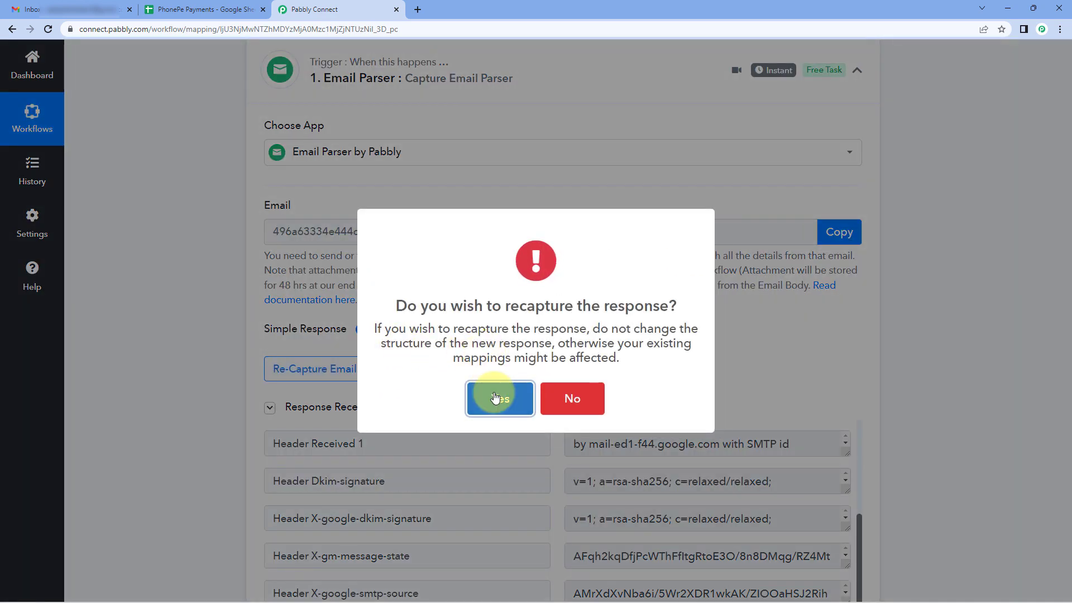
click(499, 399)
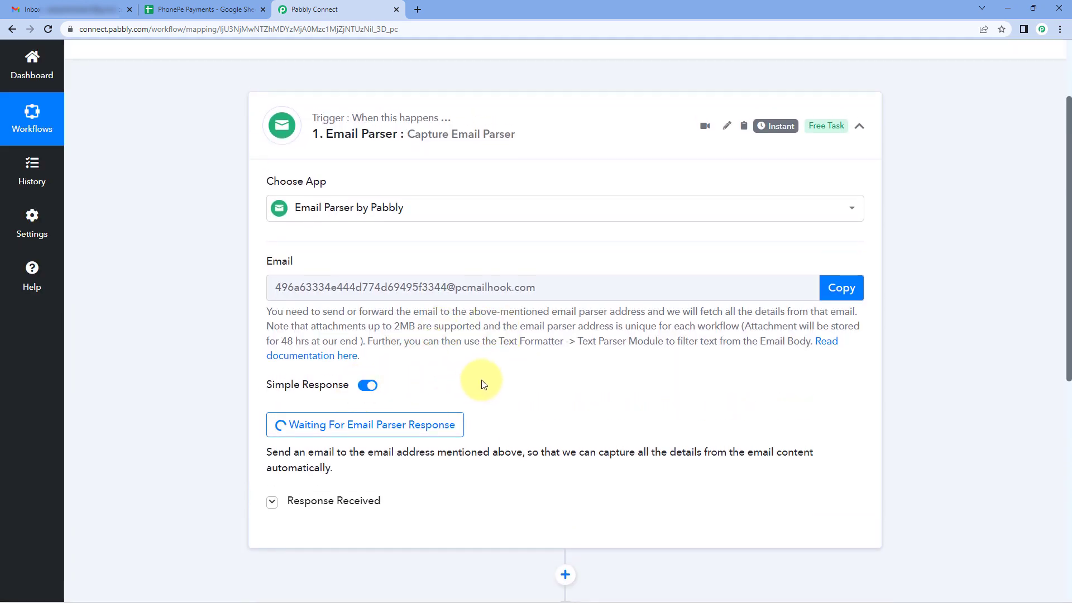
click(96, 9)
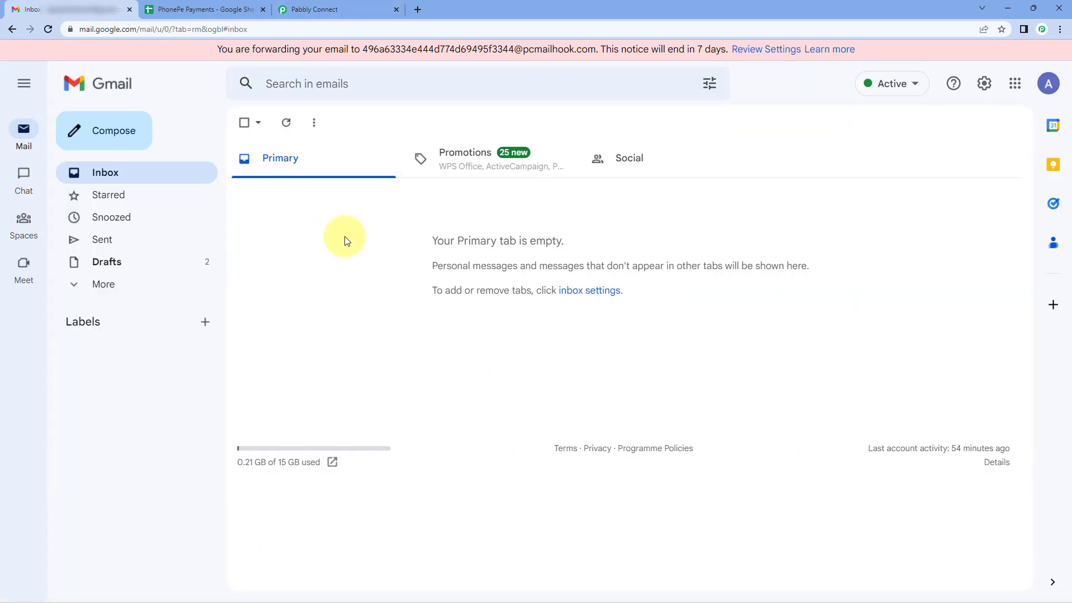
click(306, 10)
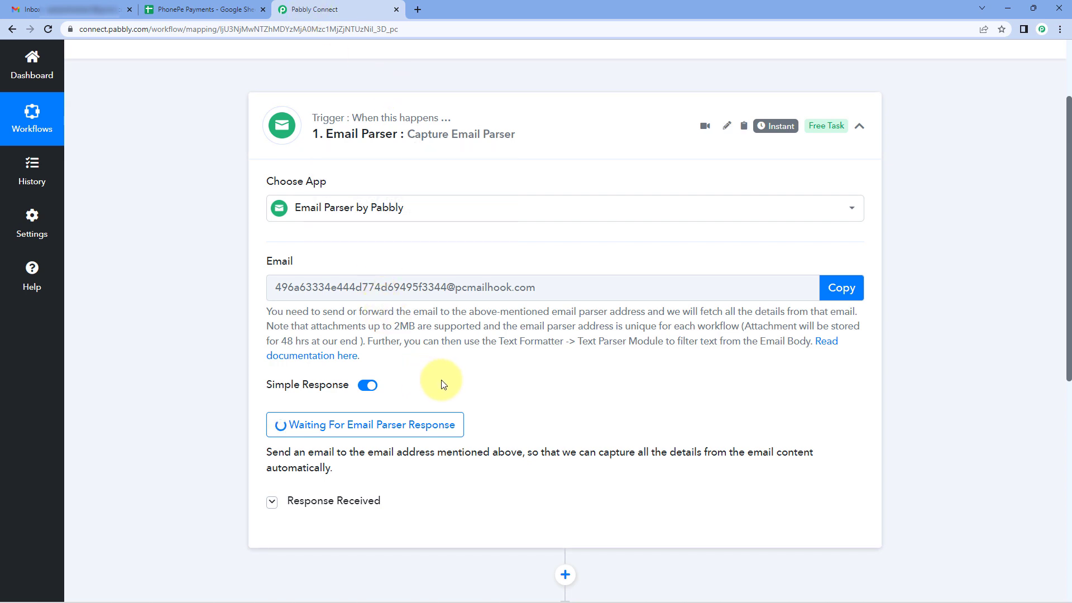
click(101, 9)
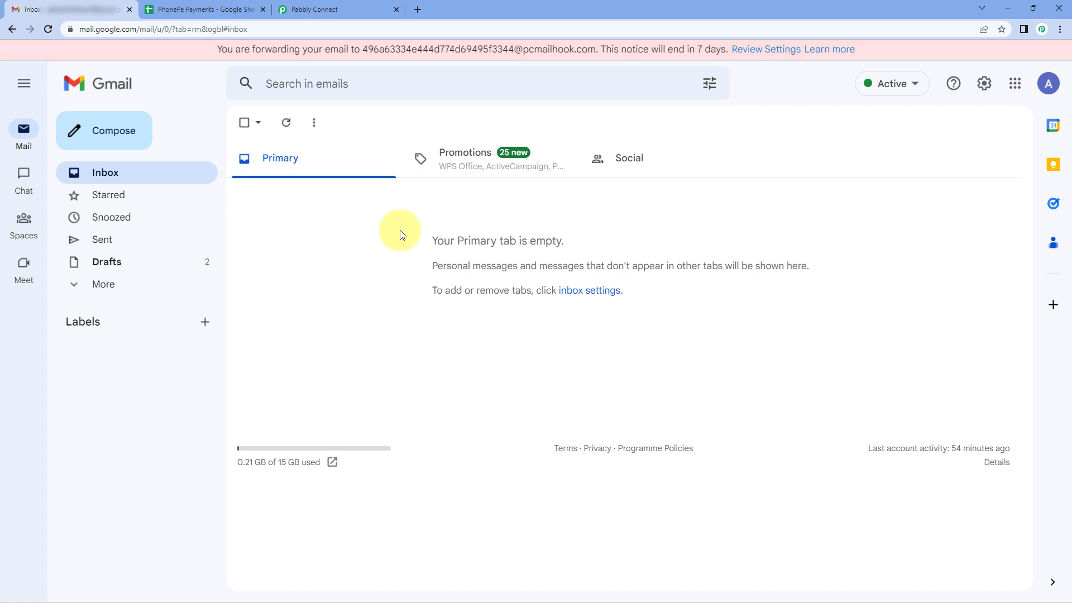
click(340, 8)
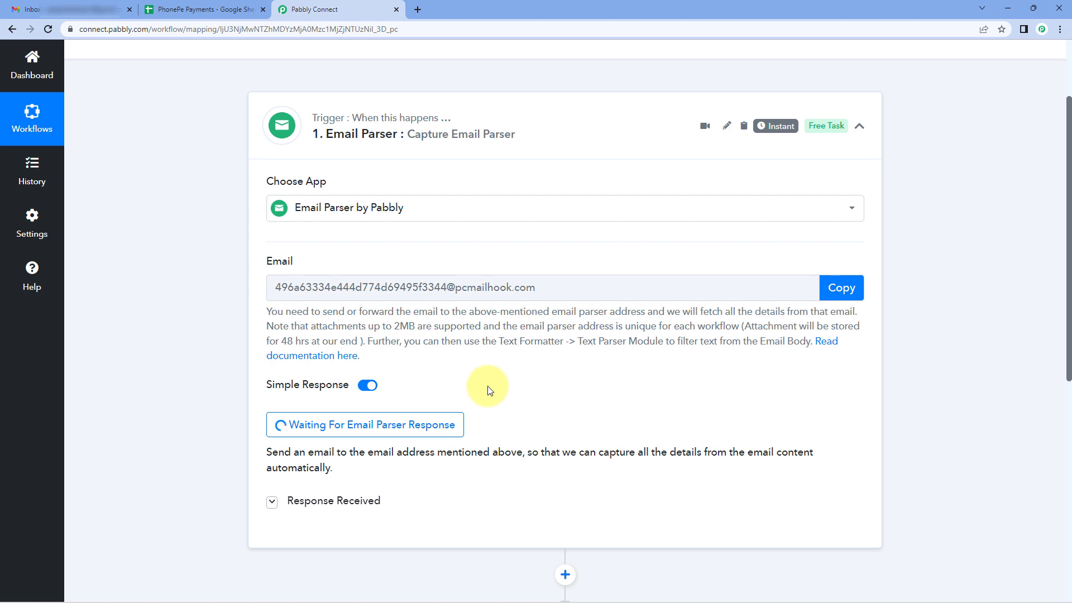
Switch to Gmail, open the new PhonePe email, and examine its payer, date, amount, transaction, credited account, bank reference and message details.
click(35, 9)
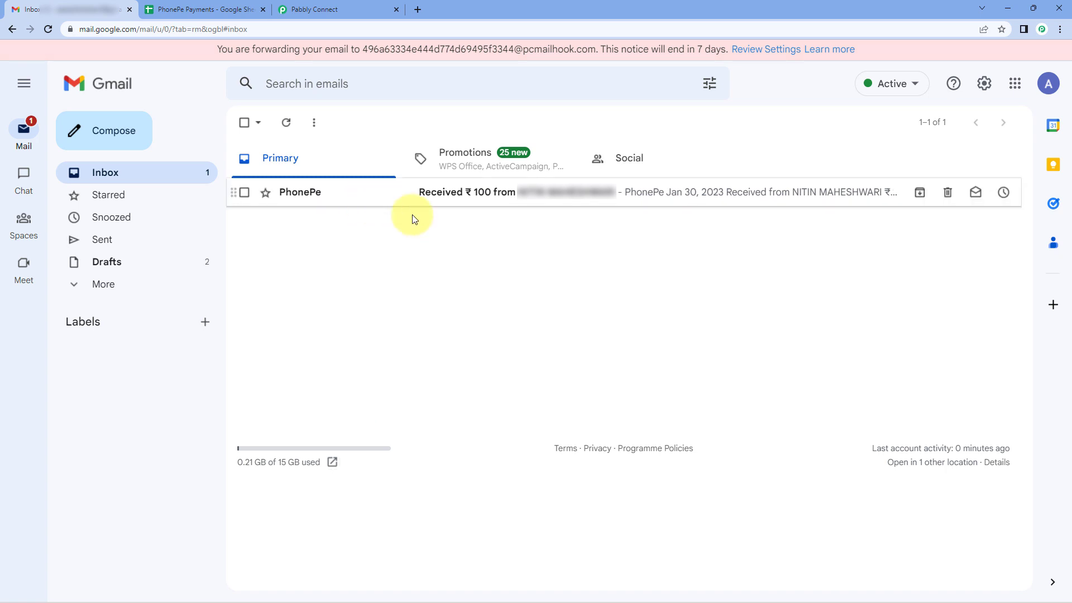
click(386, 199)
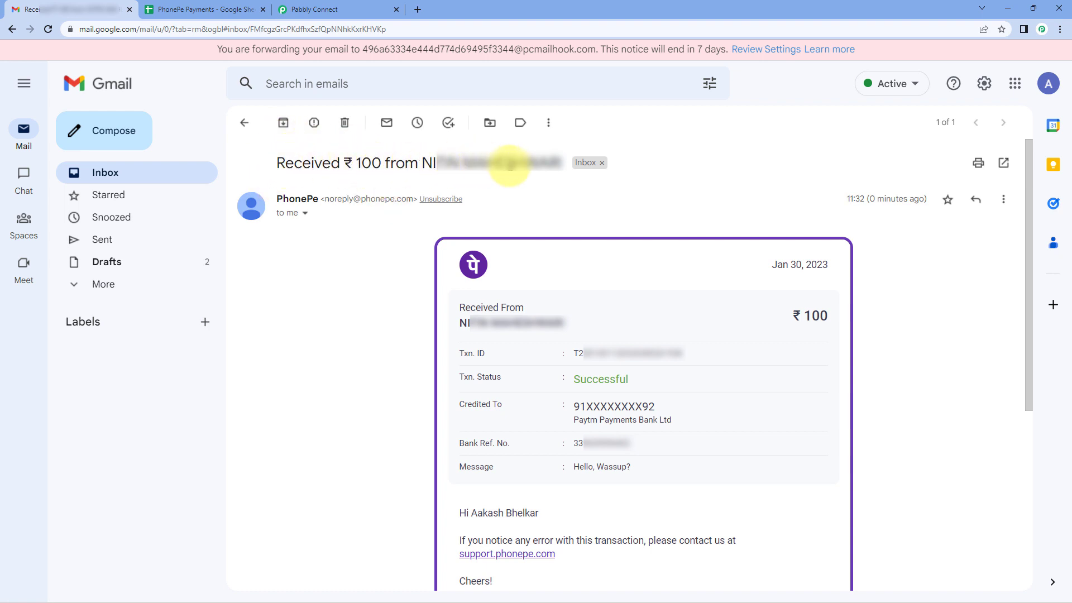
scroll(375, 239, down, 1)
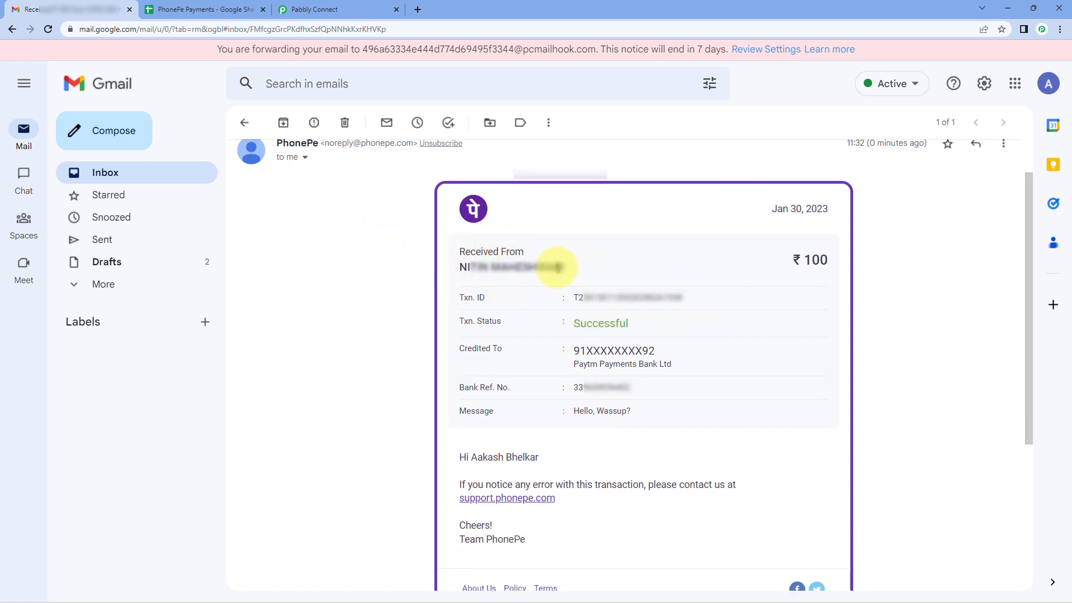
drag(555, 263, 437, 268)
click(530, 264)
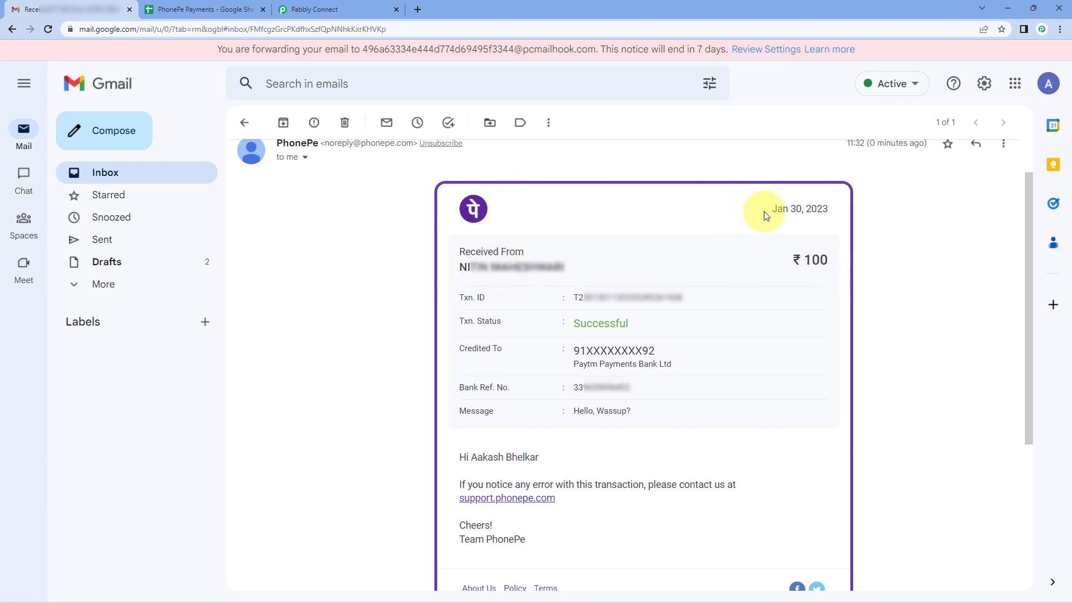
drag(765, 215, 843, 211)
drag(793, 258, 832, 258)
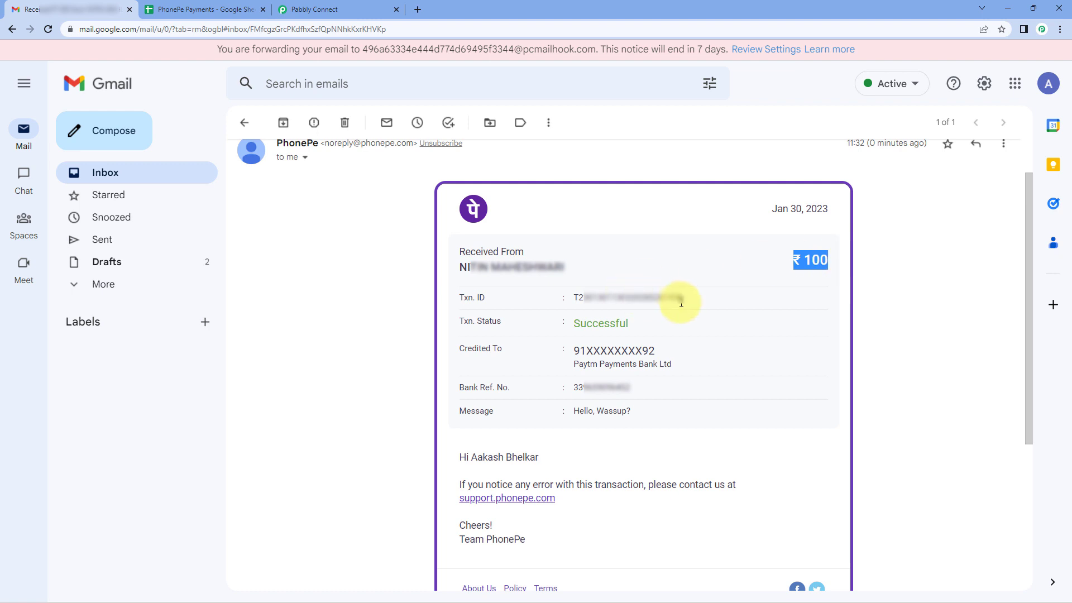
drag(683, 302, 609, 303)
click(606, 325)
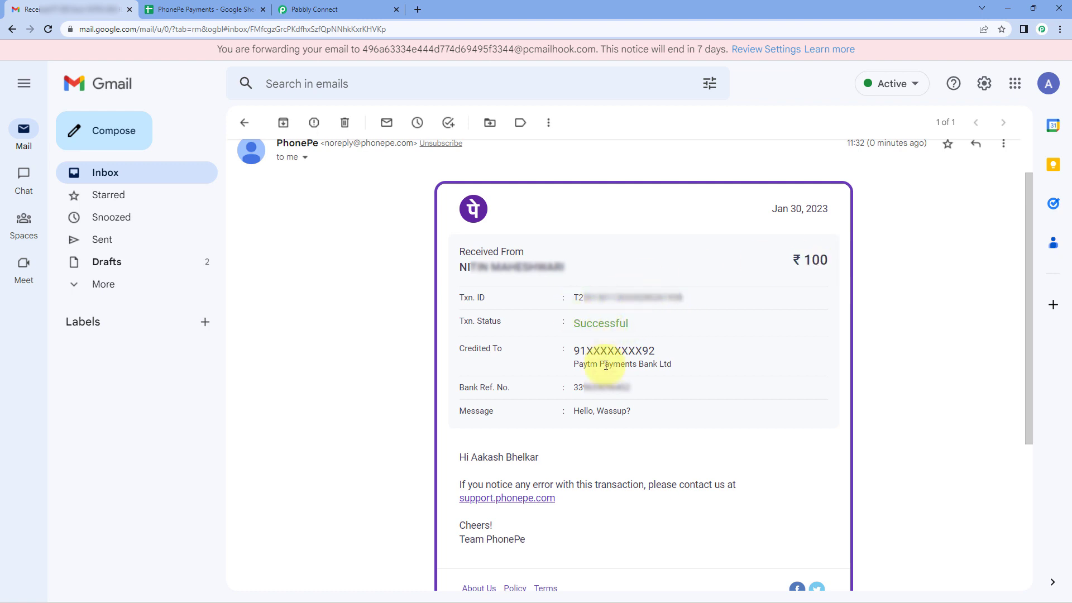
drag(680, 368, 572, 350)
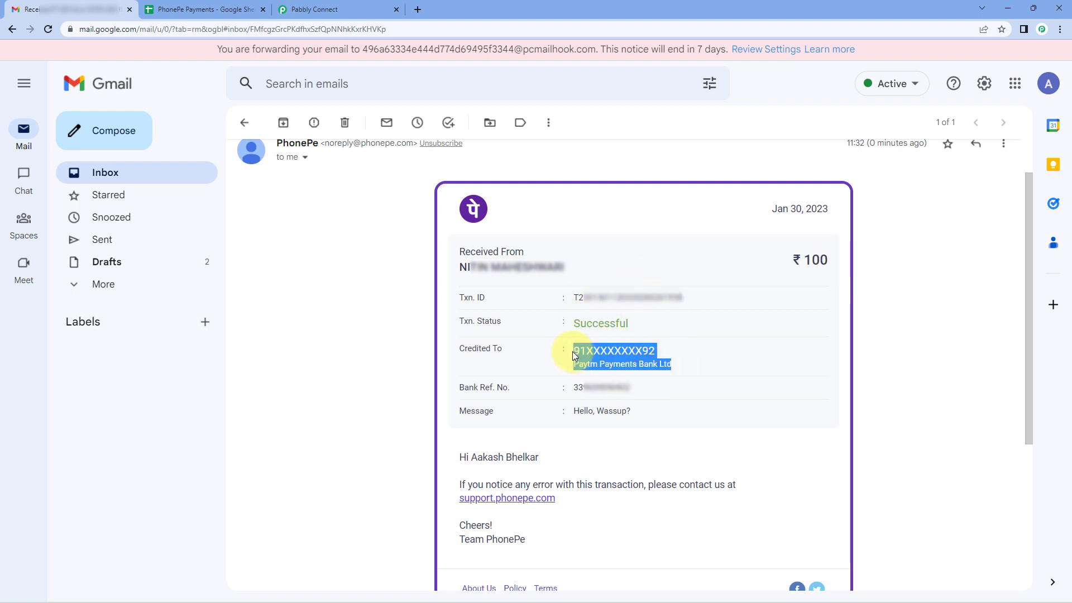
click(589, 344)
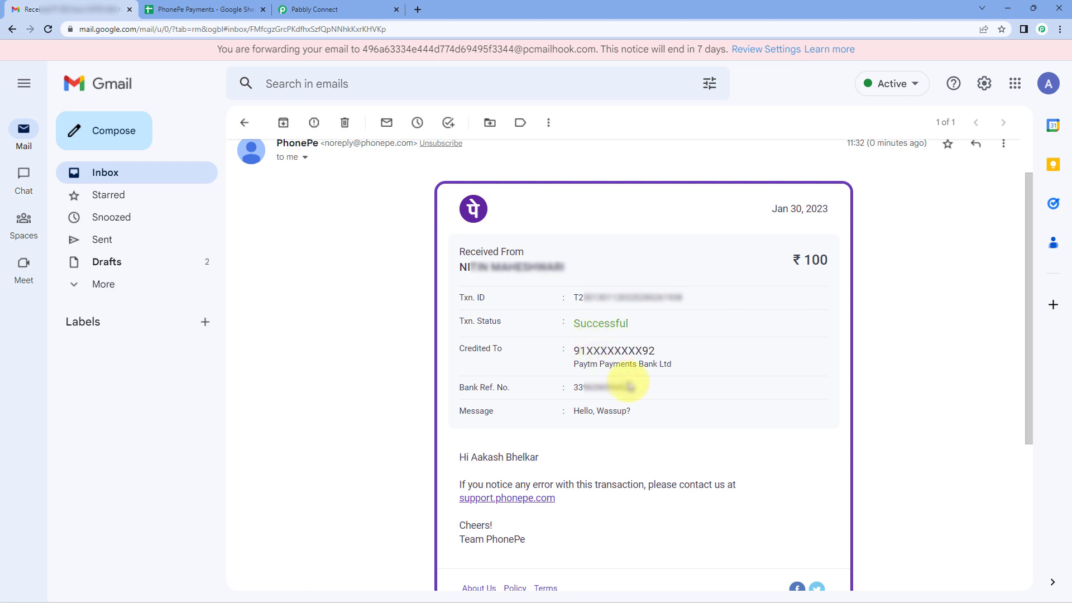
drag(639, 389, 596, 412)
click(545, 357)
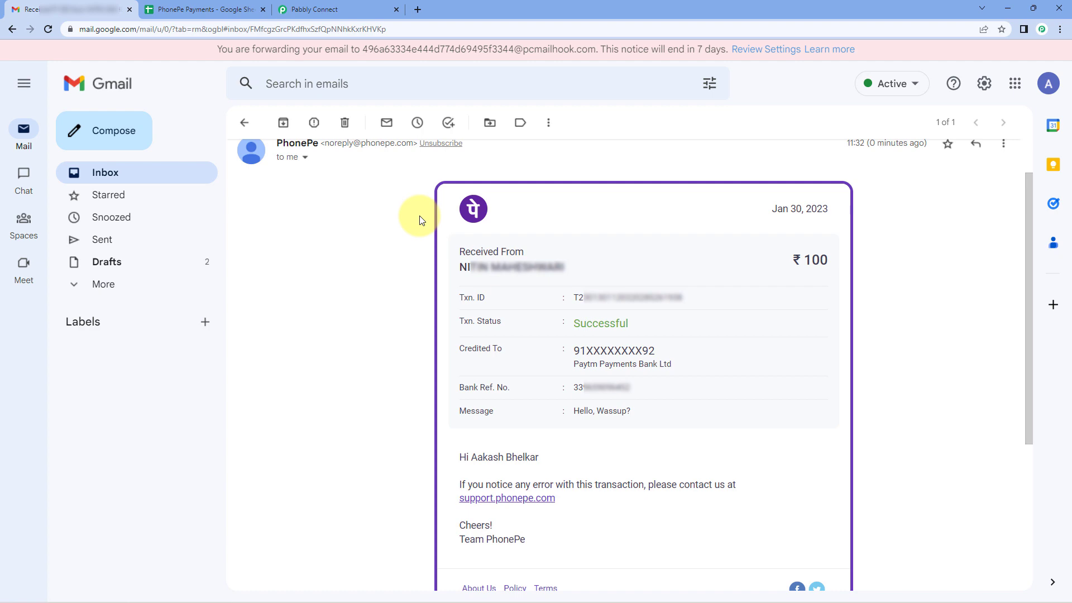
Switch to Pabbly Connect and examine the sender name, sender address and subject in the captured Email Parser response.
click(358, 7)
scroll(165, 365, down, 3)
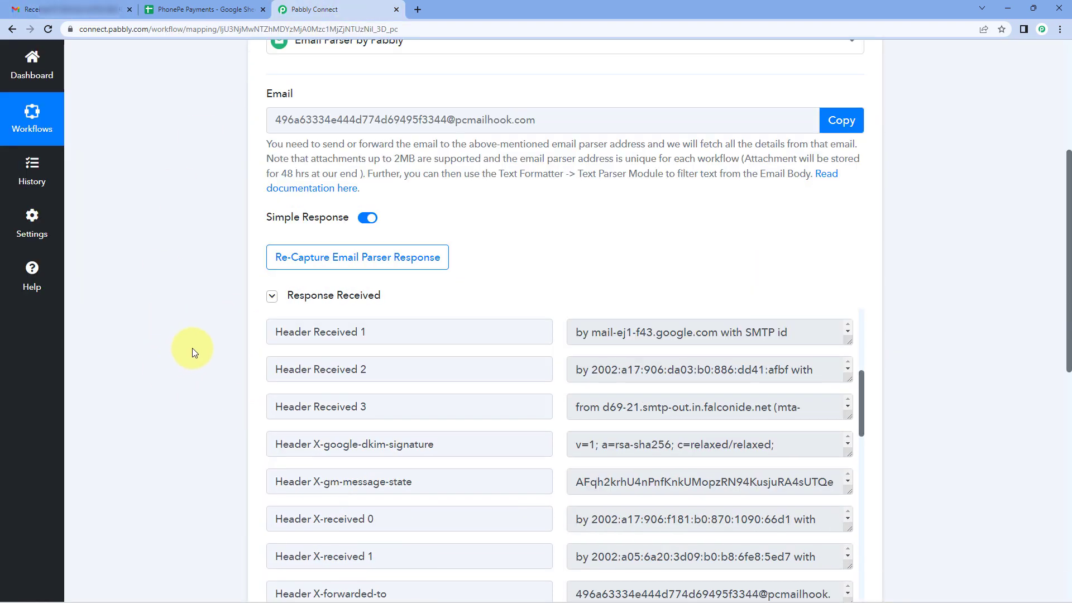
scroll(570, 441, up, 5)
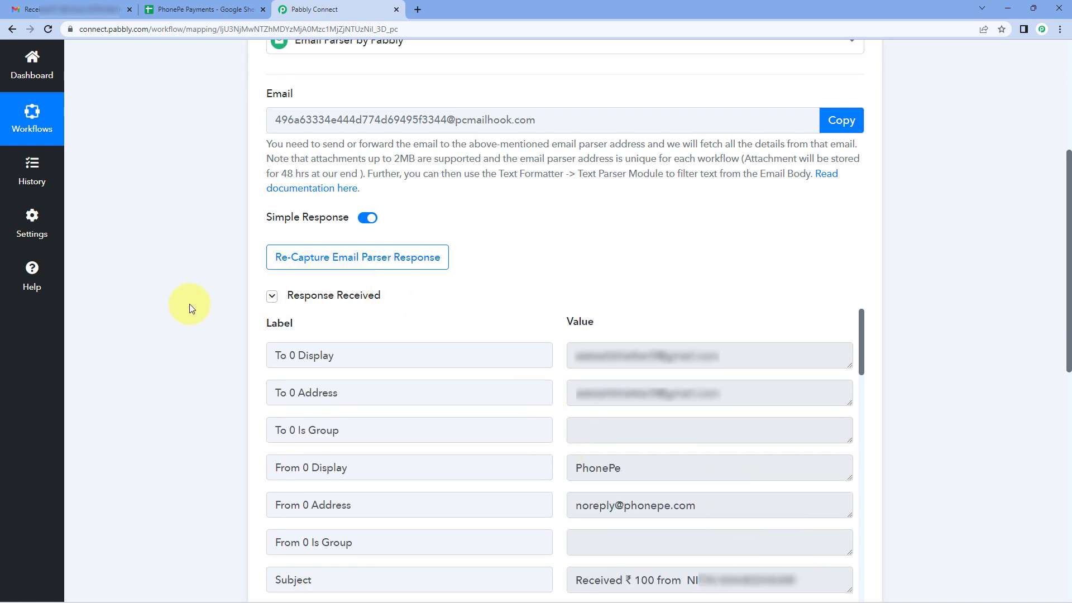
scroll(189, 306, down, 2)
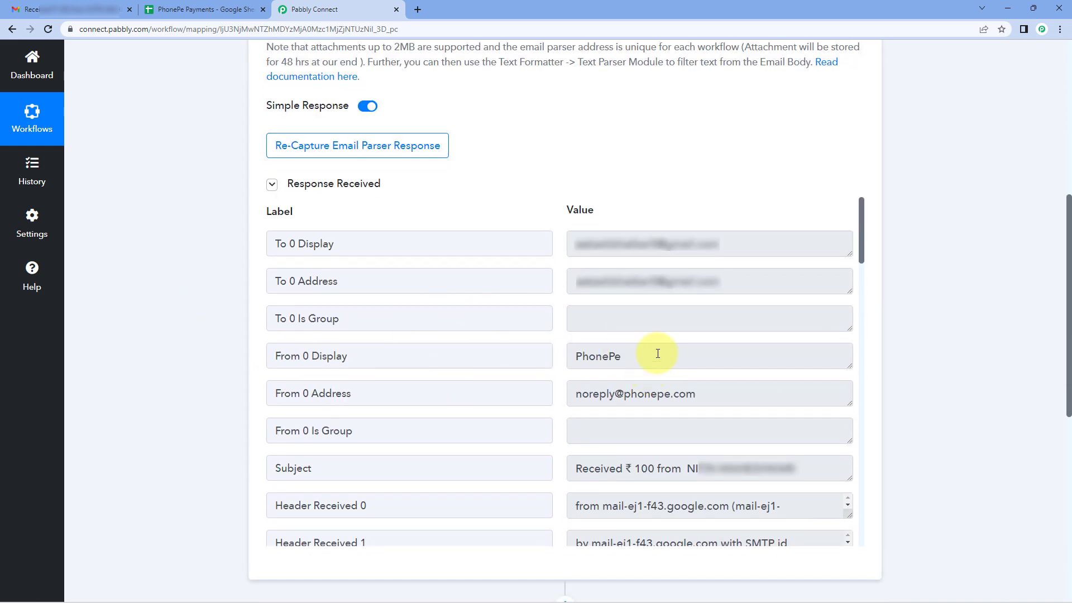
click(595, 355)
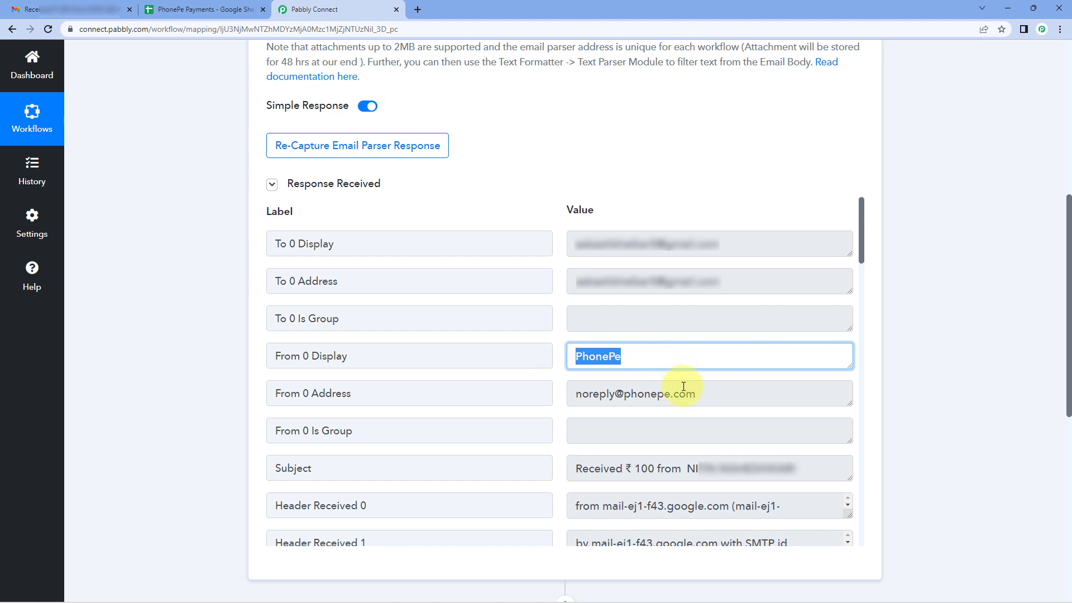
drag(705, 395, 555, 400)
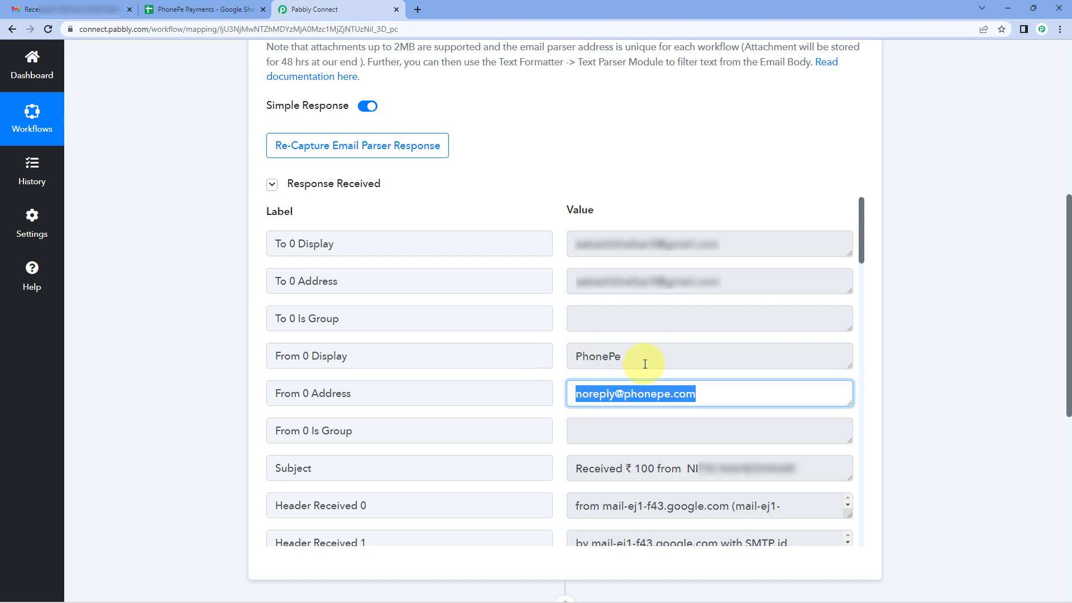
drag(641, 359, 575, 363)
click(552, 369)
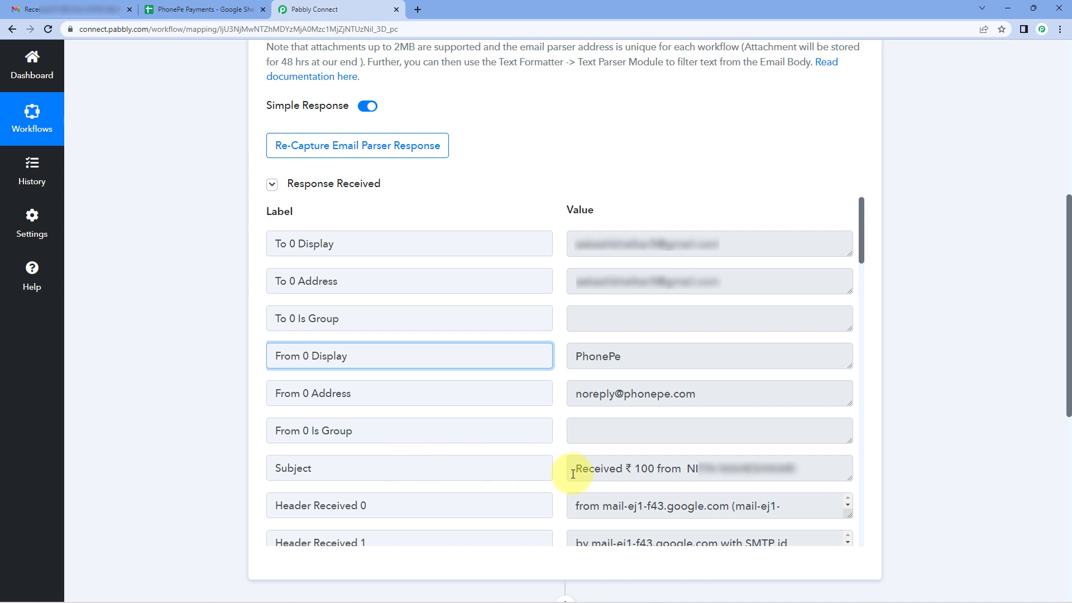
drag(574, 469, 817, 472)
click(817, 472)
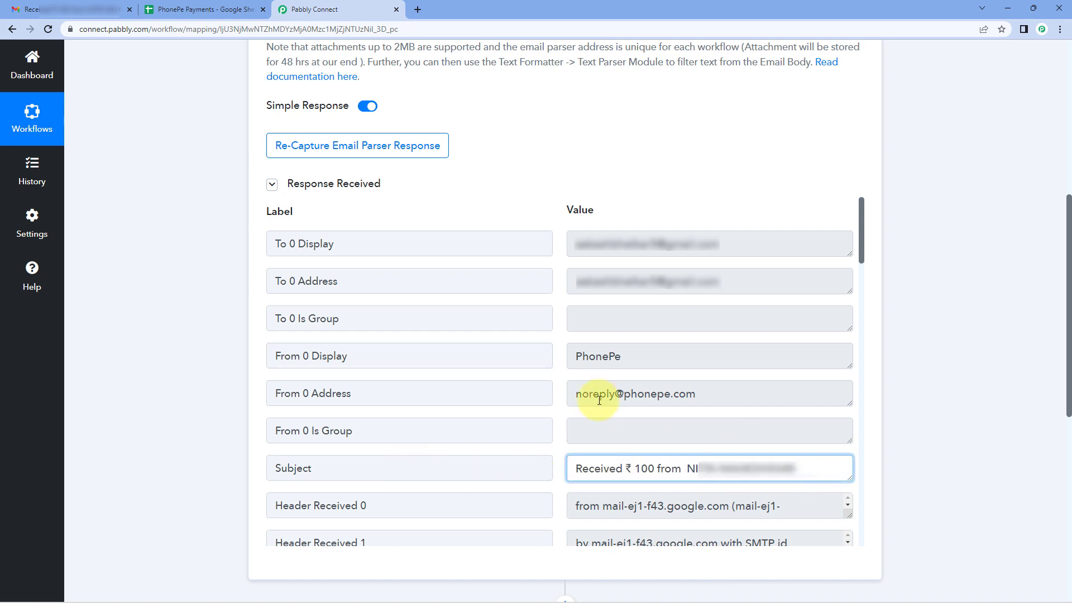
click(553, 379)
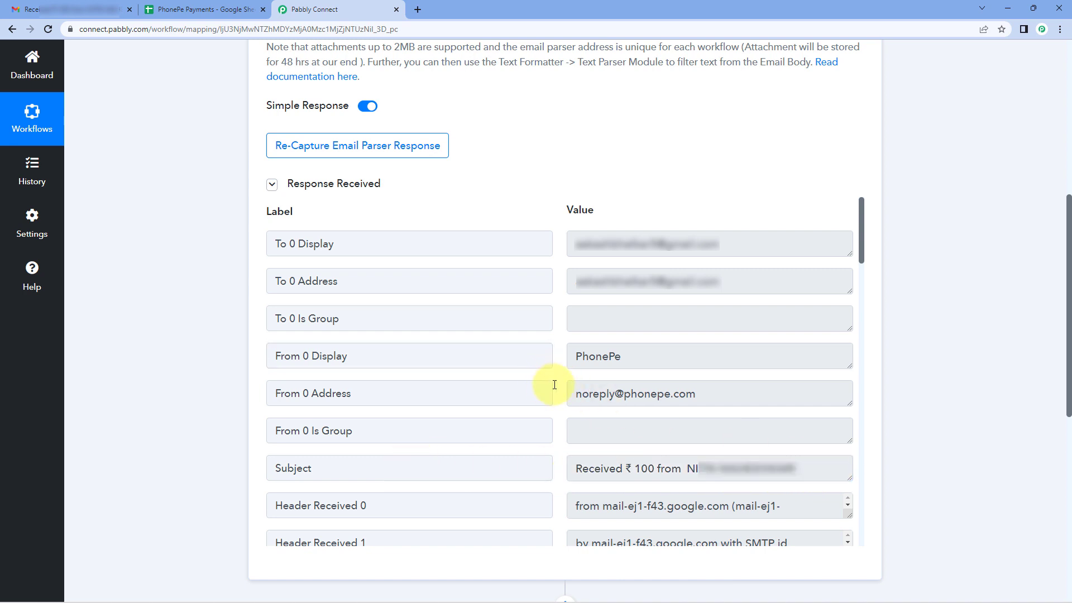
Find the Body Text field in the captured response and enlarge its value box to show the full email text.
scroll(554, 384, down, 15)
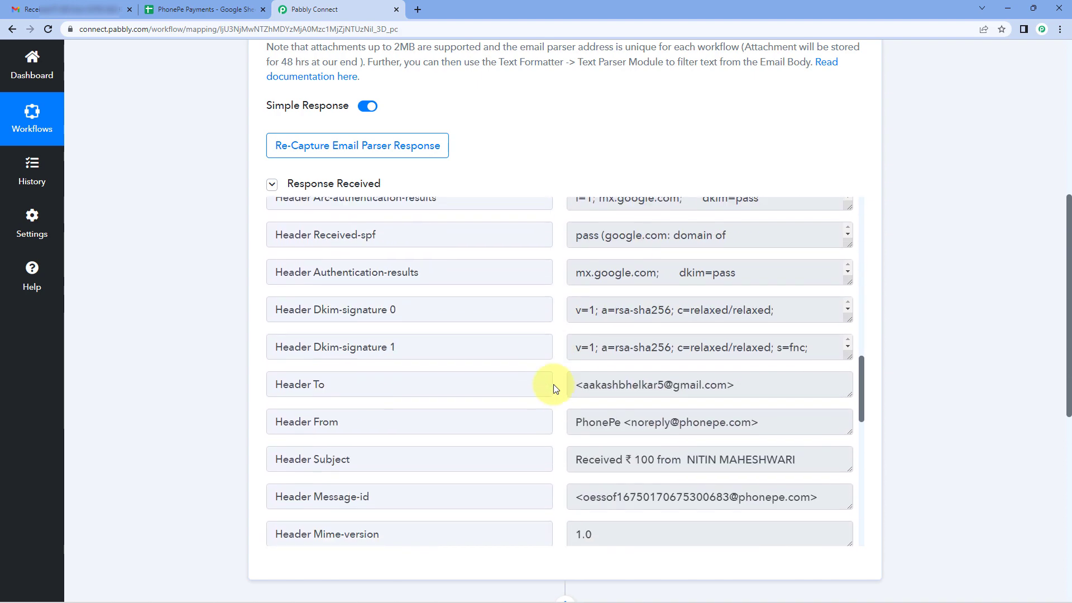
scroll(554, 389, down, 10)
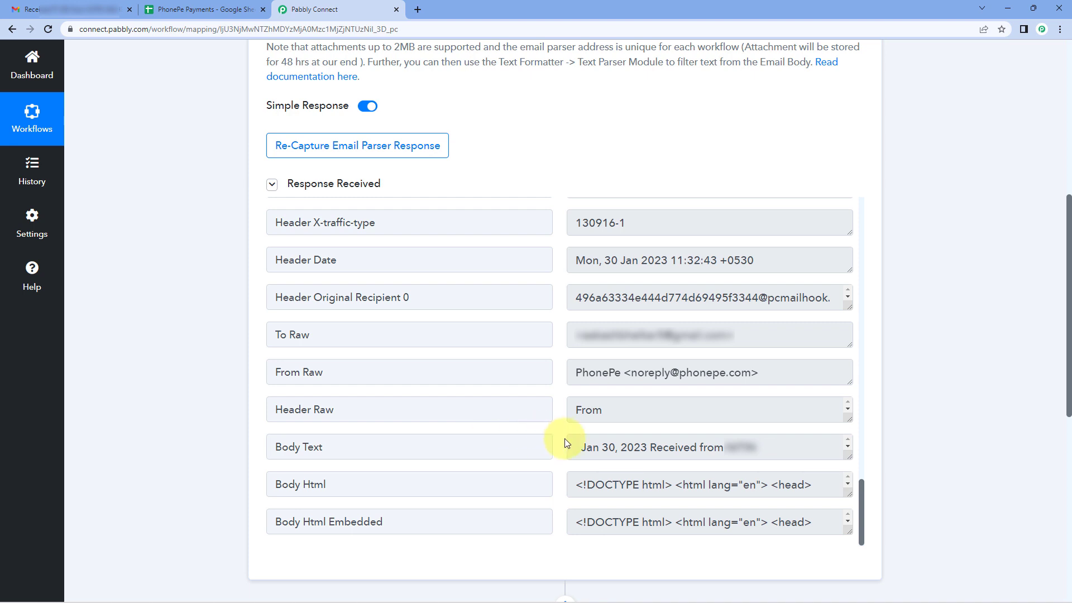
drag(342, 443, 270, 443)
click(587, 447)
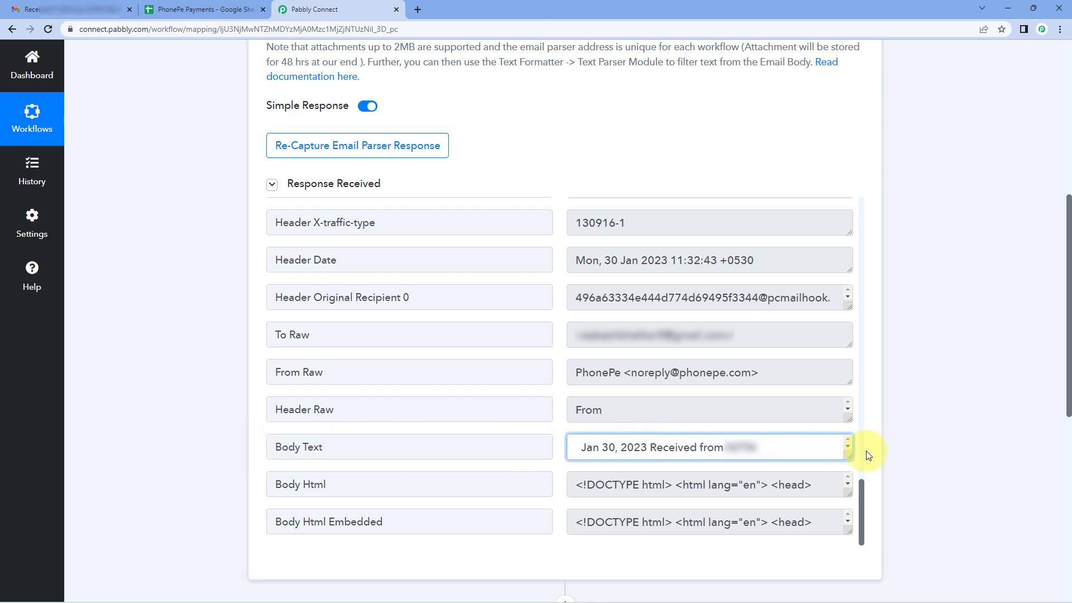
drag(845, 453, 846, 556)
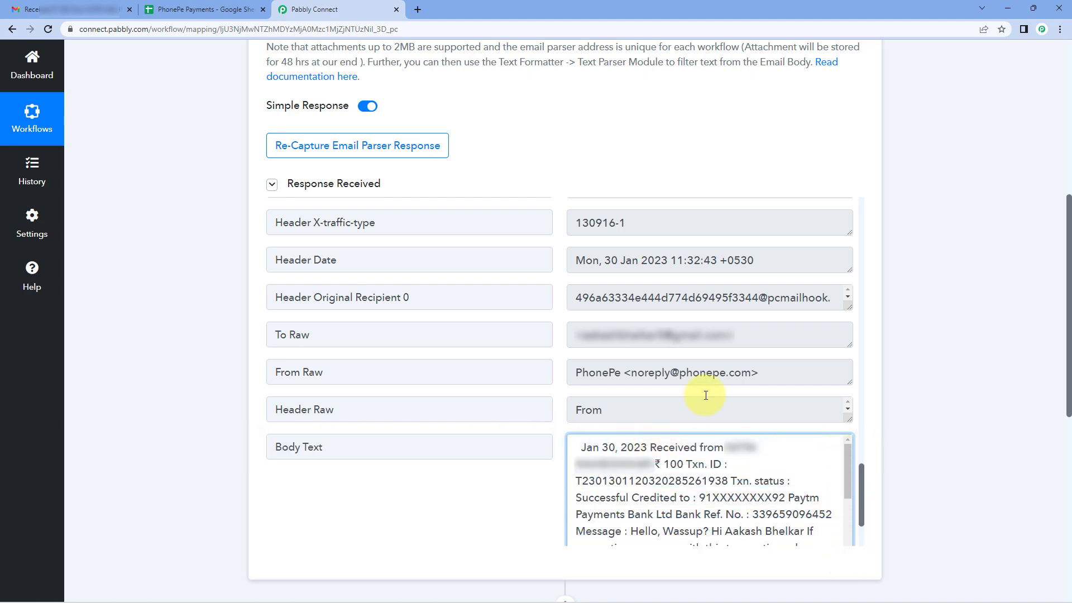
scroll(523, 327, down, 1)
scroll(523, 328, down, 1)
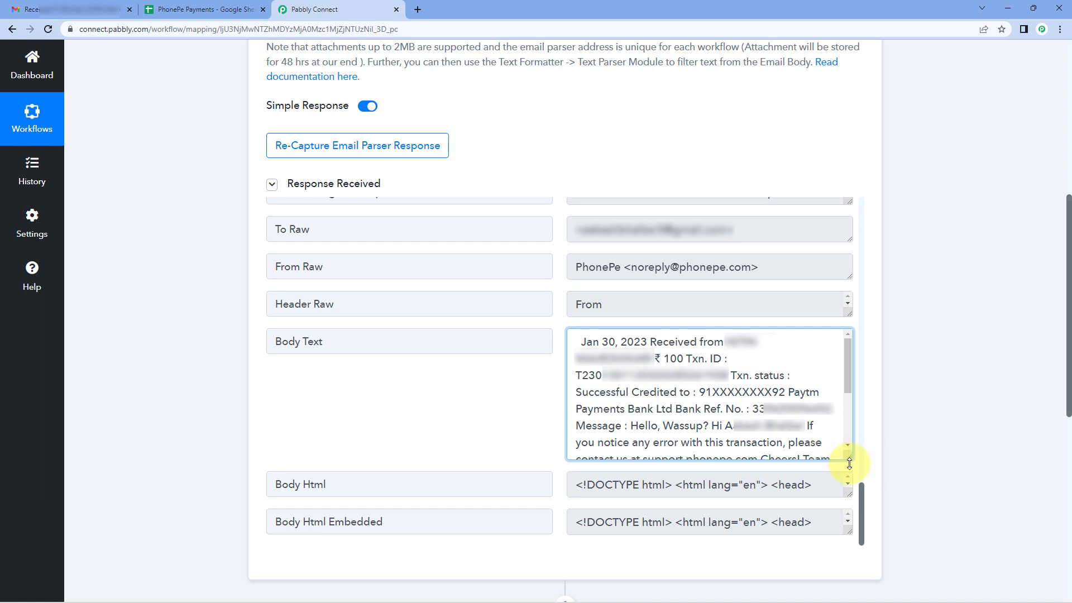
drag(849, 459, 847, 543)
scroll(454, 375, down, 2)
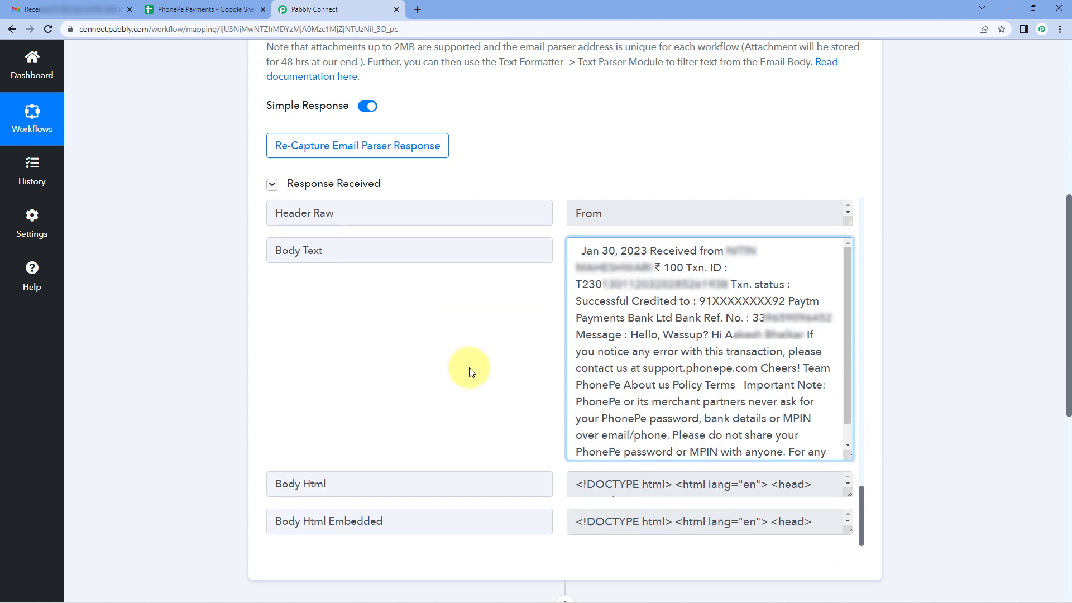
drag(848, 456, 848, 493)
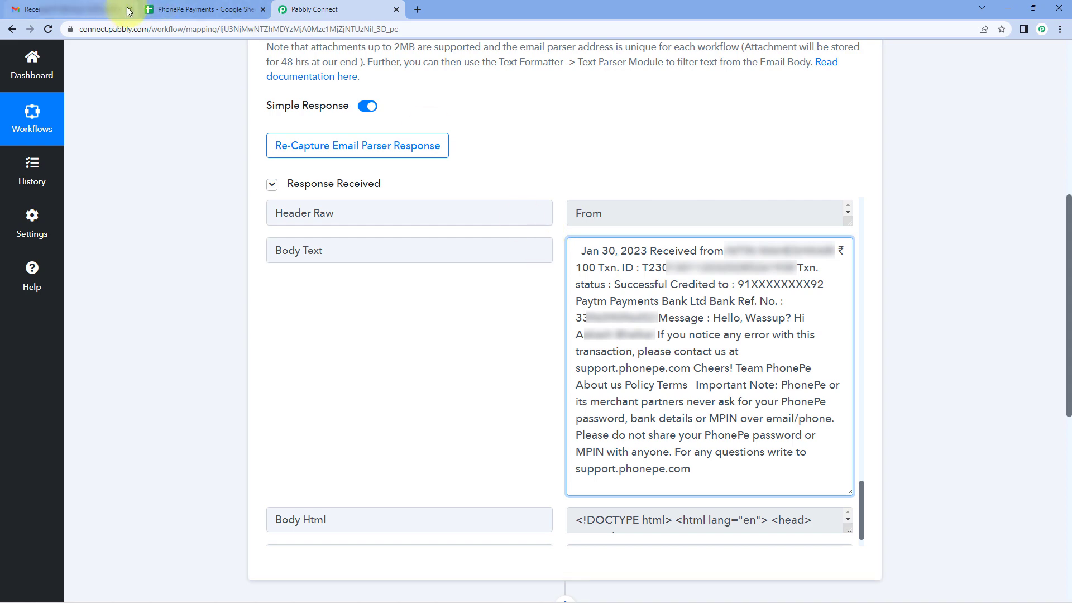
Compare the Gmail email with the captured Body Text, examining its payer, amount, transaction, credited account, bank reference and message details.
click(110, 10)
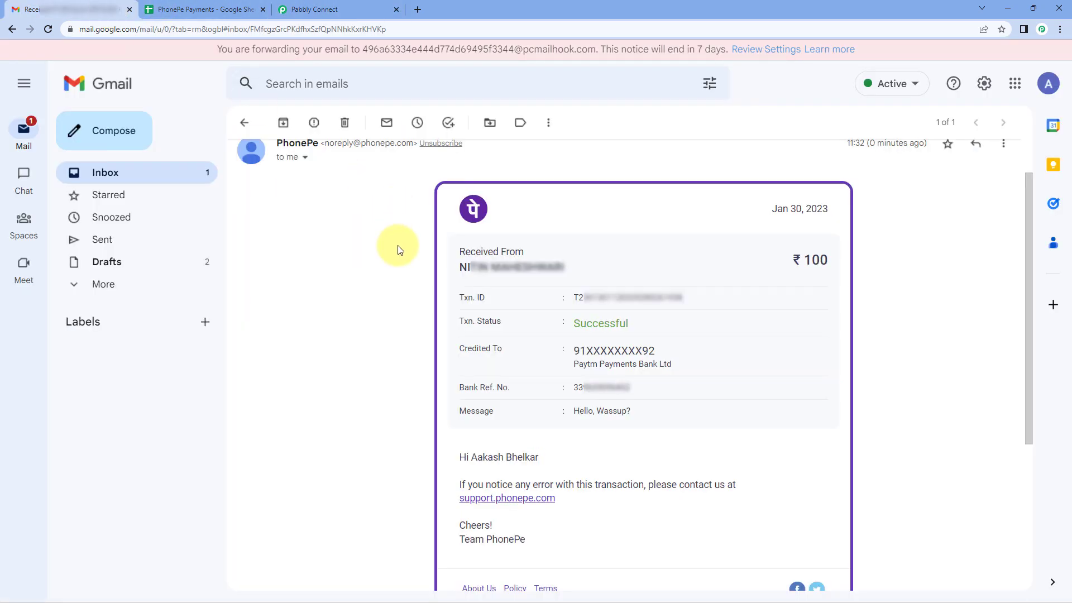
click(310, 9)
drag(578, 250, 757, 257)
click(777, 257)
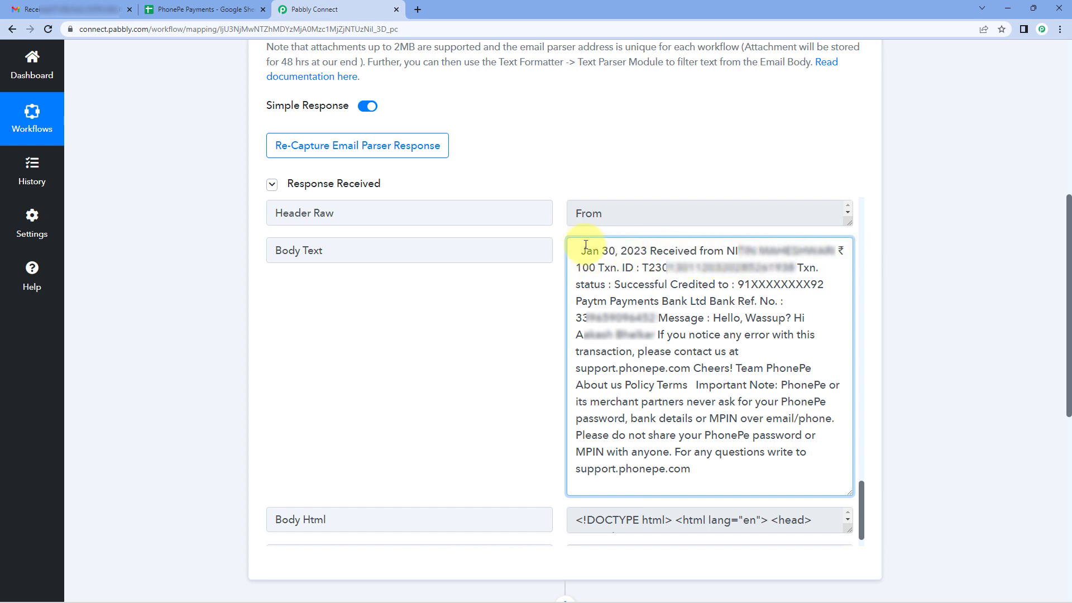
drag(598, 272, 576, 273)
drag(643, 271, 818, 271)
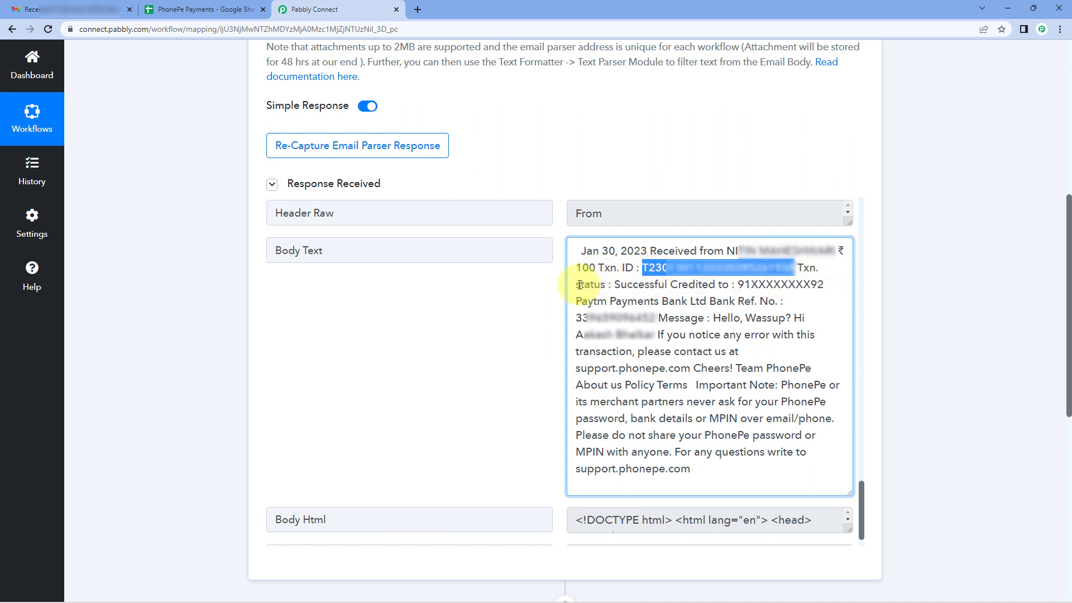
drag(614, 286, 668, 286)
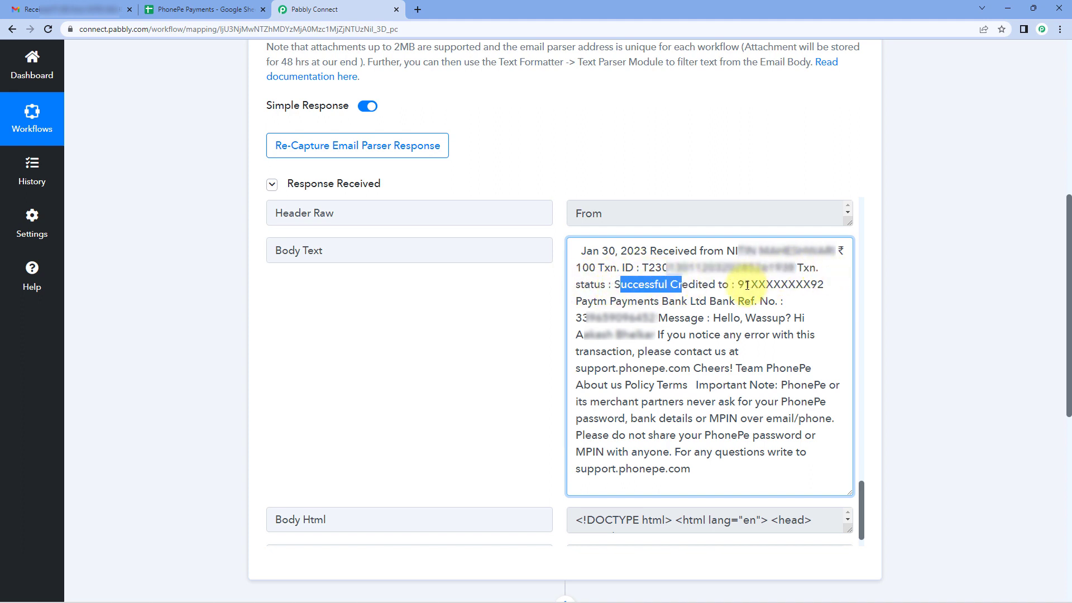
mouse_move(737, 286)
mouse_down()
mouse_move(772, 295)
mouse_move(742, 300)
mouse_up()
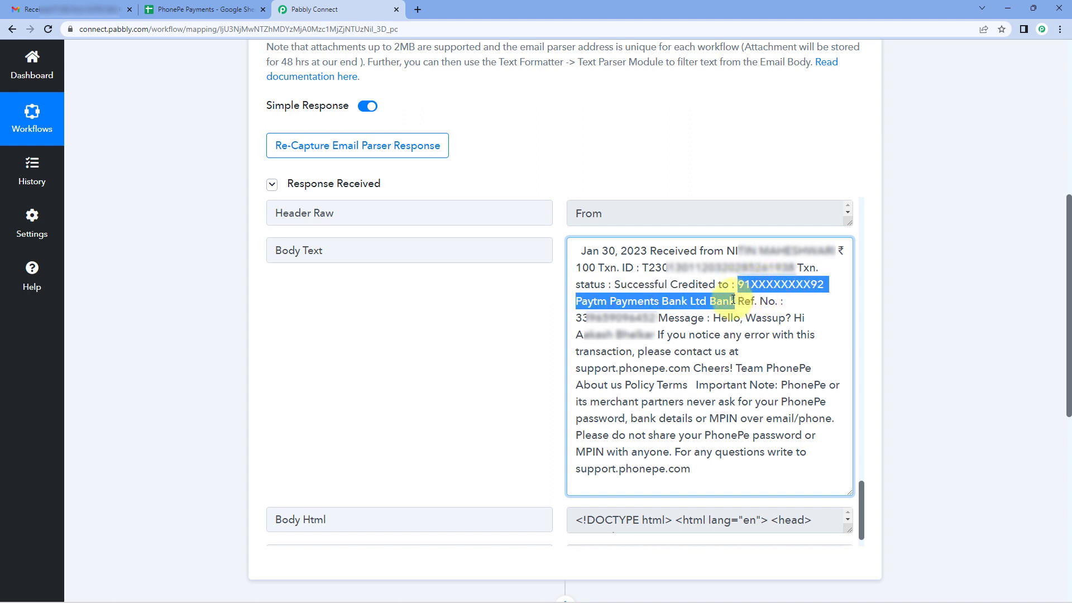
click(648, 306)
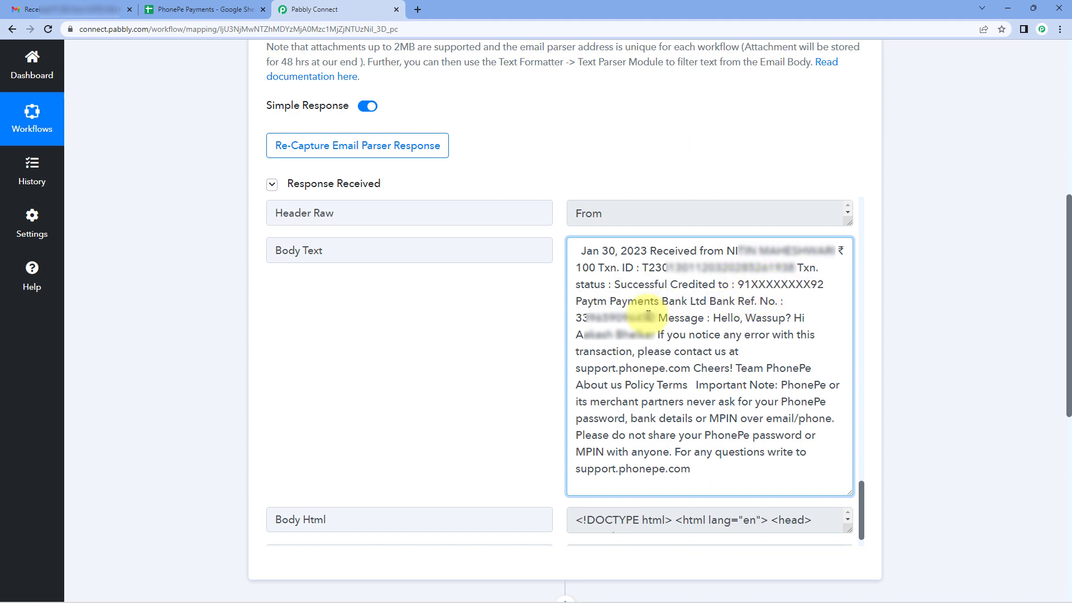
drag(791, 319, 716, 316)
click(492, 305)
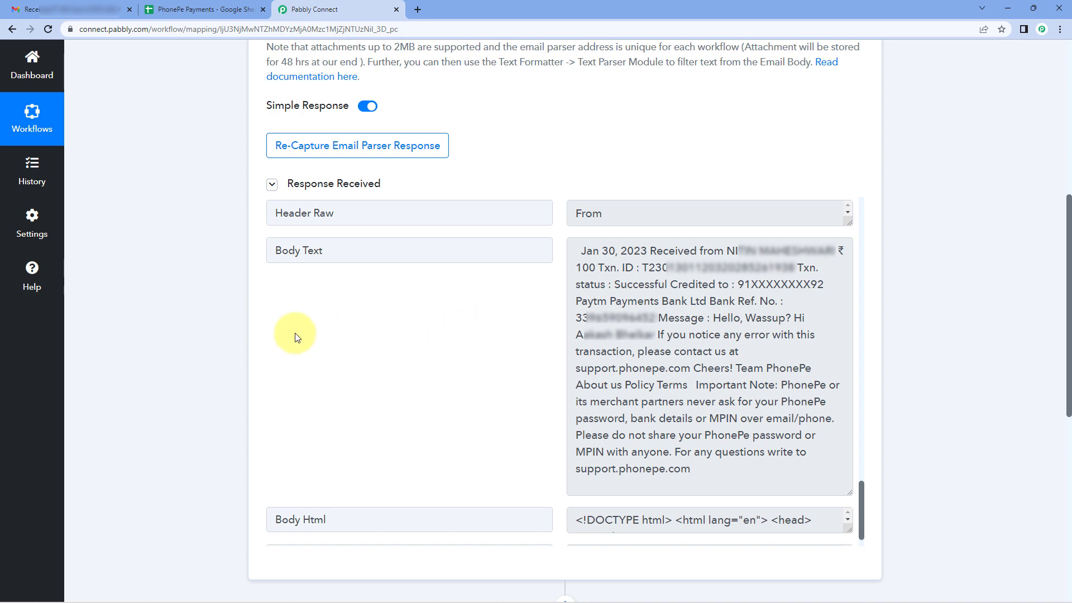
Choose Filter by Pabbly as the app for the workflow's second step.
scroll(213, 352, down, 8)
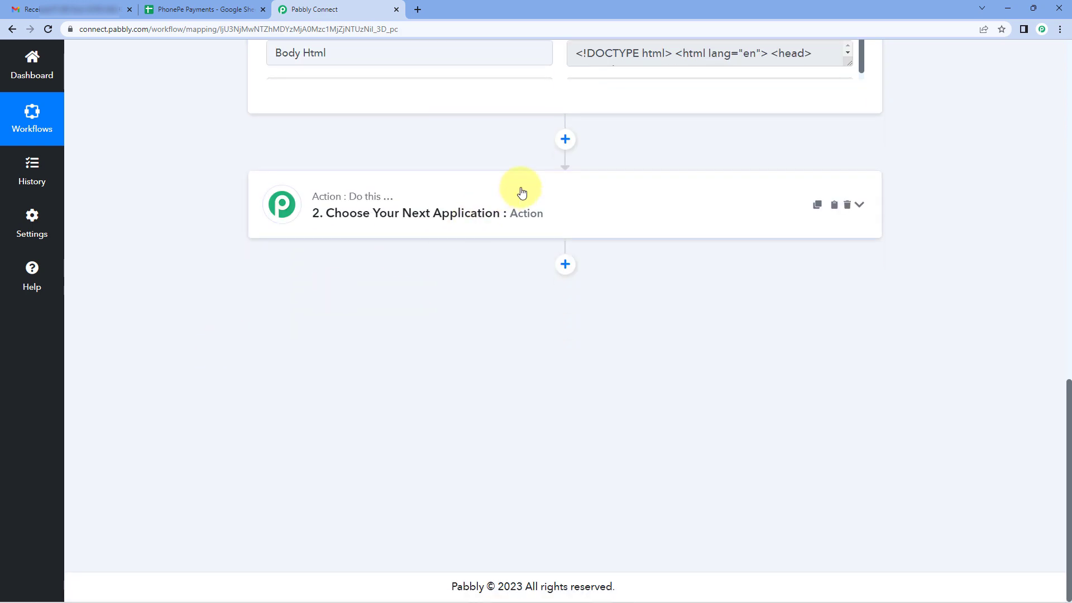
click(343, 192)
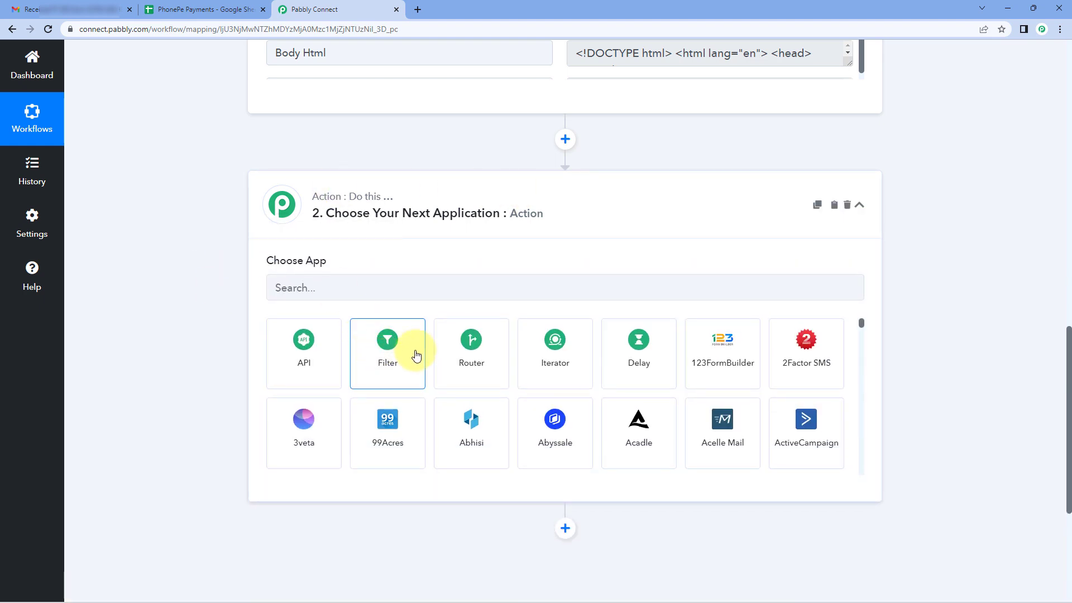
click(416, 355)
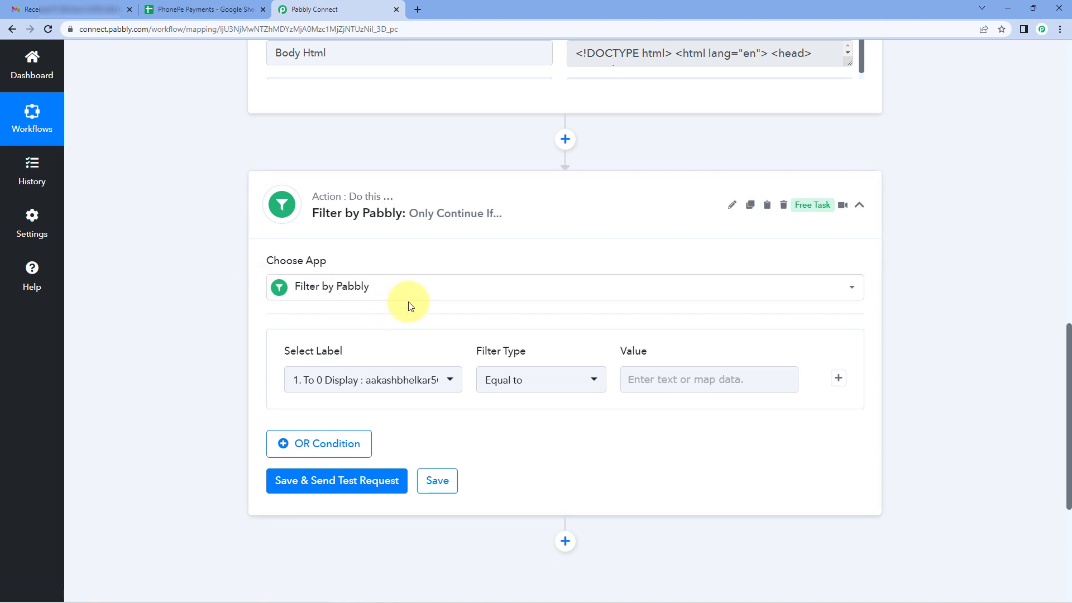
Set the filter condition's label to From 0 Address from the Email Parser response.
scroll(411, 306, down, 1)
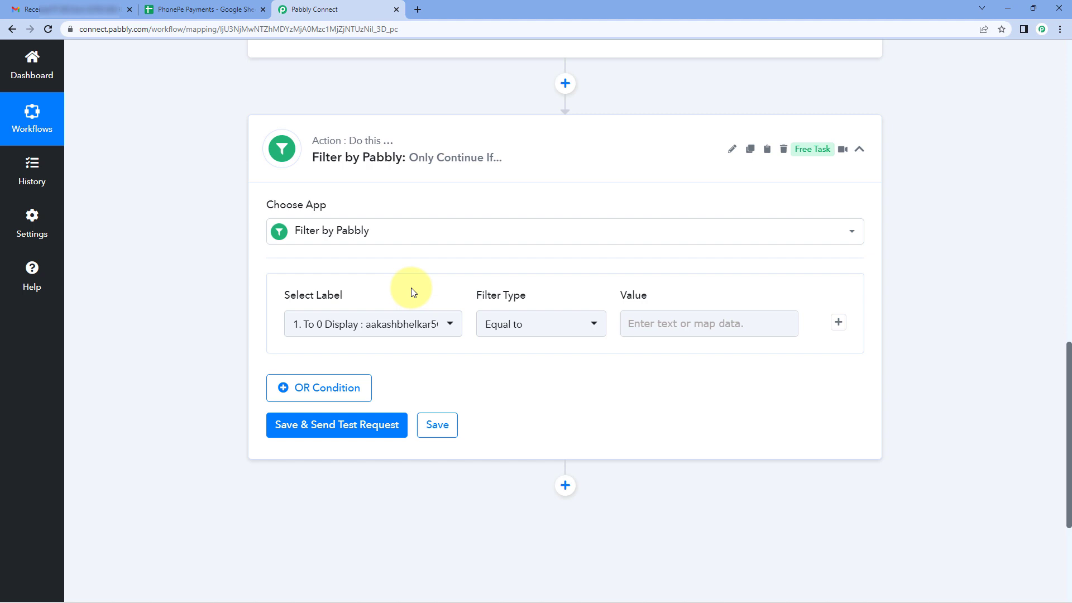
click(427, 325)
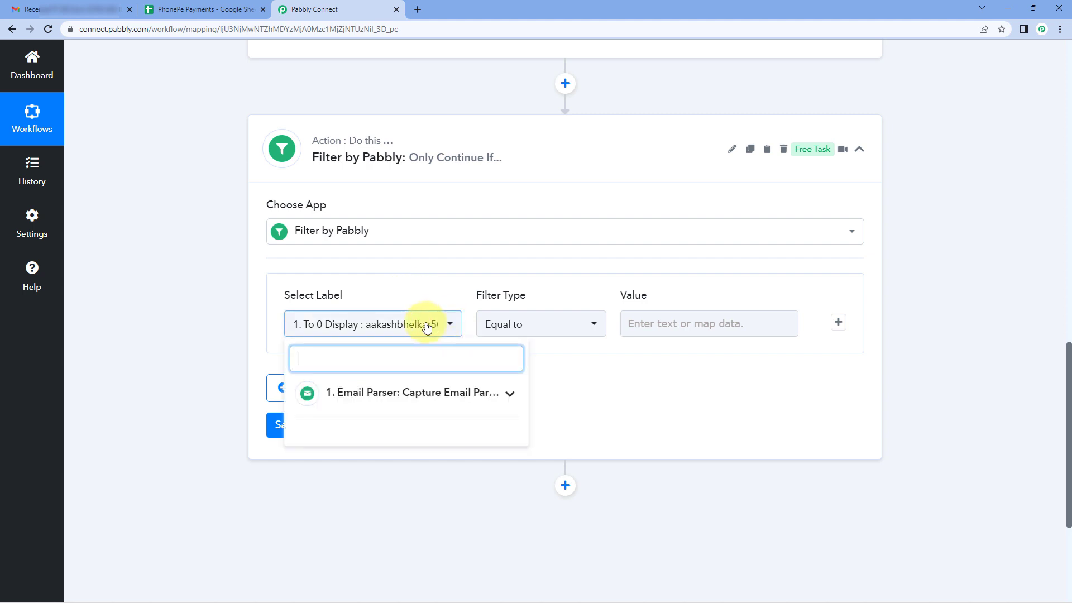
click(441, 392)
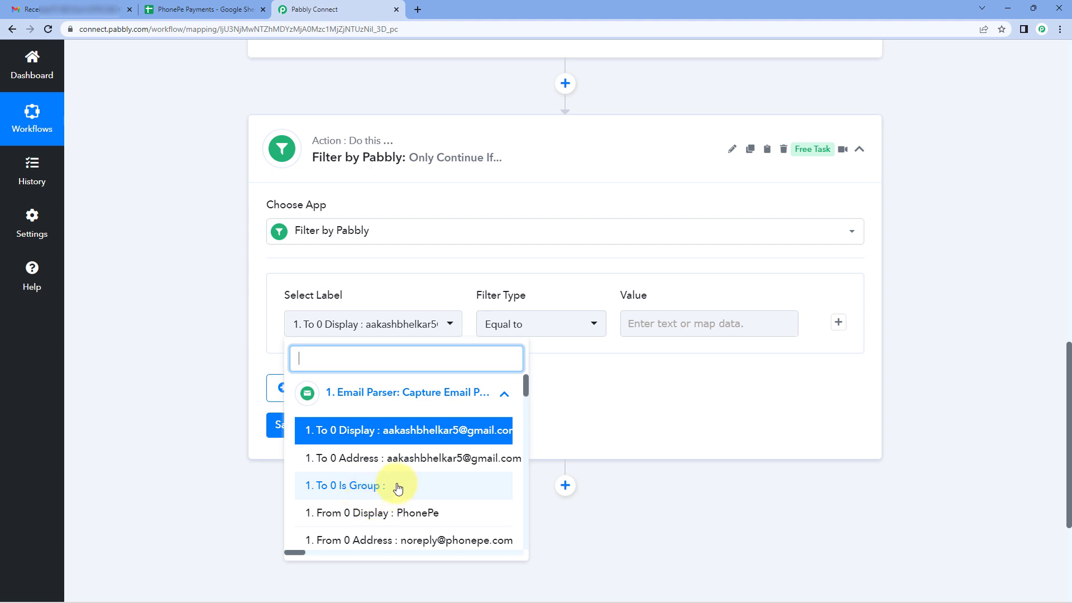
scroll(371, 523, down, 1)
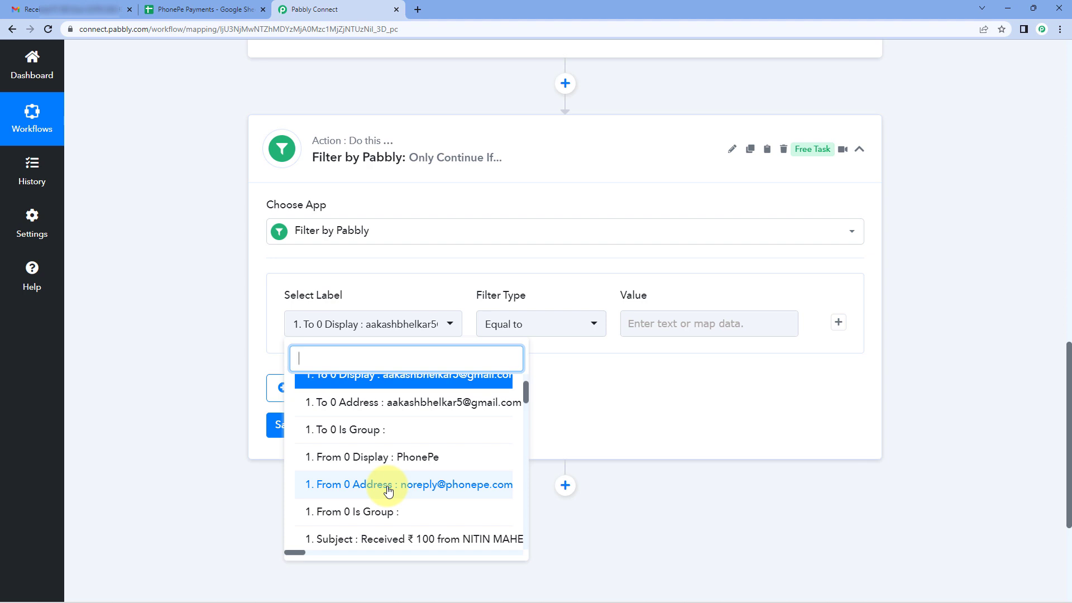
click(388, 490)
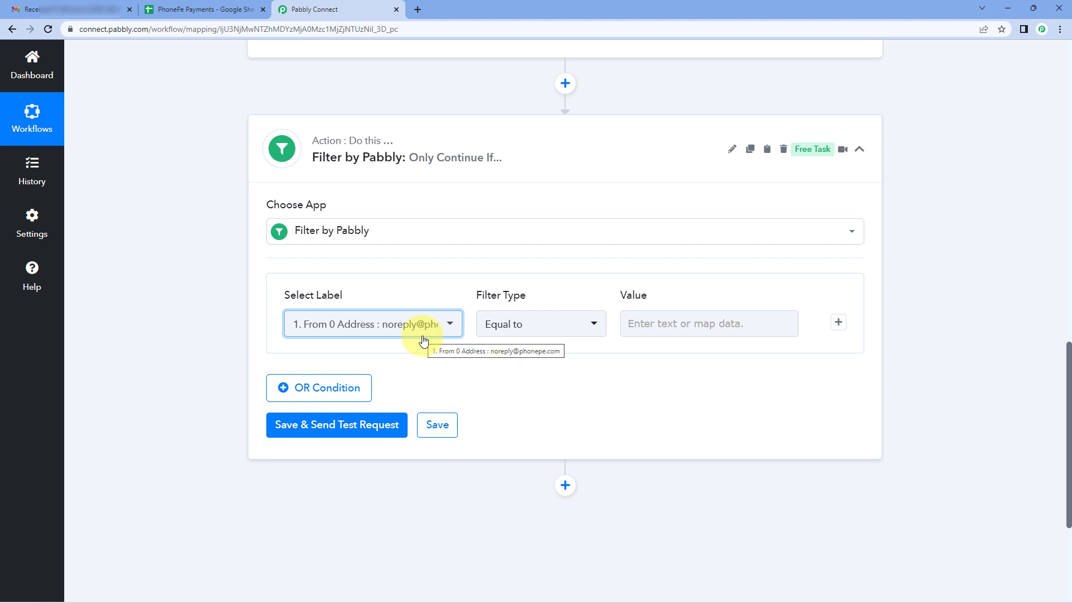
Copy the From 0 Address value from the captured Email Parser response.
click(624, 325)
scroll(698, 241, up, 2)
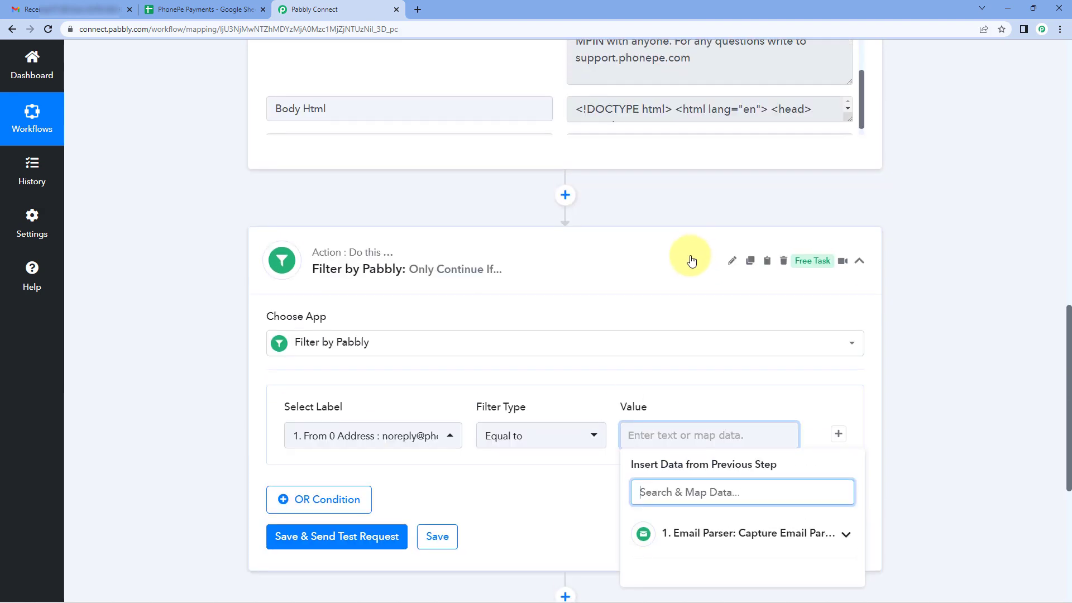
scroll(691, 261, up, 10)
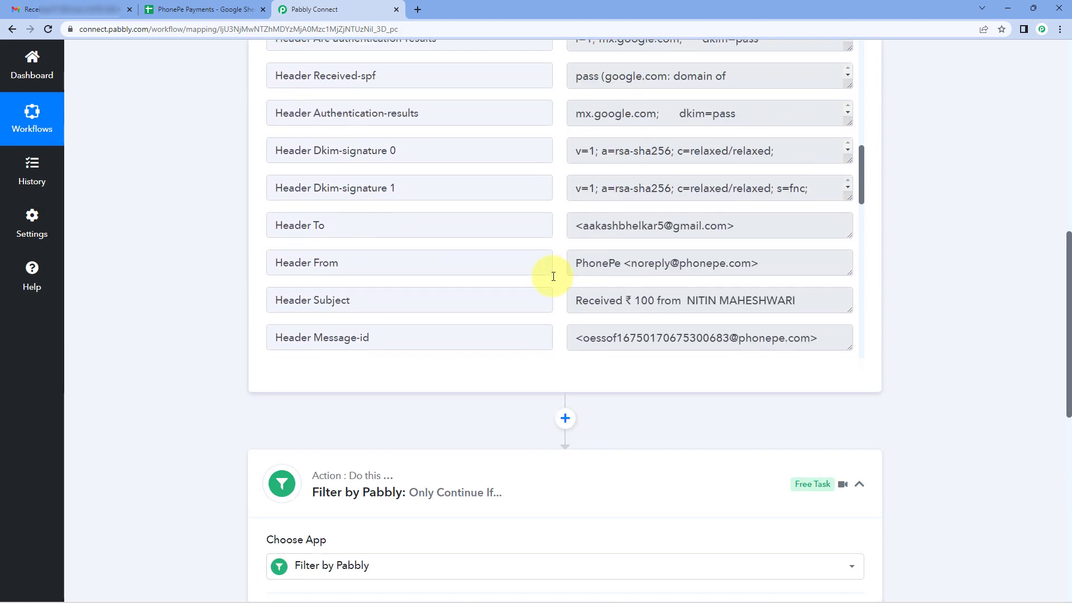
scroll(553, 276, up, 8)
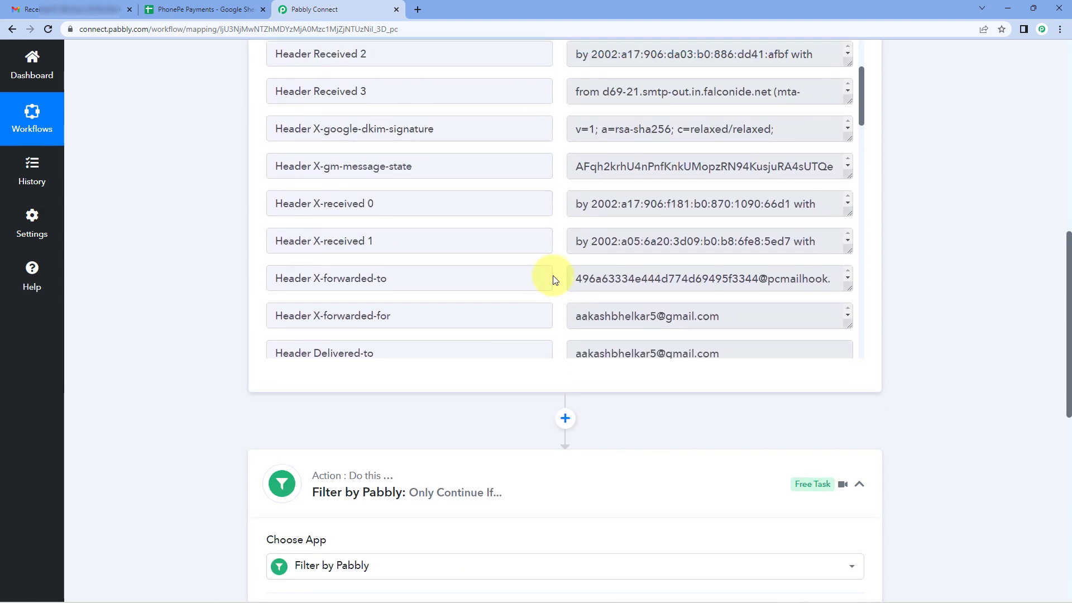
scroll(551, 276, up, 6)
click(670, 207)
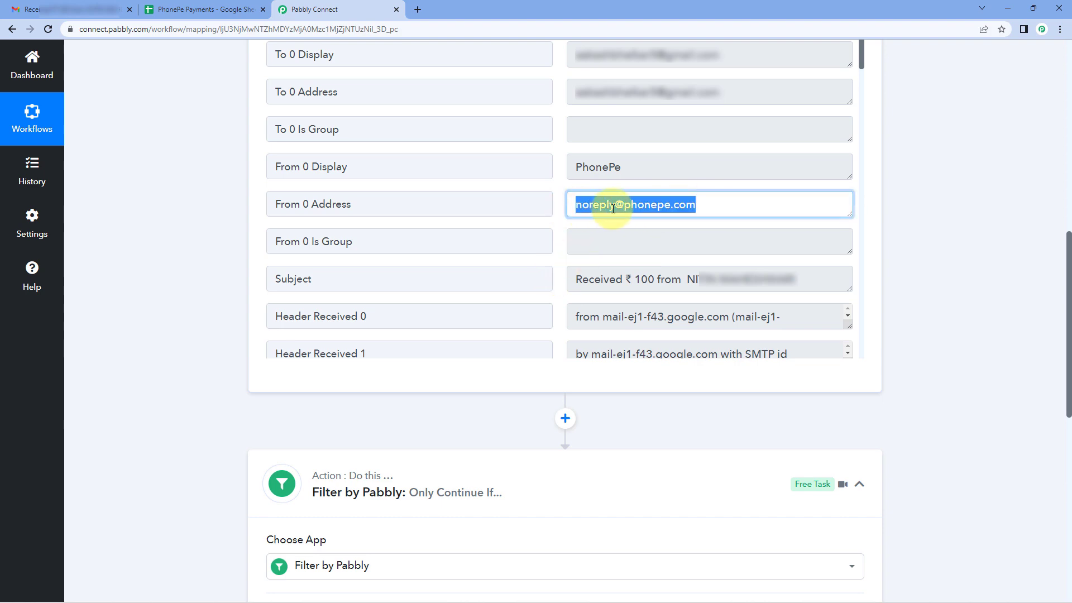
right_click(613, 208)
click(598, 234)
Paste the copied PhonePe sender address as the value of the first filter condition.
scroll(1037, 326, down, 8)
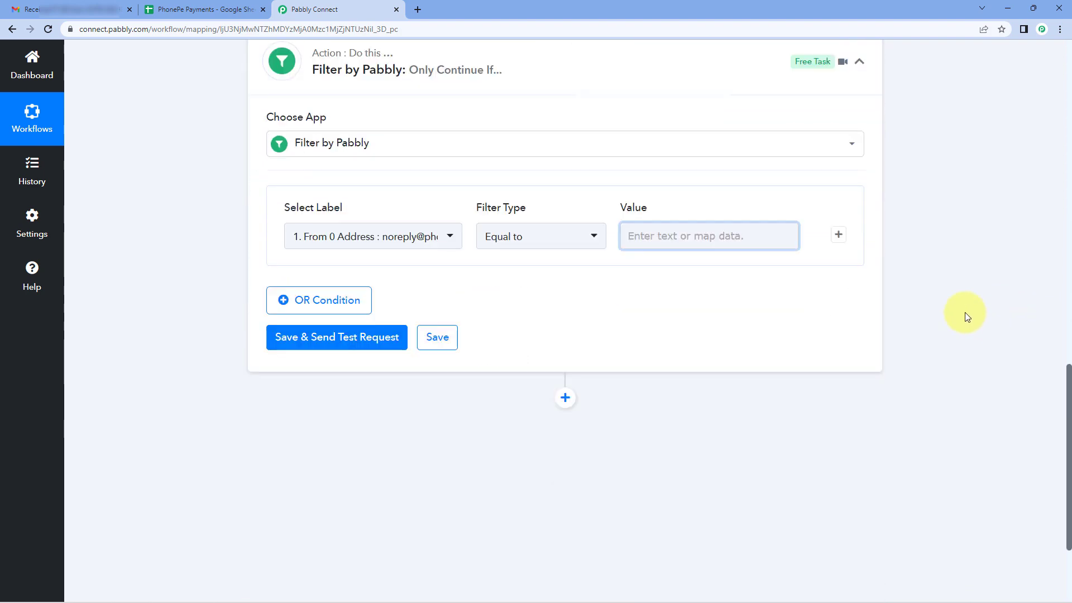
scroll(967, 316, down, 1)
click(656, 156)
right_click(653, 157)
click(683, 242)
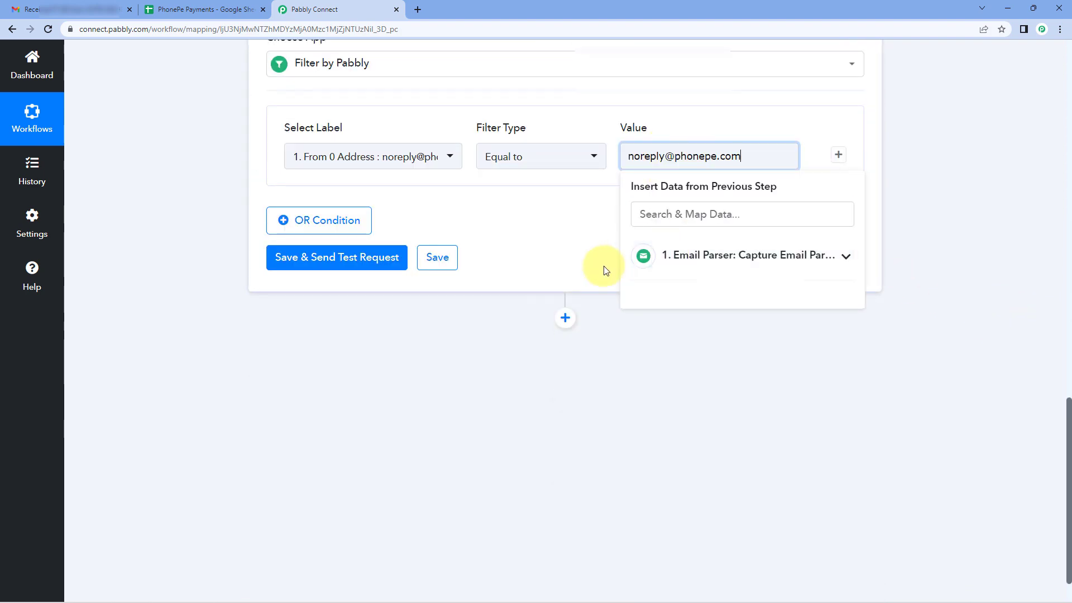
Add an AND condition to the filter and set its label to Subject from the trigger response.
scroll(606, 271, up, 3)
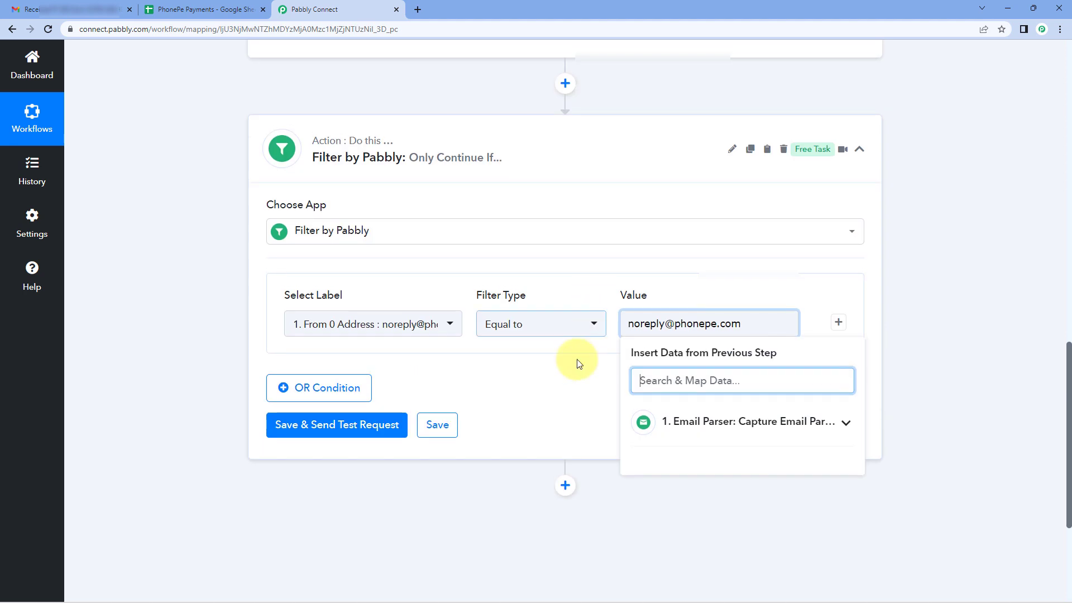
click(839, 323)
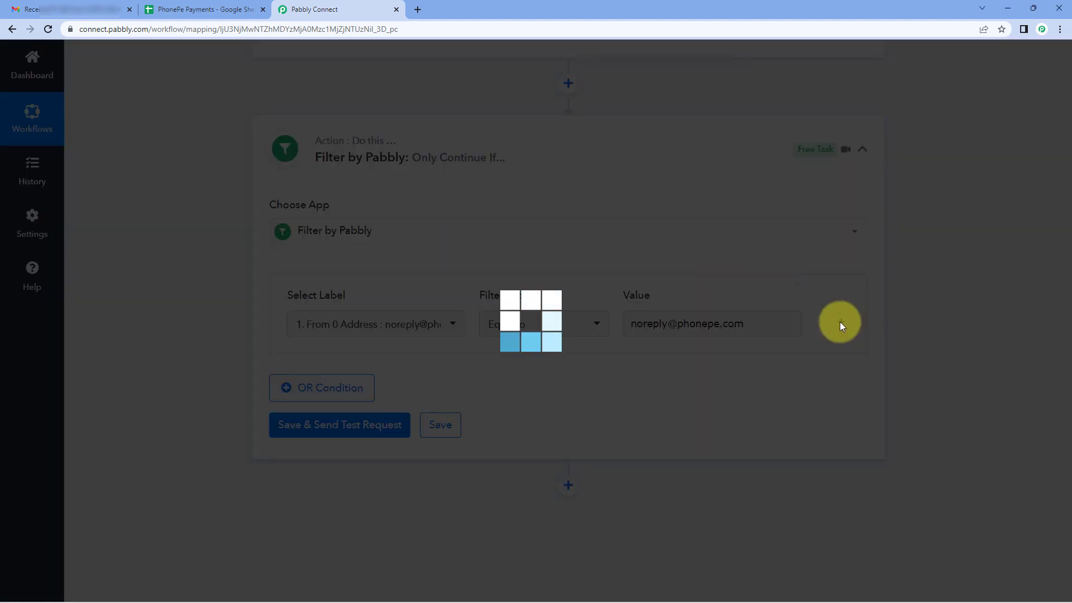
scroll(268, 313, down, 1)
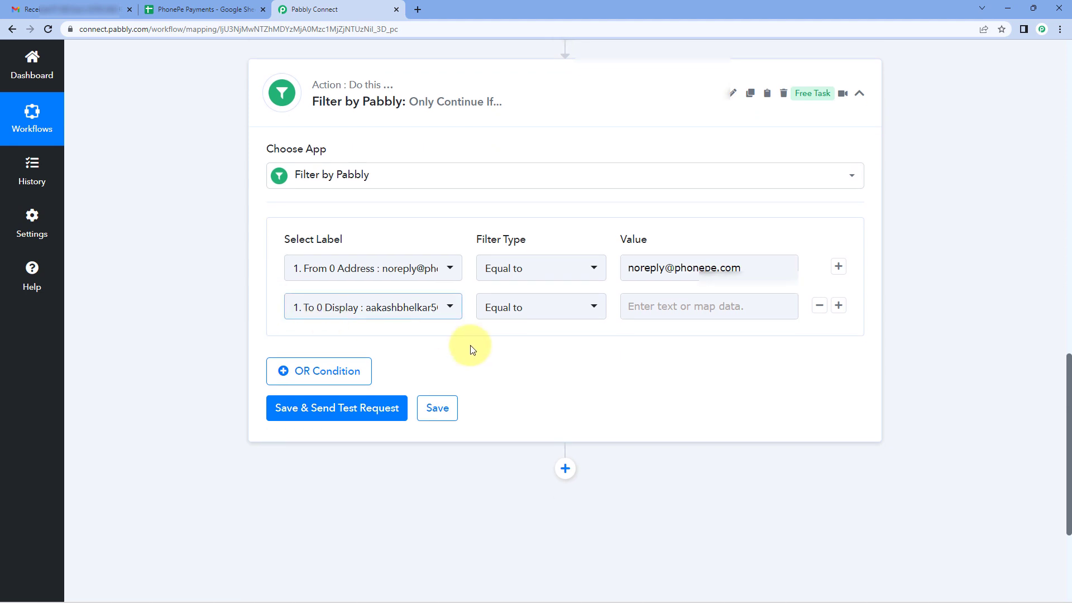
click(447, 307)
click(420, 375)
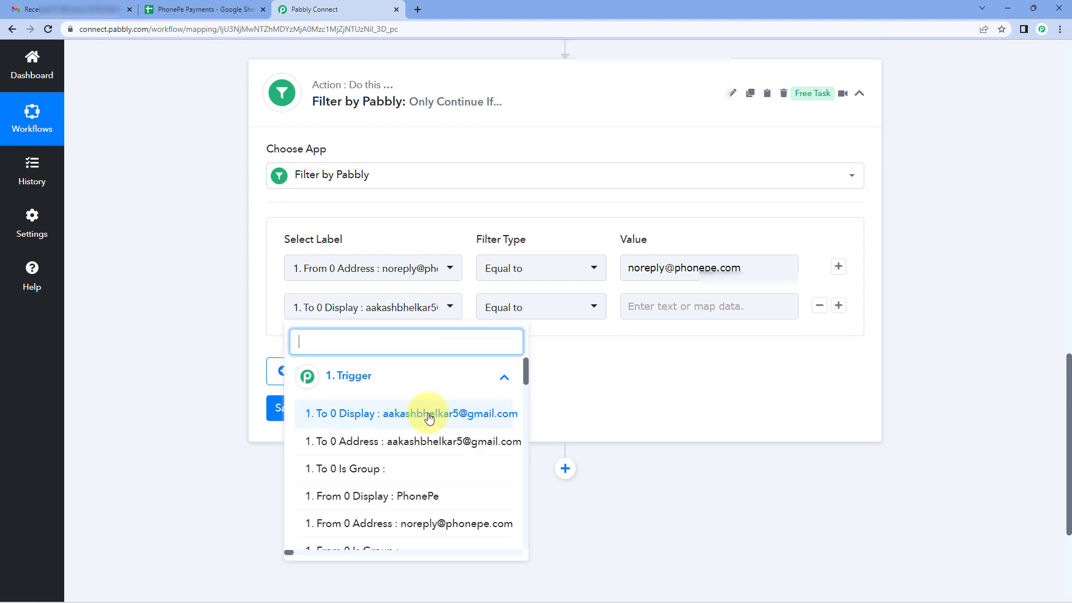
scroll(426, 413, down, 3)
scroll(428, 419, up, 1)
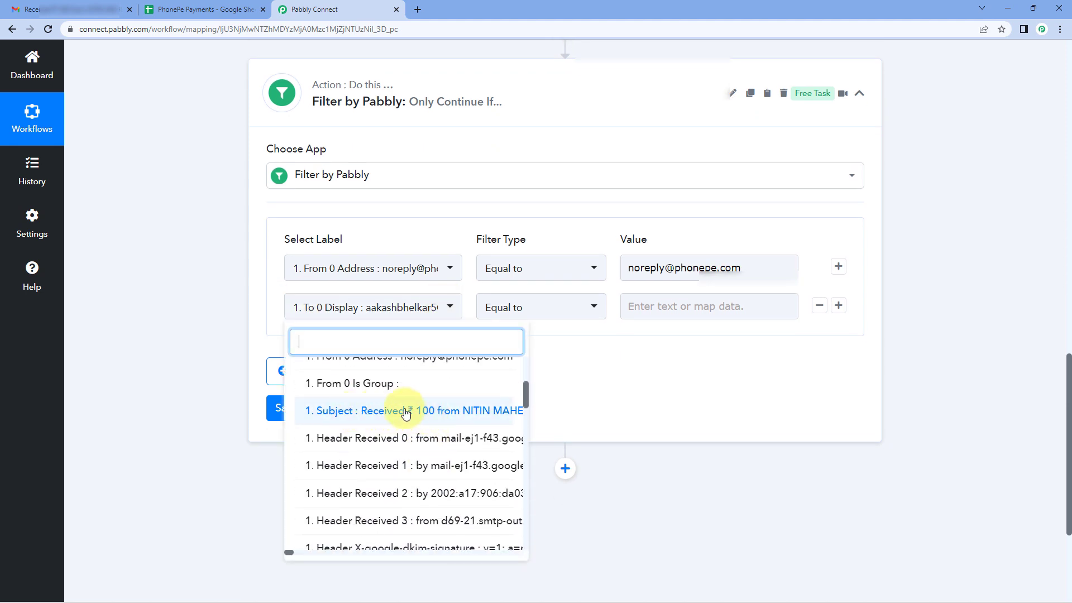
click(419, 411)
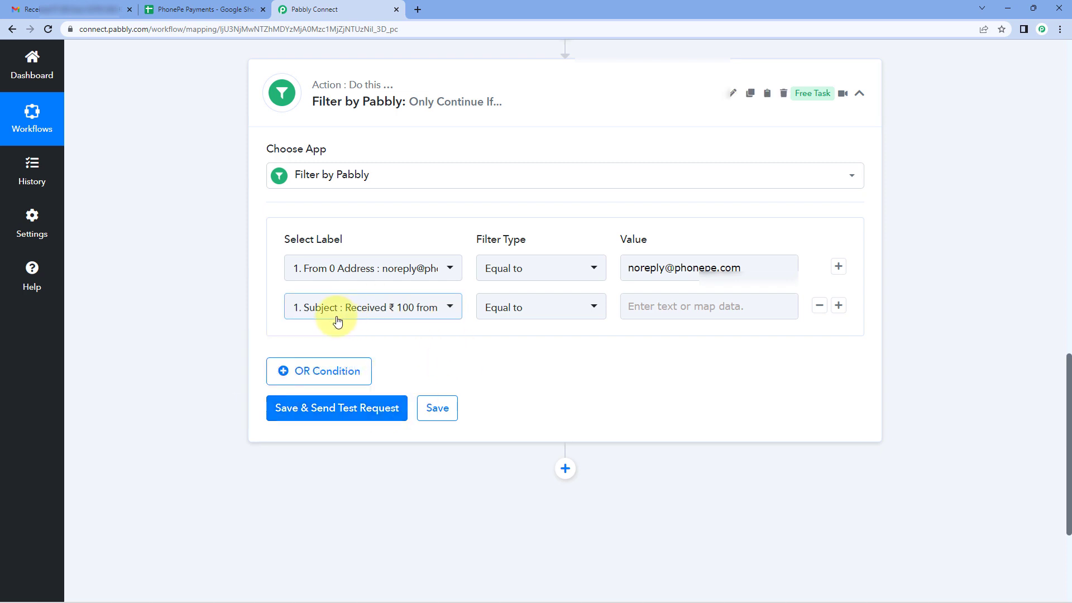
Set the Subject condition to Contains with the value "Received", and save the filter with a test request.
click(561, 309)
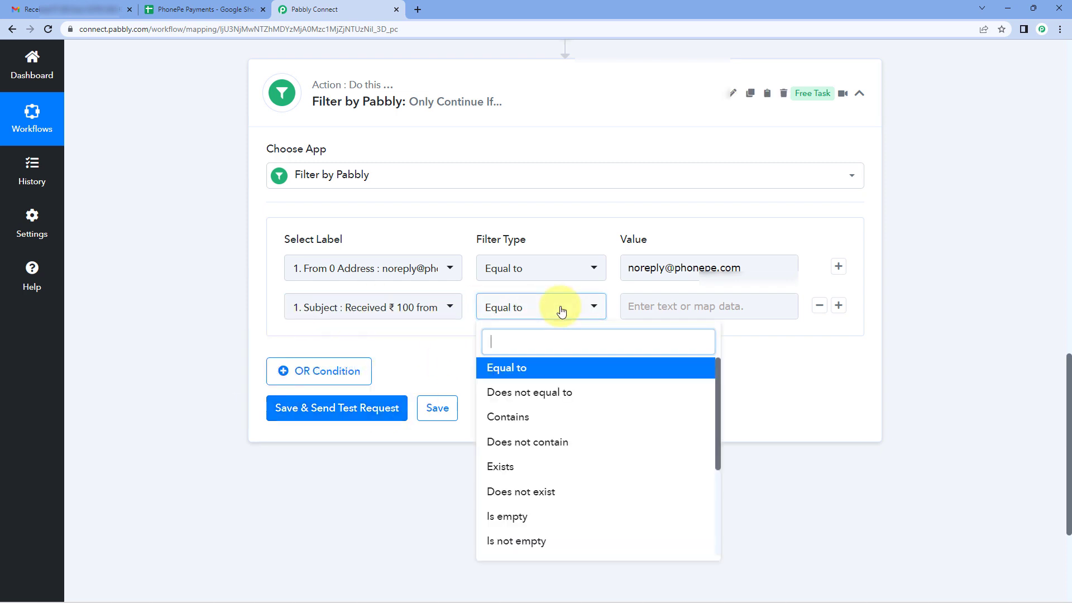
click(540, 419)
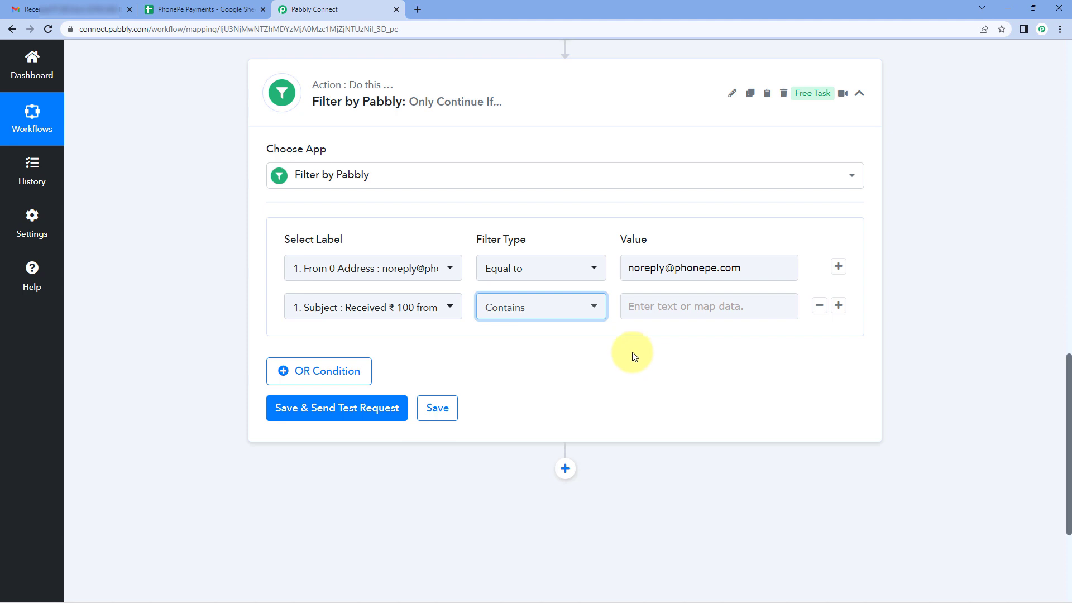
click(668, 306)
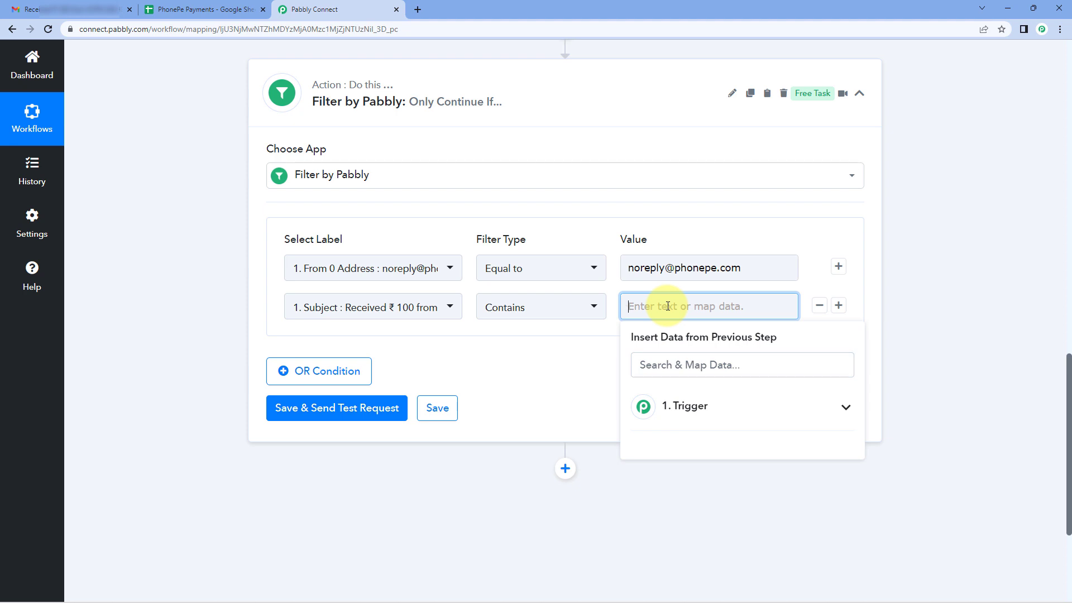
text(Received)
click(551, 357)
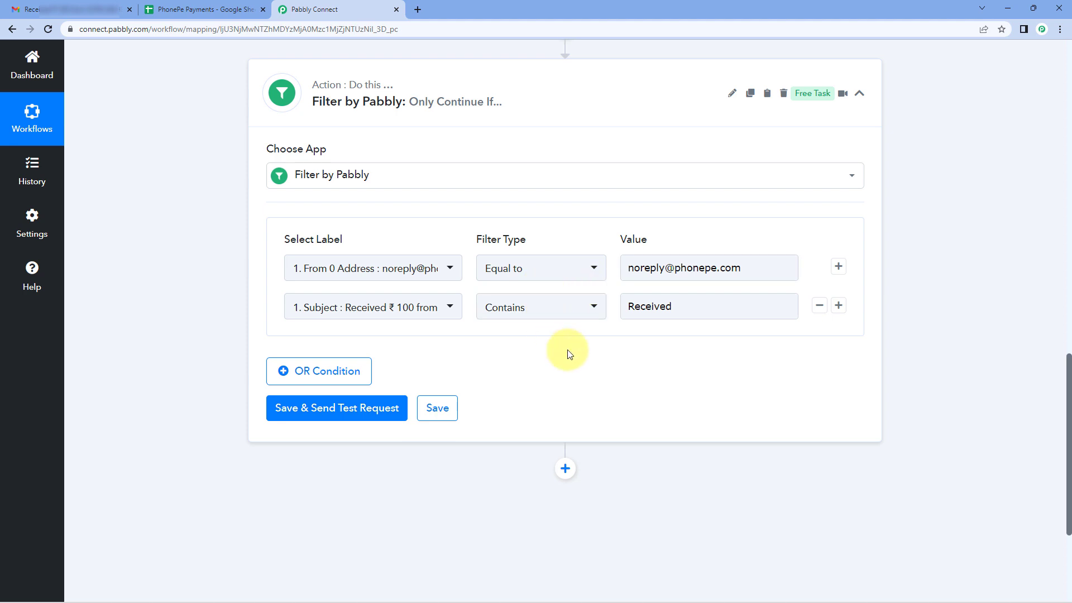
click(313, 411)
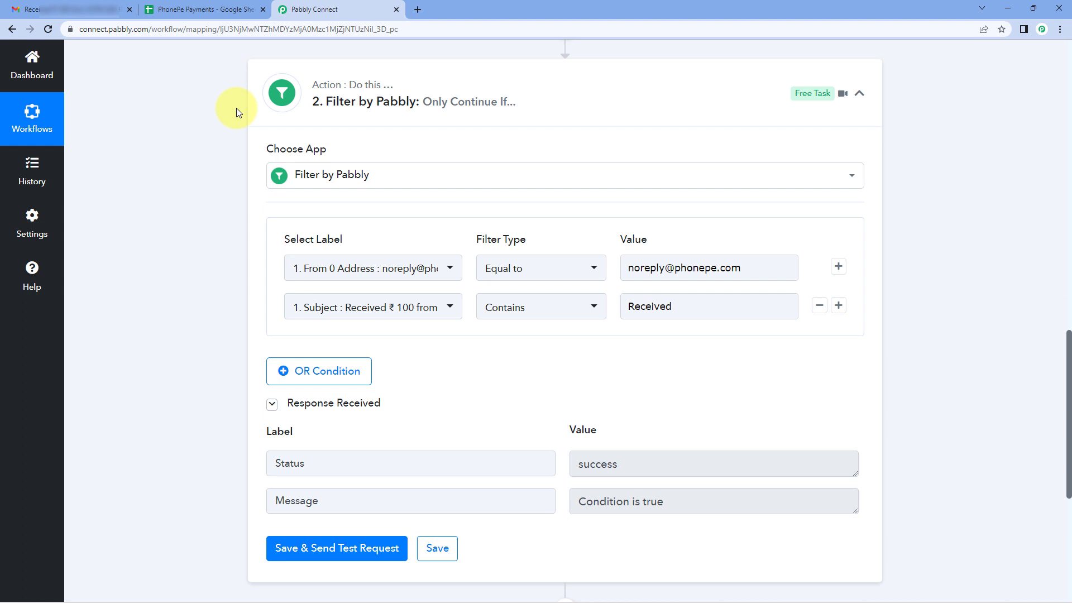
Review the sender address and subject values in the filter conditions, and collapse the filter step.
drag(756, 263, 555, 270)
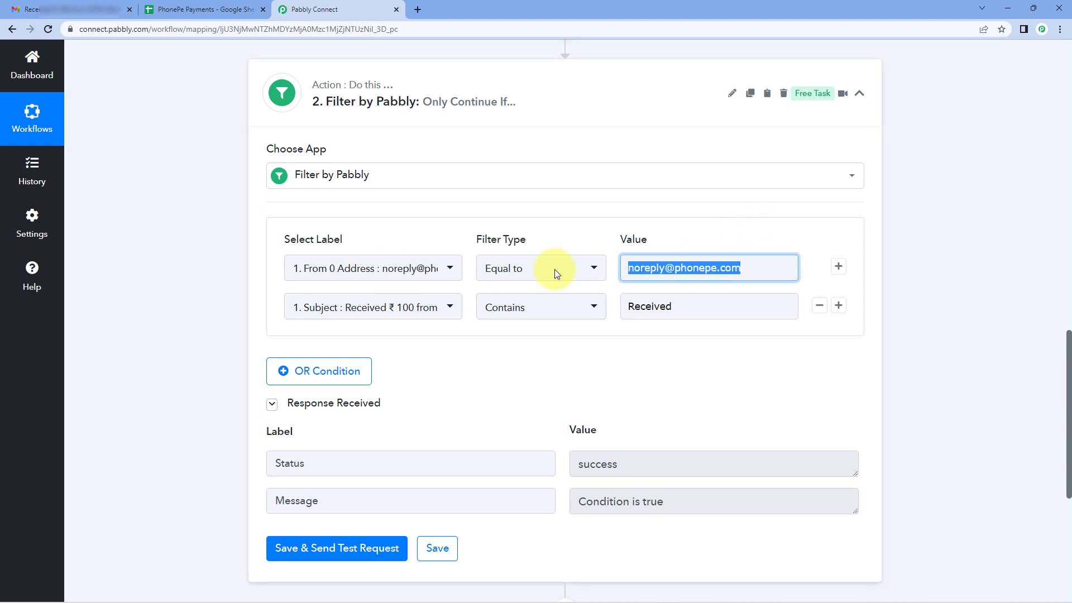
click(572, 232)
drag(682, 304, 574, 243)
click(622, 243)
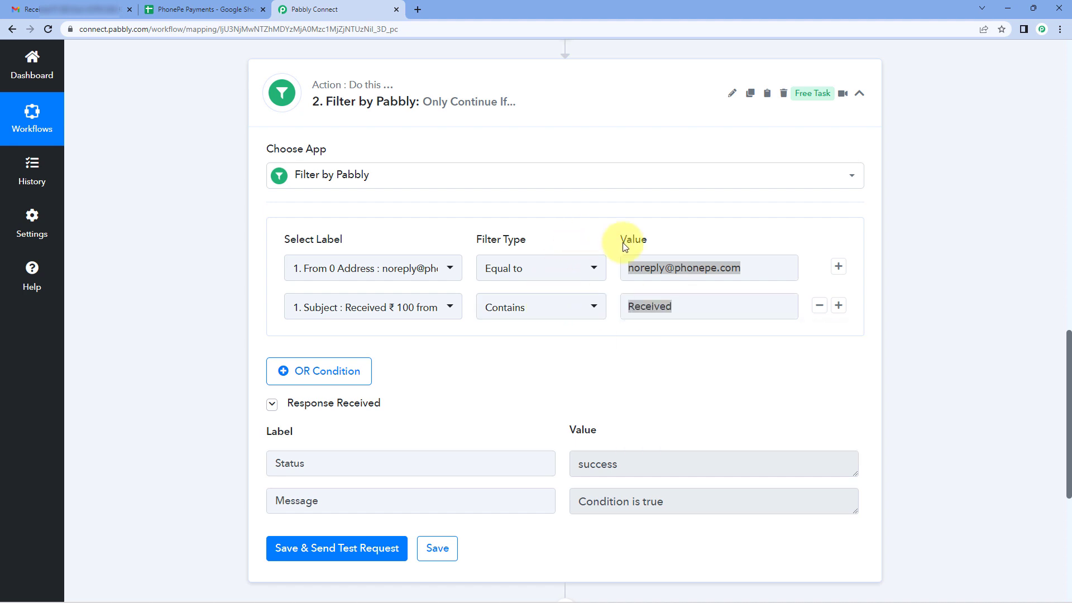
click(708, 274)
click(619, 357)
click(680, 312)
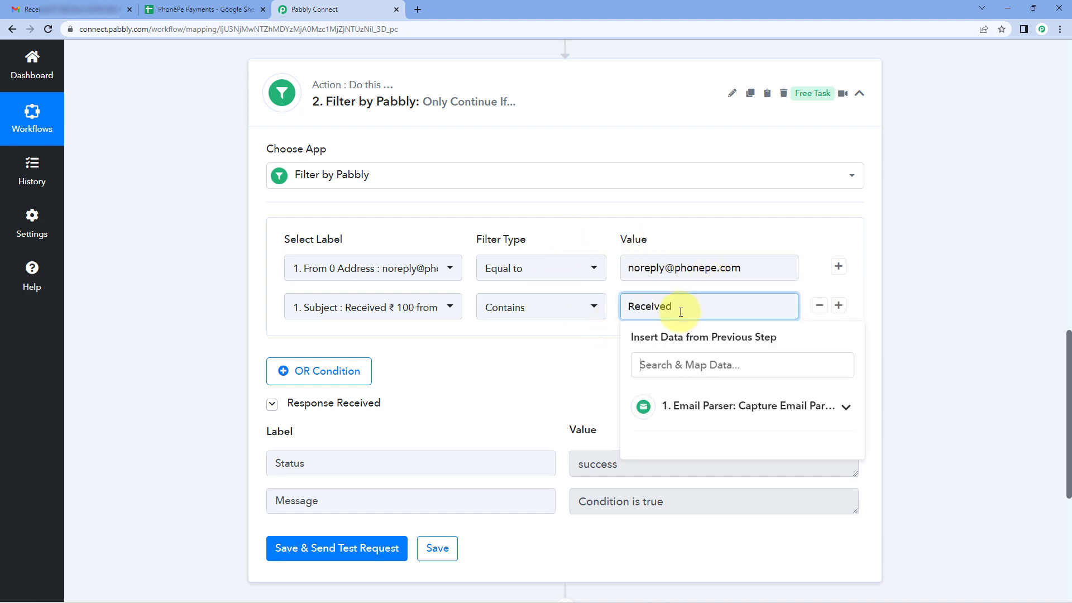
click(527, 377)
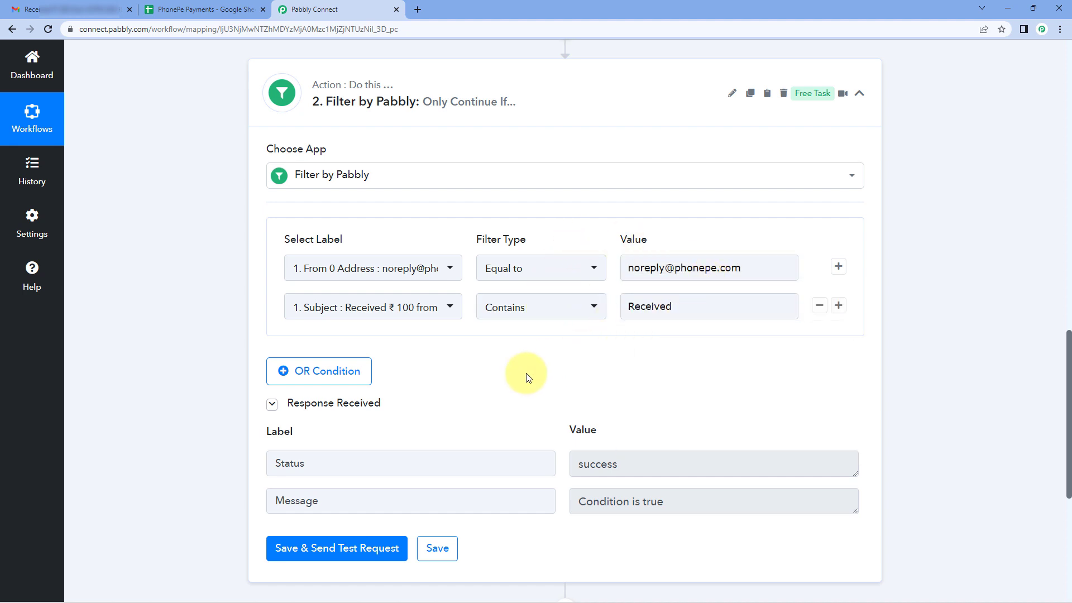
click(613, 107)
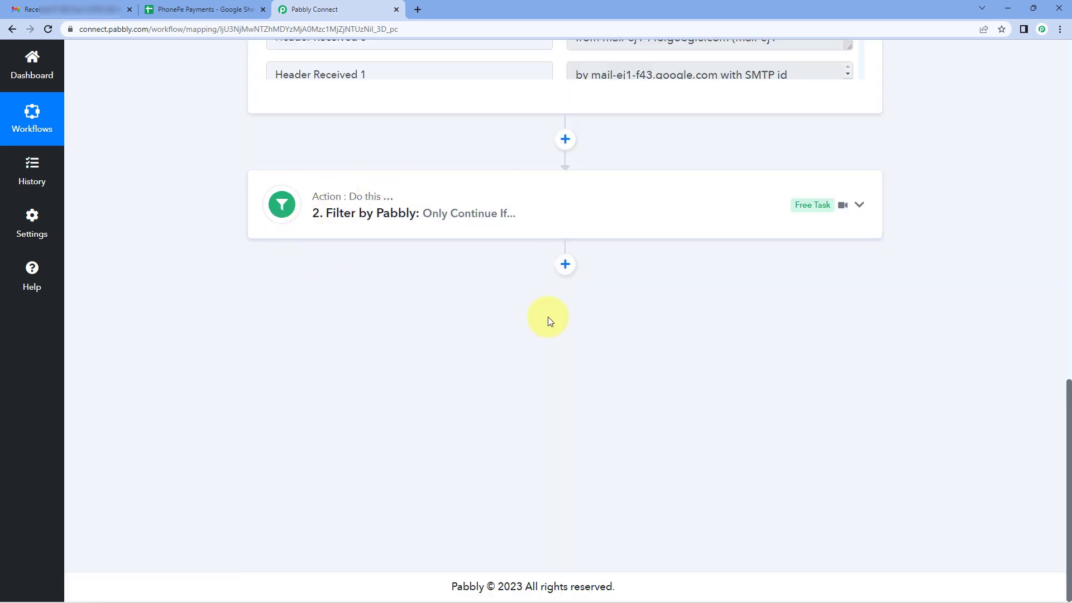
Examine the Body Text in the captured email response for the payment date, payer name and amount.
scroll(597, 310, up, 3)
scroll(655, 130, down, 5)
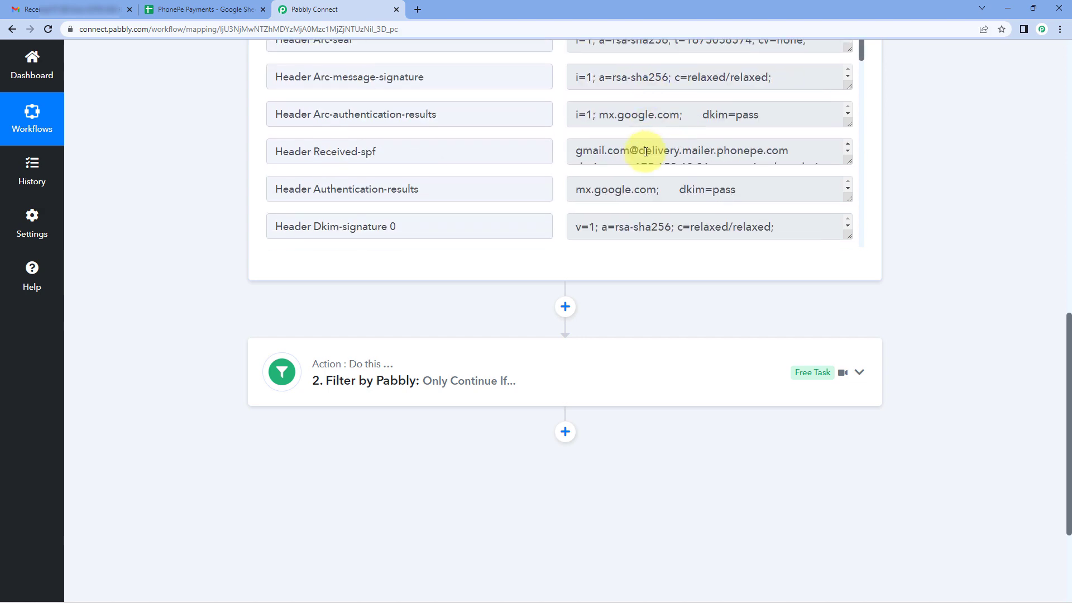
scroll(665, 320, up, 3)
scroll(581, 319, down, 10)
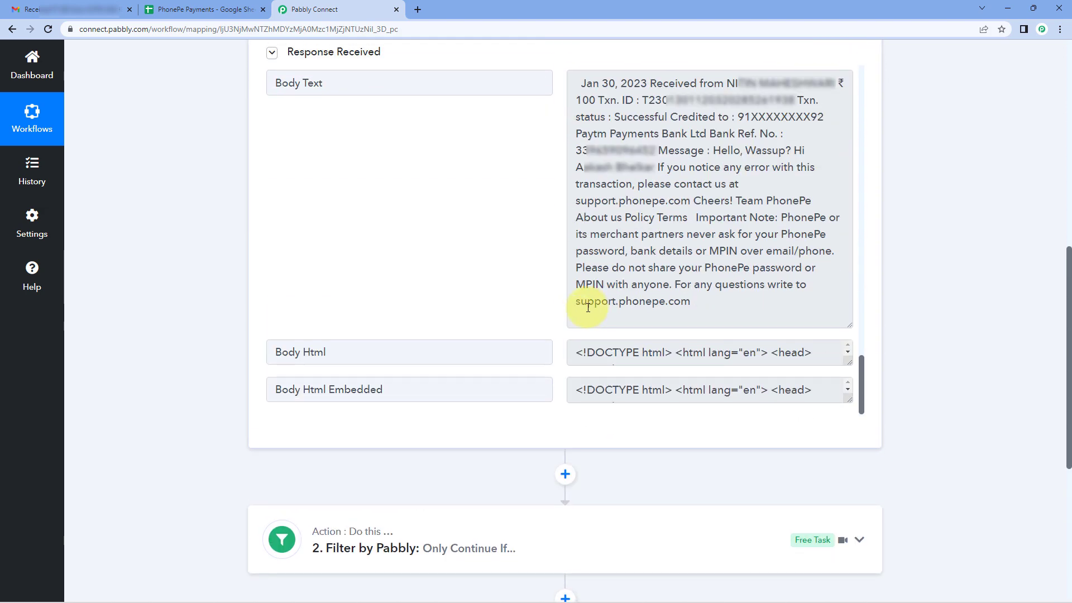
scroll(588, 308, up, 1)
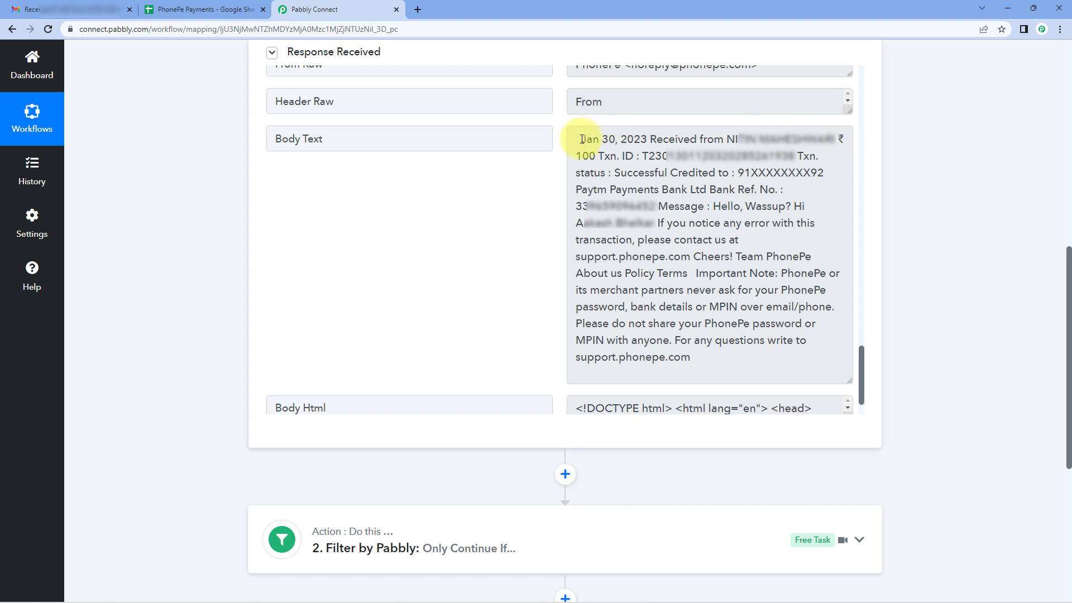
drag(582, 139, 648, 140)
drag(727, 139, 830, 140)
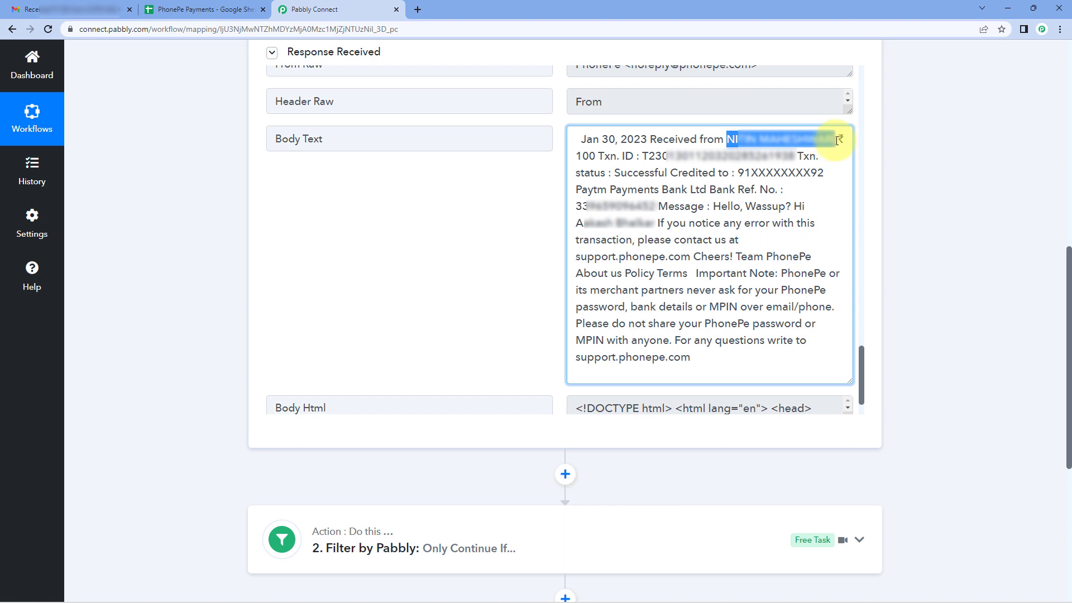
click(588, 156)
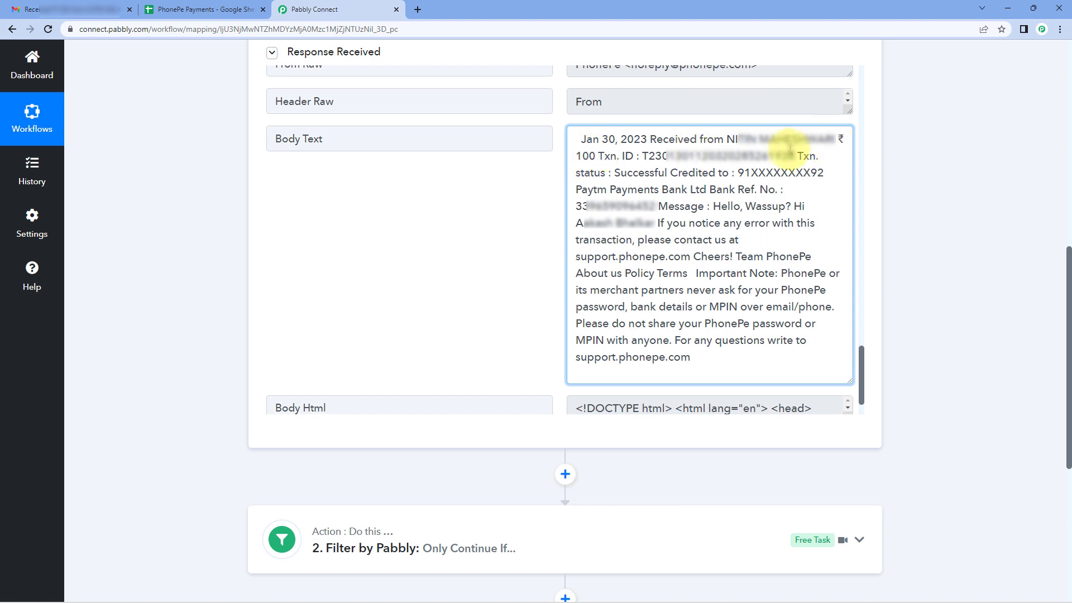
click(453, 205)
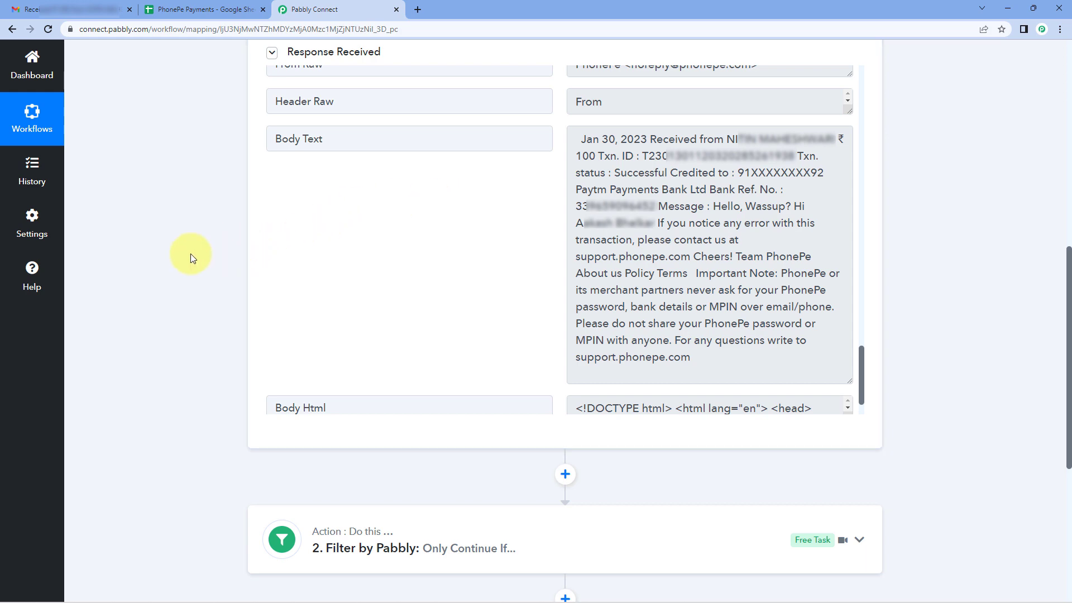
Add an action step after the filter and choose Text Formatter by Pabbly as its app.
scroll(189, 253, down, 6)
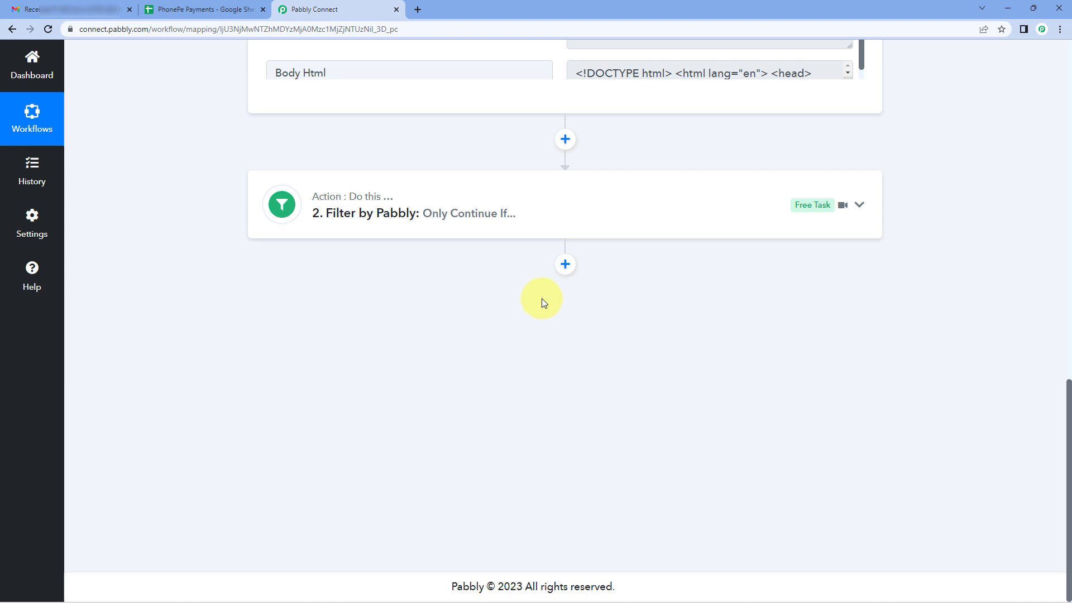
click(565, 264)
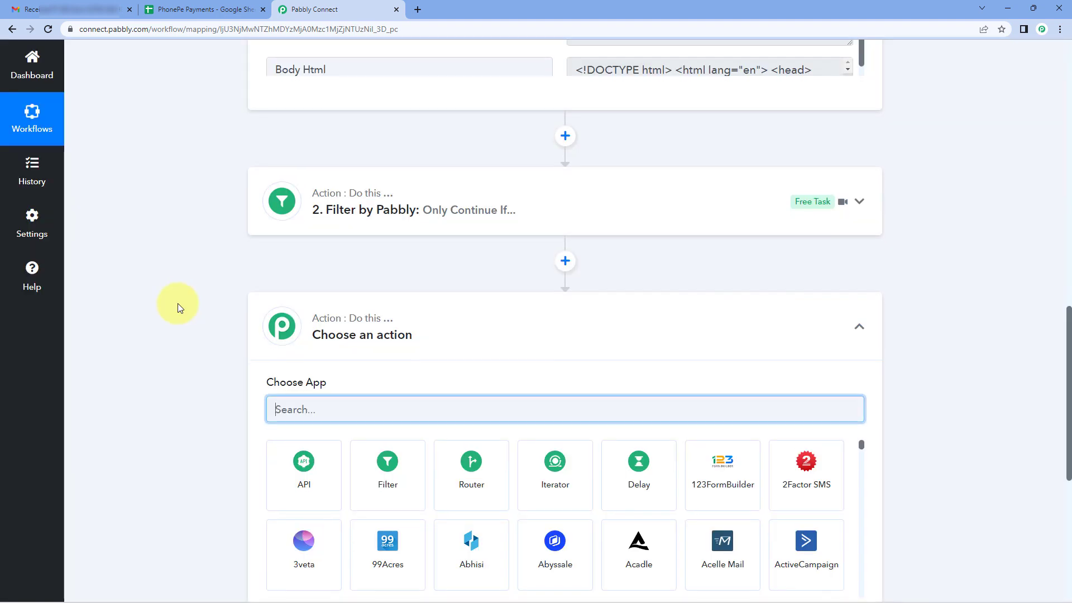
text(Text)
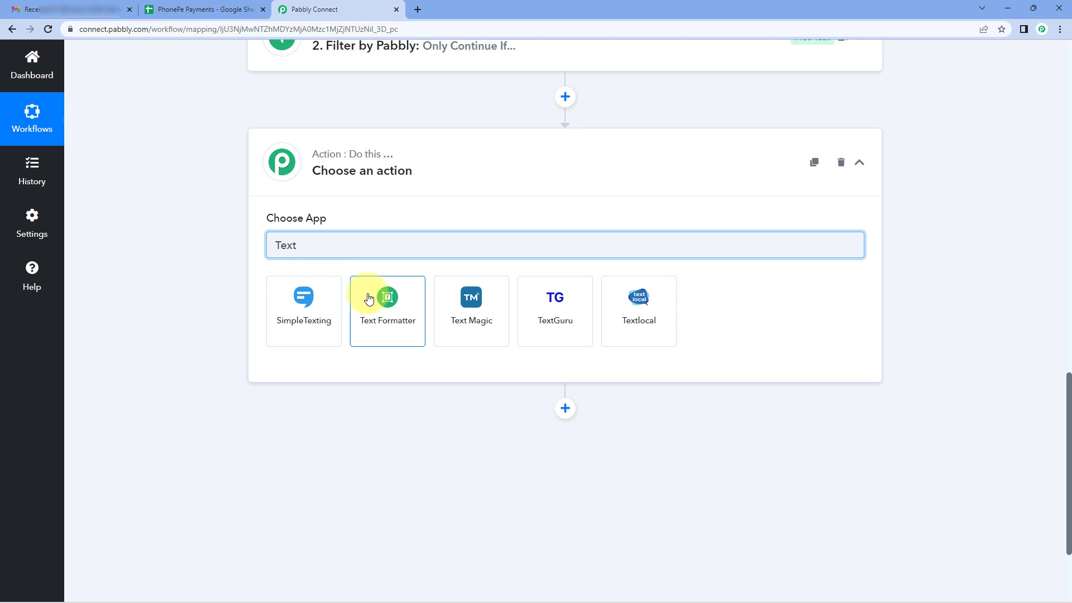
click(370, 301)
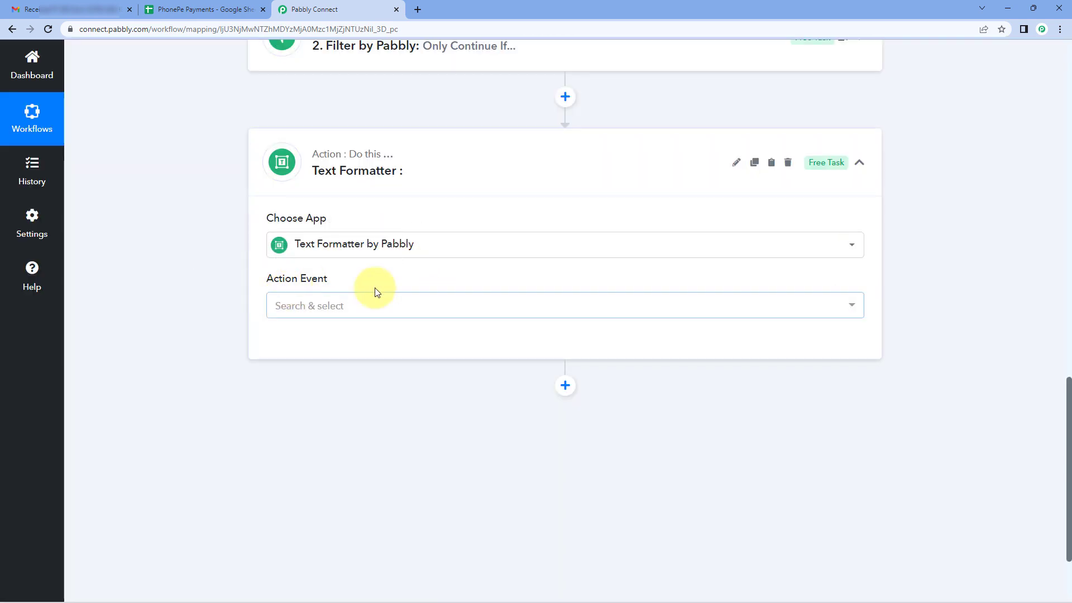
Set the Text Formatter step's action event to Text Parser.
click(371, 306)
scroll(248, 335, down, 1)
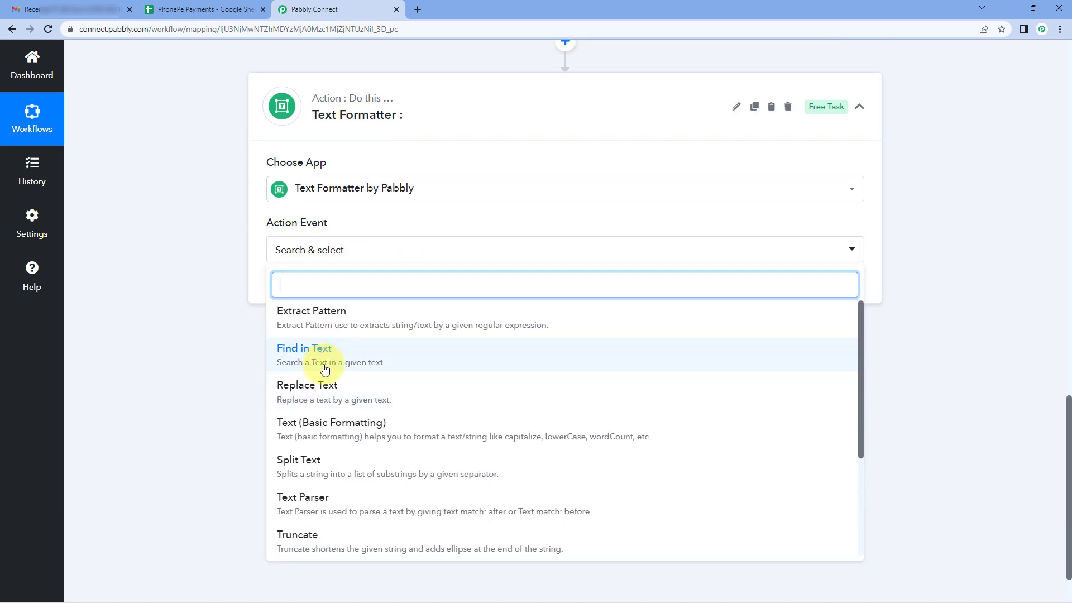
scroll(316, 380, down, 1)
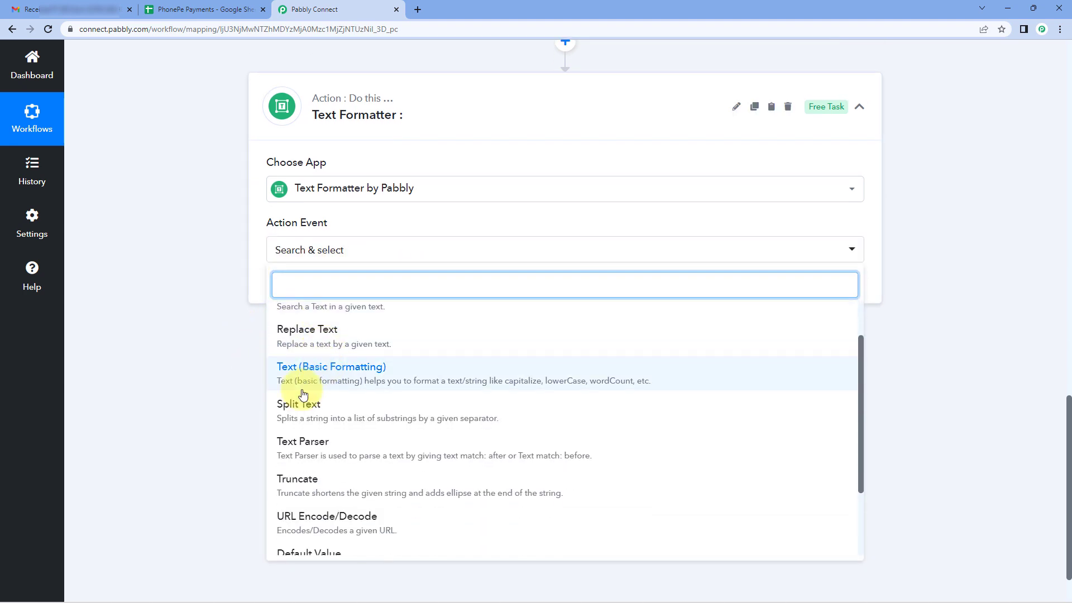
click(342, 447)
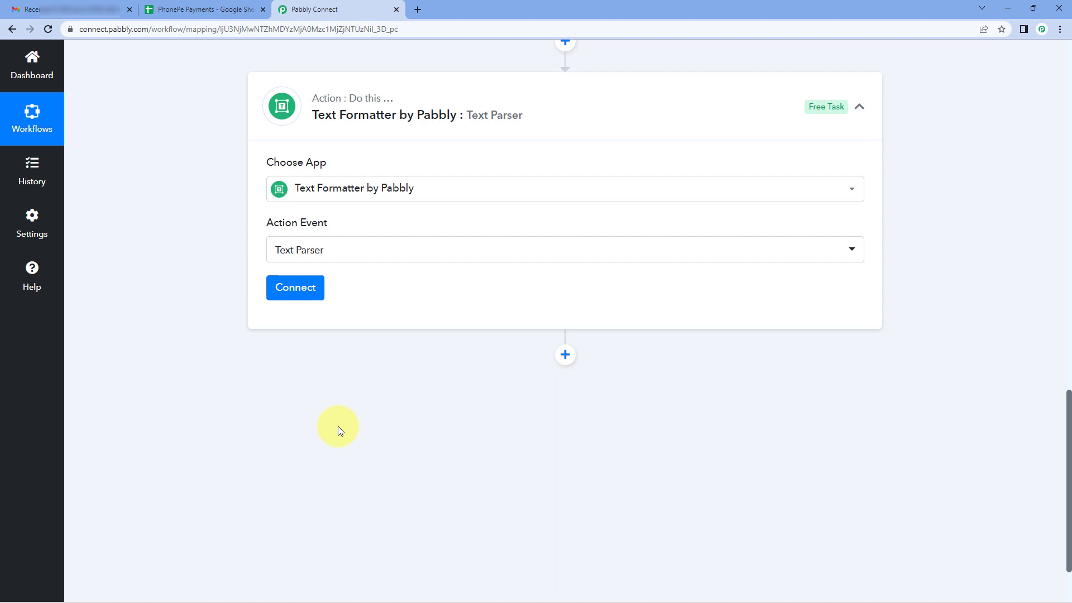
Connect the Text Parser action and check the date at the start of the captured email's Body Text.
click(306, 290)
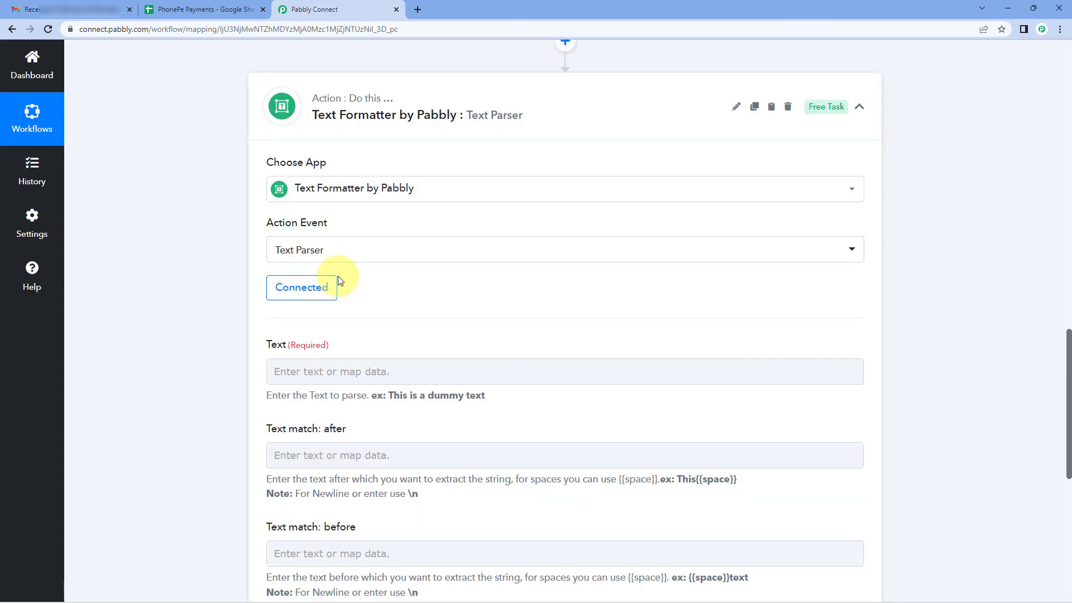
scroll(339, 281, down, 1)
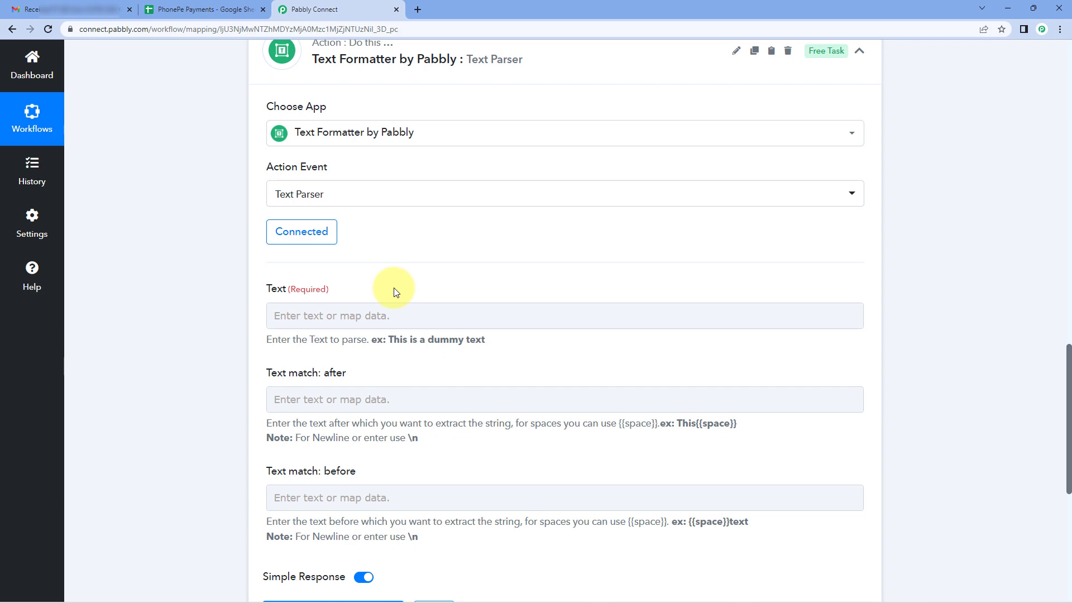
scroll(646, 283, up, 10)
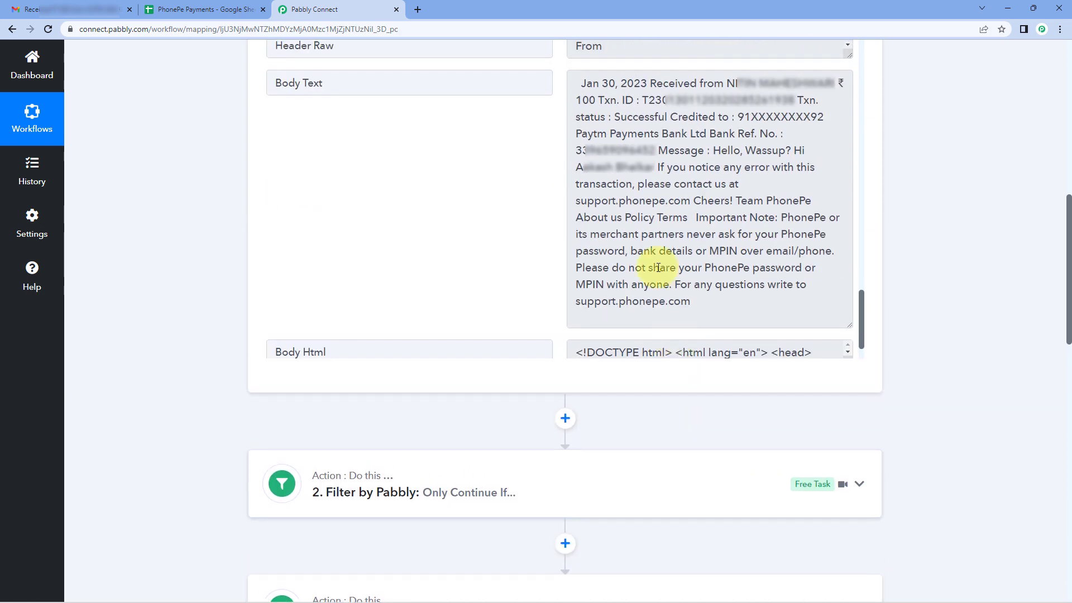
drag(361, 81, 253, 88)
click(574, 85)
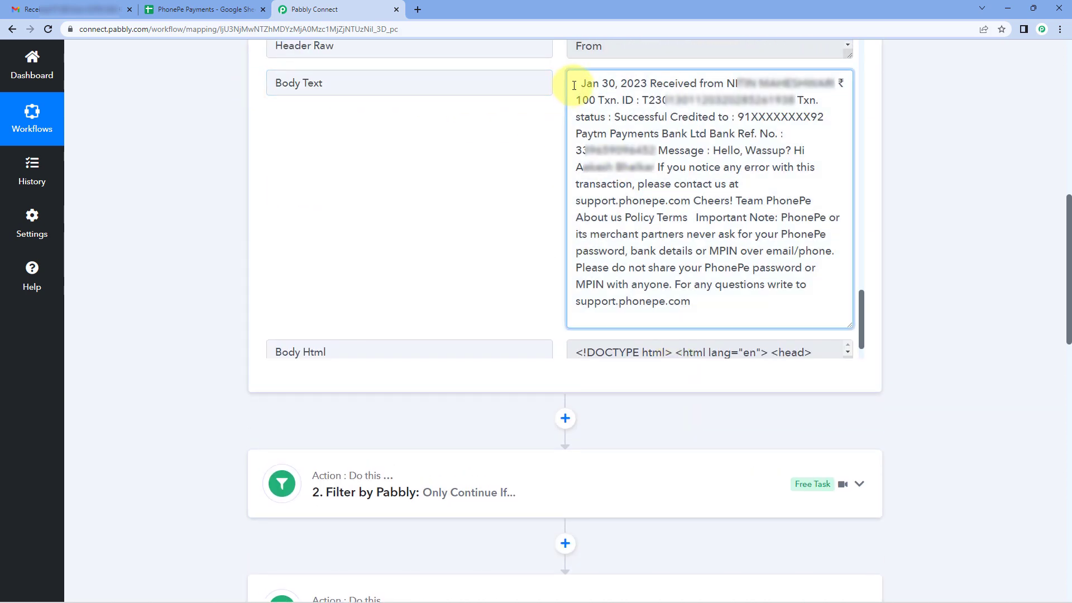
click(514, 170)
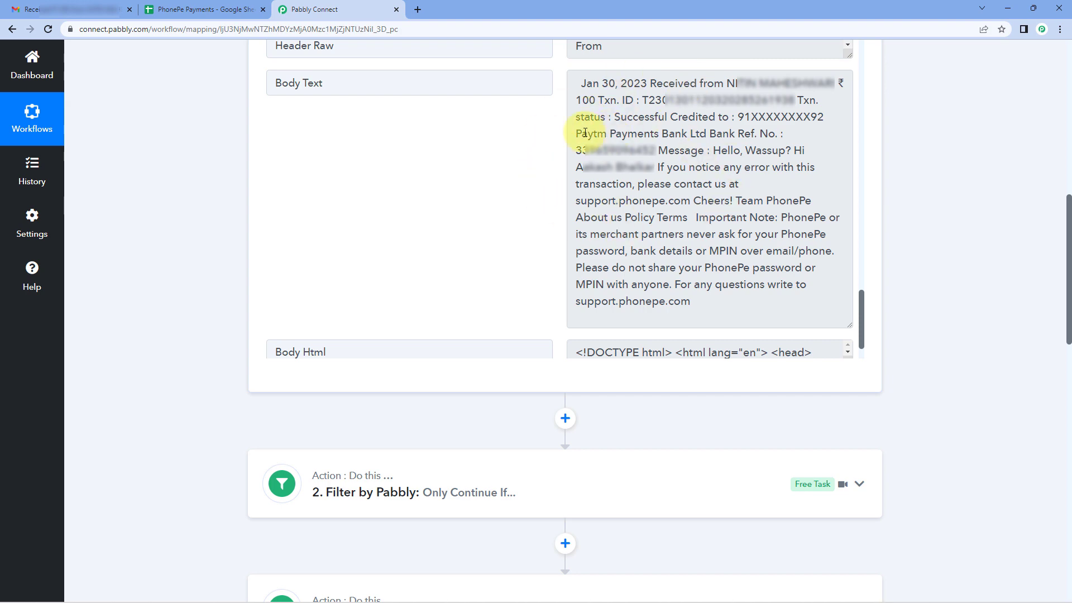
scroll(167, 287, down, 10)
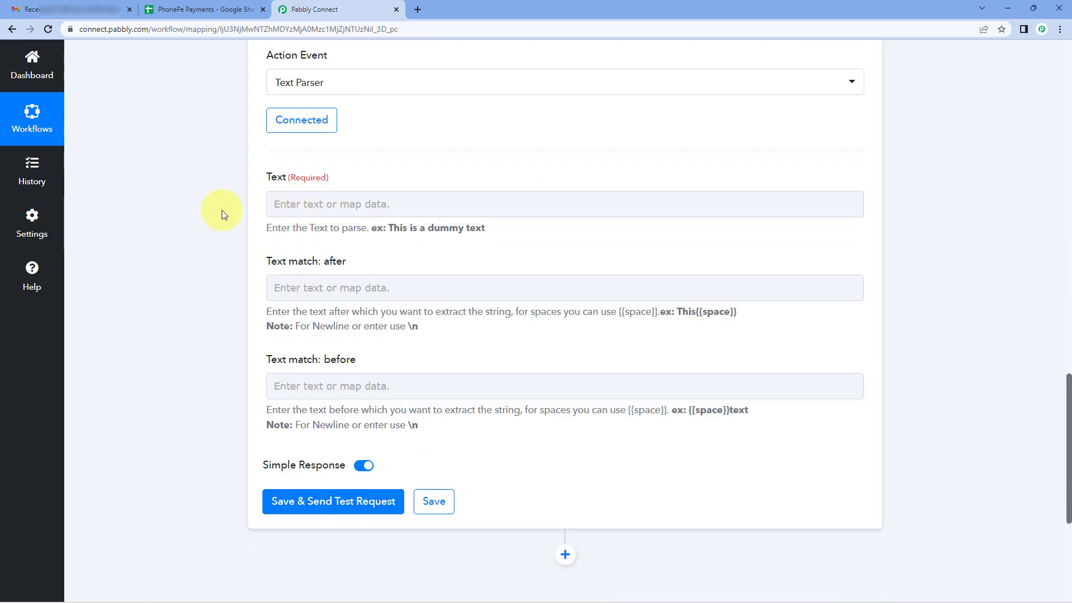
Map the Body Text from the Email Parser step into the Text Parser's required Text field.
click(325, 202)
scroll(232, 223, down, 1)
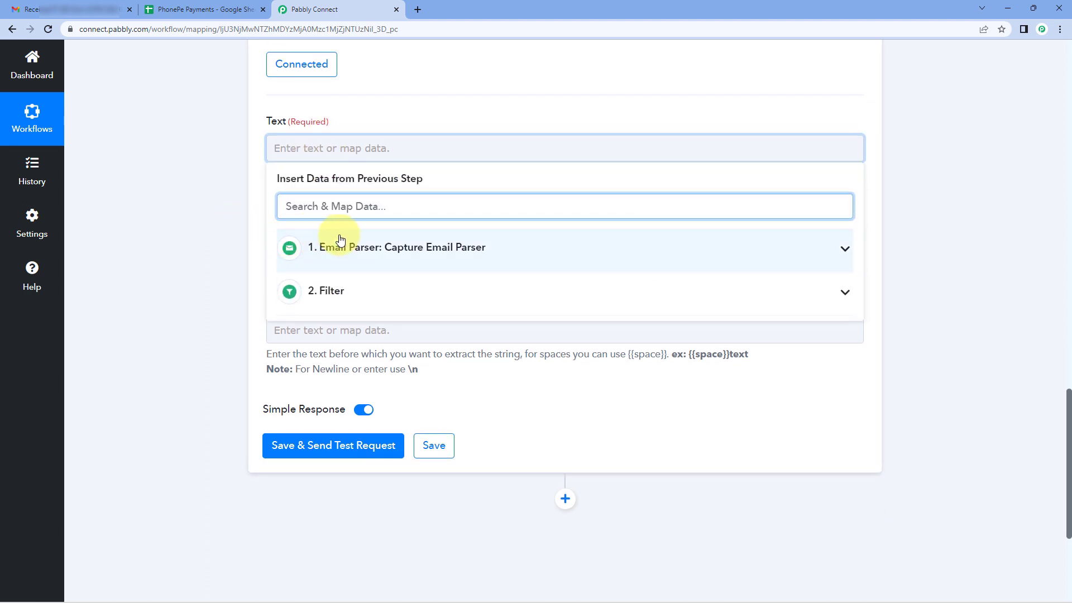
click(437, 257)
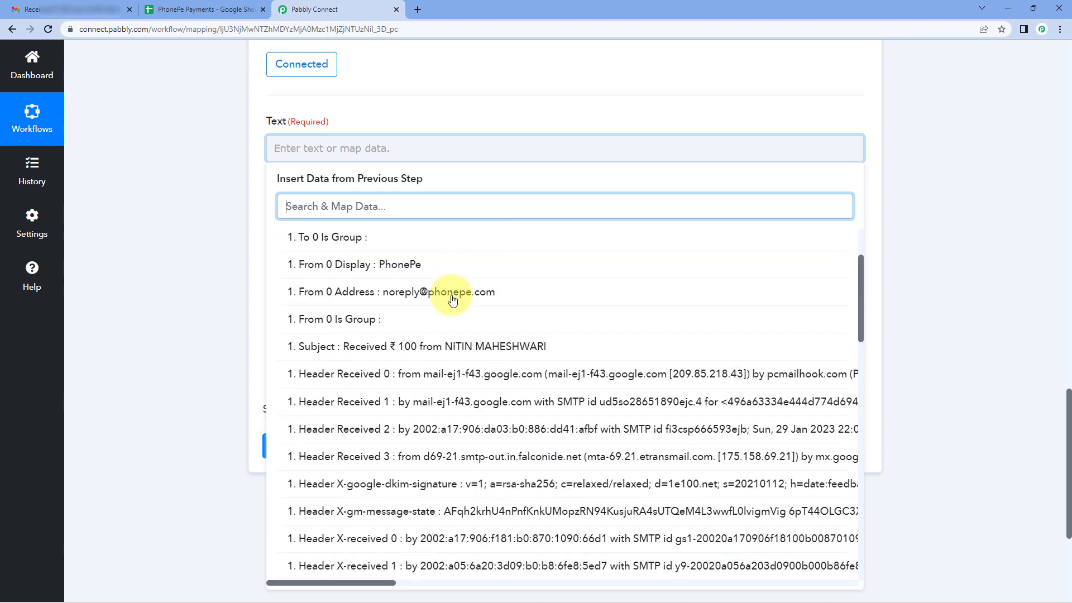
scroll(428, 302, down, 5)
scroll(429, 301, down, 5)
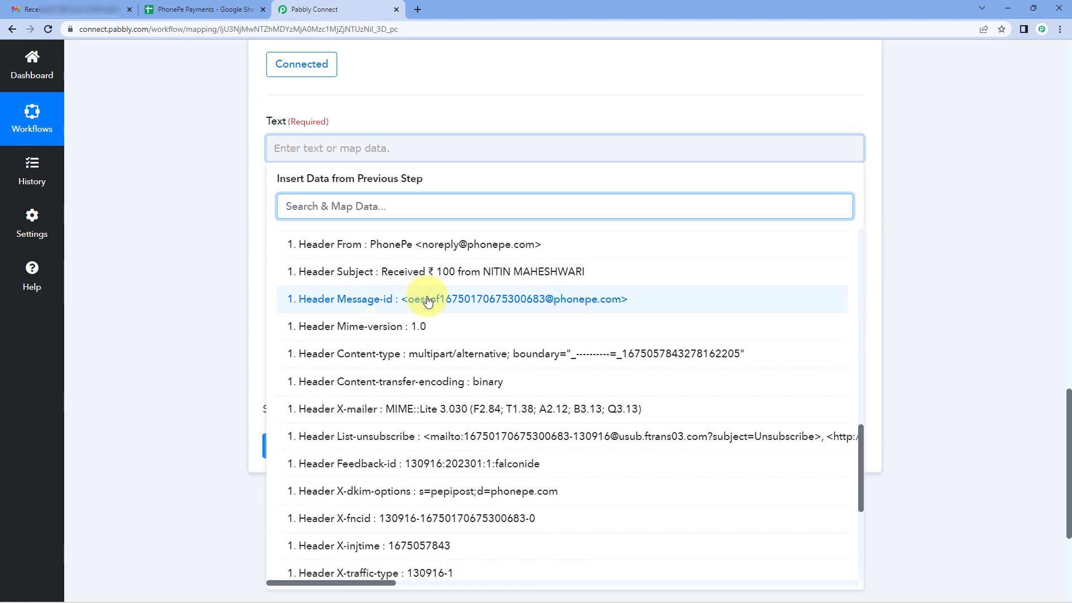
scroll(428, 302, down, 4)
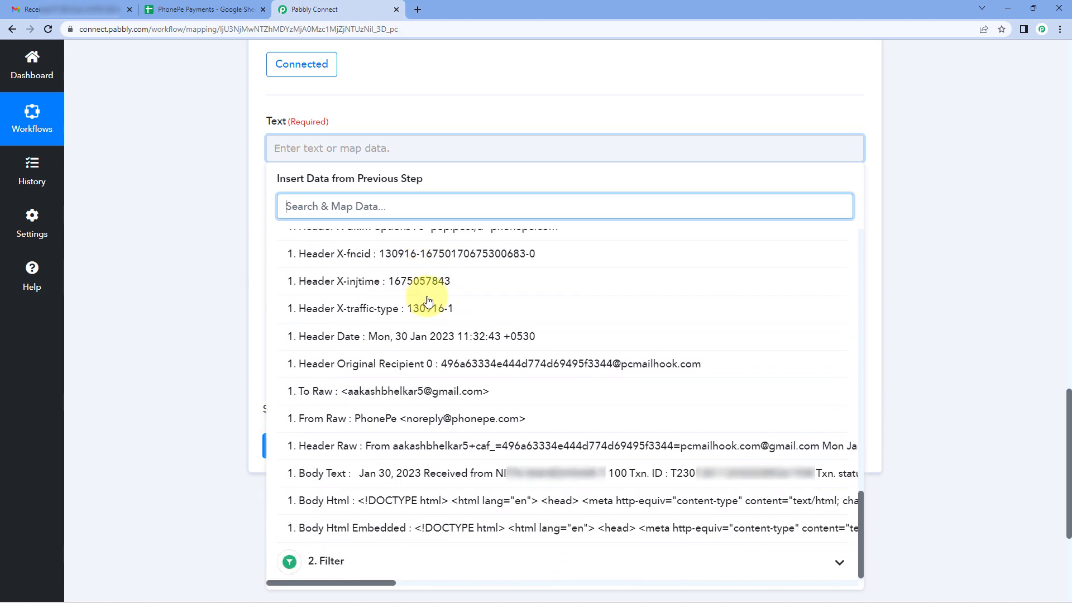
click(355, 468)
click(193, 273)
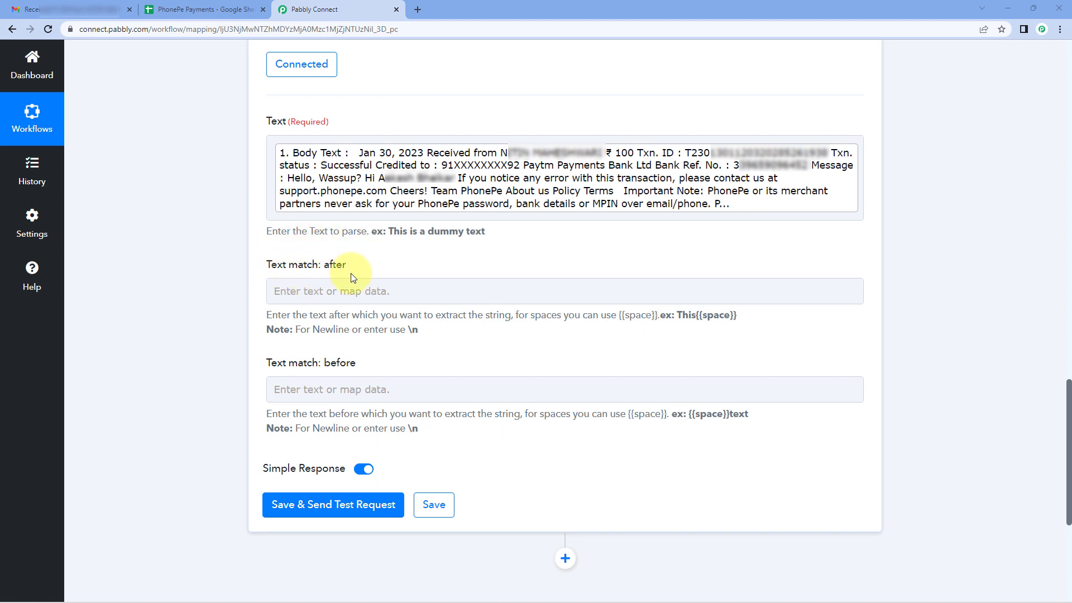
Set Text match: before to "Received from" to extract the payment date, then save and send the test request.
click(311, 288)
click(268, 318)
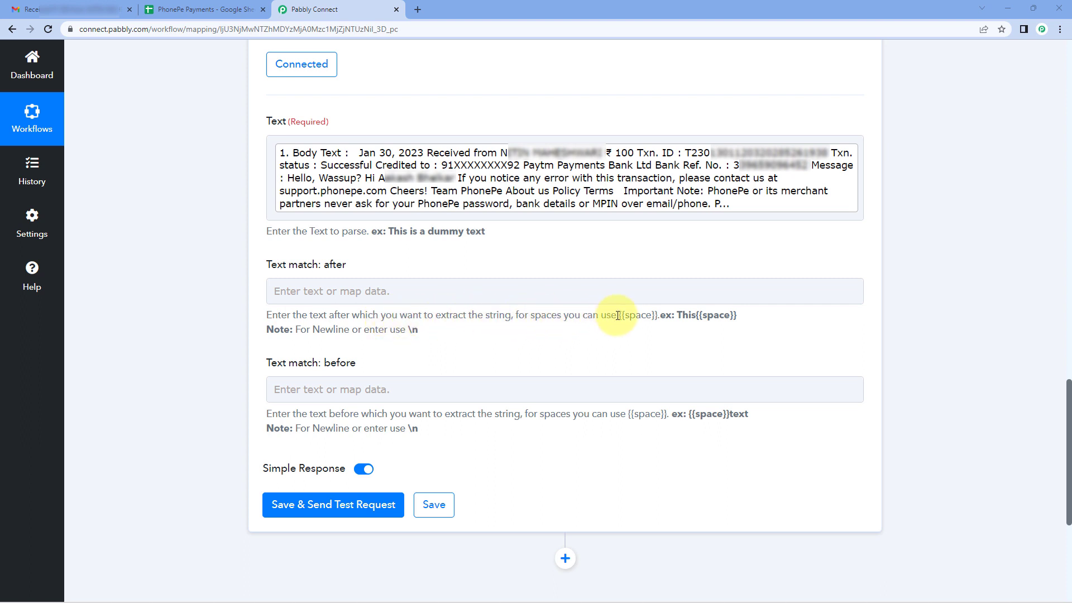
drag(617, 316, 654, 316)
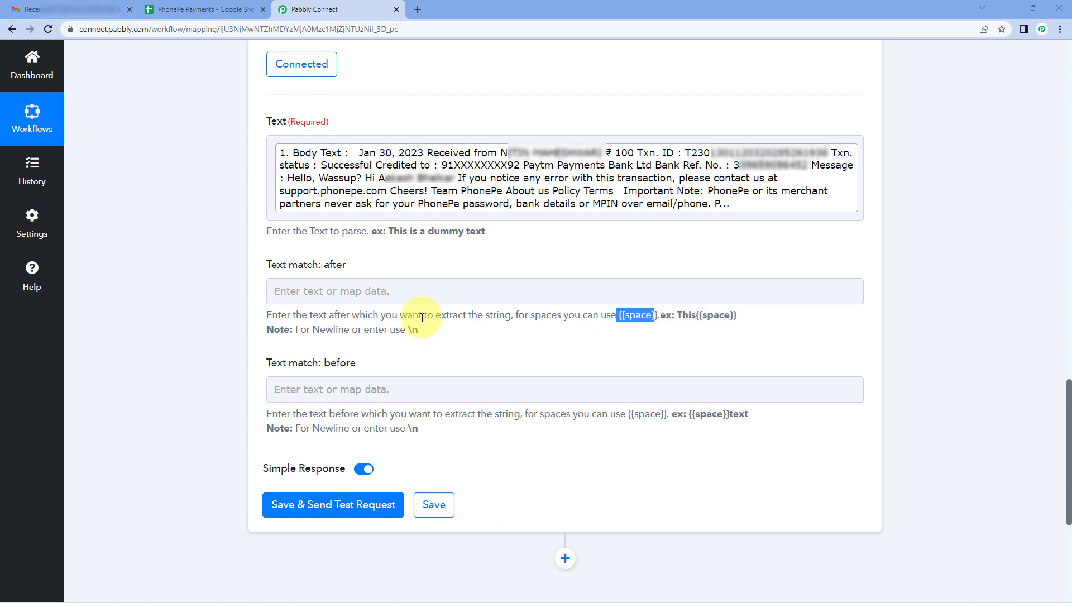
click(383, 291)
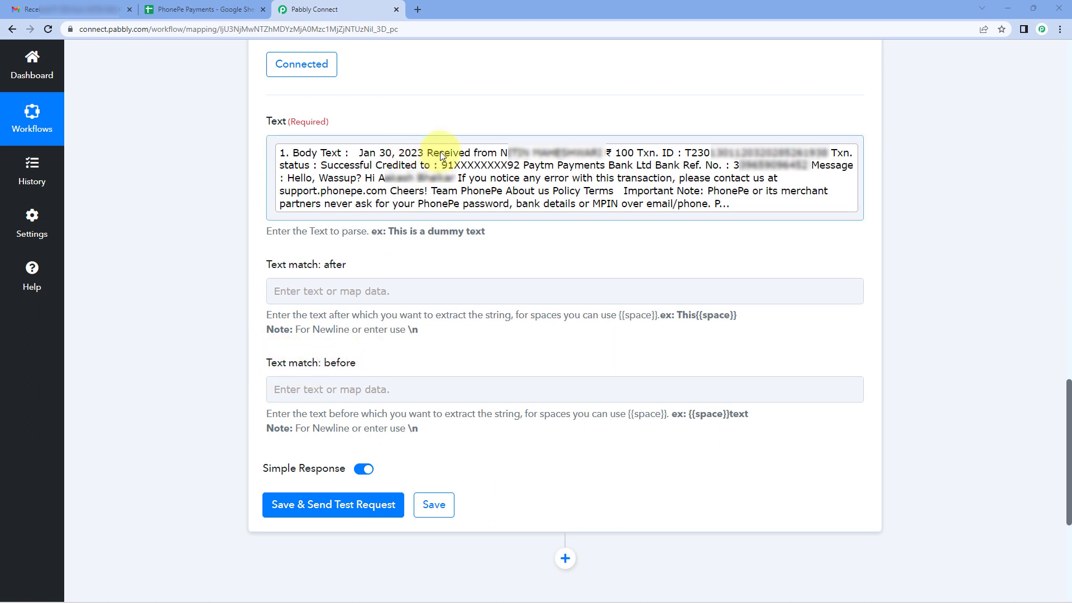
click(288, 388)
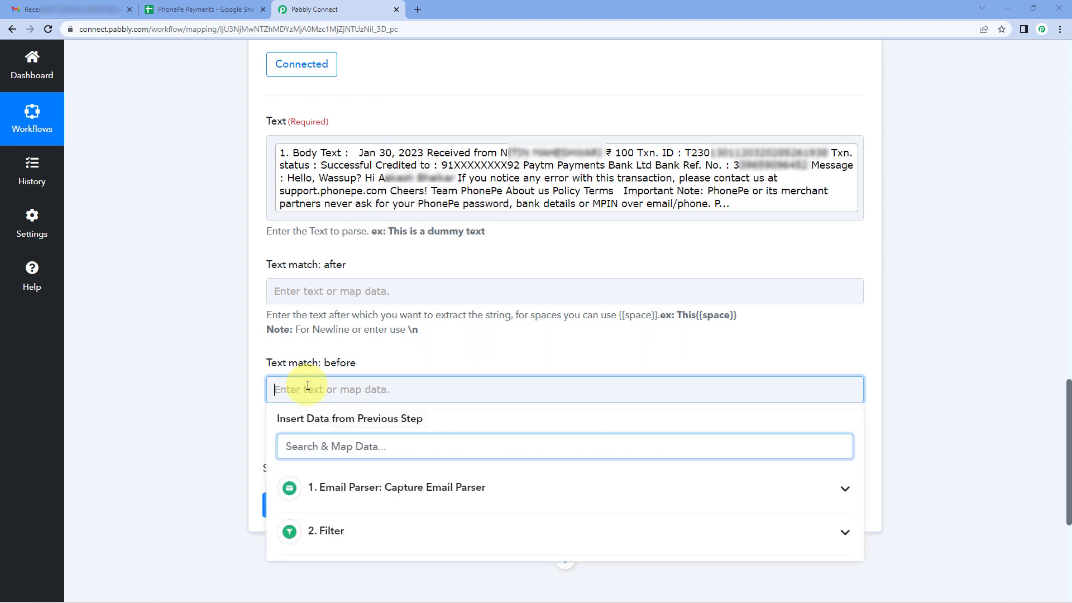
text(Received)
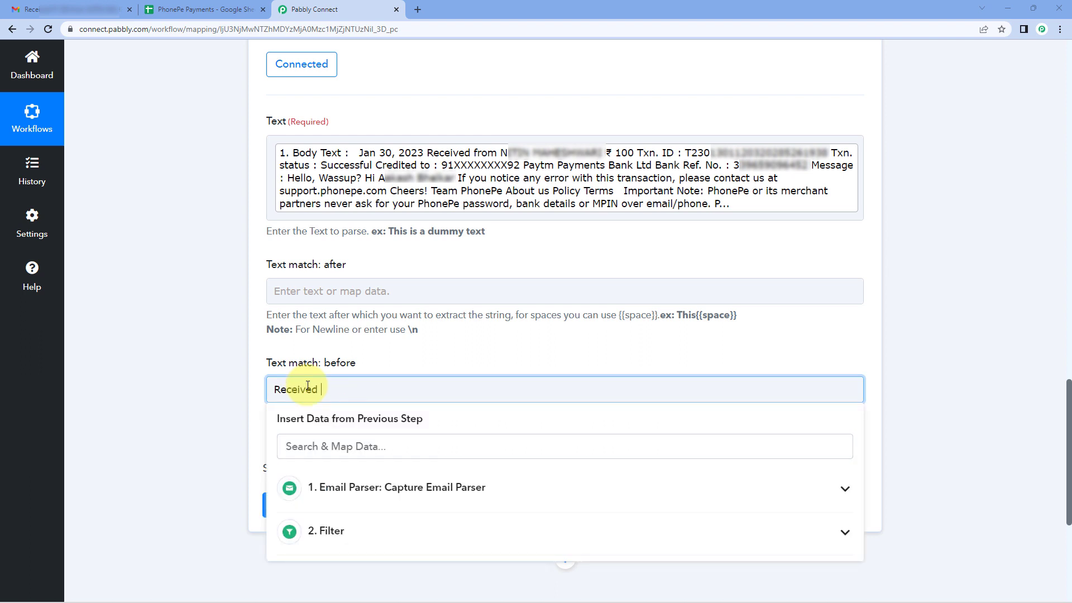
text( from)
click(235, 365)
click(341, 505)
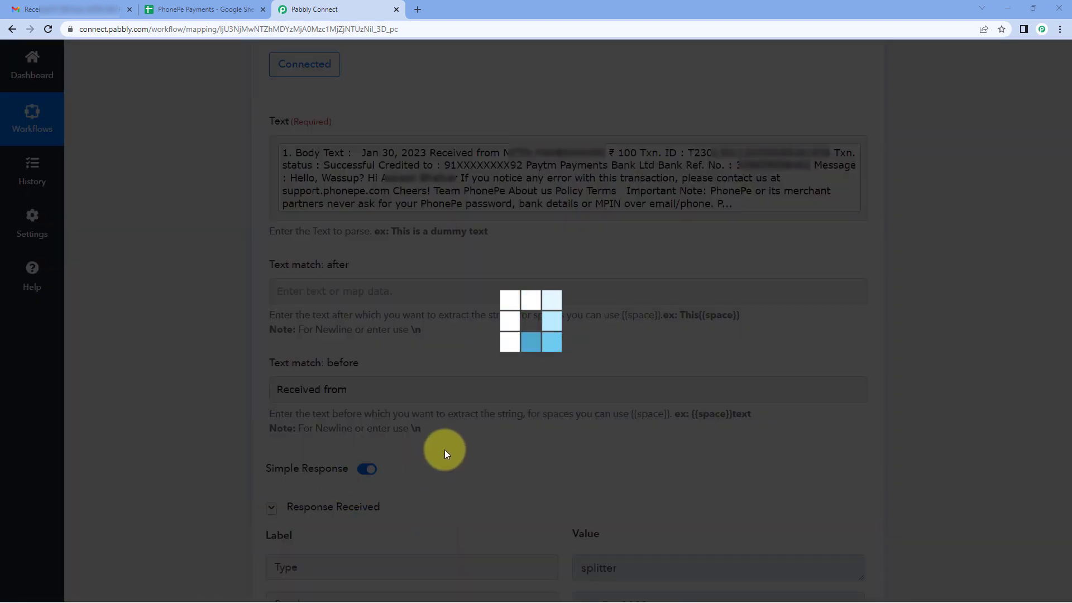
Compare the Result in the Text Parser response with the Text match: before value.
scroll(444, 450, down, 1)
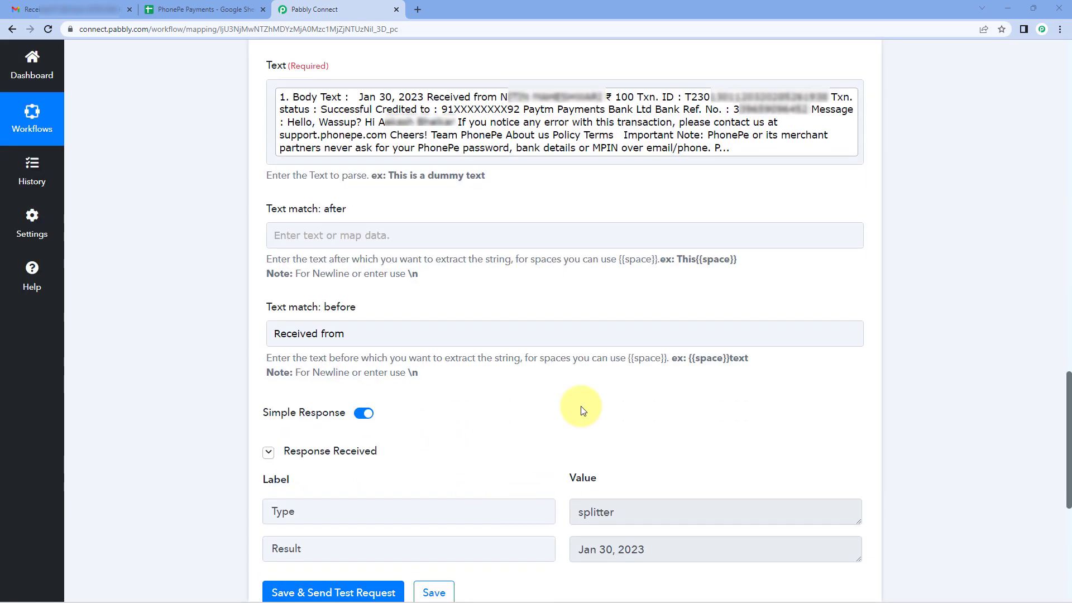
drag(646, 551, 569, 551)
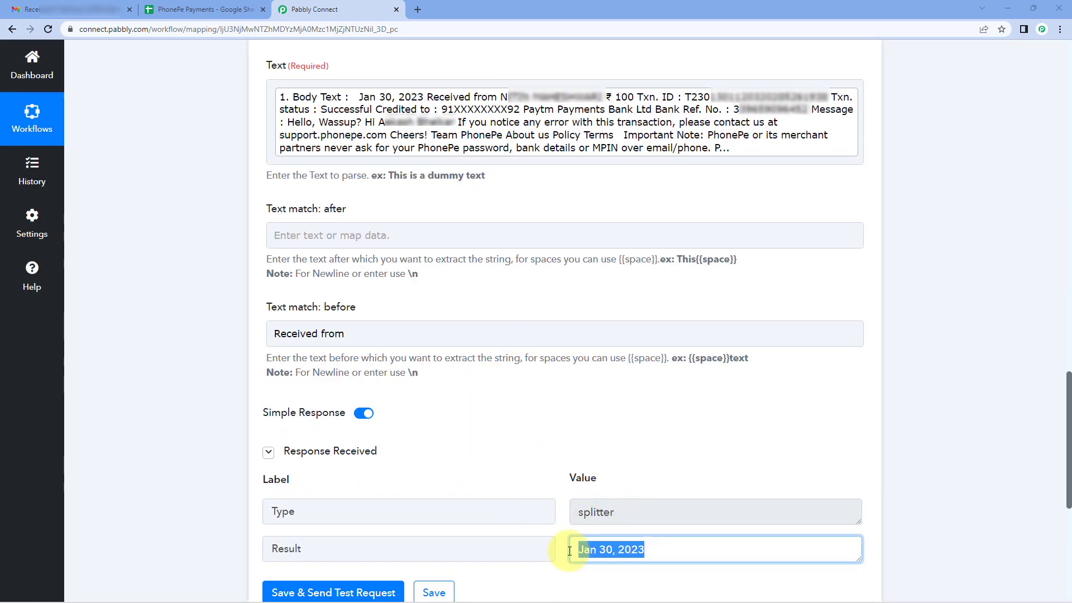
click(566, 449)
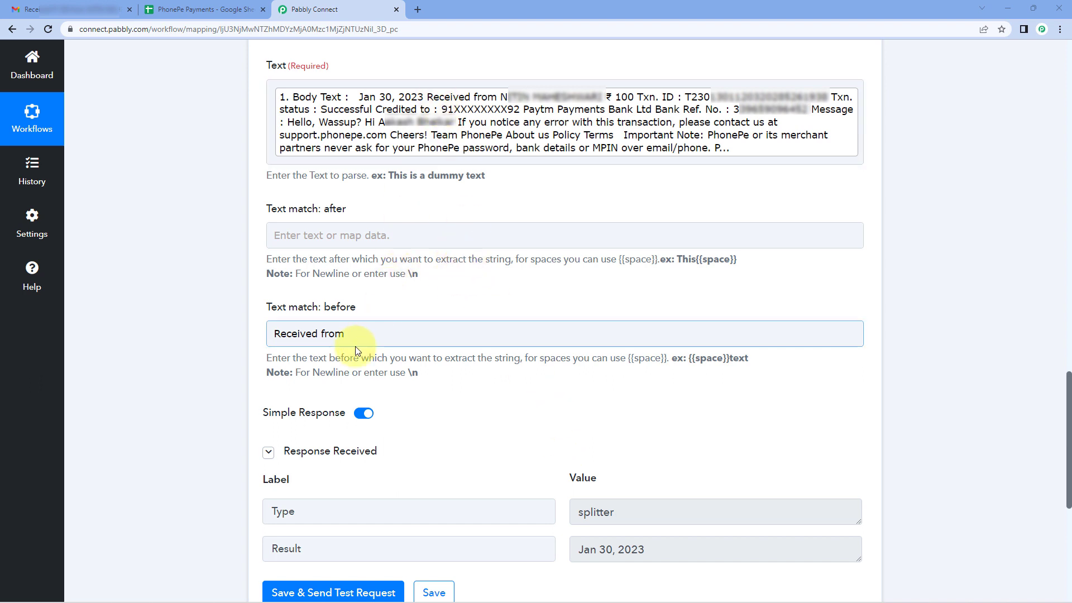
drag(354, 334, 272, 332)
click(420, 224)
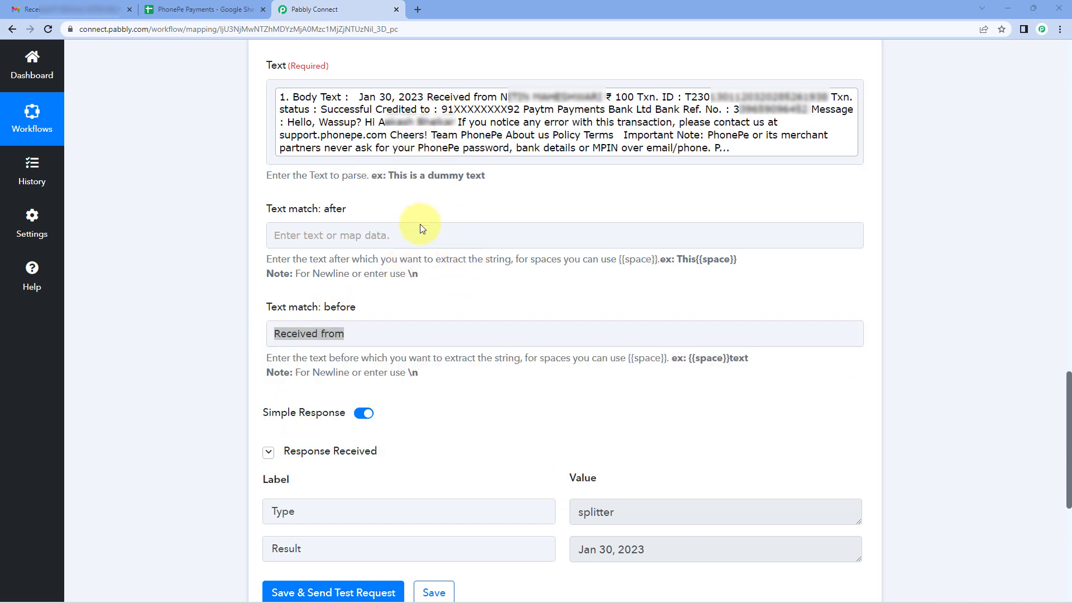
click(359, 324)
click(383, 307)
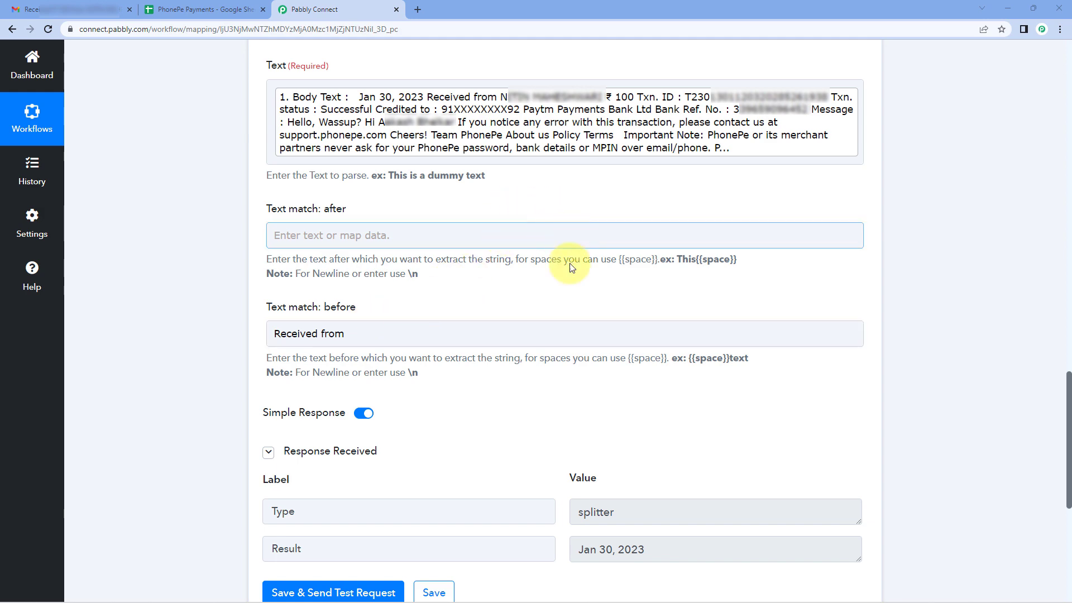
Collapse the first Text Parser step, copy it and paste the copy directly below.
scroll(566, 263, up, 6)
click(506, 230)
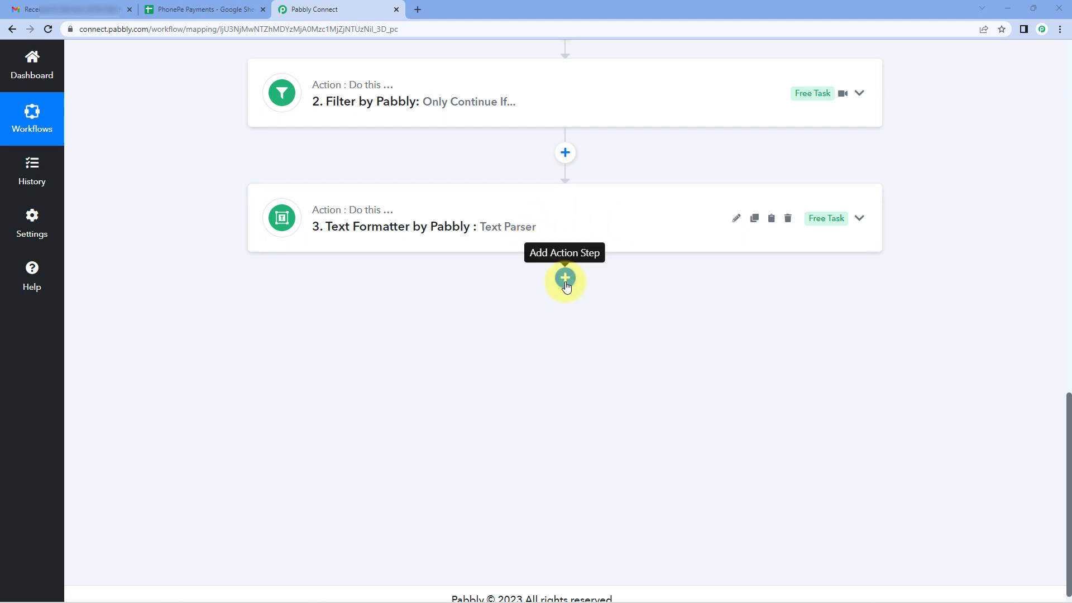
click(755, 220)
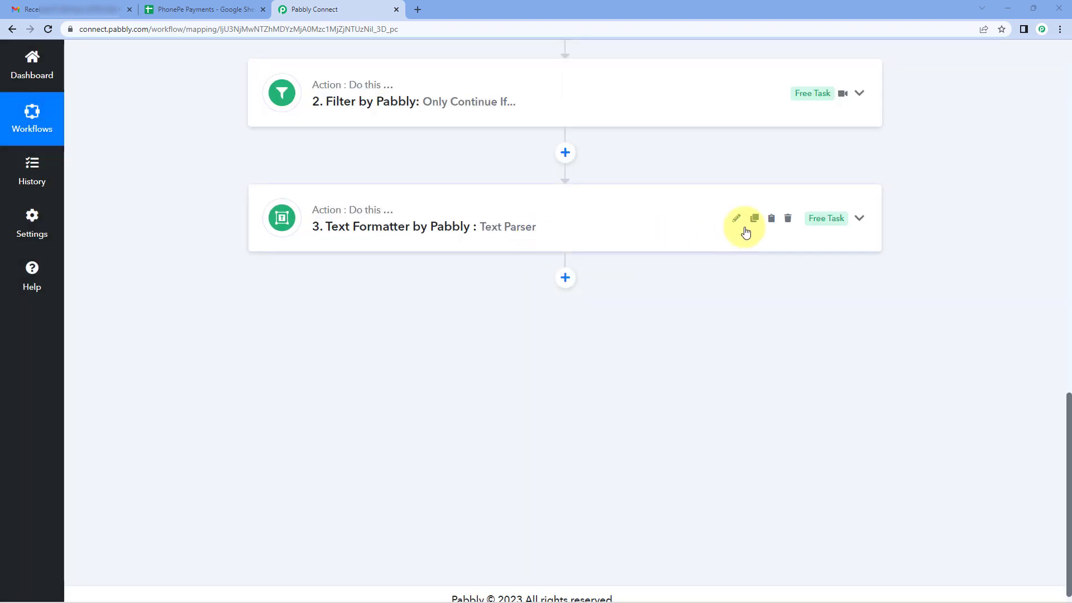
click(772, 220)
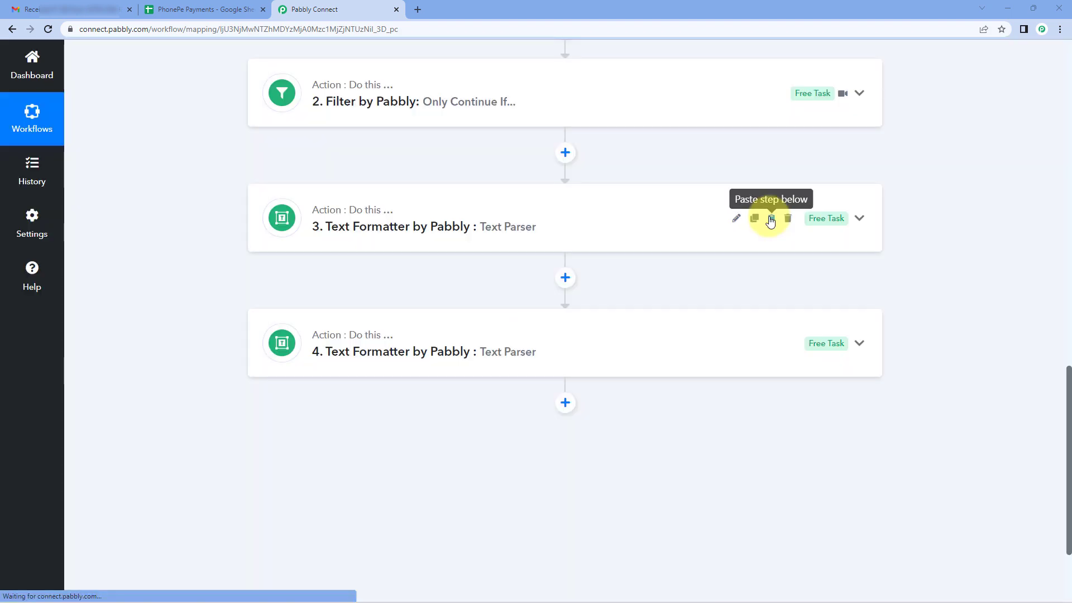
In the copied Text Parser step, move "Received from" from Text match: before to Text match: after.
click(442, 339)
scroll(184, 367, down, 7)
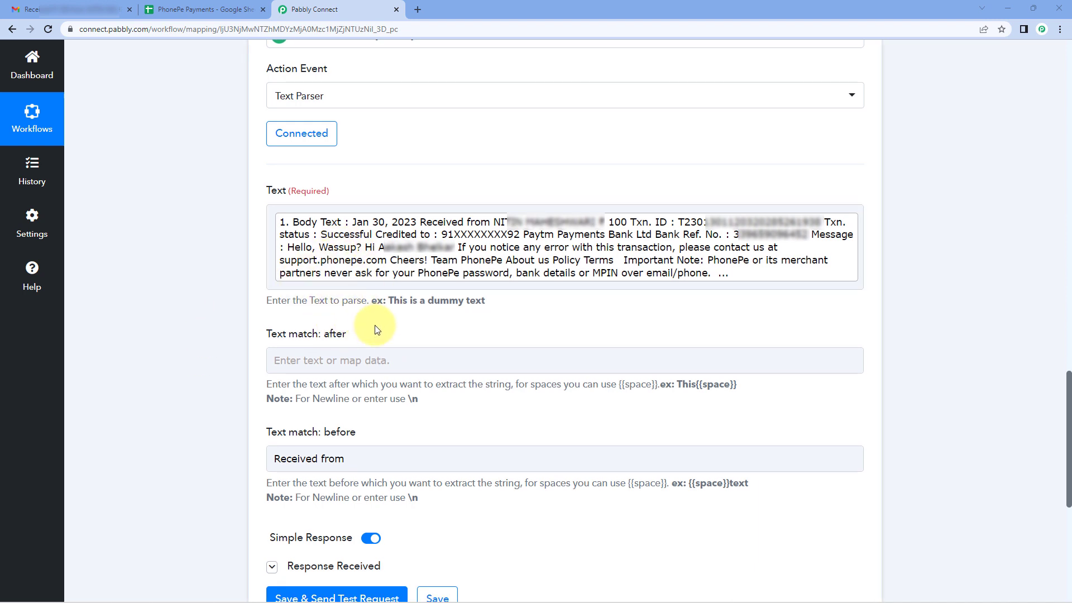
click(360, 454)
drag(361, 453, 249, 457)
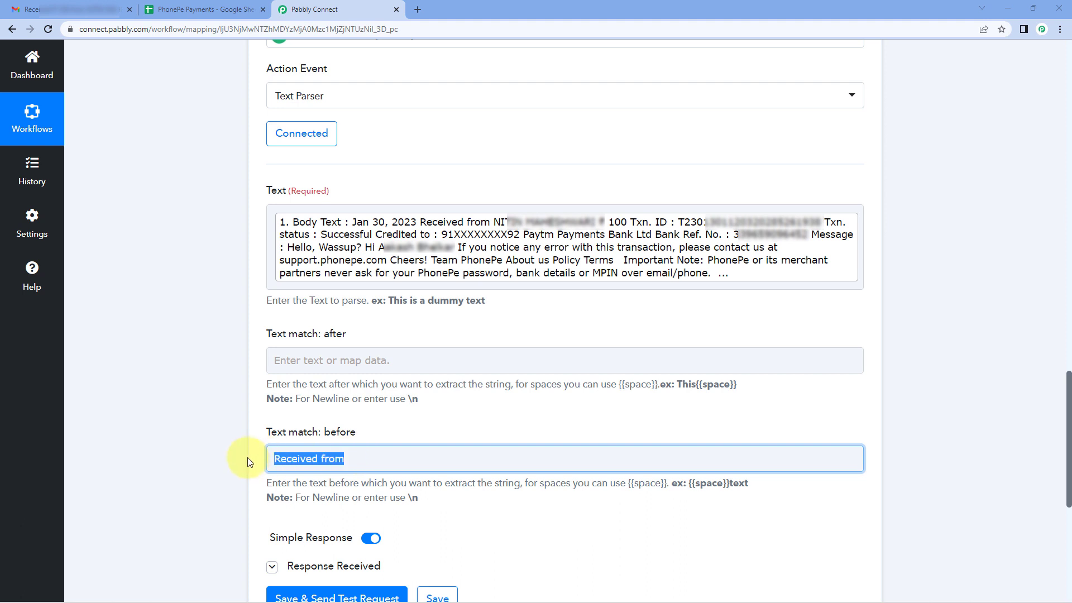
key(ctrl+x)
click(316, 370)
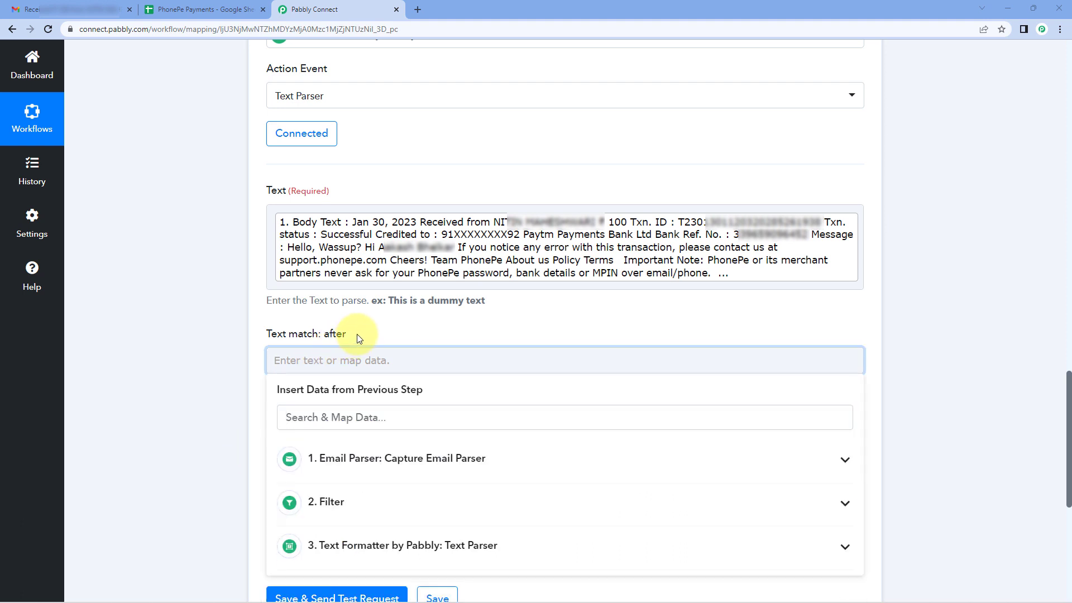
key(ctrl+v)
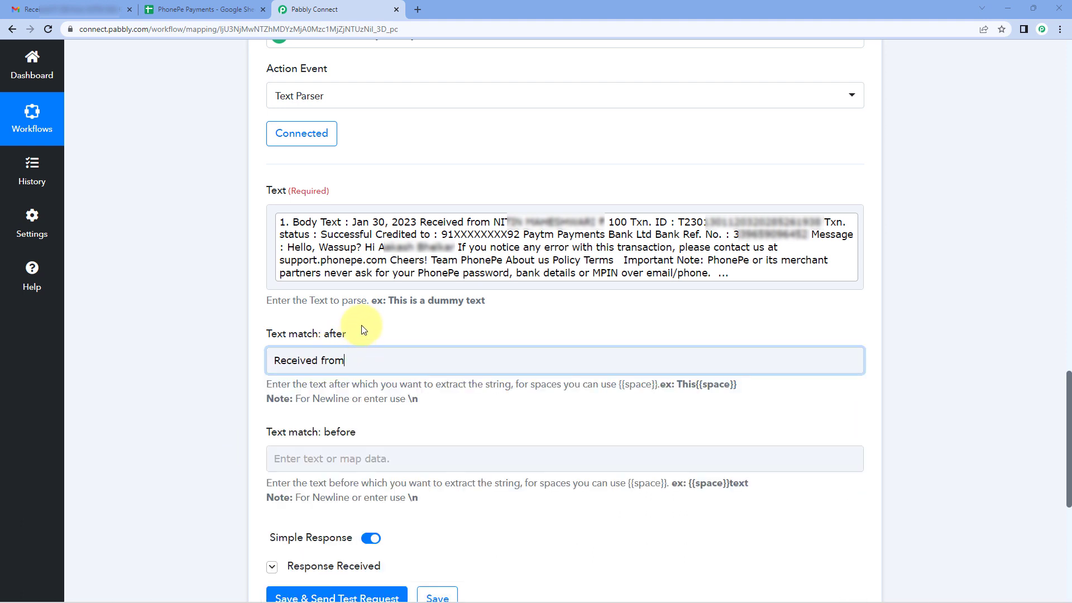
Set the copied step's Text match: before to ₹ to extract the payer name, then save and send the test request.
click(345, 455)
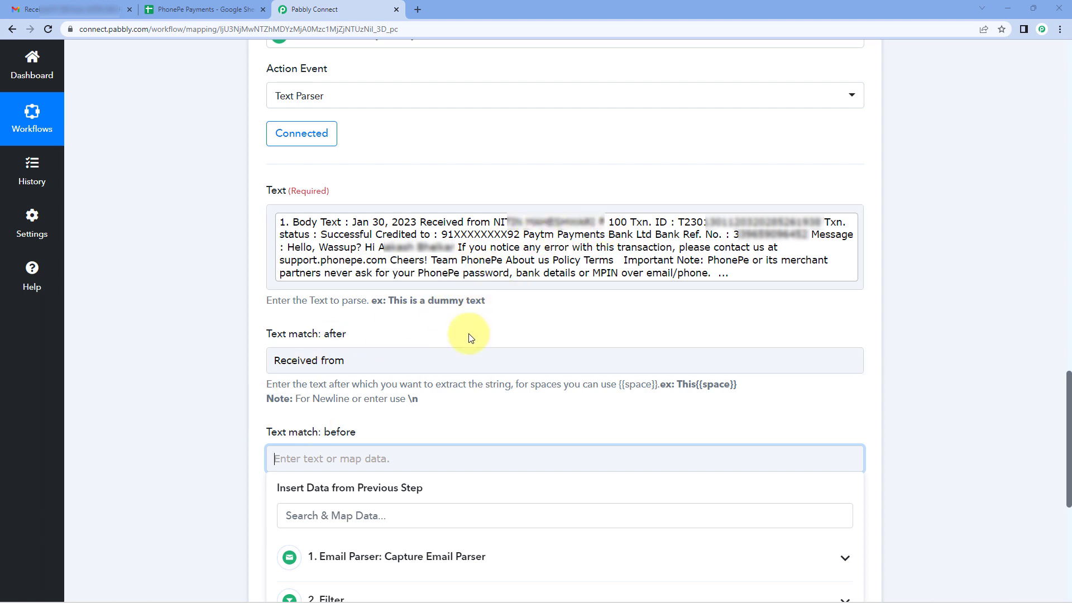
right_click(302, 458)
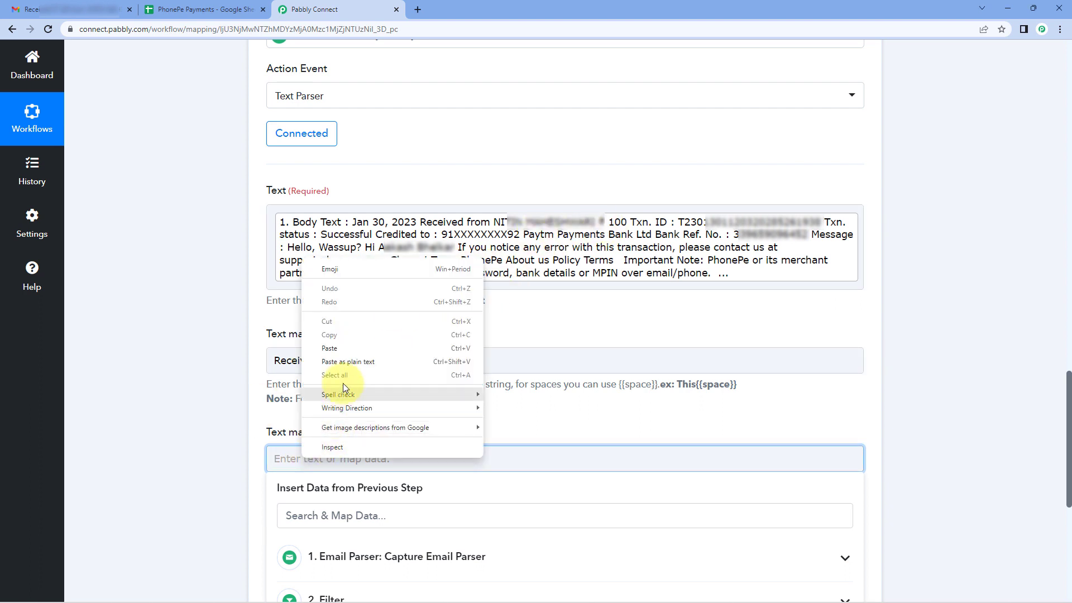
click(344, 354)
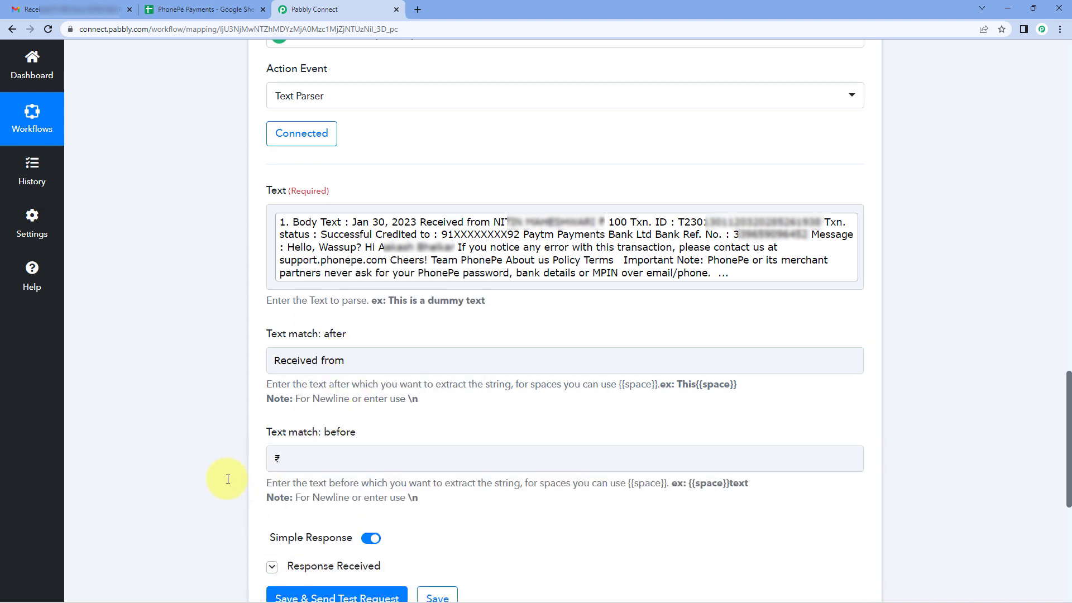
scroll(230, 476, down, 4)
scroll(229, 476, up, 1)
click(282, 432)
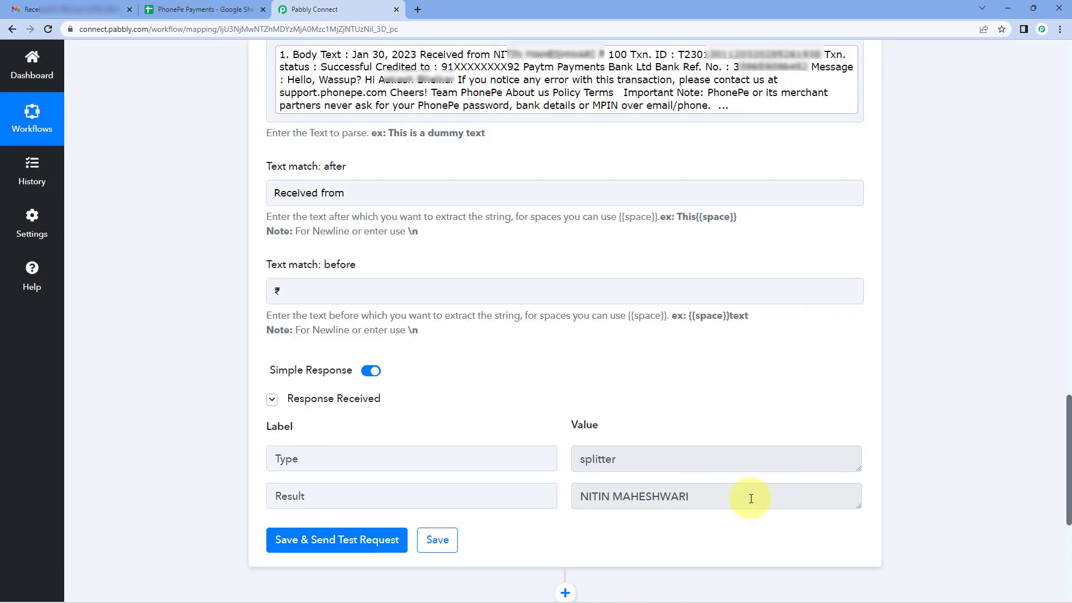
Check the payer name in the copied step's Result against the mapped Body Text.
drag(749, 498, 581, 496)
click(558, 409)
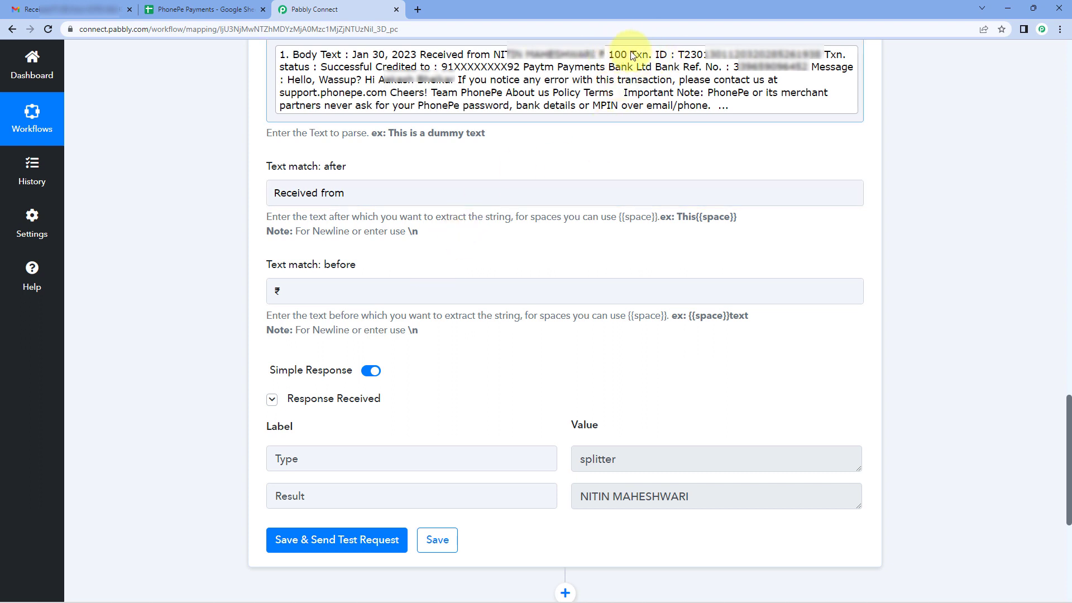
scroll(609, 162, up, 6)
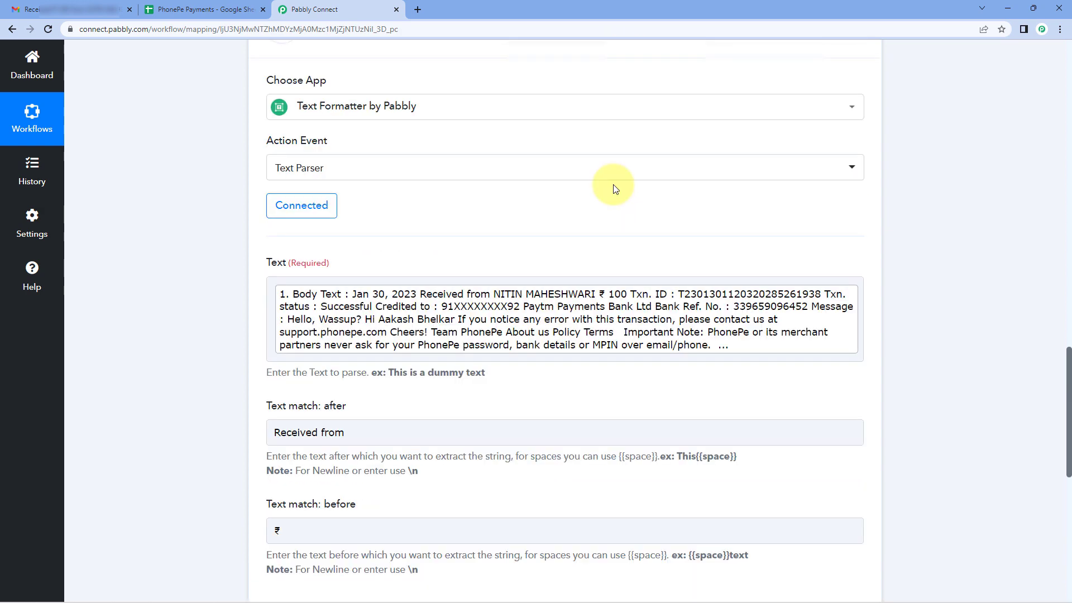
Collapse the payer-name Text Parser step, copy it and paste the copy directly below as step 5.
click(623, 109)
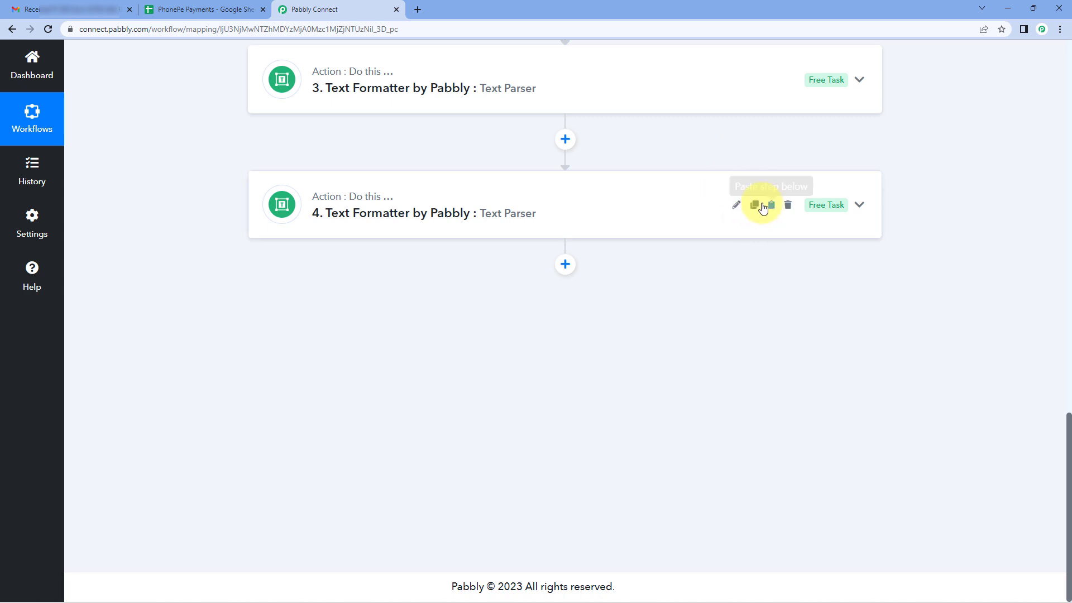
click(753, 207)
click(769, 203)
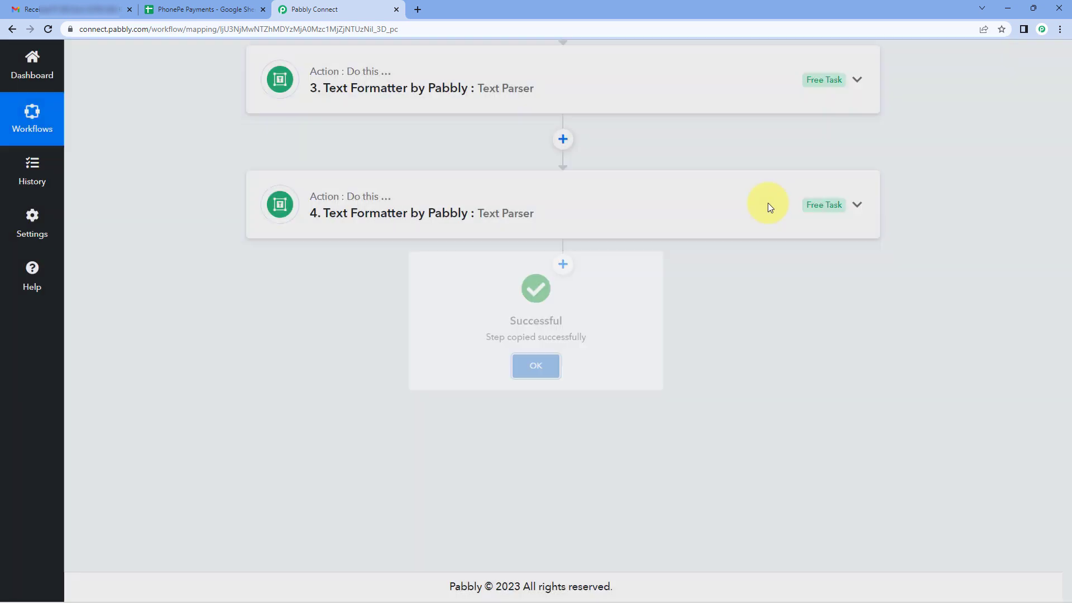
click(770, 207)
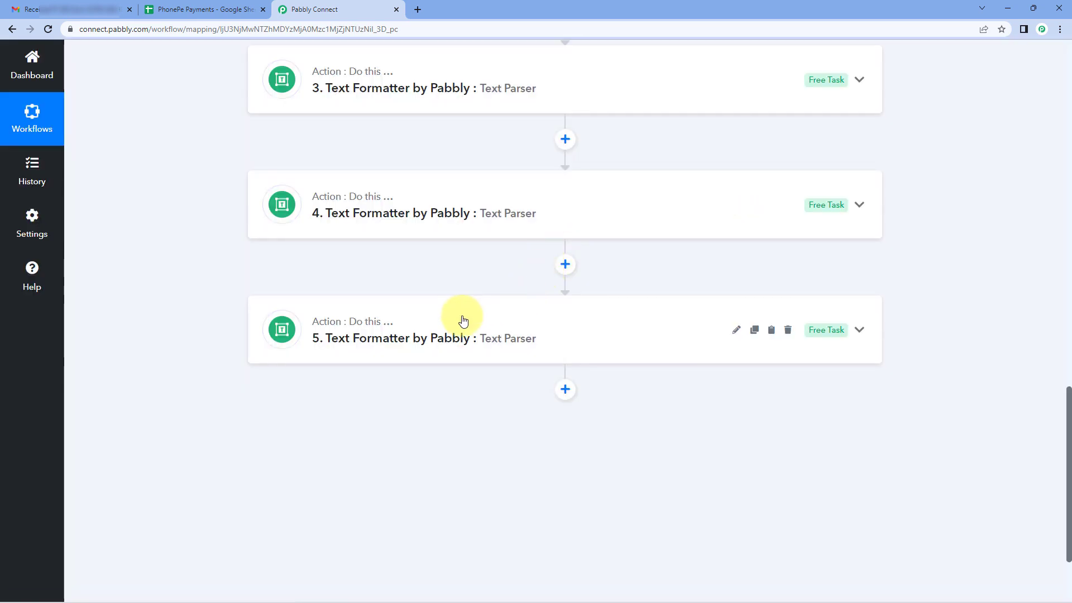
In Text Parser step 5, move ₹ from Text match: before to Text match: after, replacing "Received from".
click(462, 320)
scroll(159, 320, down, 5)
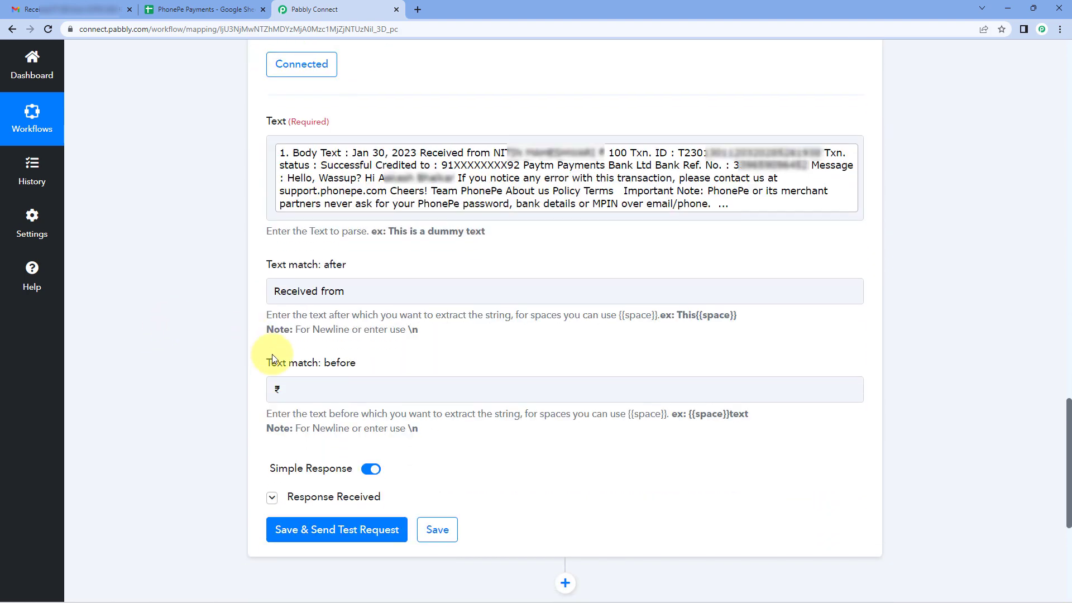
drag(283, 385, 257, 386)
key(ctrl+c)
drag(360, 291, 241, 279)
key(ctrl+v)
click(233, 270)
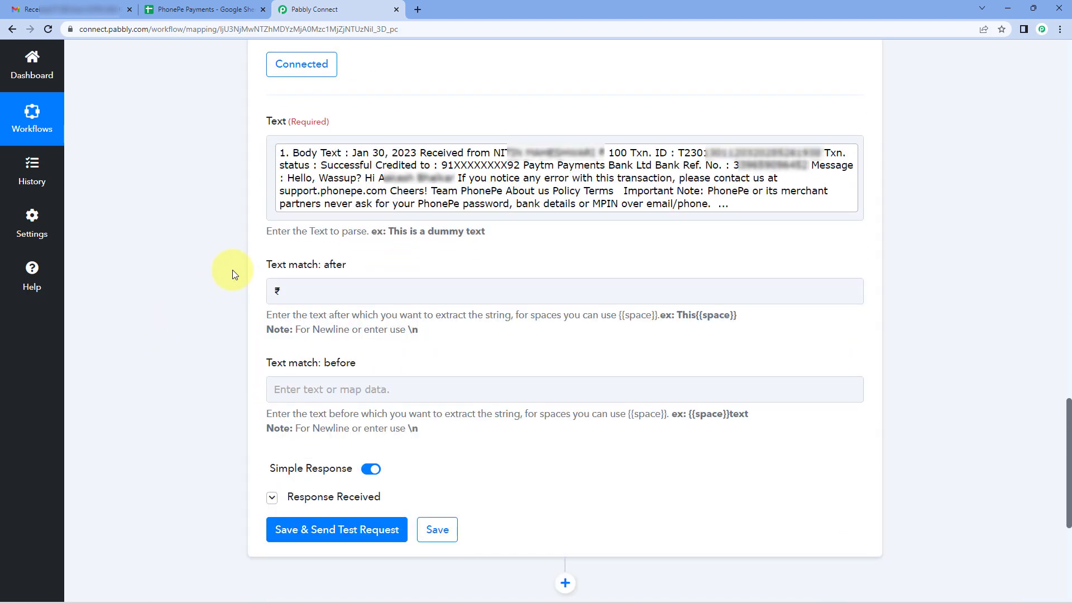
Set step 5's Text match: before to "Txn. ID", then send the test request and check the extracted amount against the Body Text.
click(310, 392)
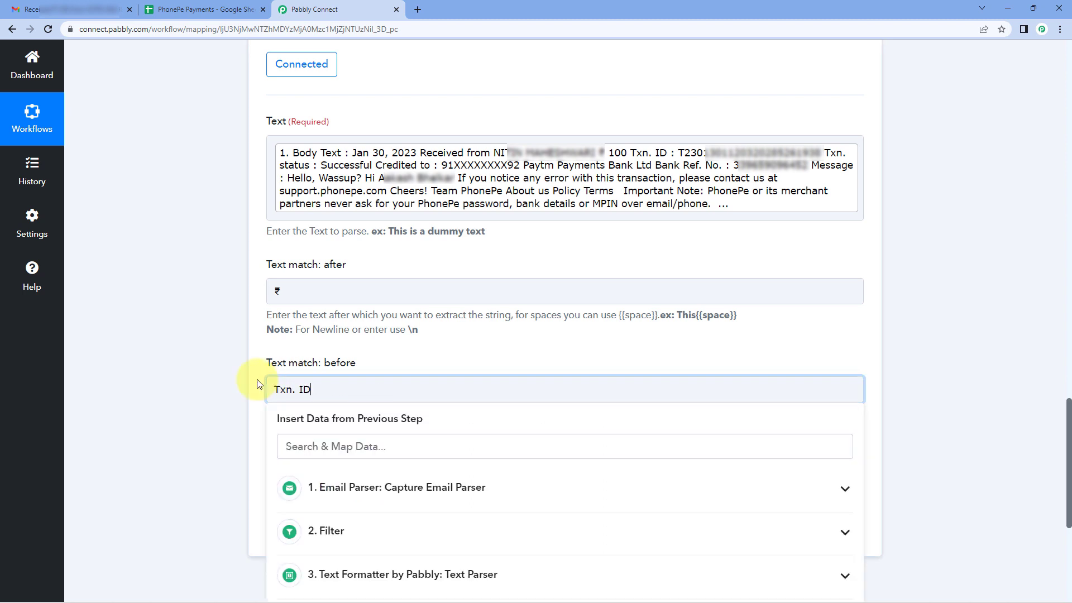
text(Txn. ID)
click(204, 377)
click(310, 525)
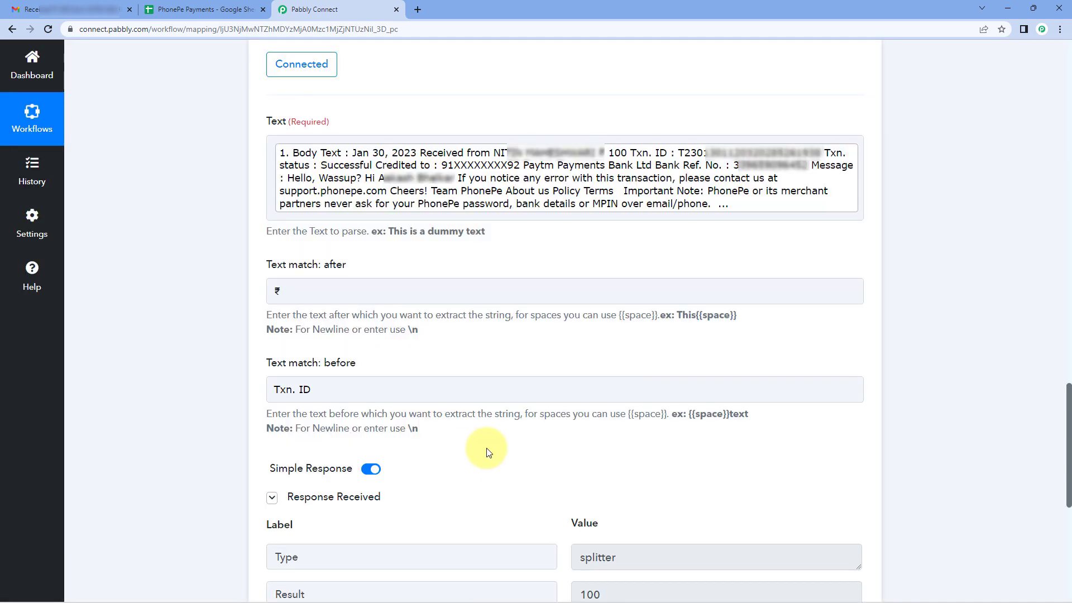
scroll(491, 450, down, 1)
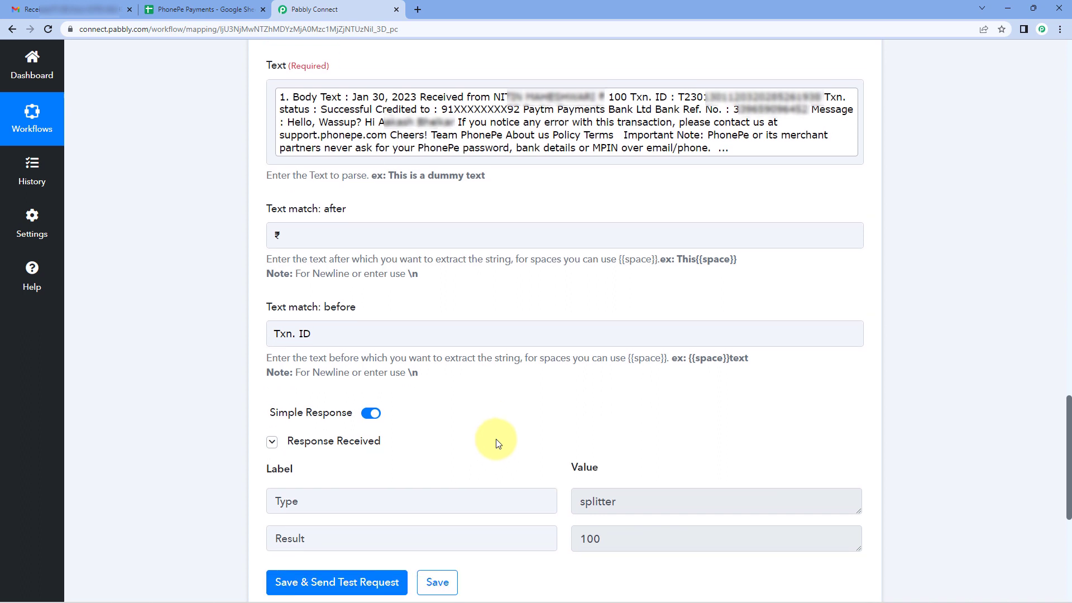
double_click(608, 538)
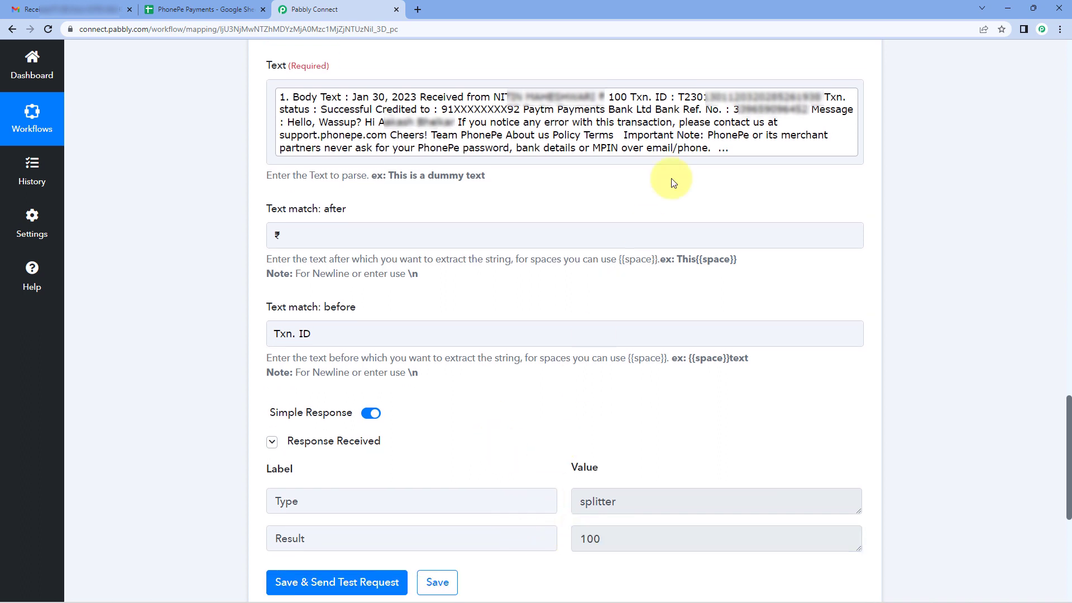
click(624, 97)
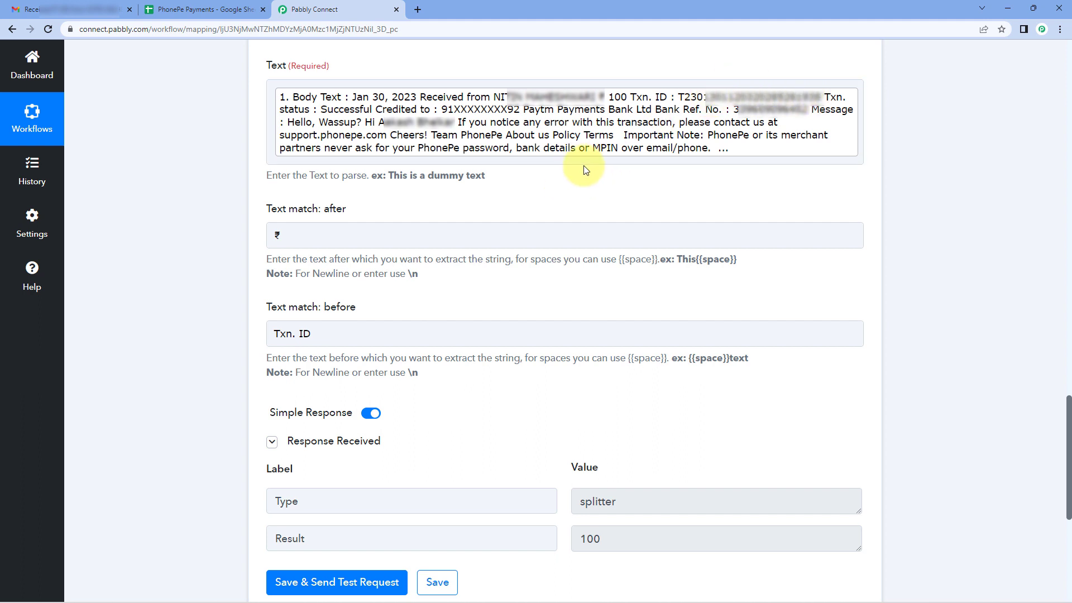
click(354, 330)
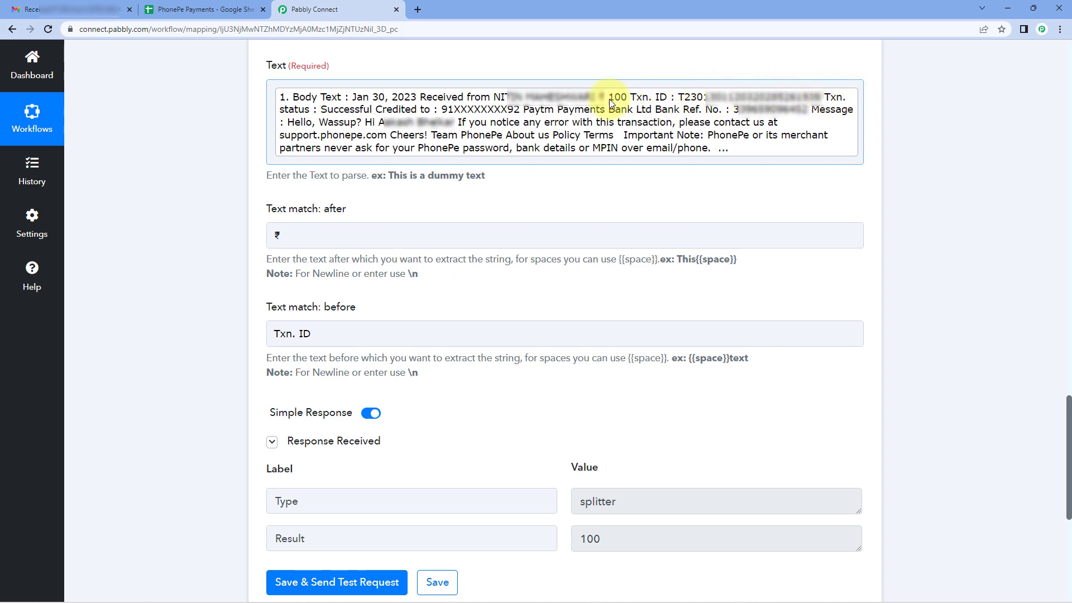
scroll(563, 255, up, 1)
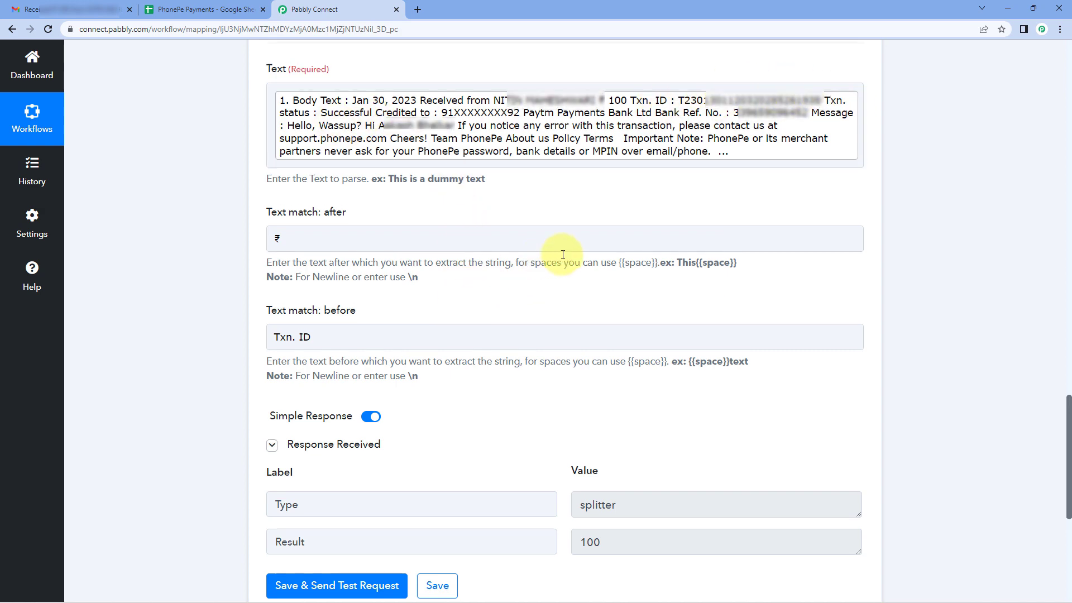
Collapse Text Parser step 5, copy it and paste the copy directly below as step 6.
scroll(563, 255, up, 4)
click(595, 80)
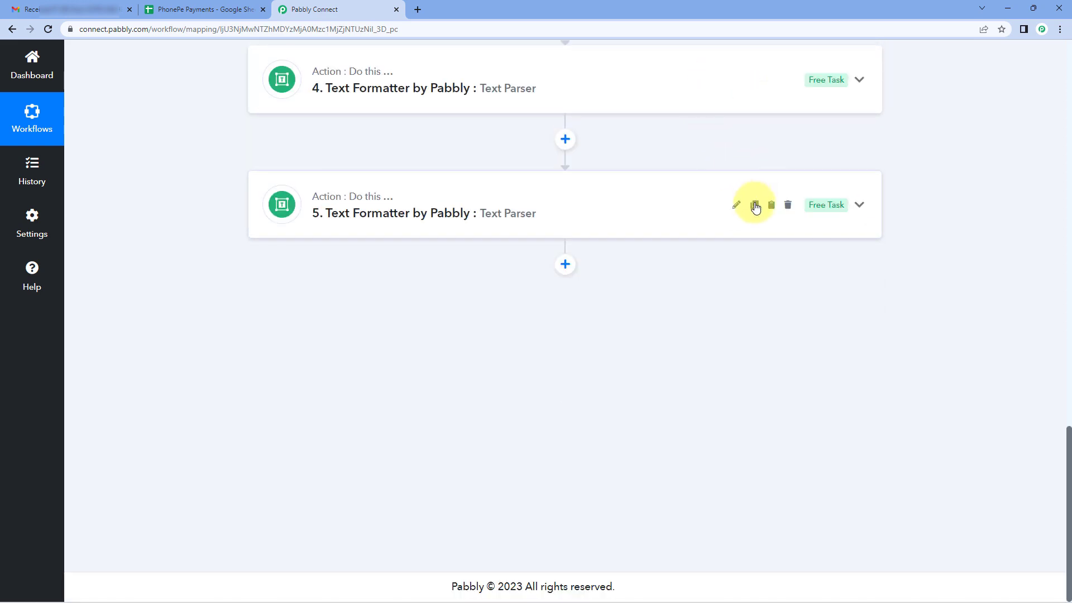
click(755, 206)
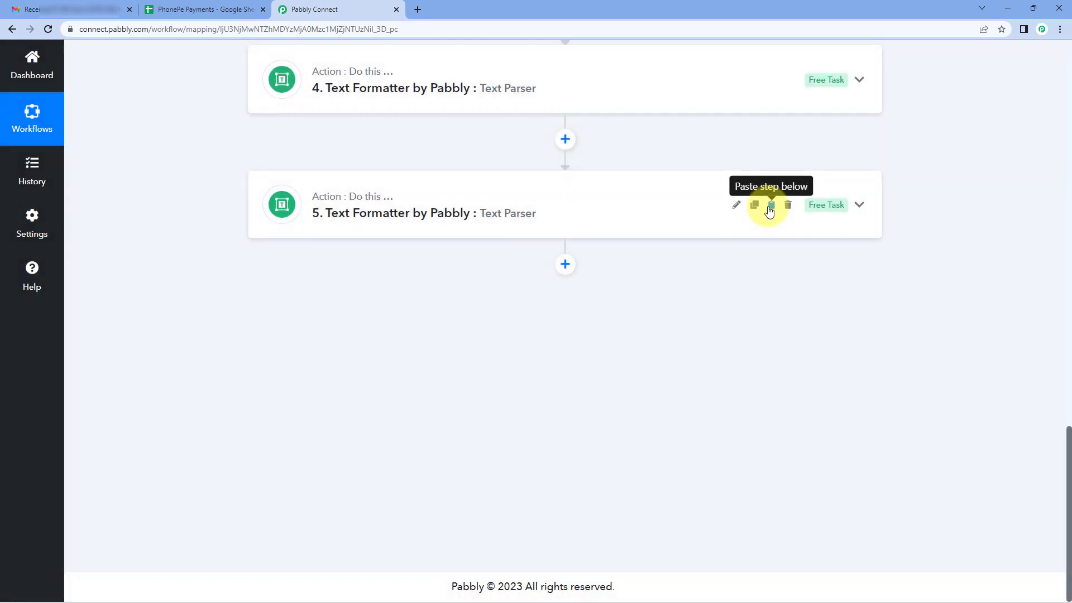
click(771, 206)
In Text Parser step 6, clear Text match: before and set Text match: after to "Txn. ID :".
click(413, 335)
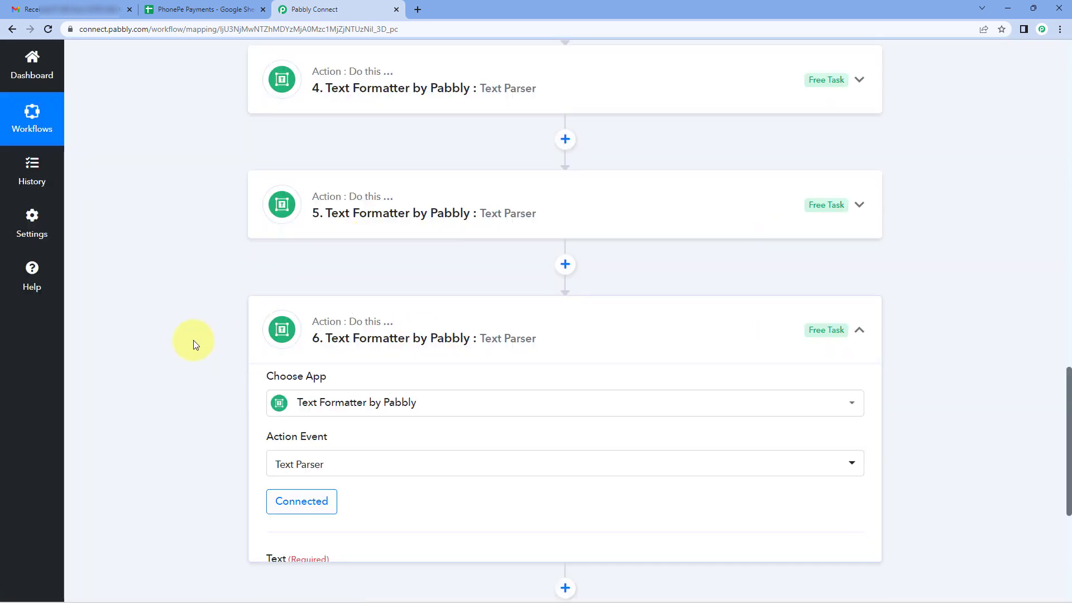
scroll(200, 333, down, 6)
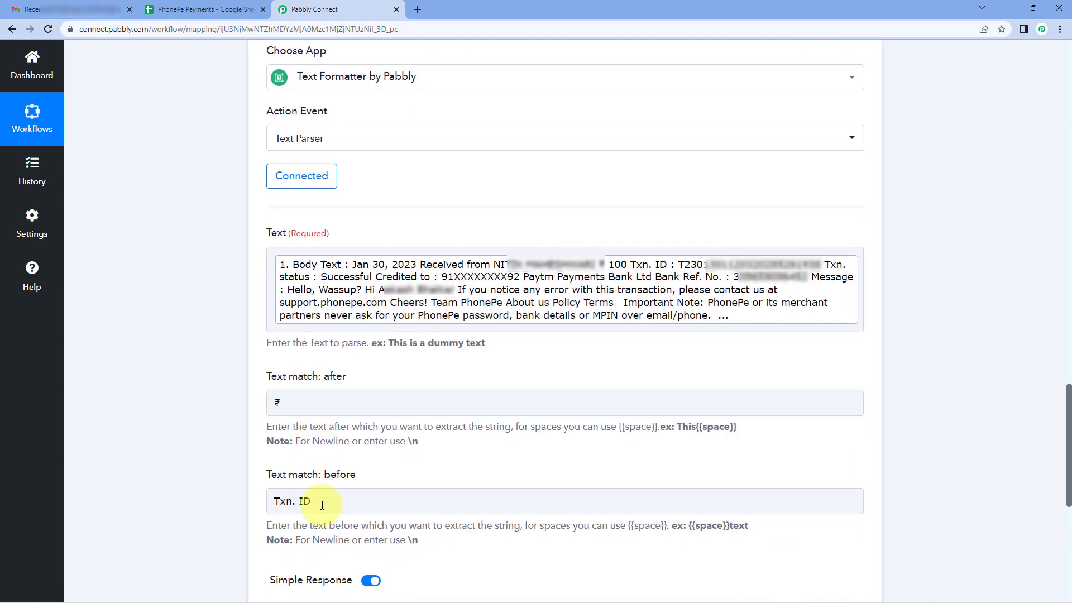
drag(322, 505, 260, 501)
double_click(278, 403)
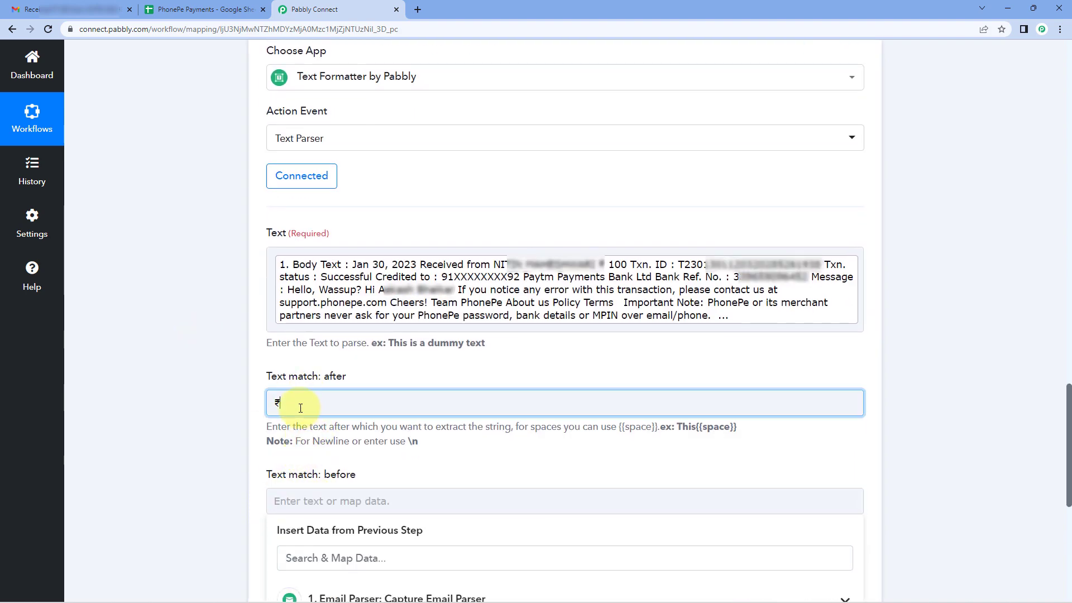
key(ctrl+v)
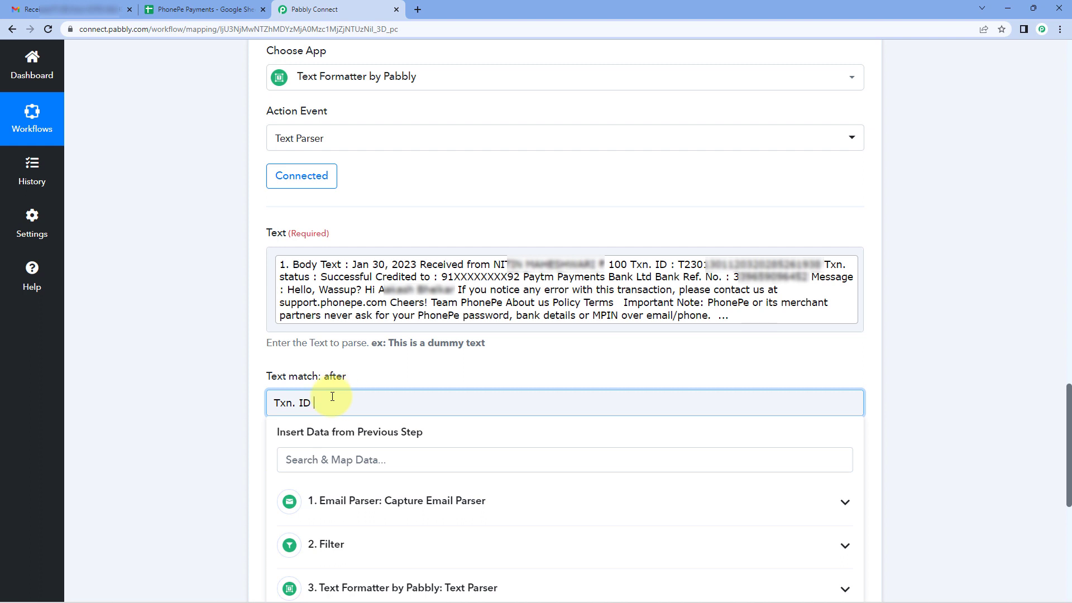
click(642, 291)
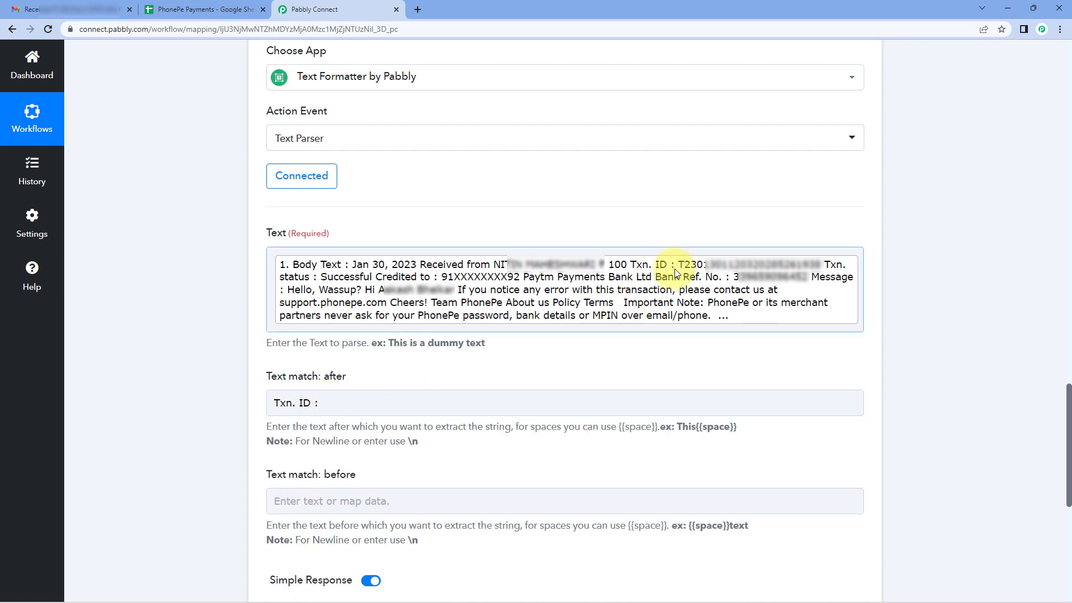
Set step 6's Text match: before to "Txn. Status", then save and send the test request.
click(316, 498)
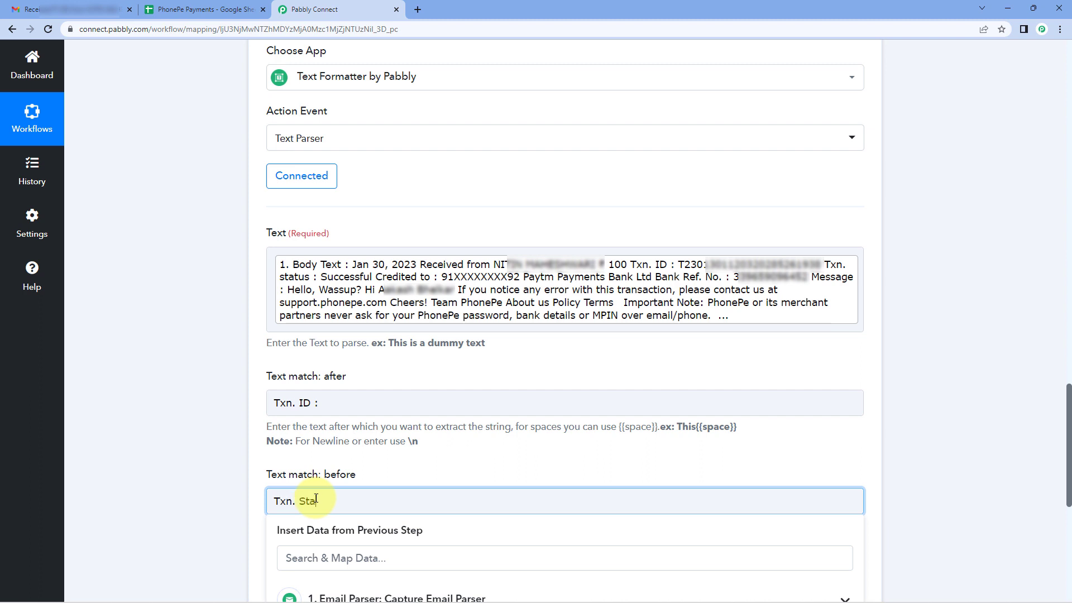
text(Txn. Status)
click(347, 469)
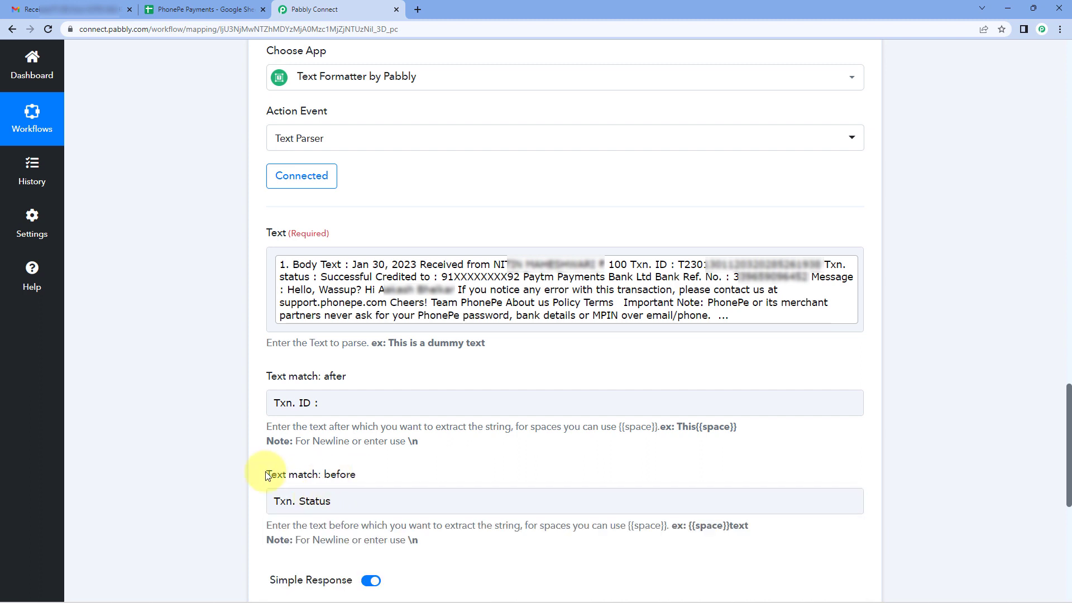
scroll(233, 473, down, 1)
scroll(232, 472, down, 1)
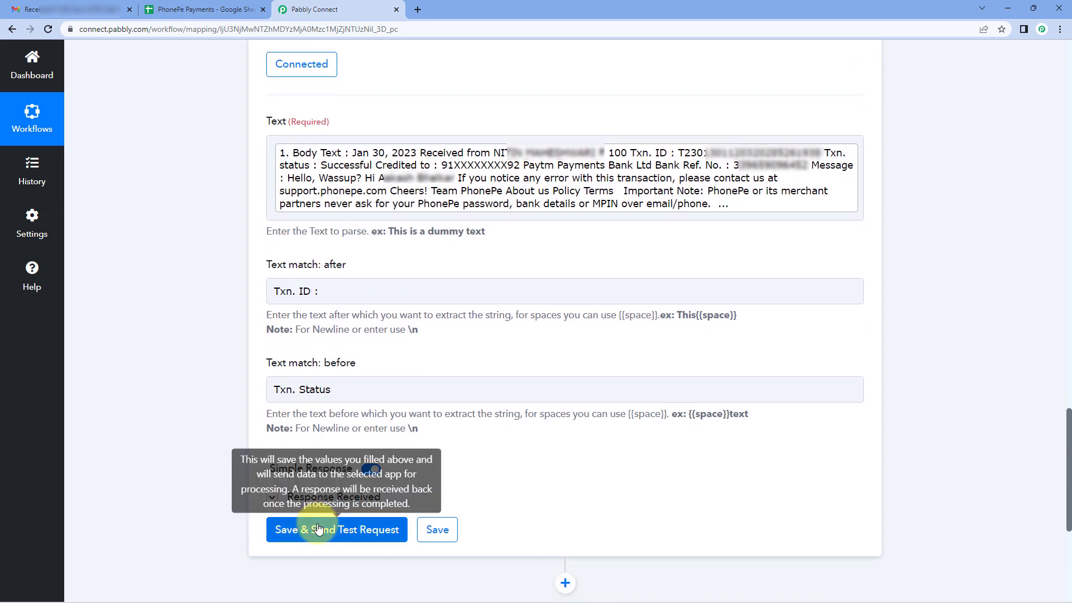
click(313, 530)
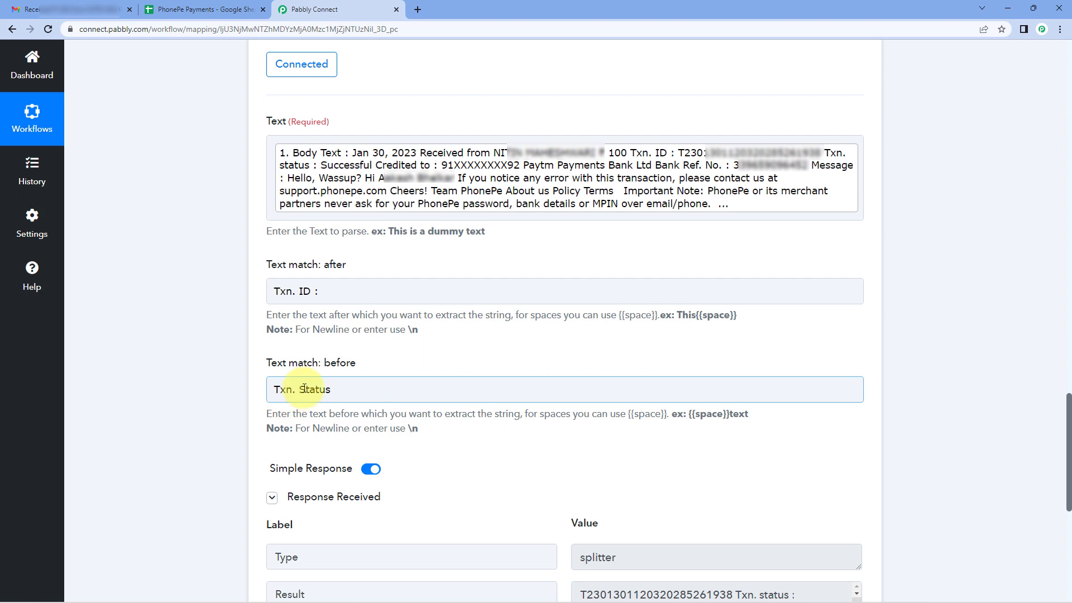
Correct step 6's Text match: before to lowercase "Txn. status", then resend the test request and check the extracted transaction ID.
click(304, 389)
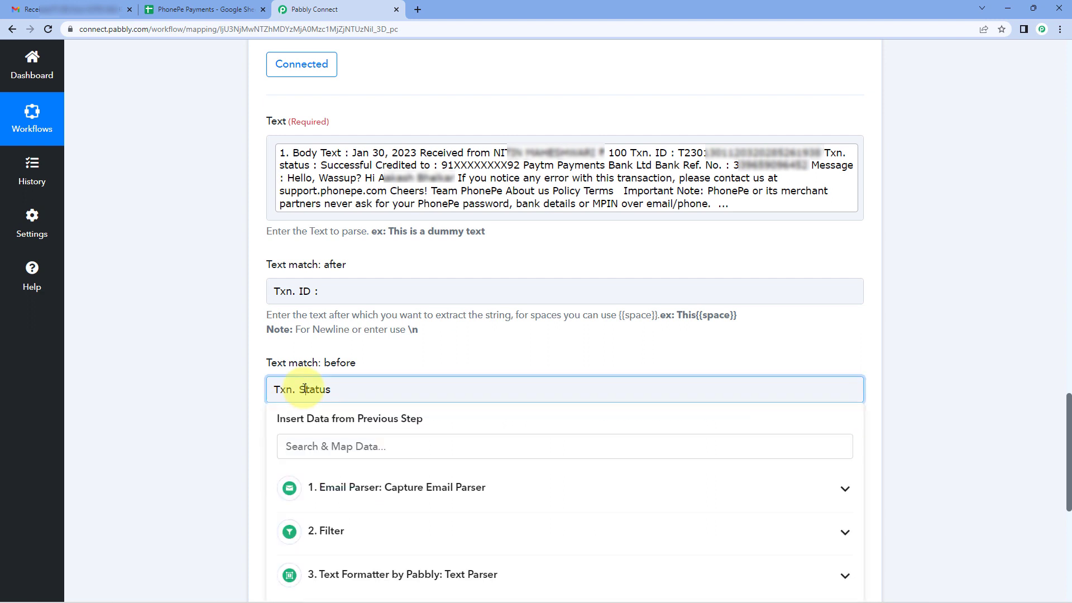
click(210, 374)
click(272, 498)
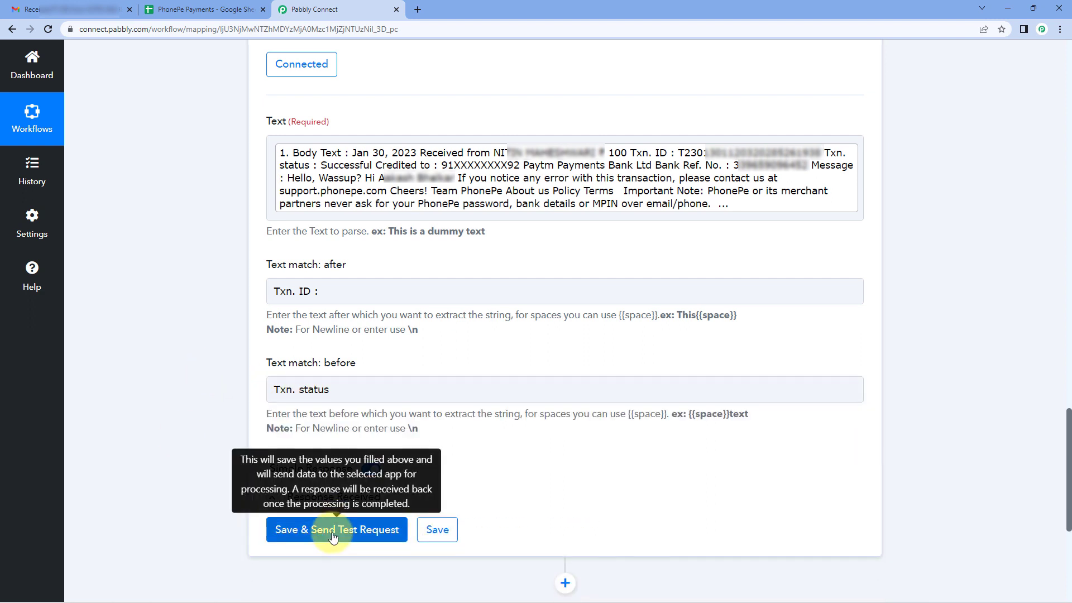
click(339, 528)
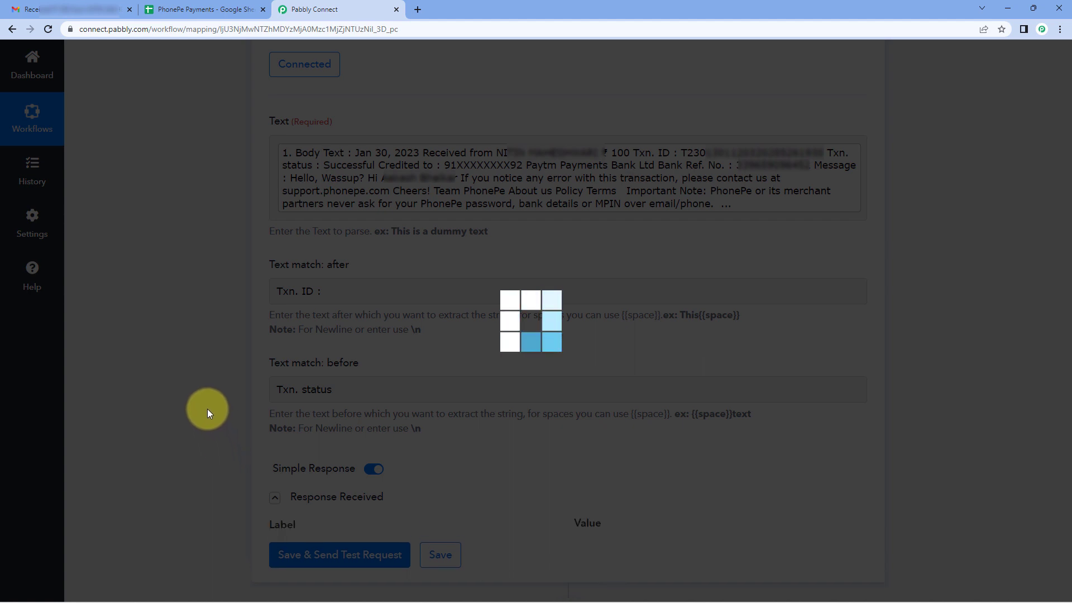
scroll(208, 408, down, 2)
drag(780, 487, 575, 486)
click(644, 392)
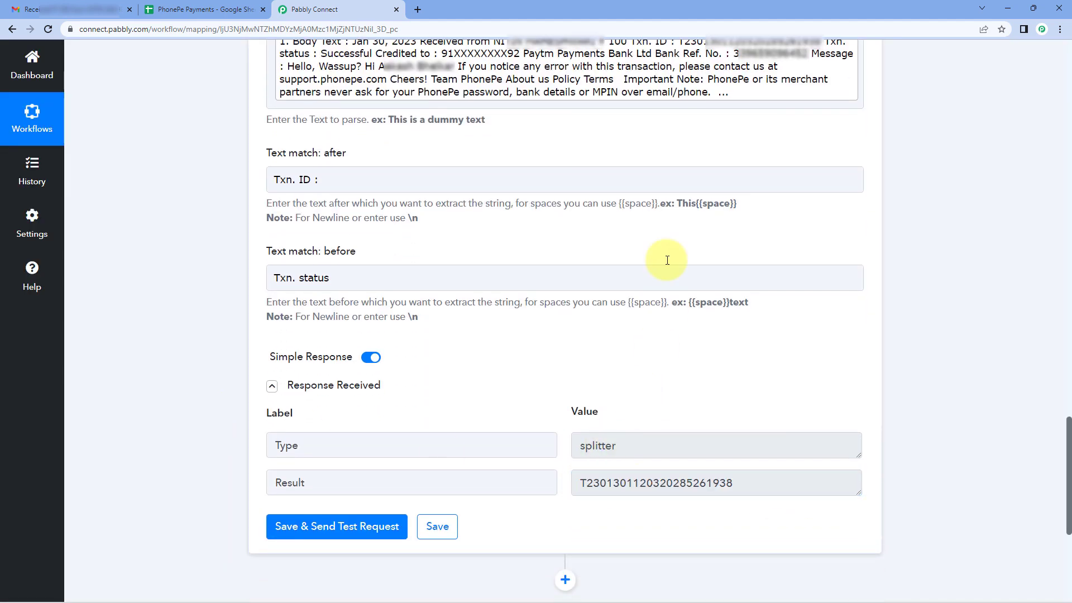
click(299, 67)
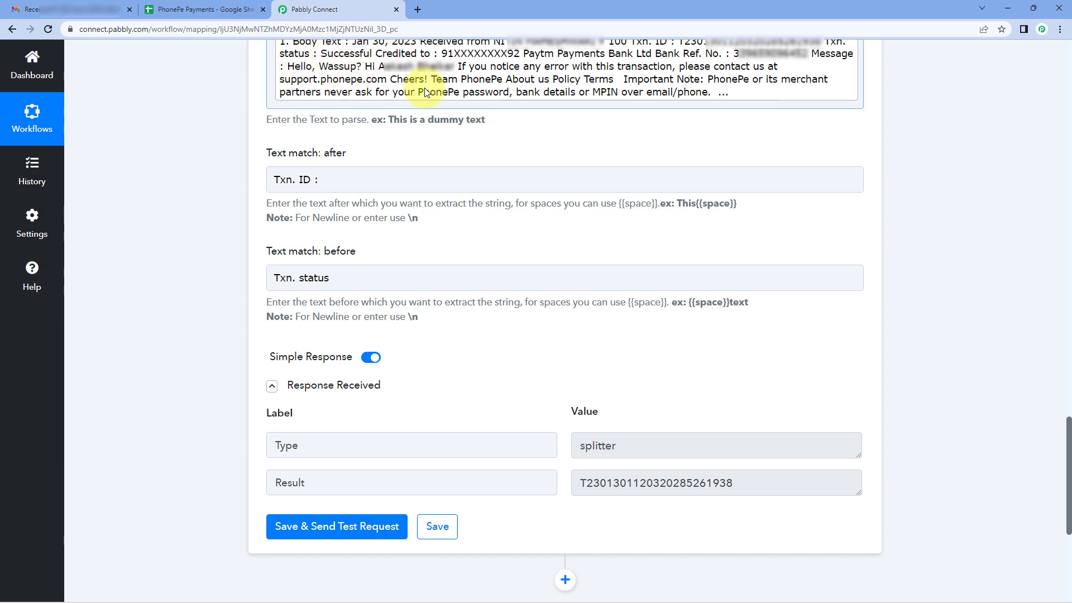
Collapse Text Parser step 6, copy it and paste the copy directly below as step 7.
scroll(532, 160, up, 2)
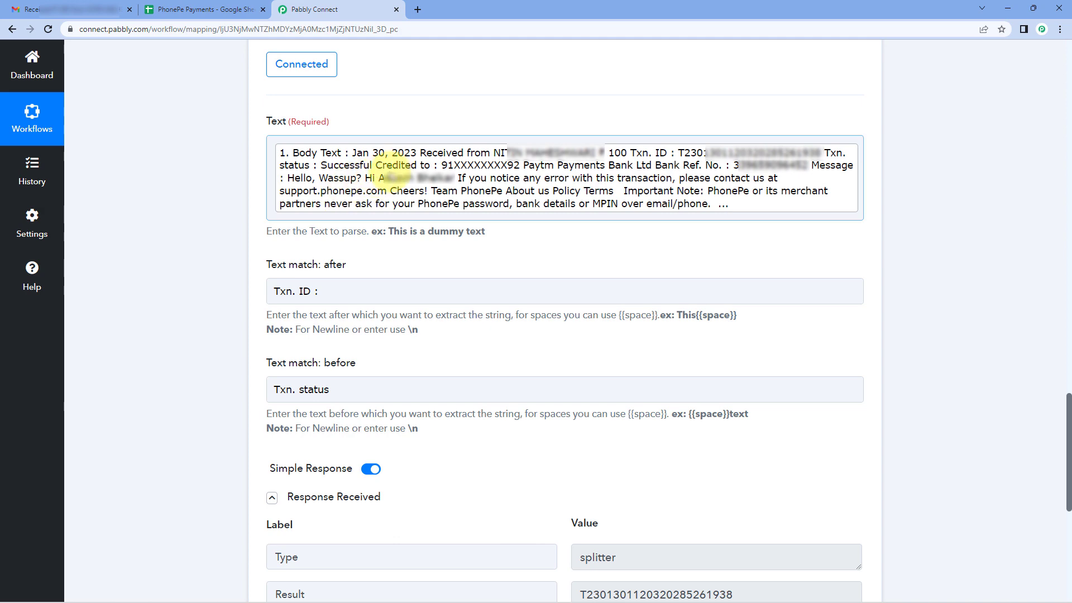
scroll(644, 133, up, 4)
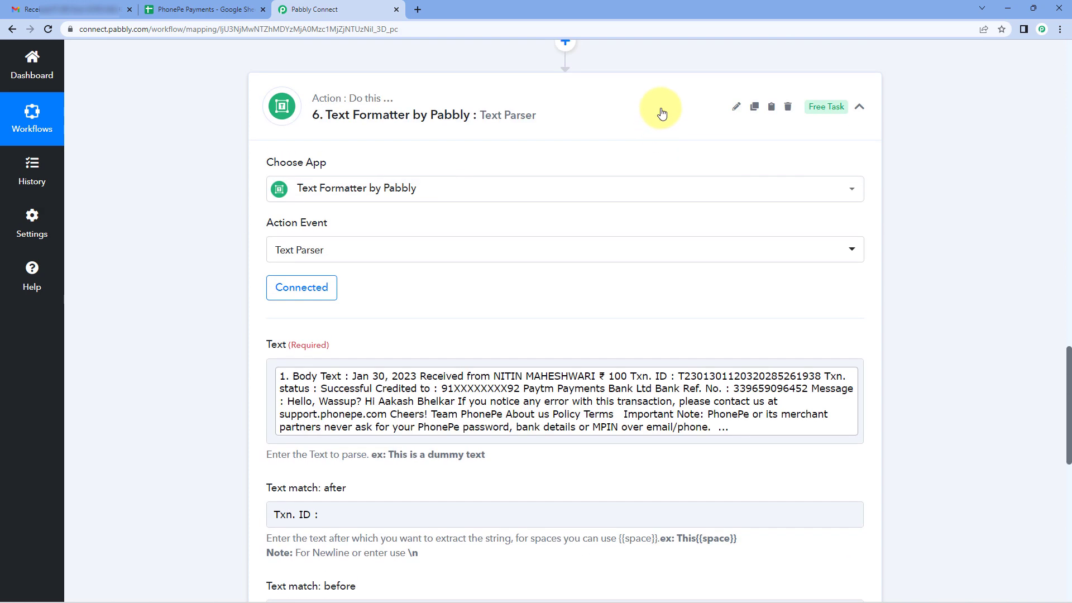
click(732, 106)
click(757, 207)
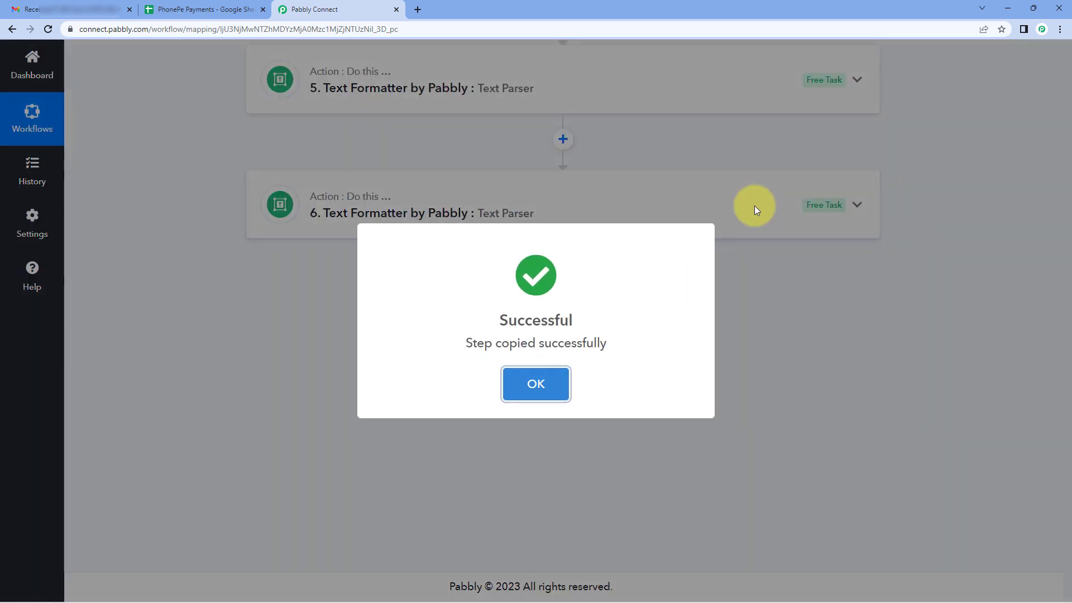
click(765, 210)
click(771, 205)
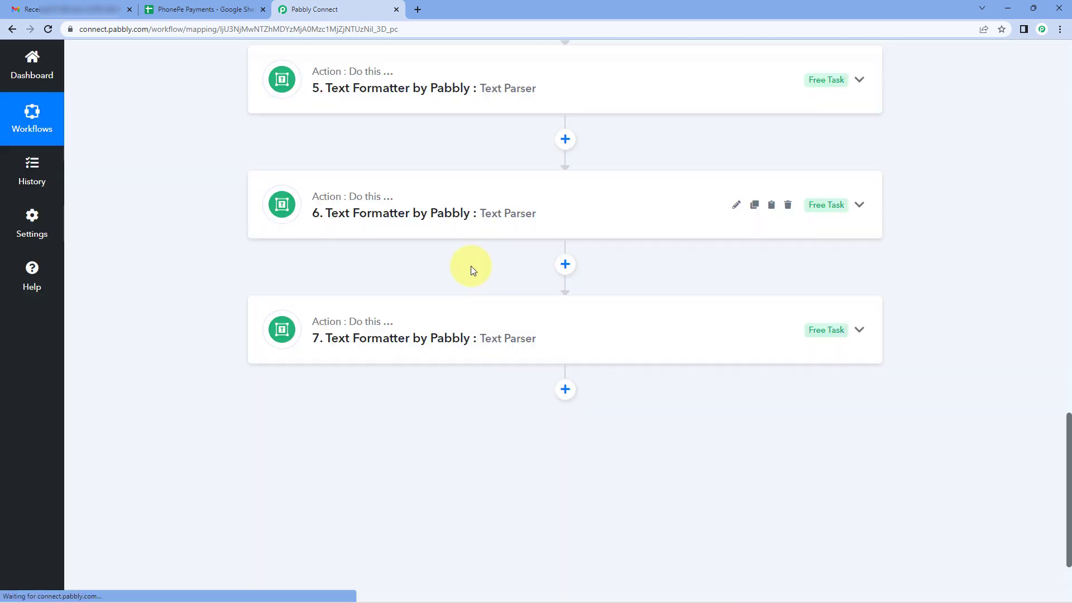
In Text Parser step 7, move "Txn. status" from Text match: before to Text match: after, replacing "Txn. ID :".
scroll(224, 338, down, 2)
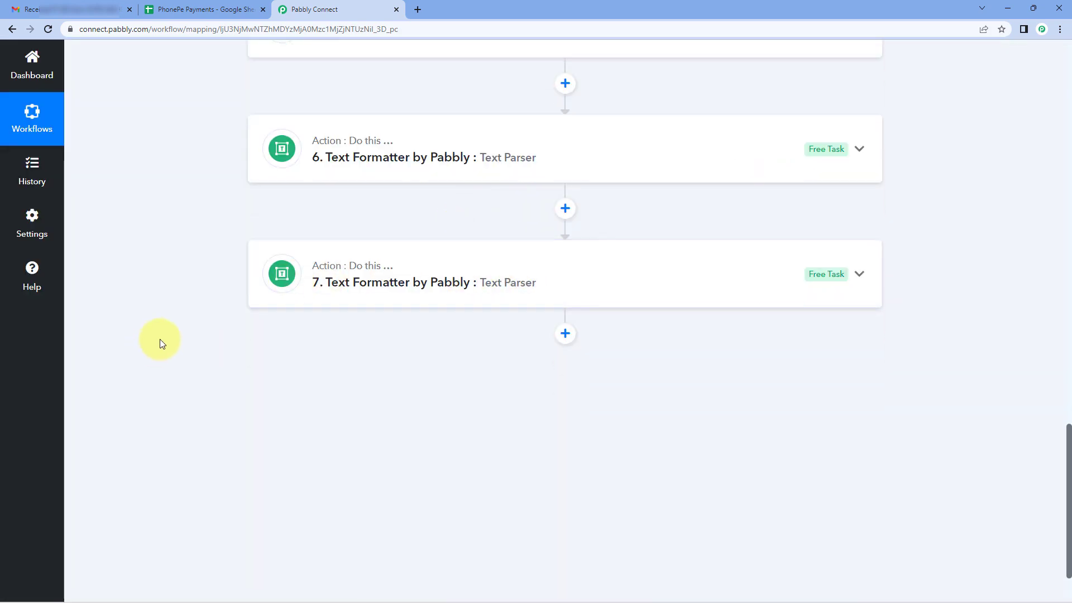
click(426, 206)
scroll(232, 277, down, 5)
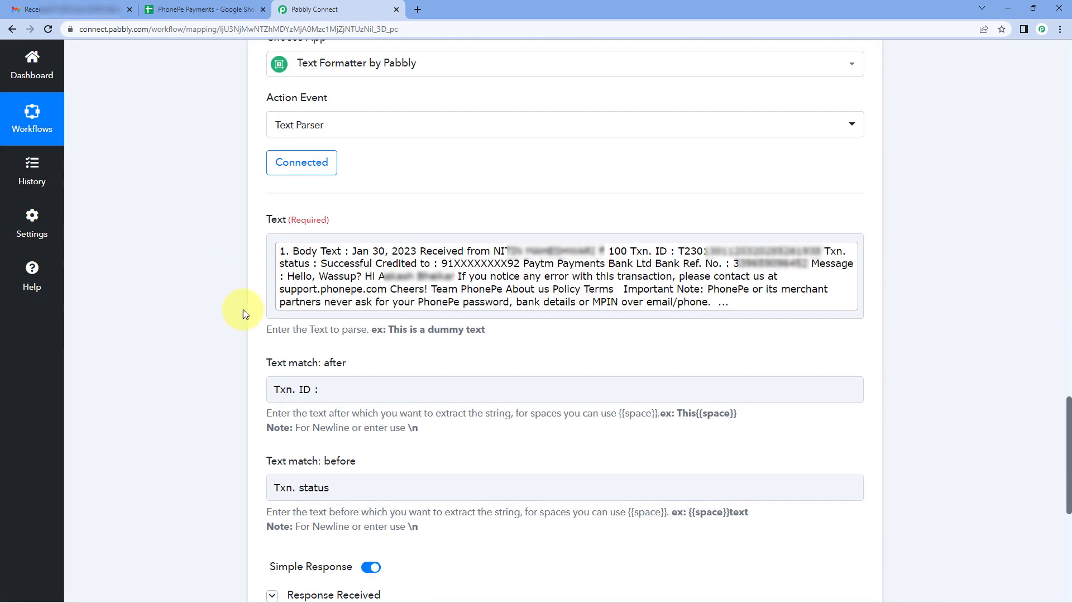
drag(359, 369, 251, 371)
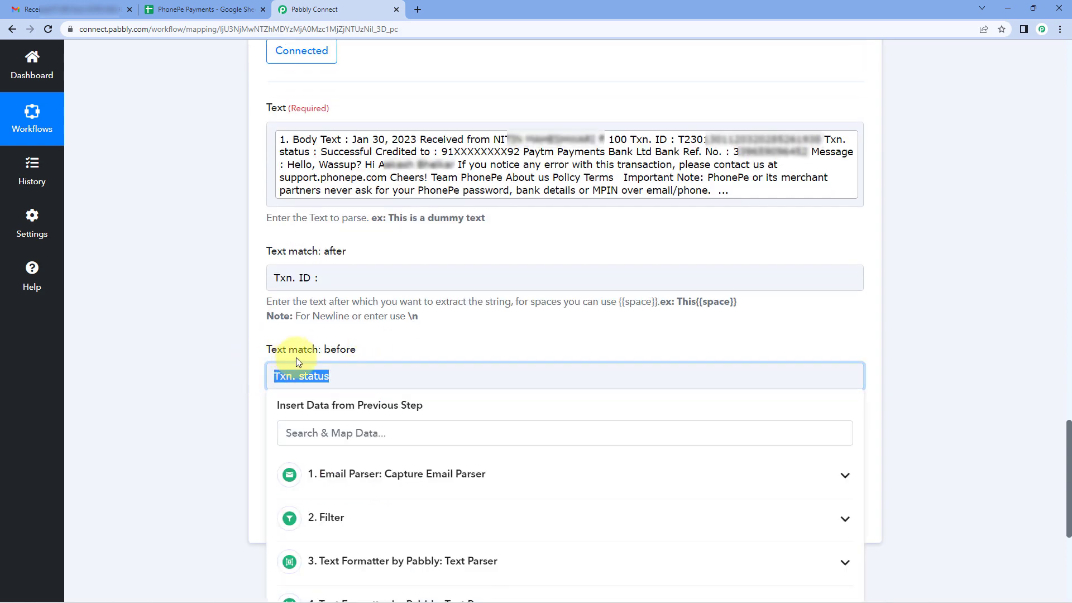
key(BackSpace)
drag(351, 281, 233, 293)
key(ctrl+v)
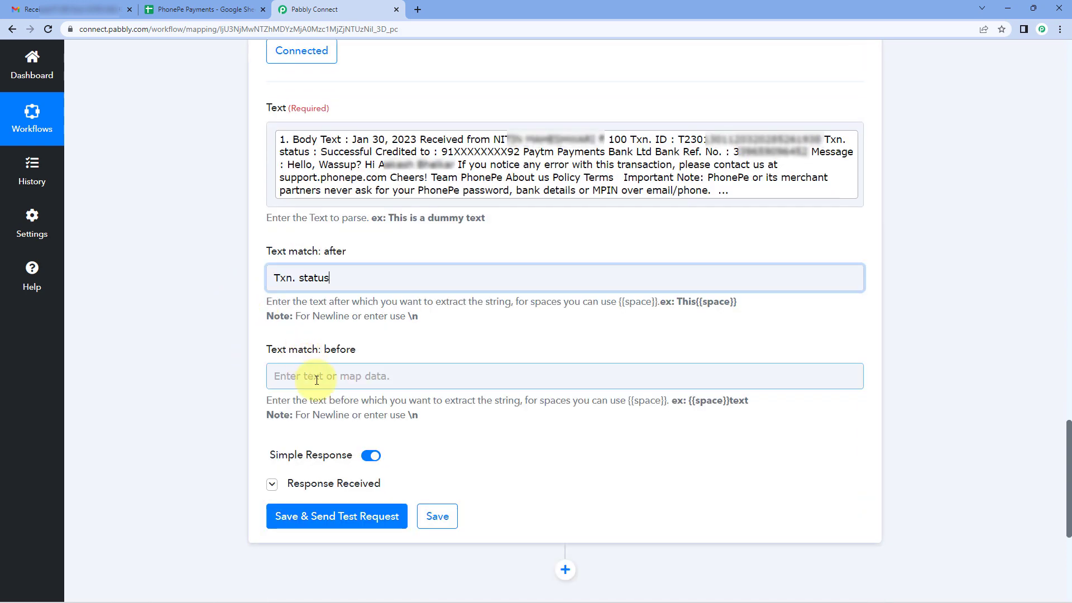
Set step 7's Text match: before to "Credited to", then save and send the test request.
click(316, 380)
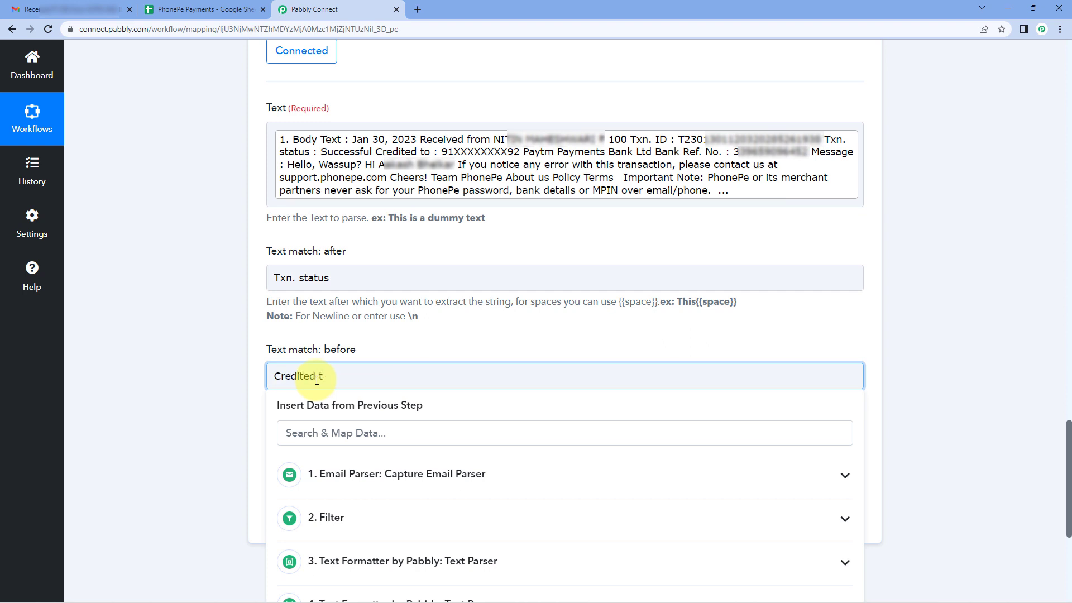
click(305, 344)
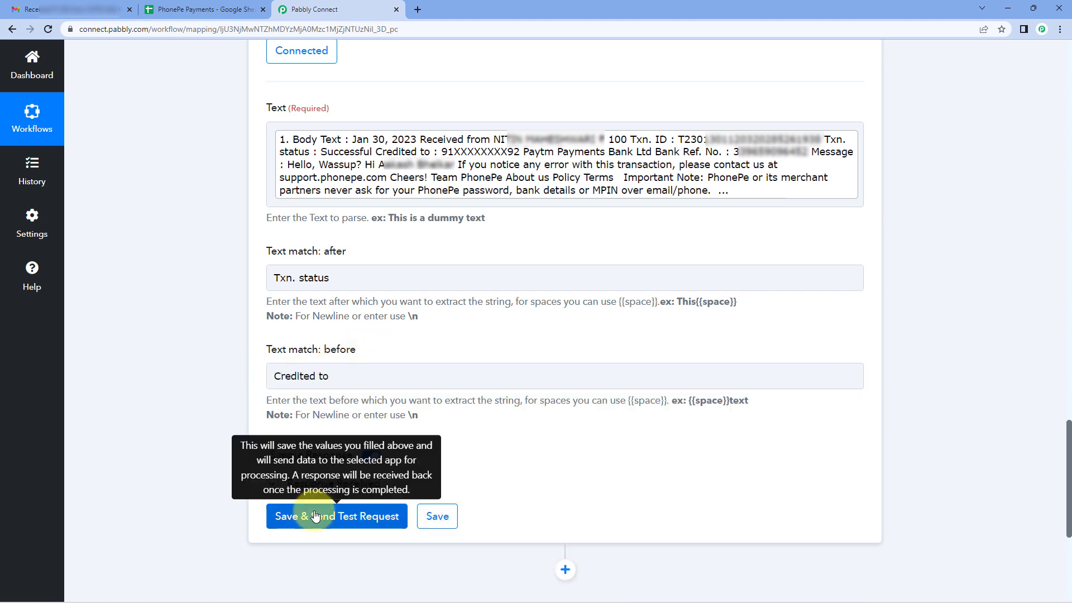
click(296, 515)
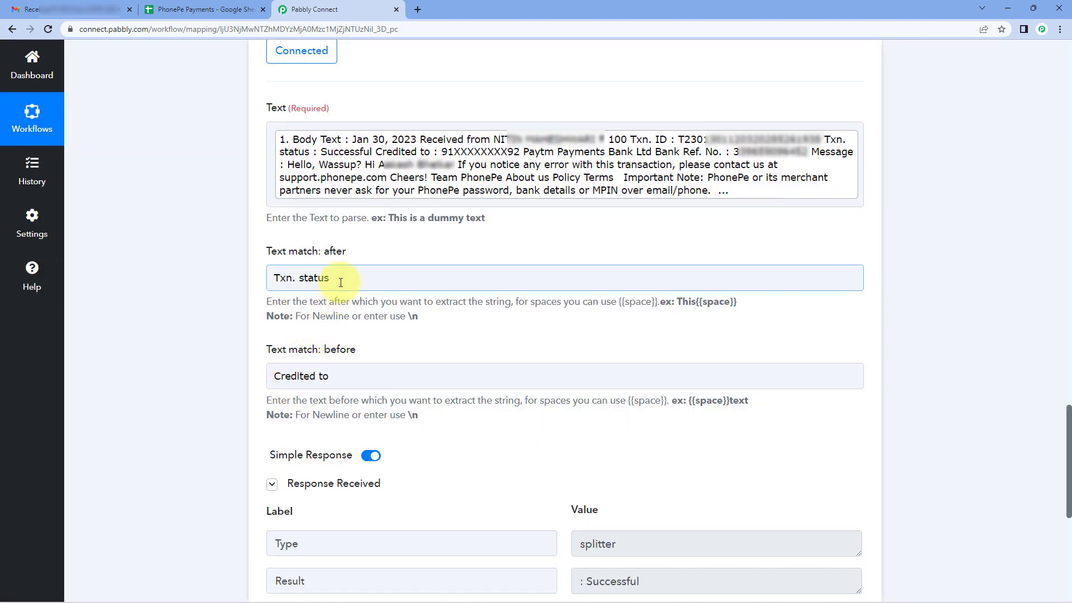
Extend step 7's Text match: after to "Txn. status :", then resend the test request and check the extracted status.
click(340, 282)
click(247, 304)
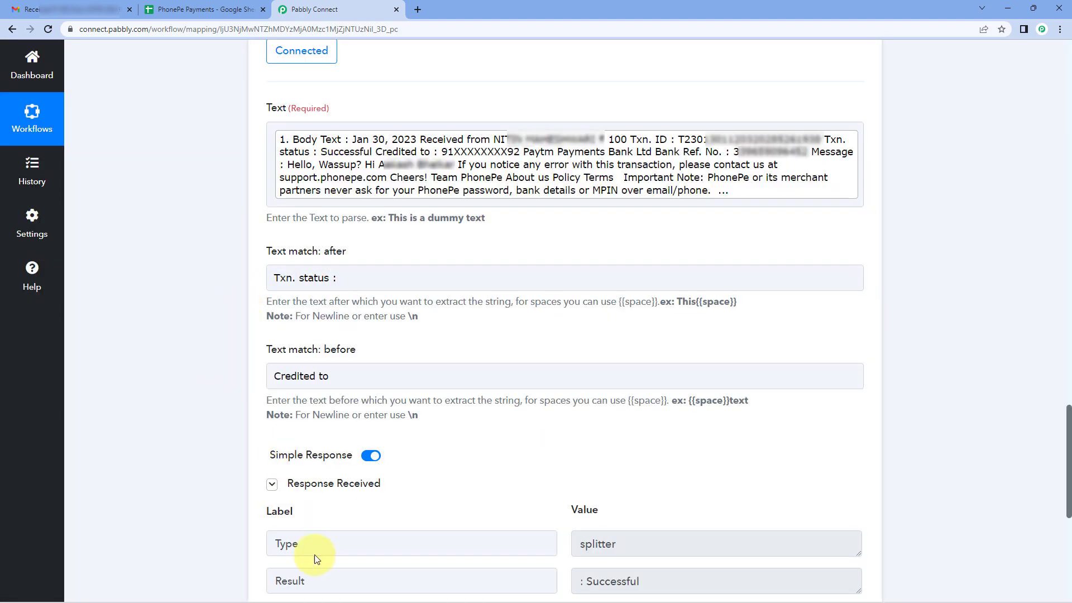
click(273, 483)
click(286, 514)
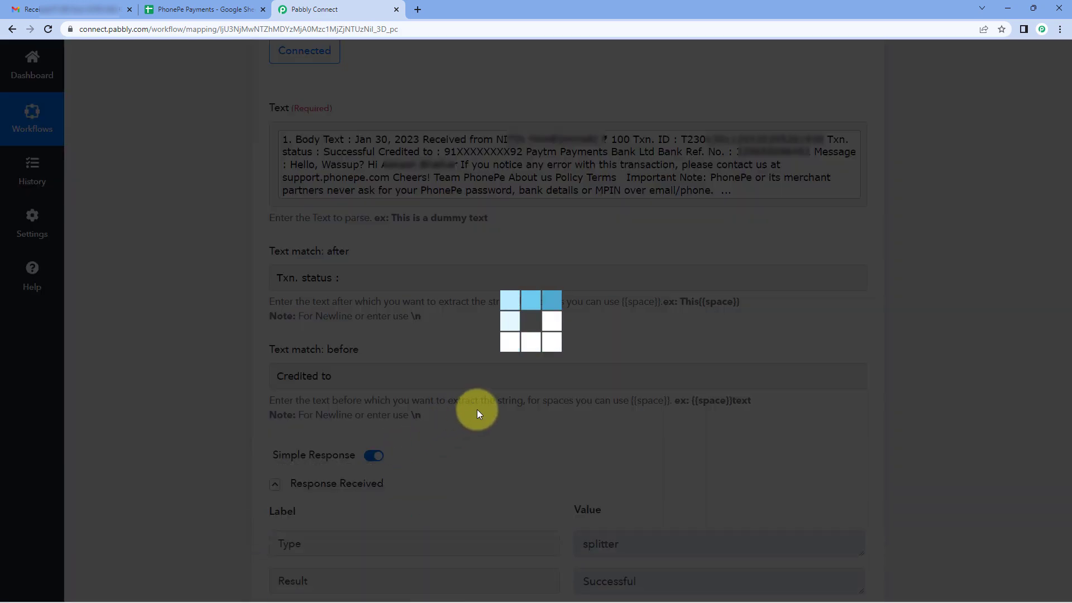
scroll(498, 435, down, 1)
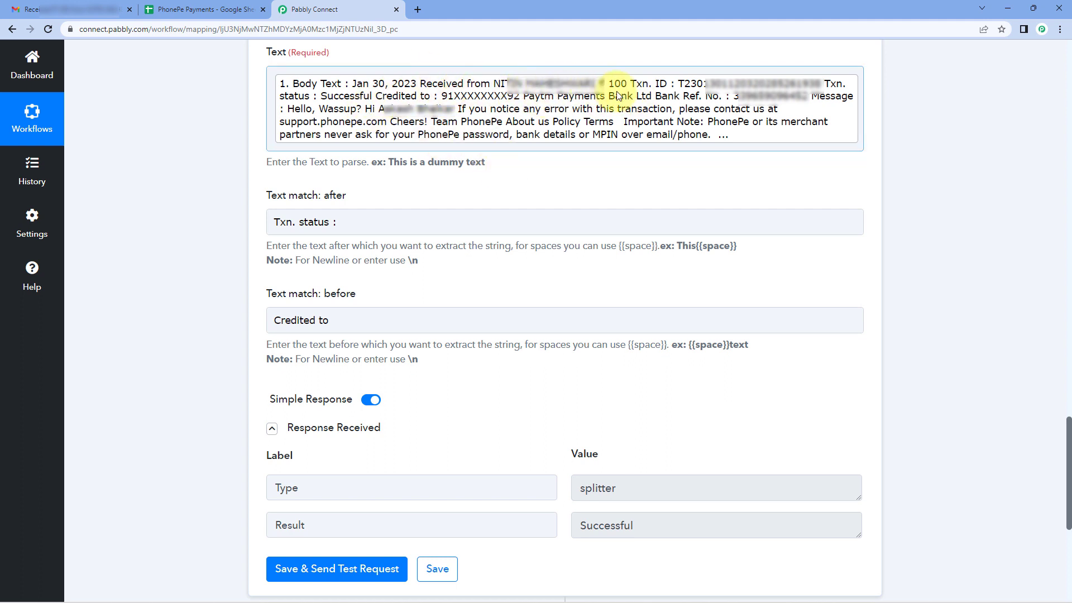
Collapse Text Parser step 7, copy it and paste the copy directly below as step 8.
scroll(625, 168, up, 5)
click(670, 96)
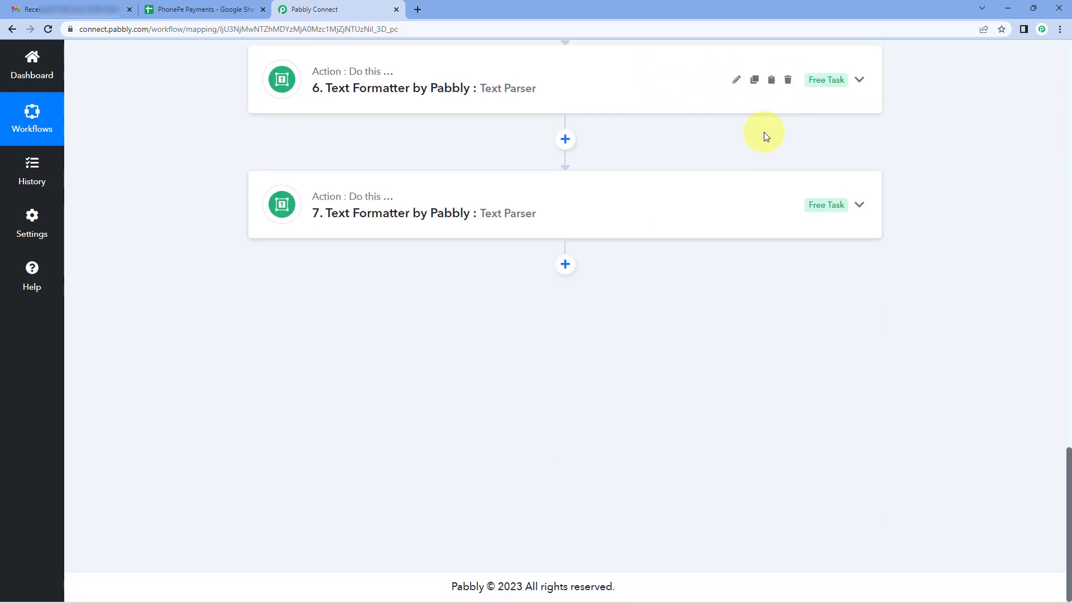
click(755, 205)
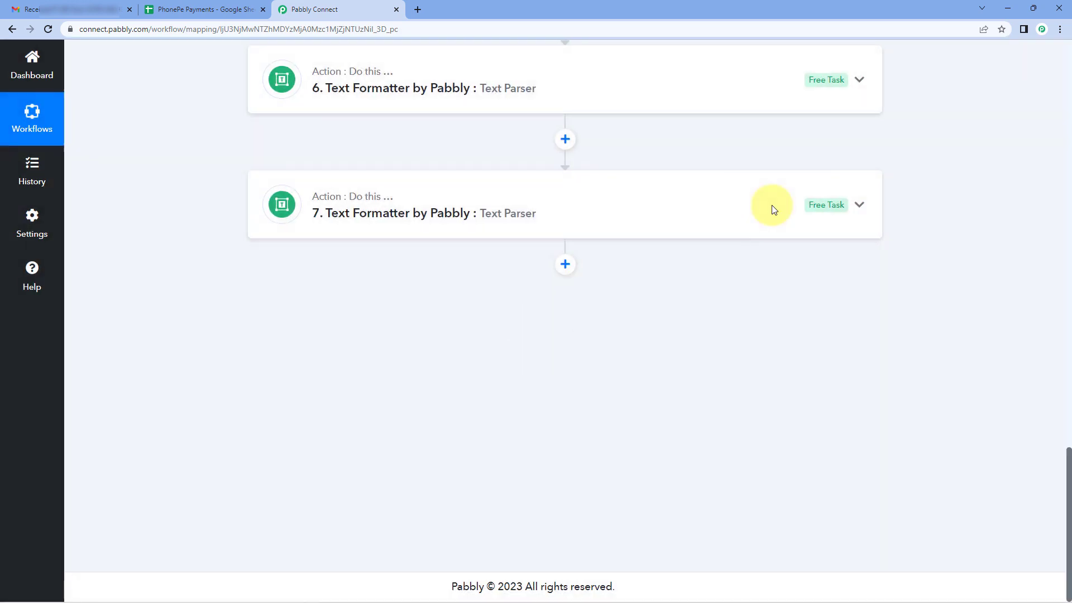
click(772, 204)
In Text Parser step 8, move "Credited to" from Text match: before to Text match: after and complete it as "Credited to :".
click(436, 320)
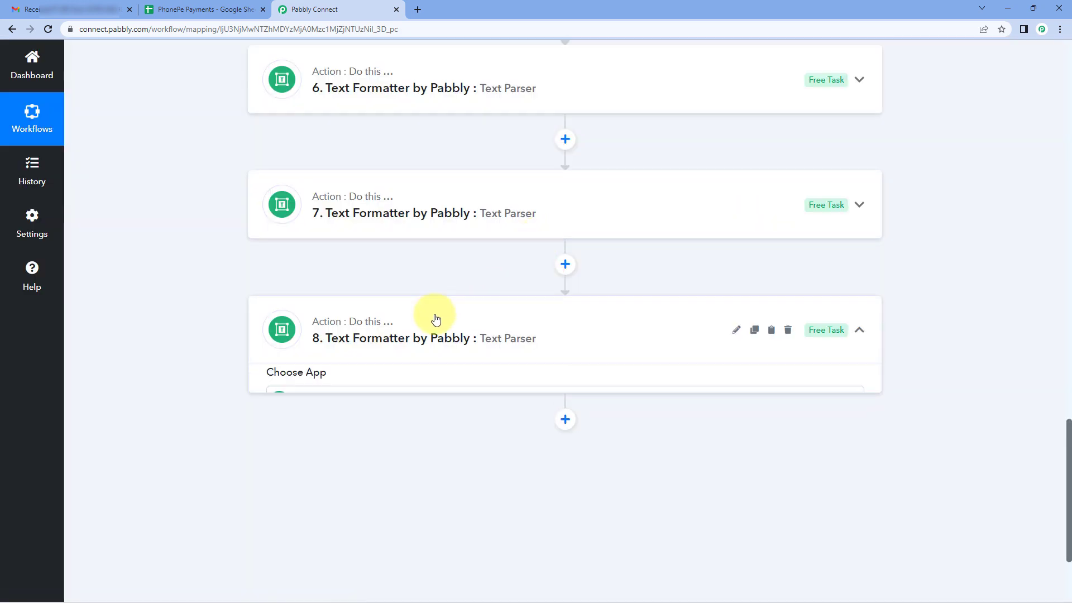
scroll(206, 343, down, 6)
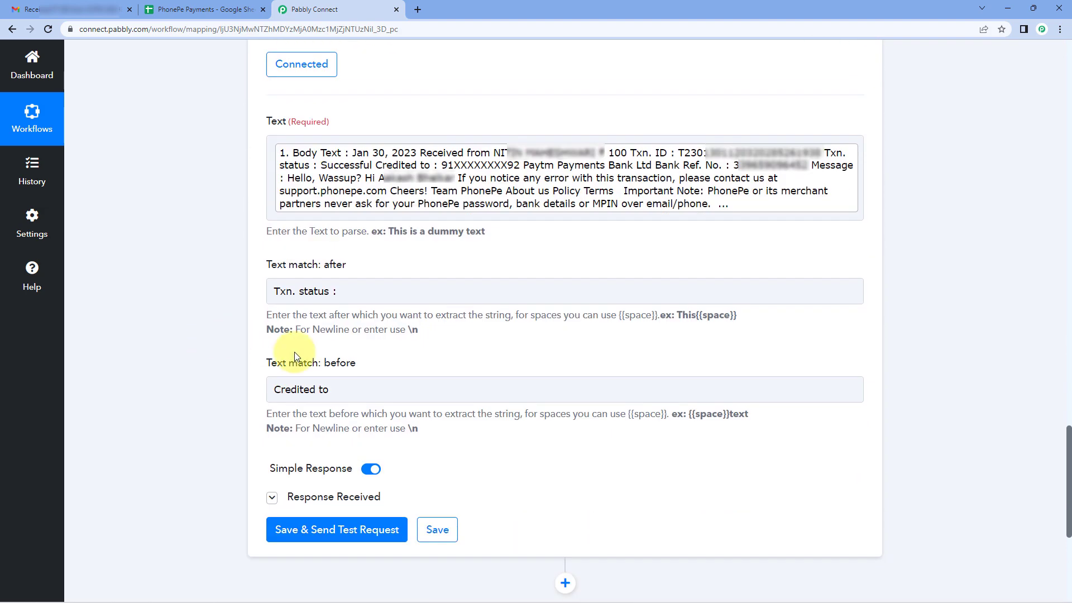
drag(342, 389, 243, 391)
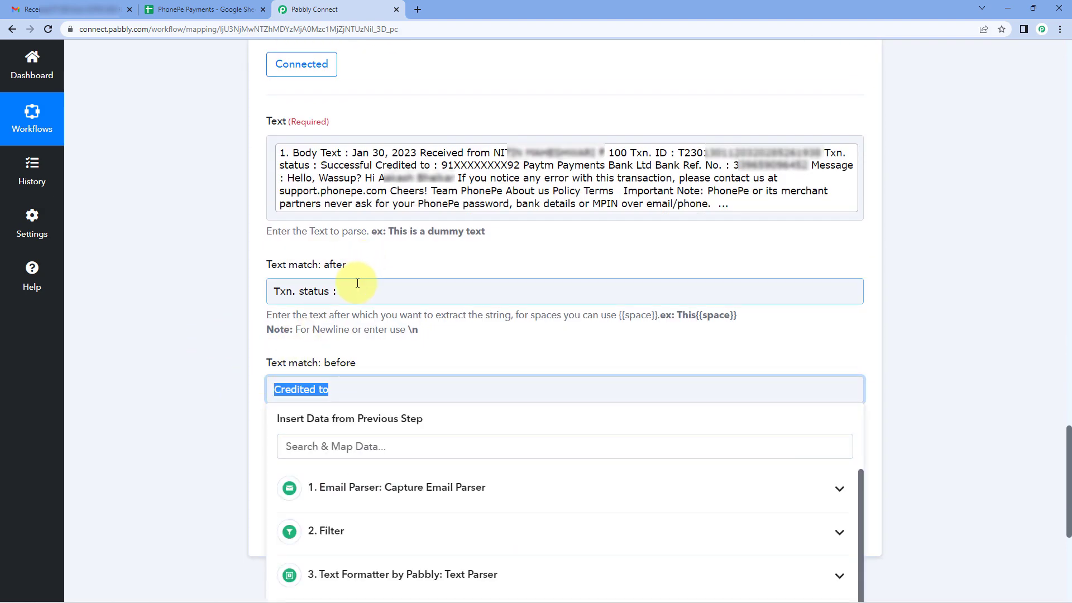
key(ctrl+c)
drag(357, 283, 243, 294)
key(ctrl+v)
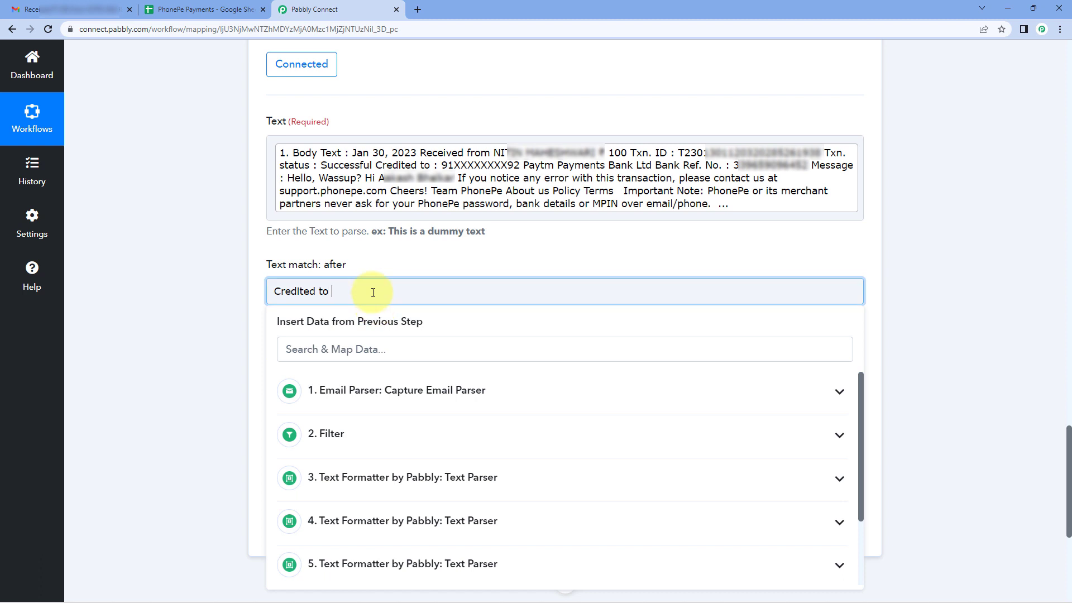
click(430, 247)
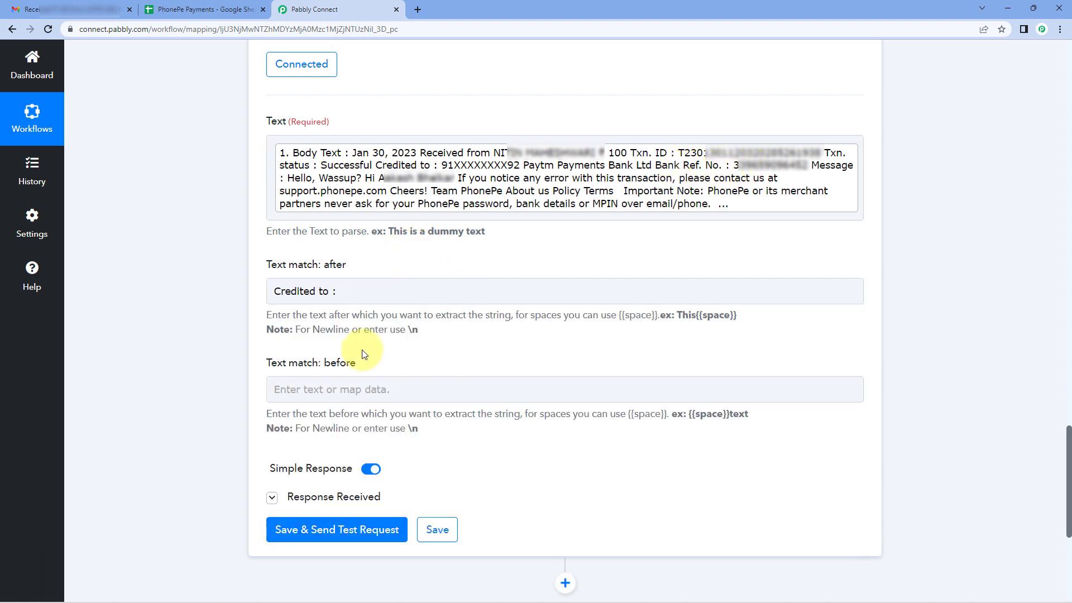
Set step 8's Text match: before to "Ref. No", then save and send the test request.
click(328, 389)
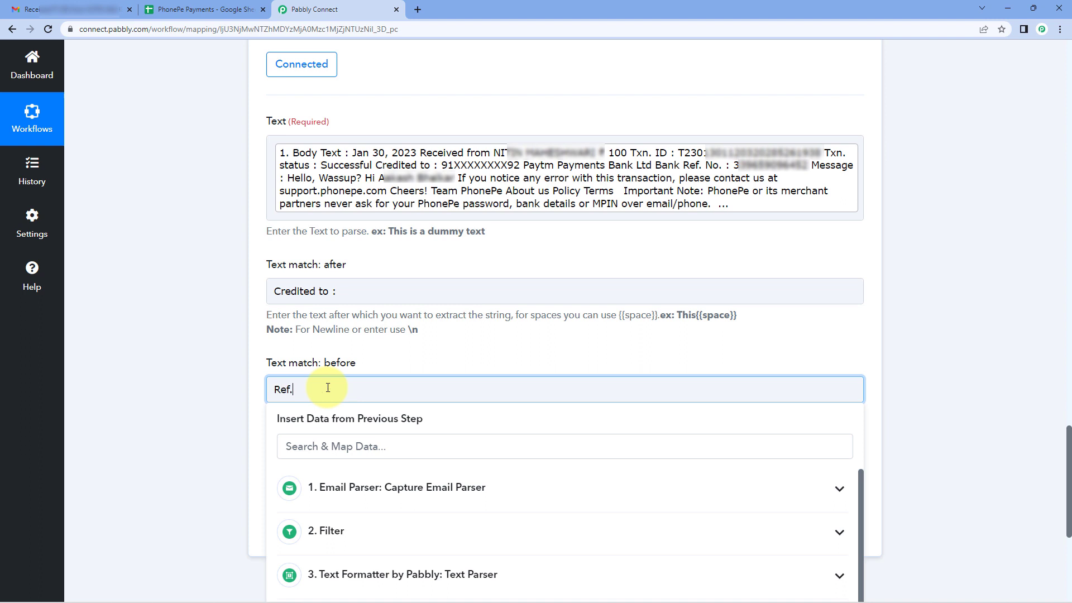
click(193, 388)
click(301, 530)
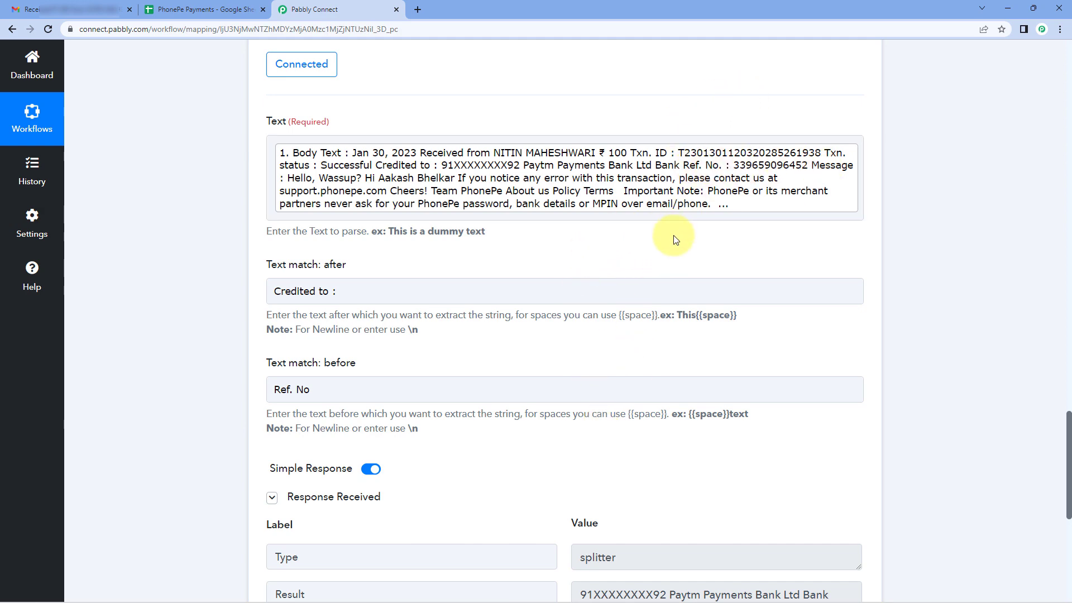
Collapse Text Parser step 8, copy it and paste the copy directly below as step 9.
scroll(673, 229, up, 4)
click(636, 90)
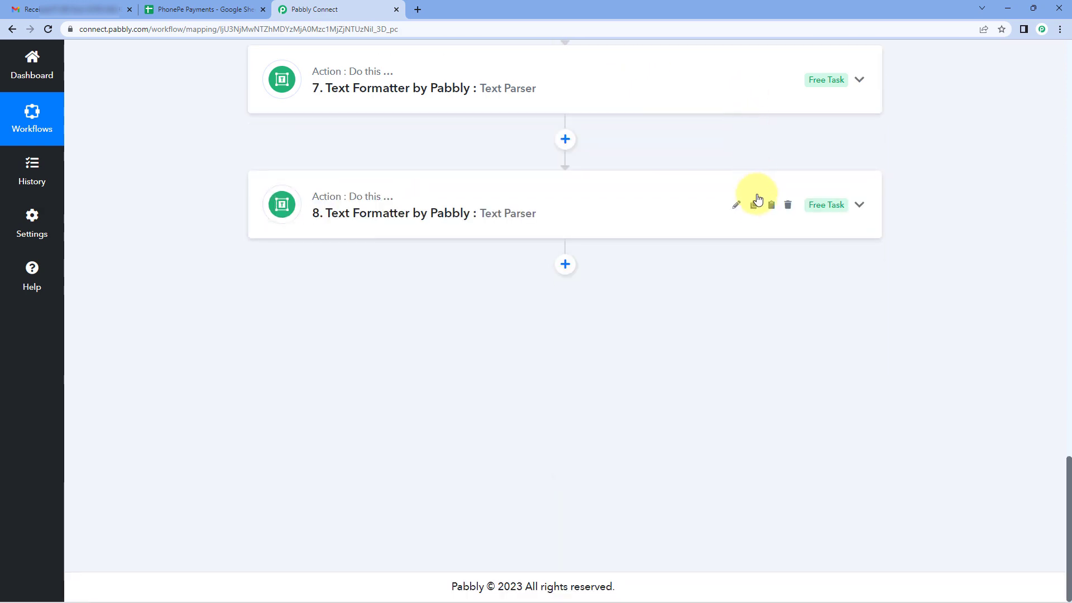
click(756, 202)
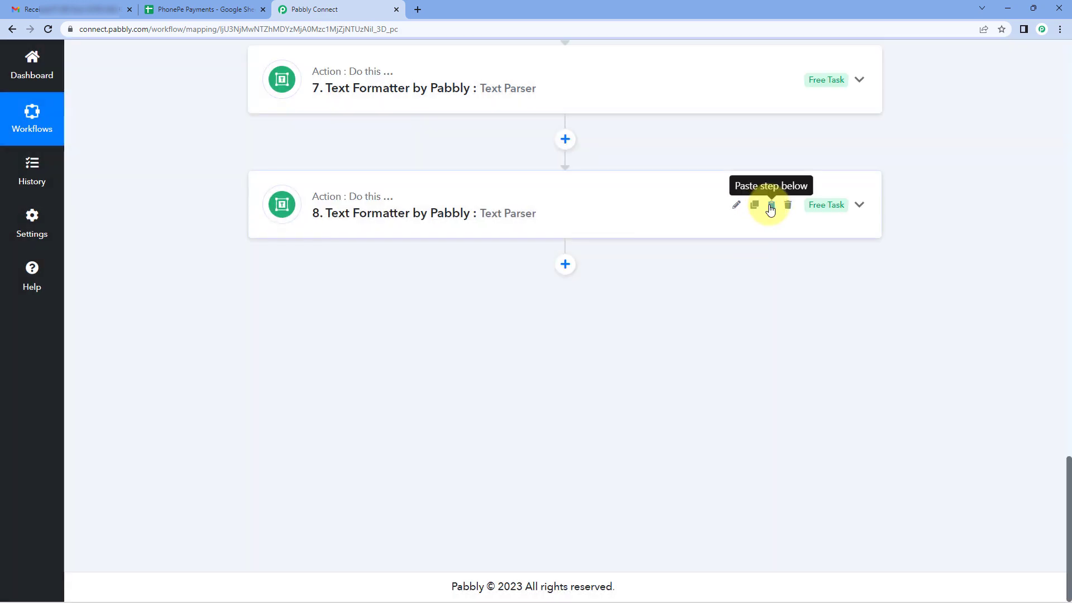
click(771, 208)
In Text Parser step 9, move "Ref. No" from Text match: before to Text match: after and complete it as "Ref. No. :".
scroll(398, 289, down, 2)
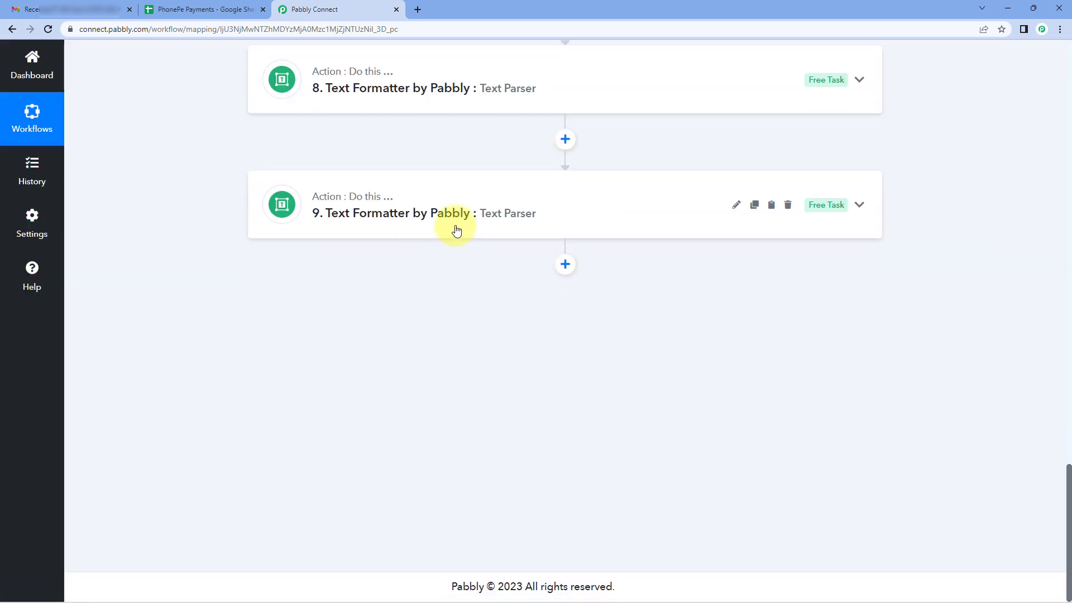
click(456, 230)
scroll(229, 270, down, 6)
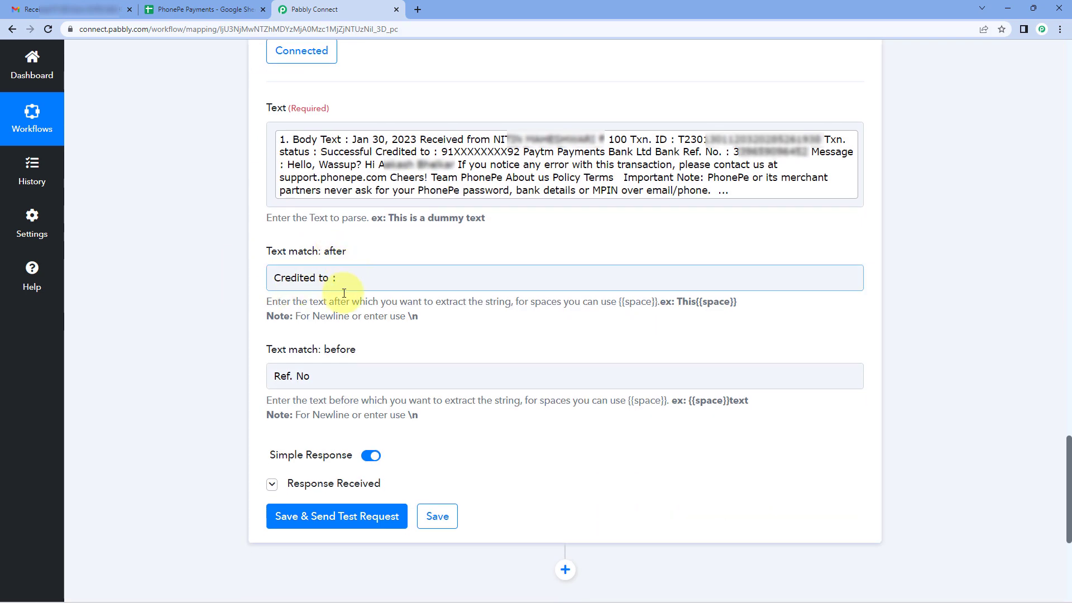
drag(342, 373, 265, 367)
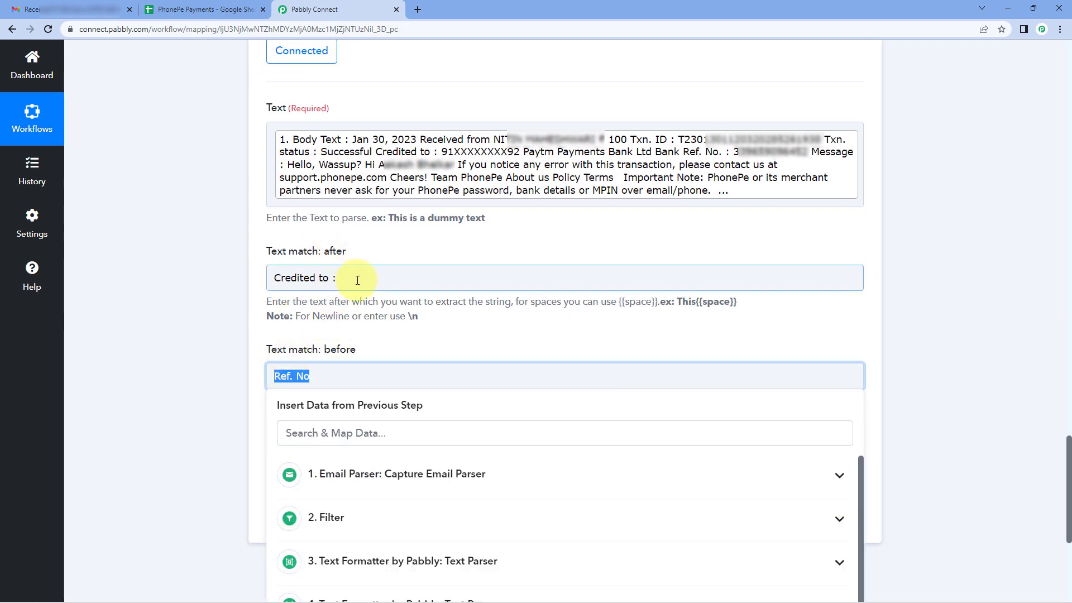
drag(357, 279, 270, 280)
key(ctrl+v)
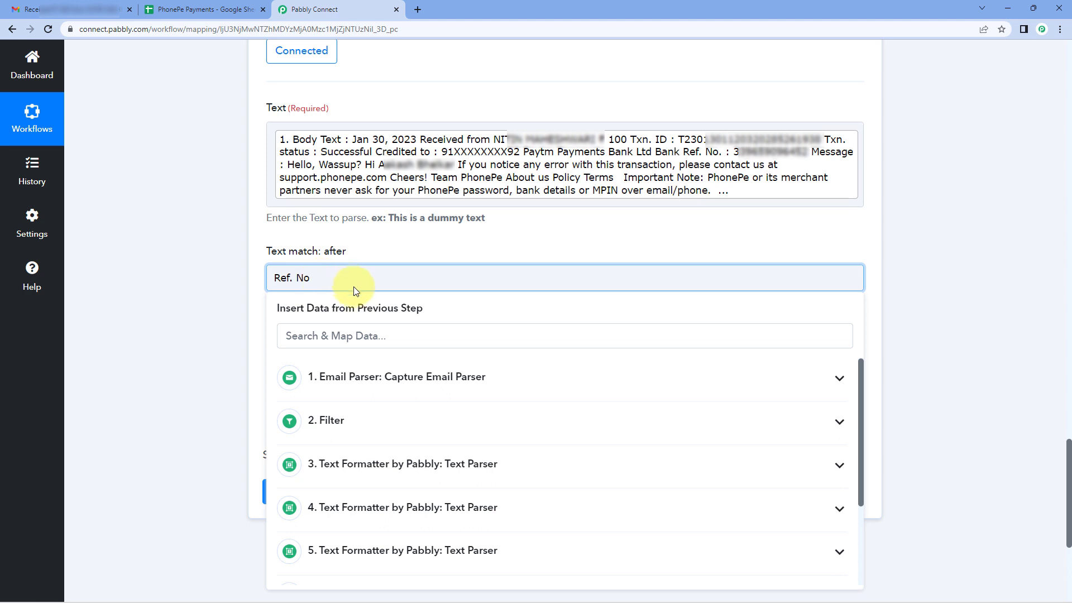
click(263, 280)
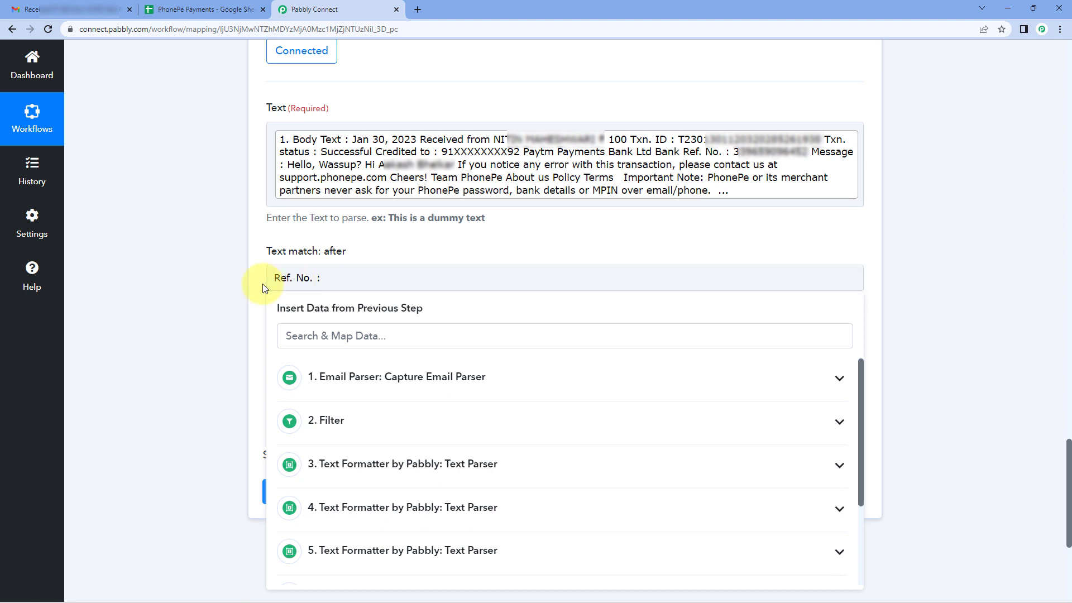
scroll(264, 281, down, 1)
Set step 9's Text match: before to "Message :", then save and send the test request and check the extracted reference number.
click(311, 320)
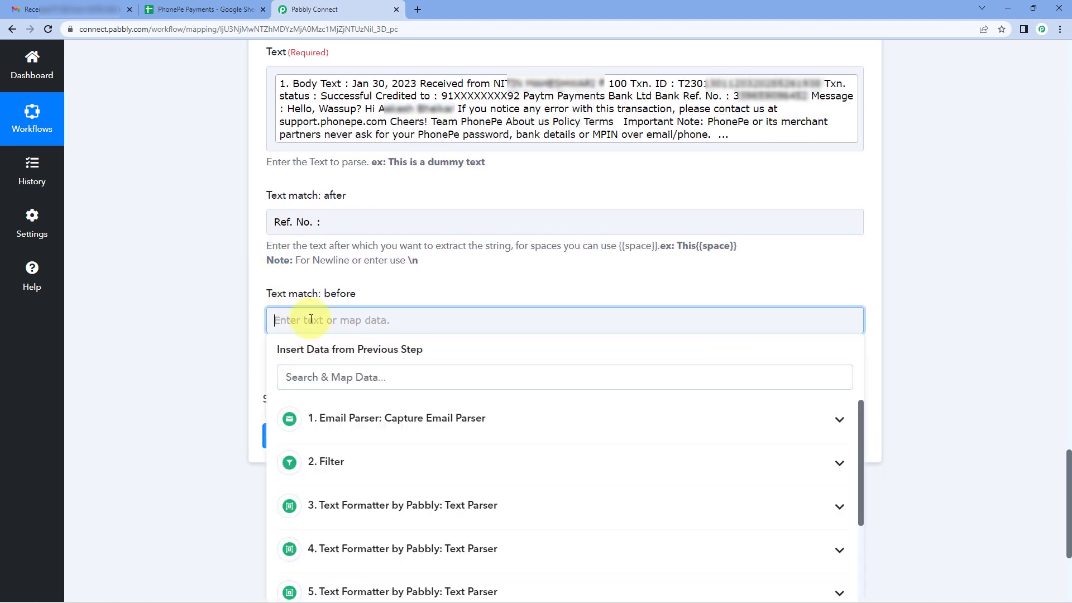
text(Message :)
click(256, 308)
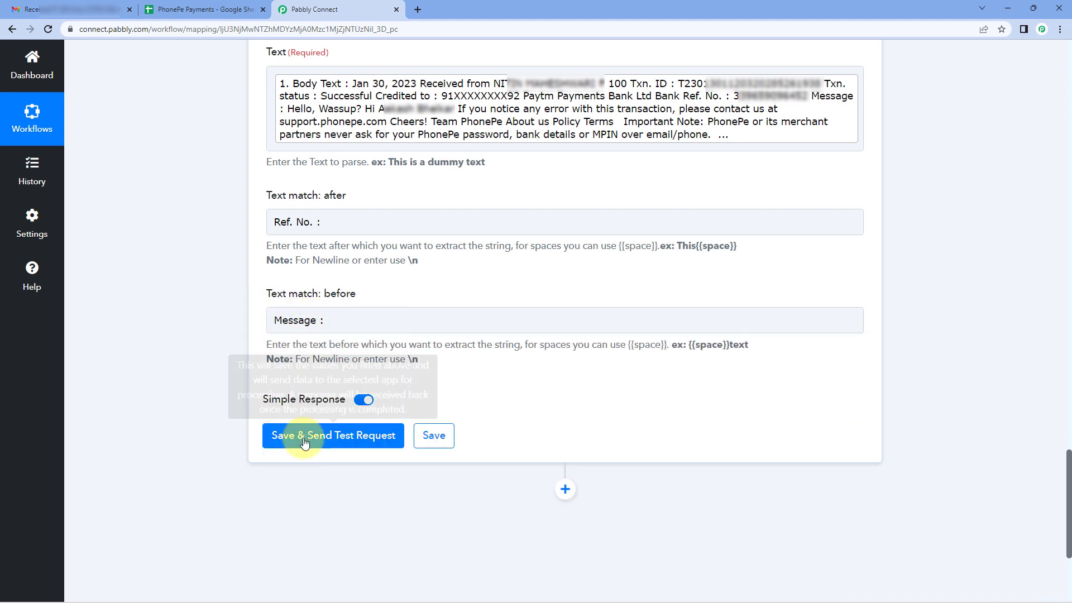
click(277, 435)
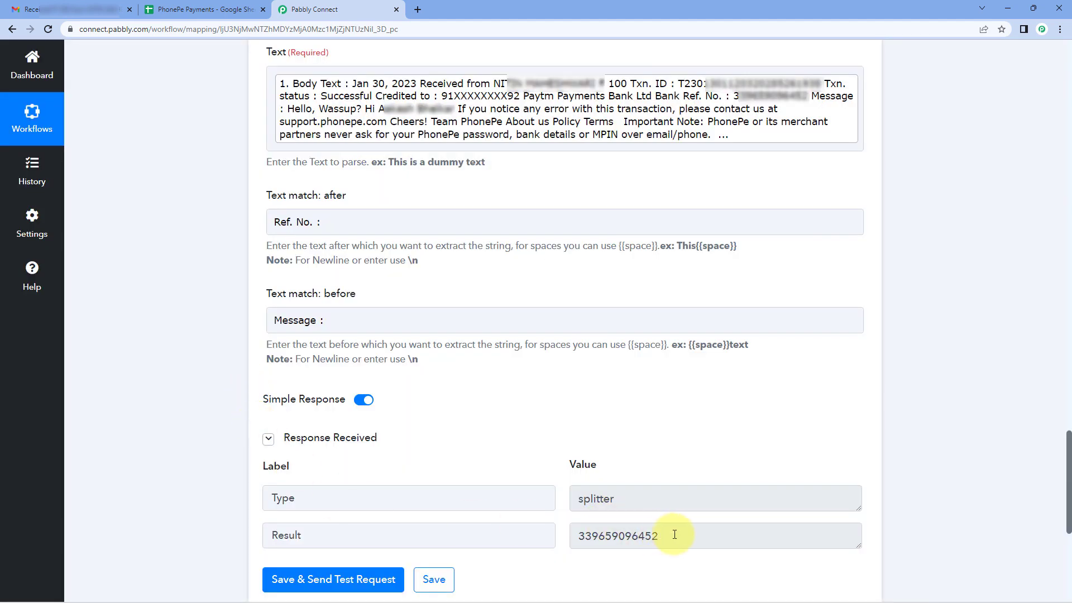
double_click(675, 535)
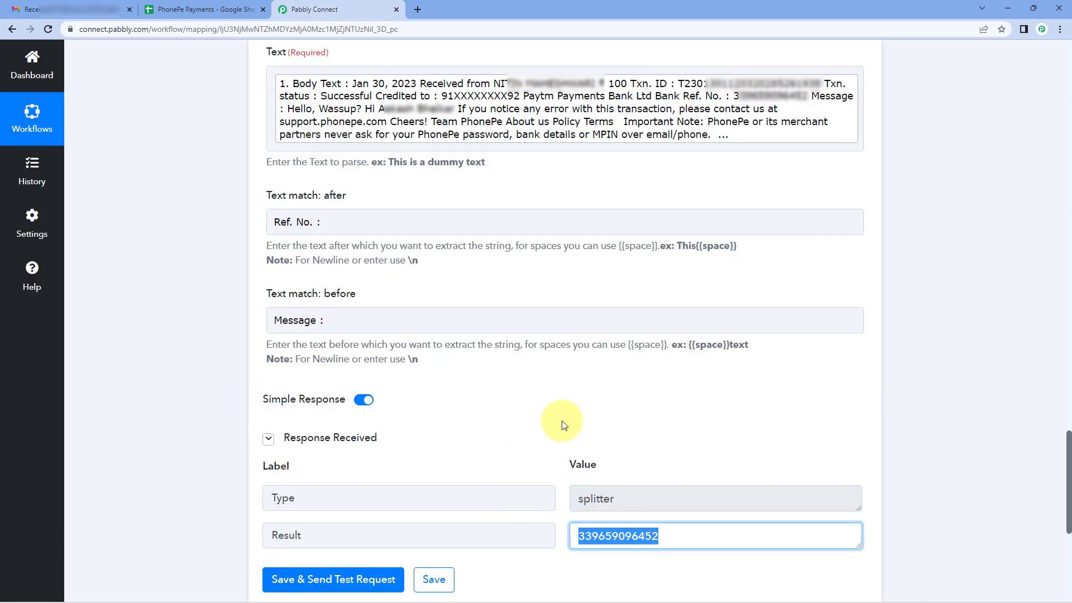
Collapse Text Parser step 9, copy it and paste the copy directly below as step 10.
scroll(695, 184, up, 4)
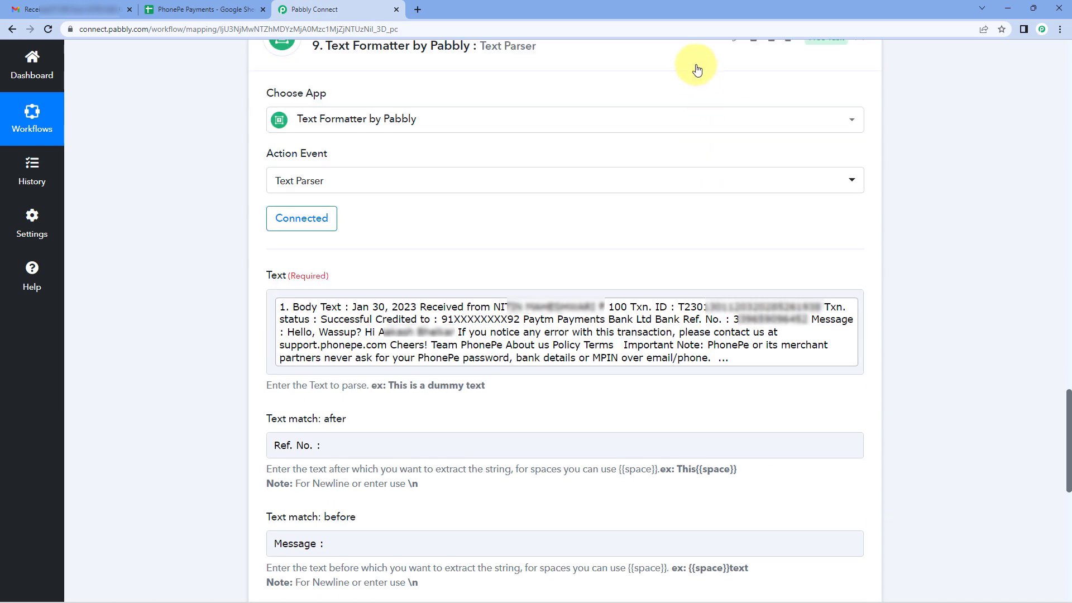
click(697, 66)
click(754, 254)
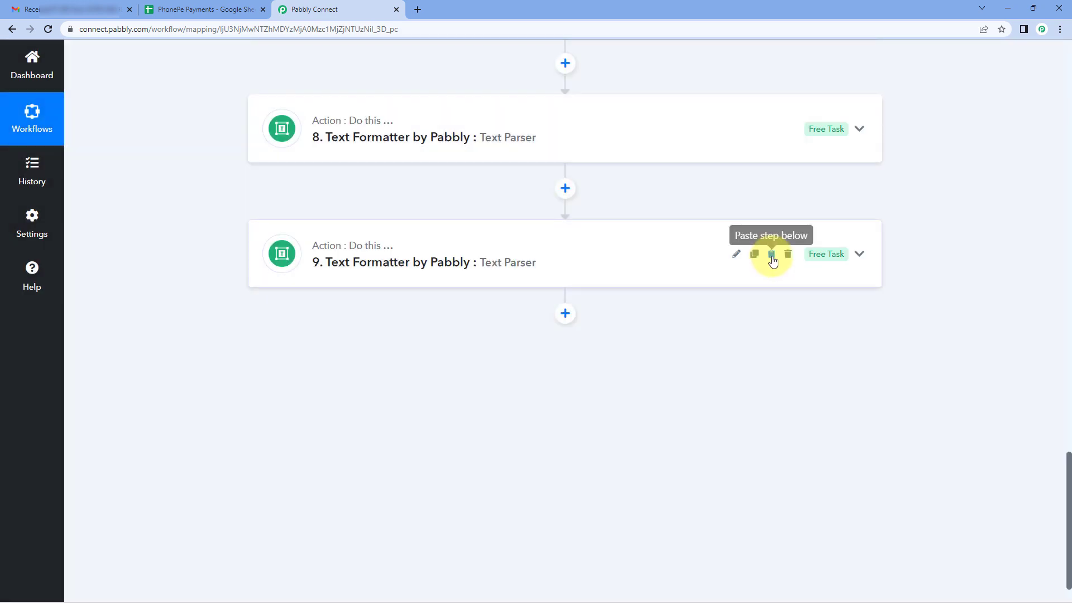
click(772, 254)
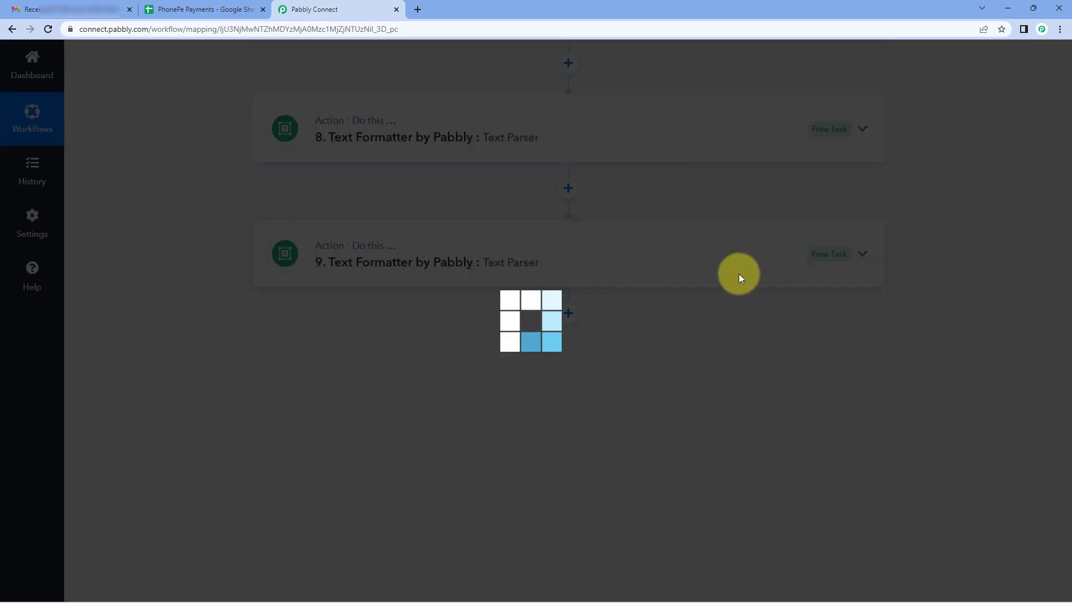
In Text Parser step 10, copy "Message :" from Text match: before into Text match: after, replacing "Ref. No. :".
click(502, 371)
scroll(199, 349, down, 9)
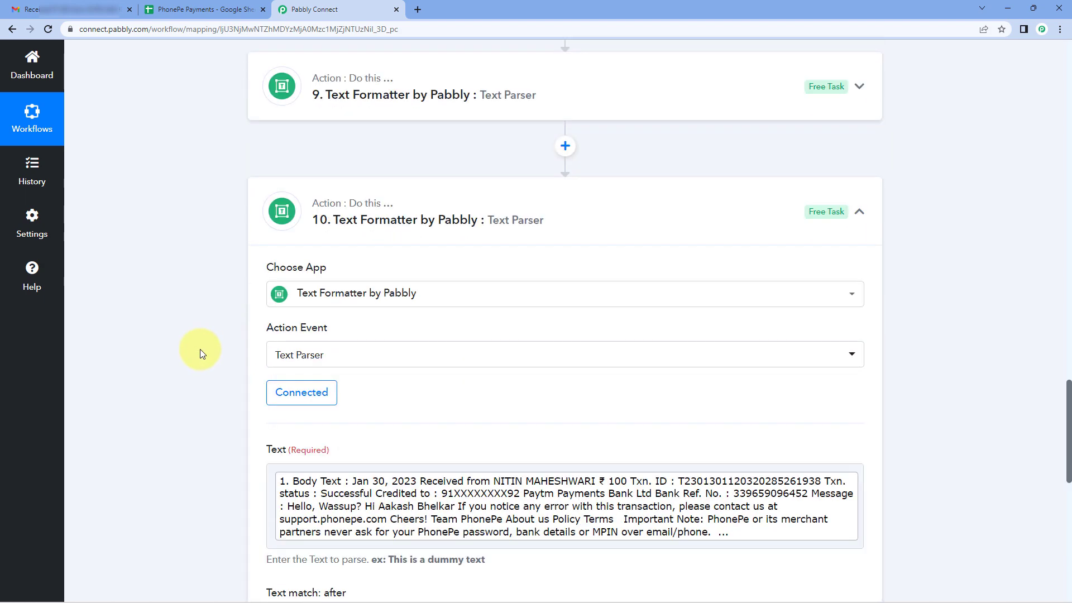
scroll(200, 349, up, 1)
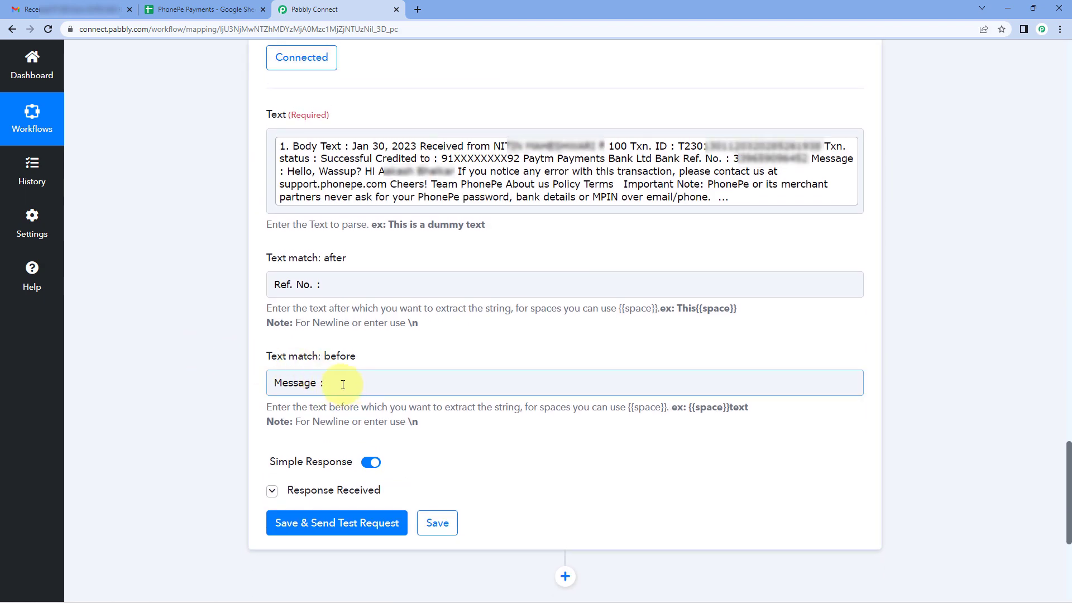
drag(343, 384, 263, 394)
key(ctrl+c)
drag(326, 296, 253, 293)
key(ctrl+v)
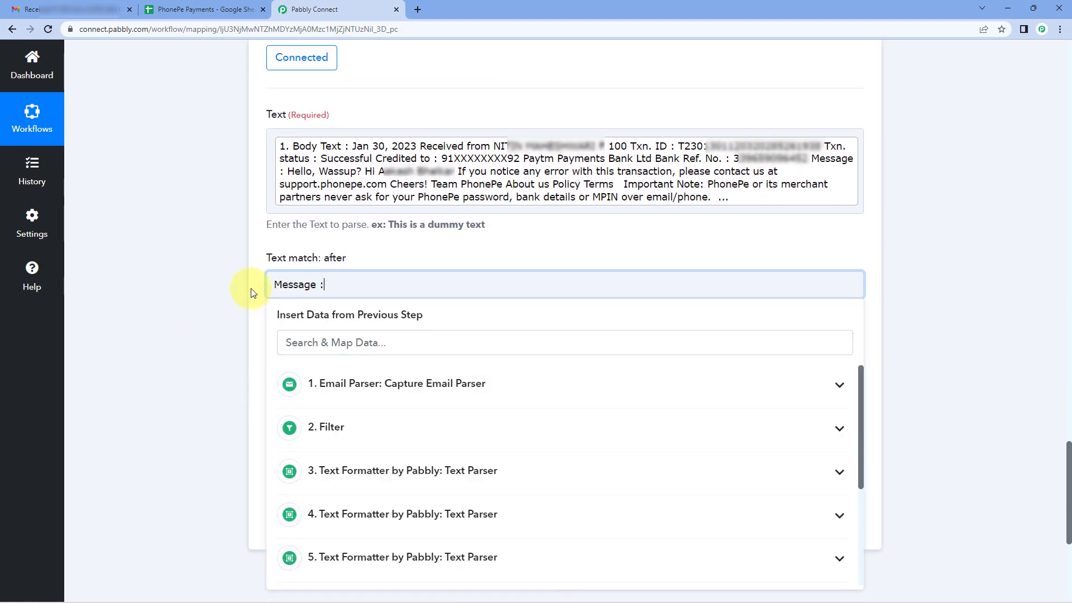
click(251, 293)
Replace the contents of step 10's Text match: before with "Hi".
drag(340, 380, 253, 347)
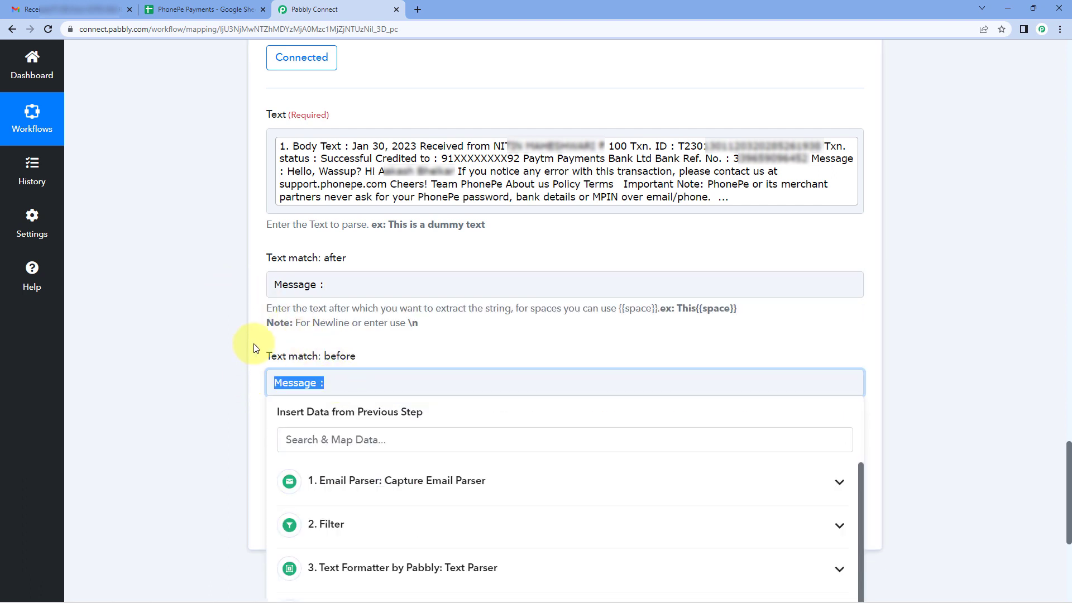
key(BackSpace)
text(Hi)
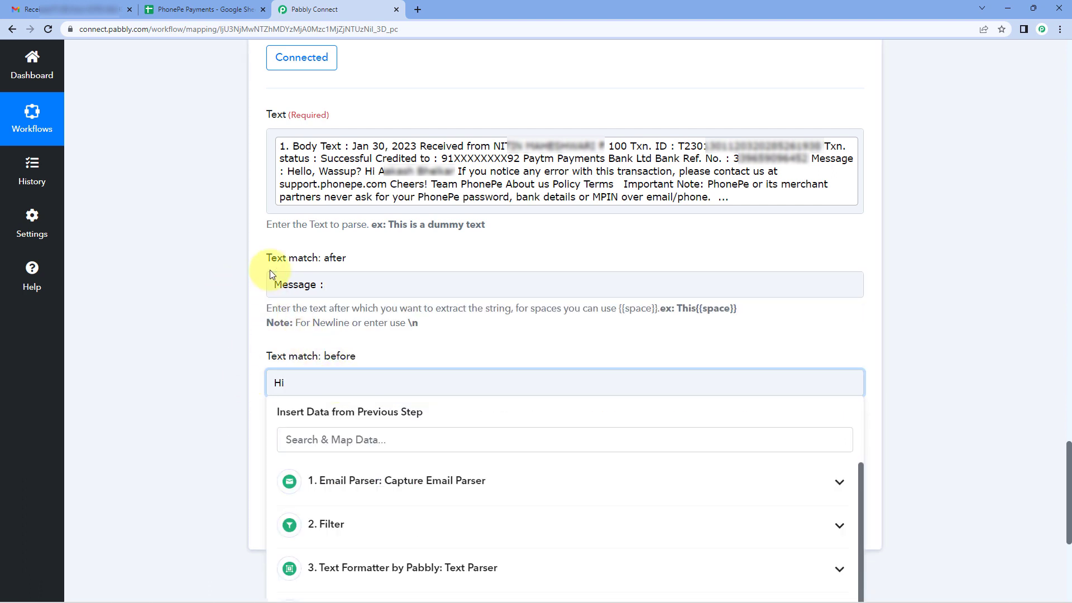
click(270, 270)
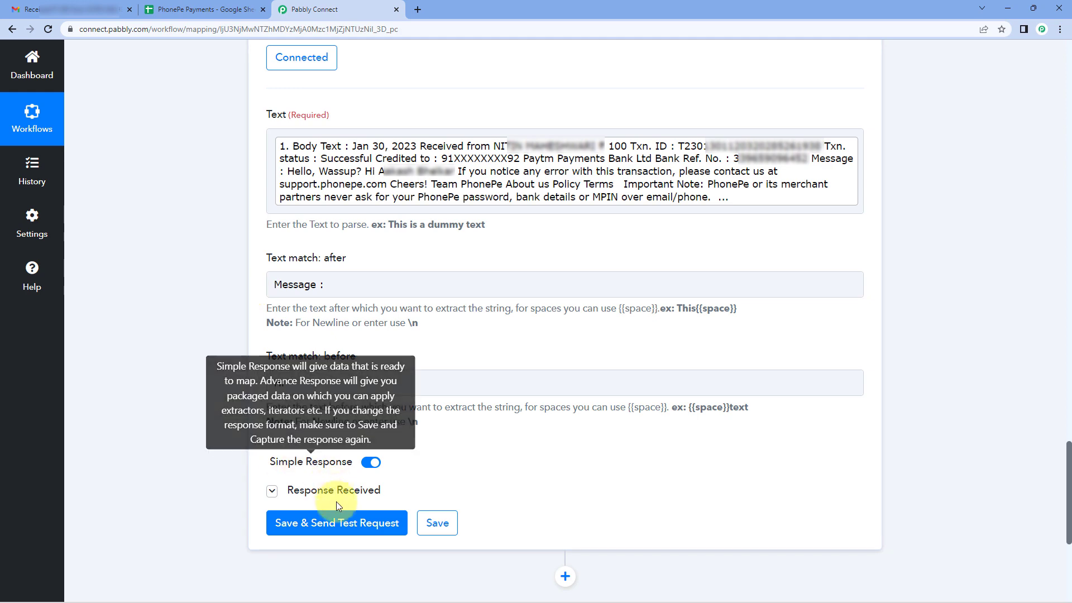
Save and send the test request for Text Parser step 10 and check the extracted message text.
click(335, 523)
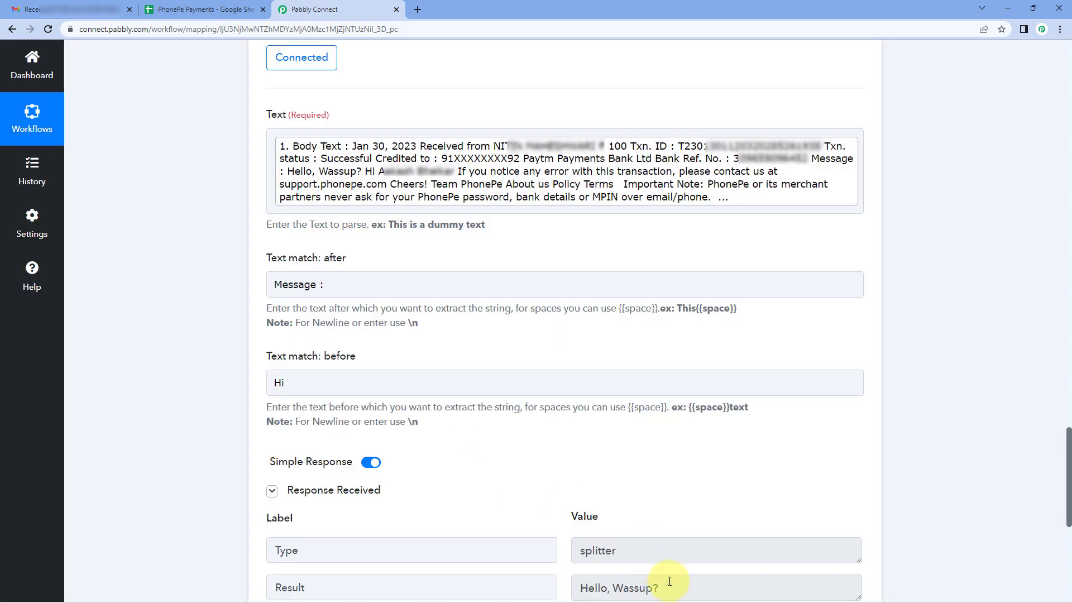
drag(669, 581, 545, 503)
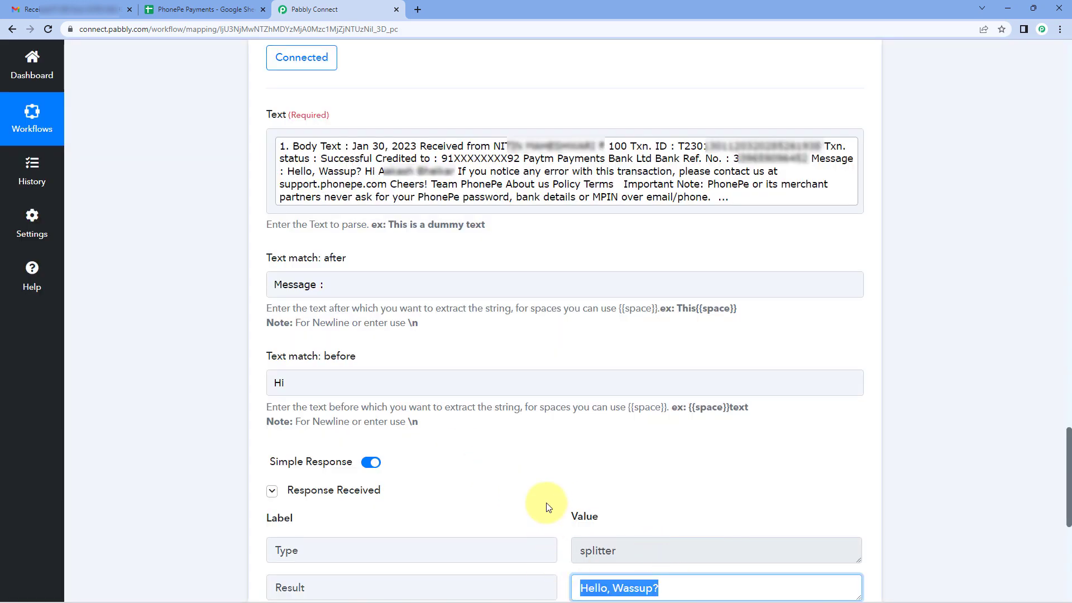
click(545, 502)
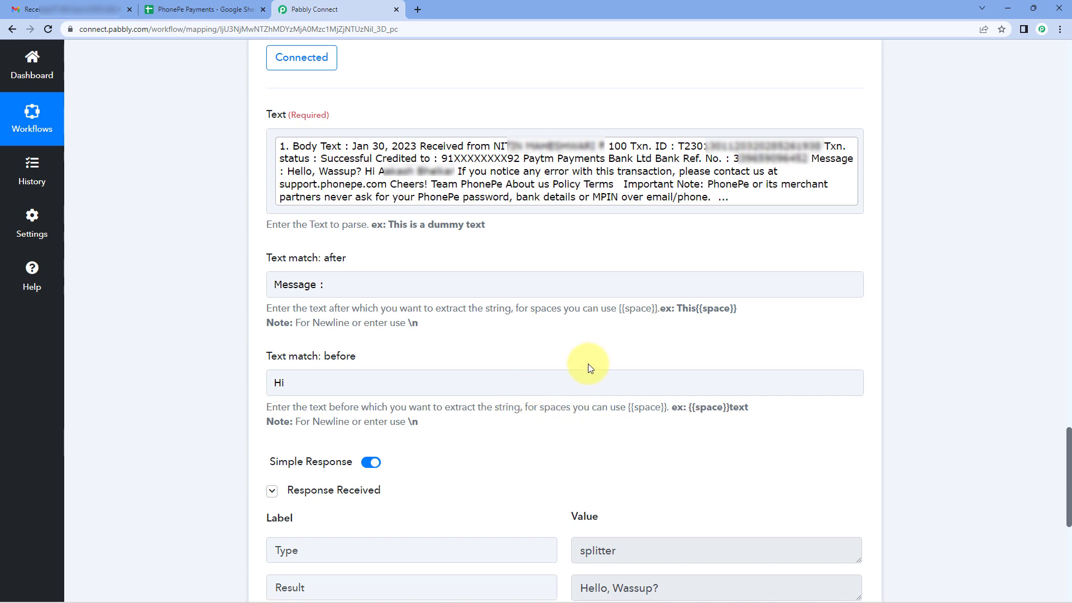
Collapse Text Parser step 10 and the Email Parser trigger step to review the workflow's sequence of steps.
scroll(598, 279, up, 4)
click(598, 139)
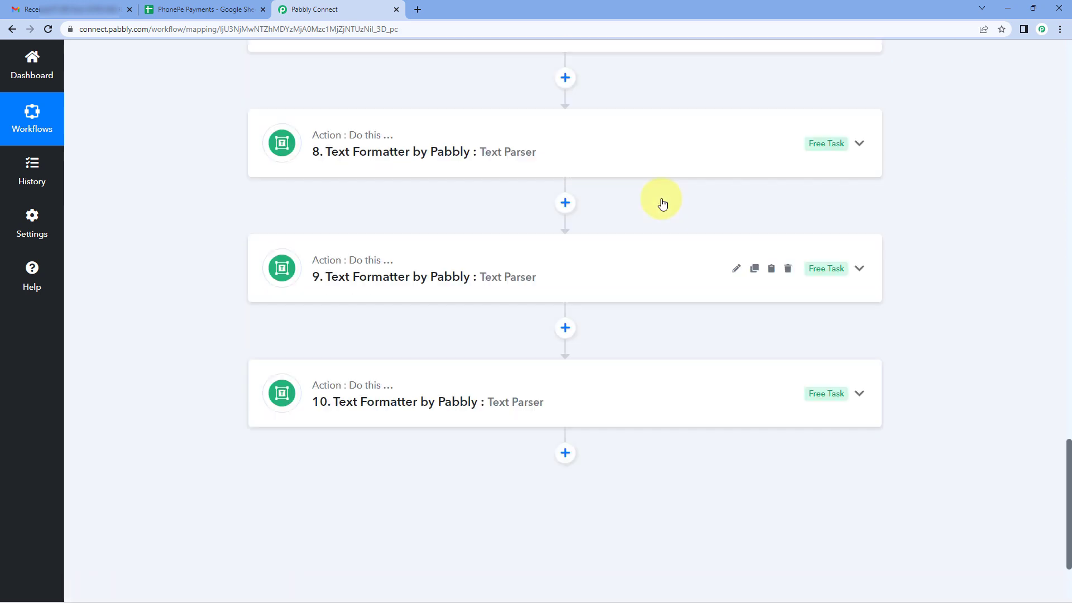
scroll(639, 267, up, 3)
scroll(640, 268, up, 8)
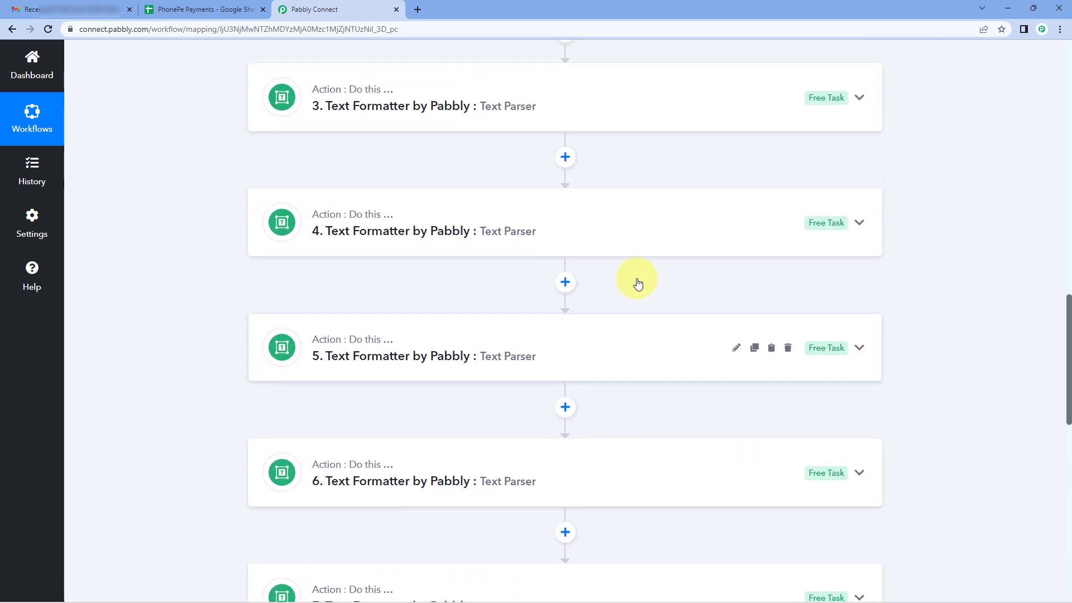
scroll(638, 283, up, 8)
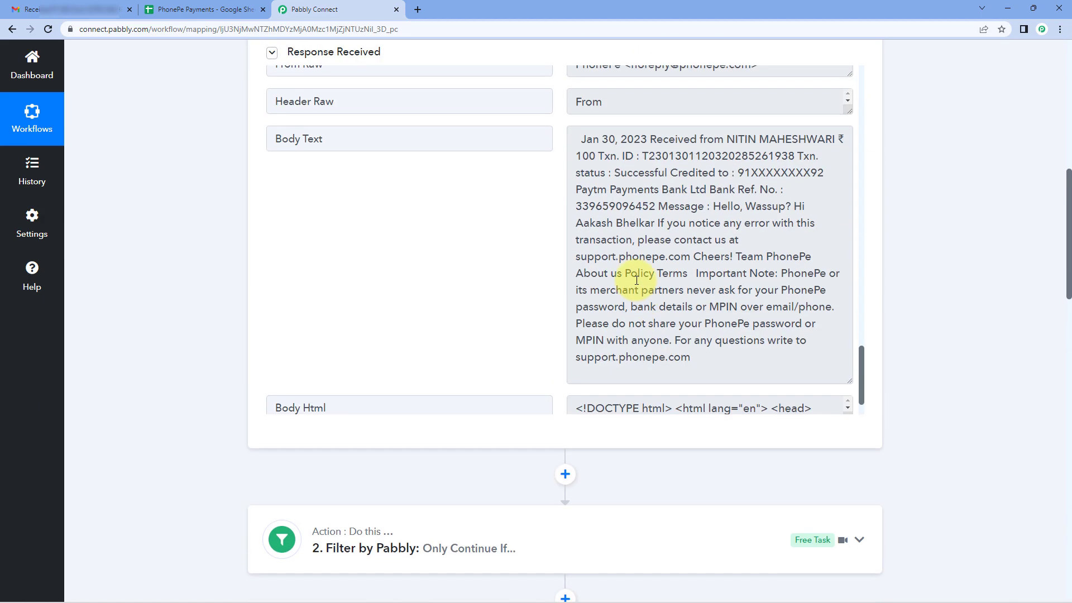
scroll(579, 282, up, 10)
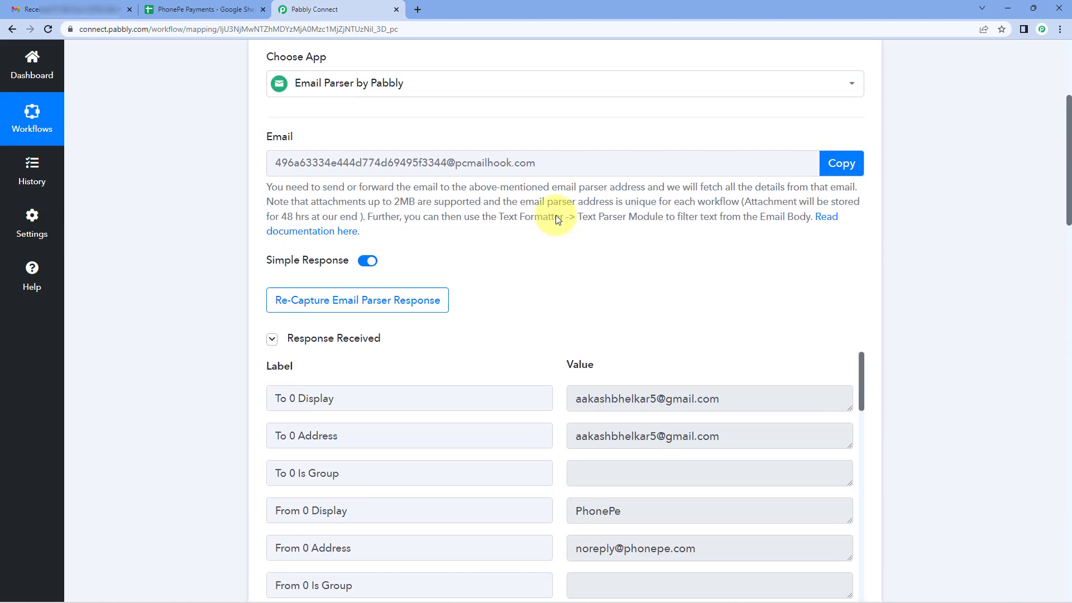
scroll(555, 219, up, 3)
click(550, 156)
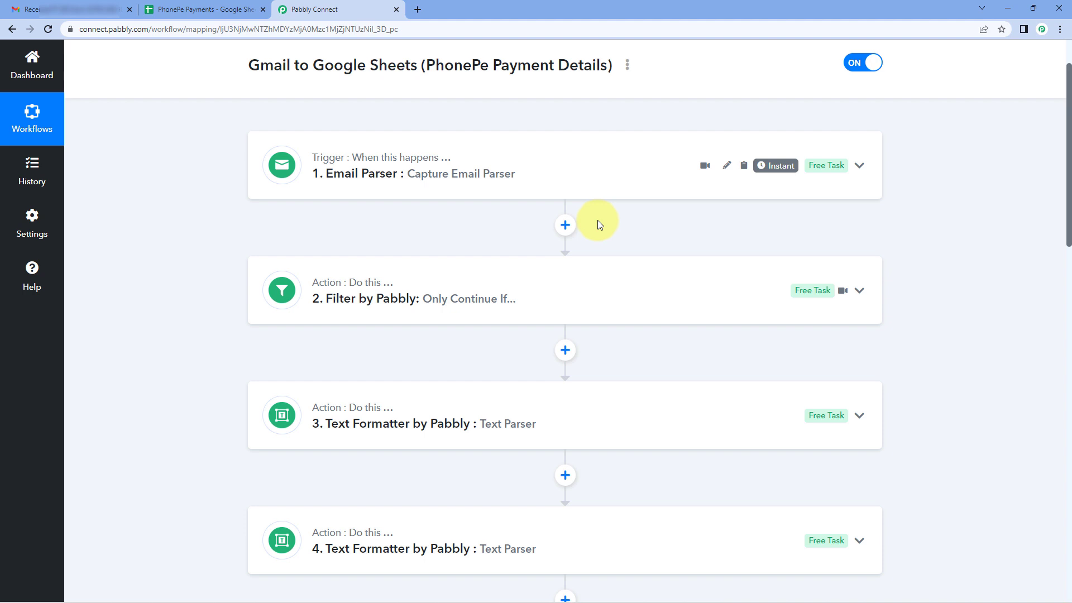
scroll(515, 289, down, 1)
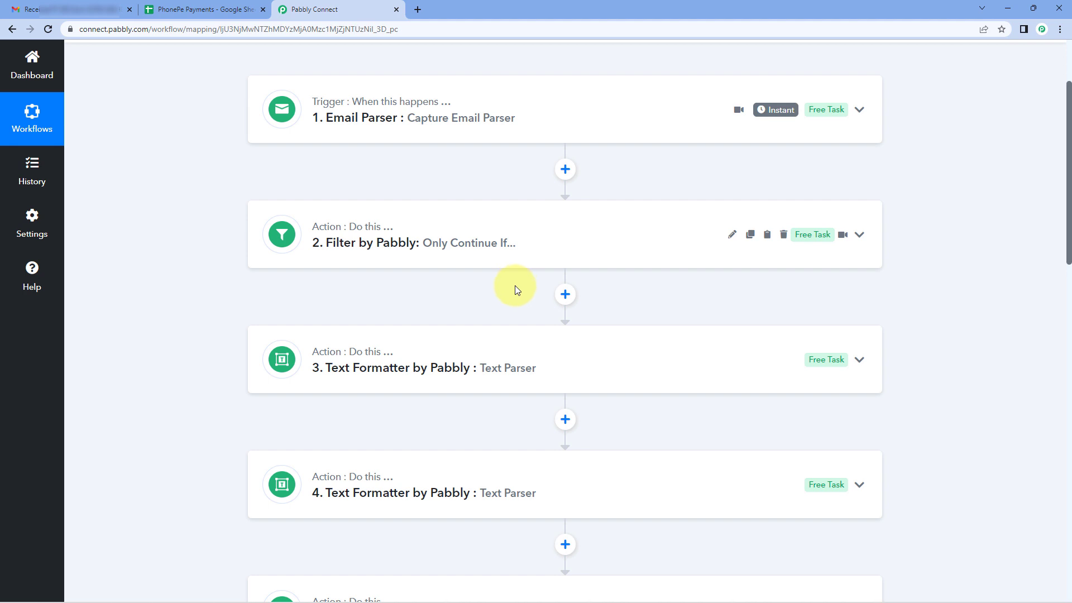
Add an action step below Text Parser step 10 and choose Google Sheets as its app.
scroll(515, 286, down, 1)
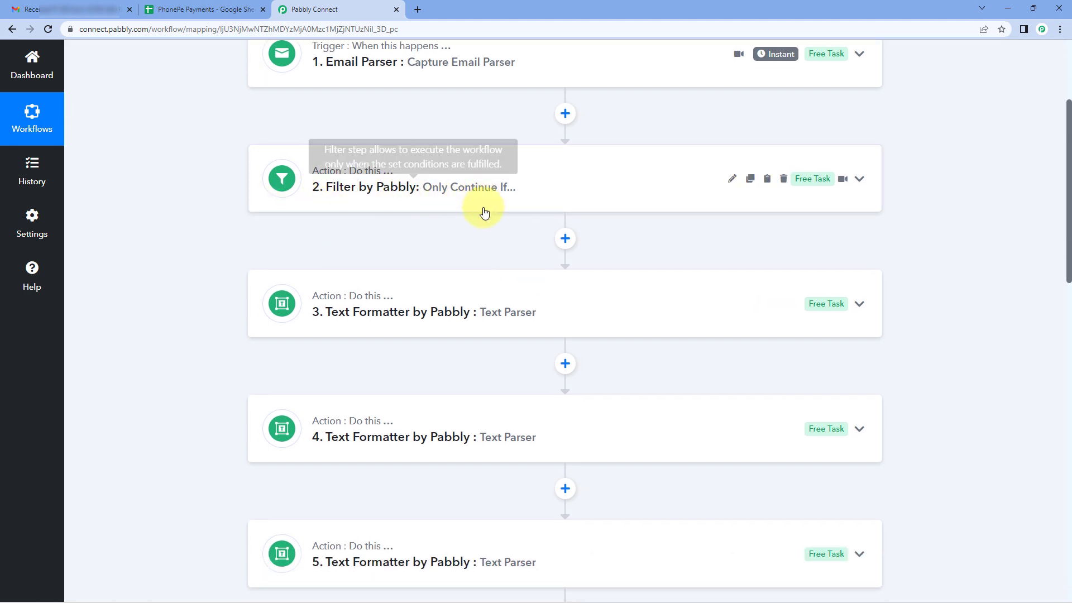
scroll(487, 217, down, 1)
scroll(487, 221, down, 2)
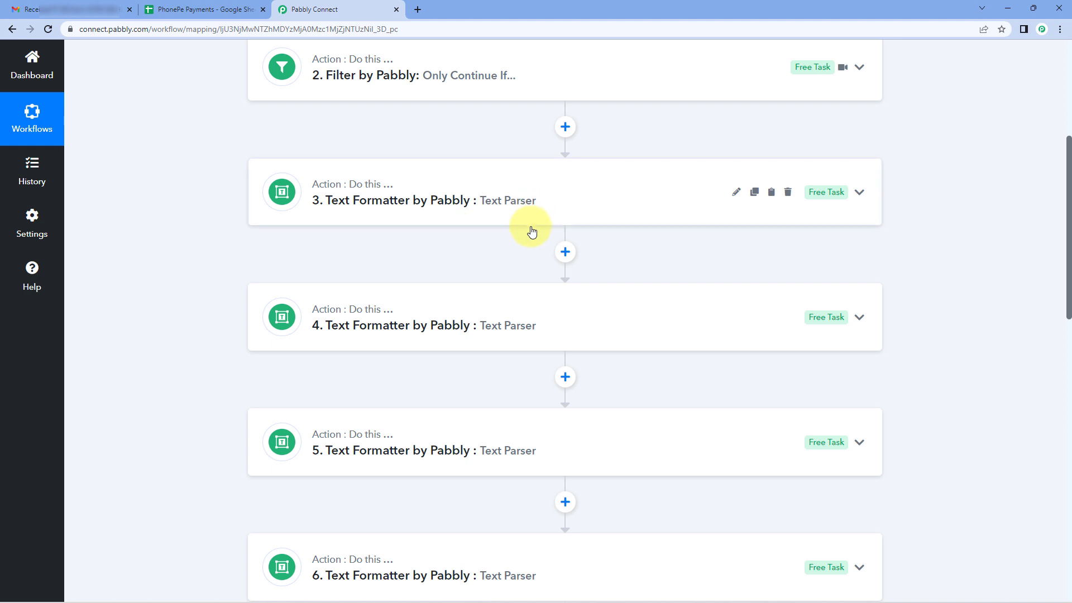
scroll(527, 242, down, 8)
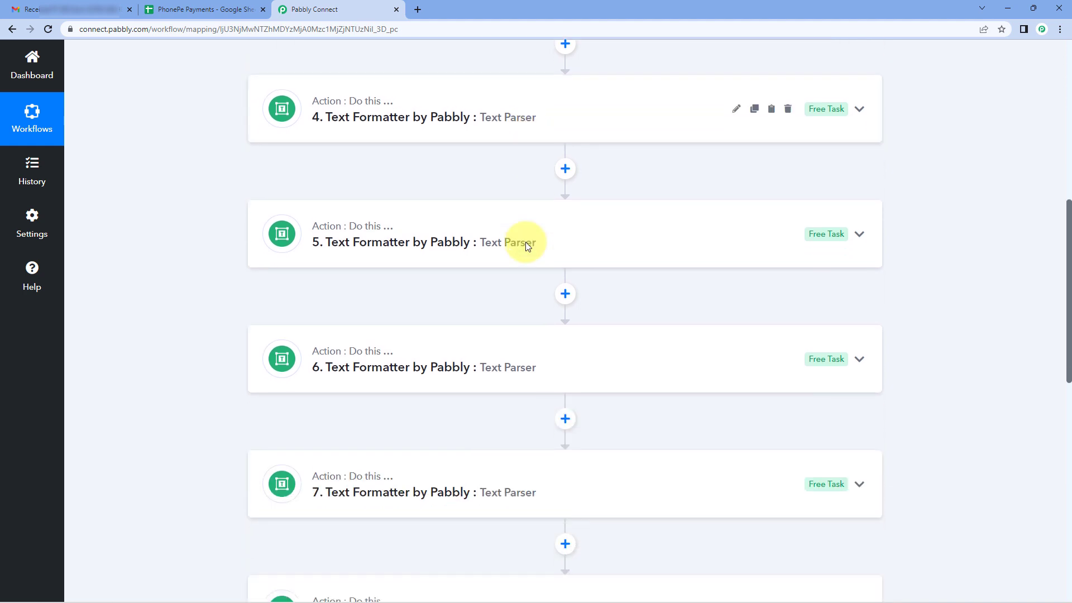
scroll(525, 244, down, 6)
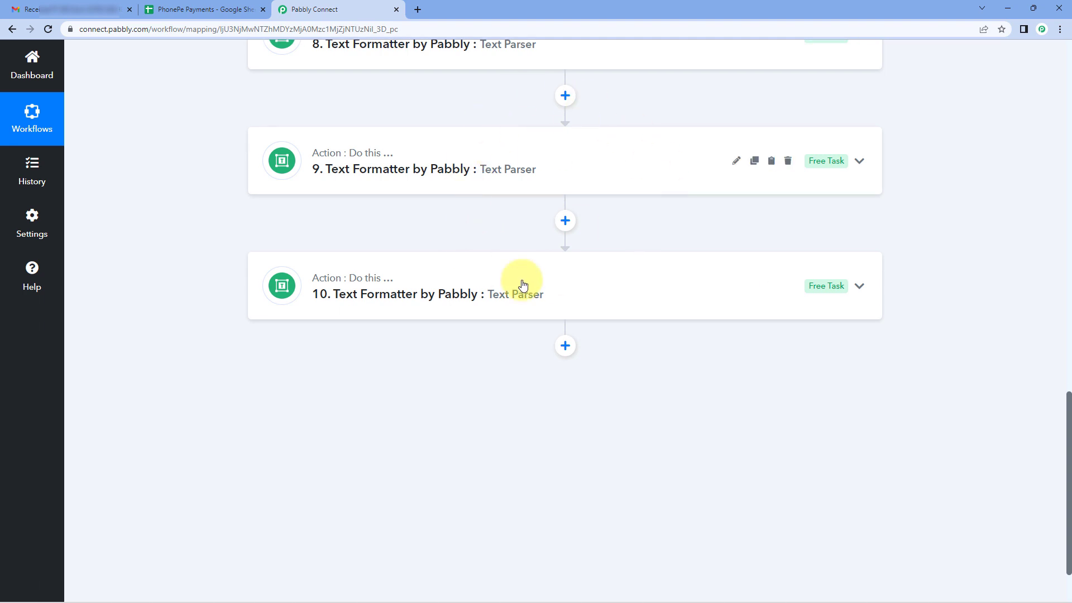
scroll(504, 300, down, 1)
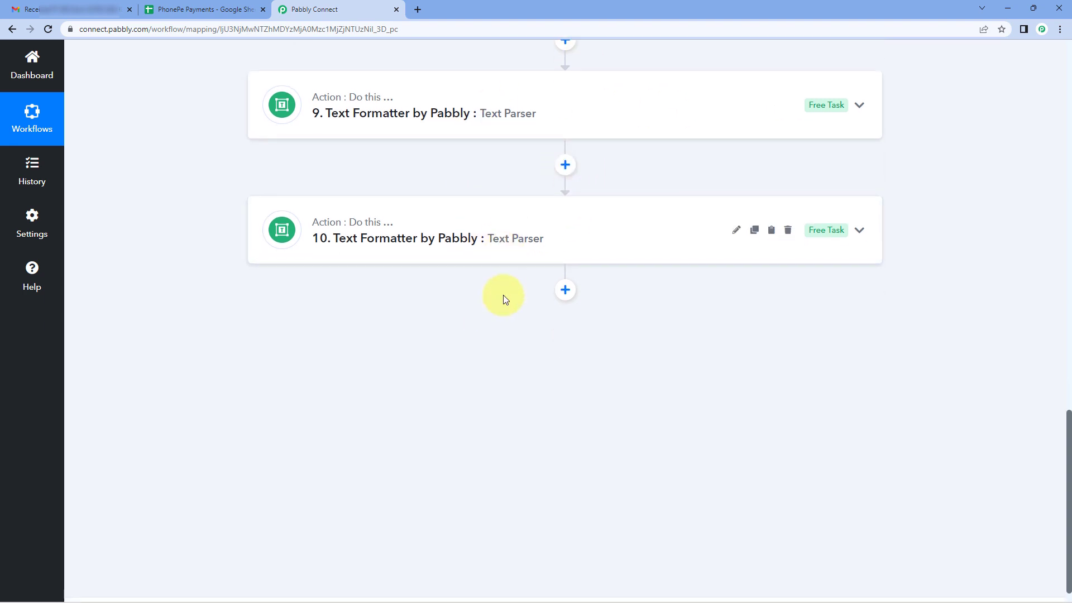
scroll(504, 296, down, 1)
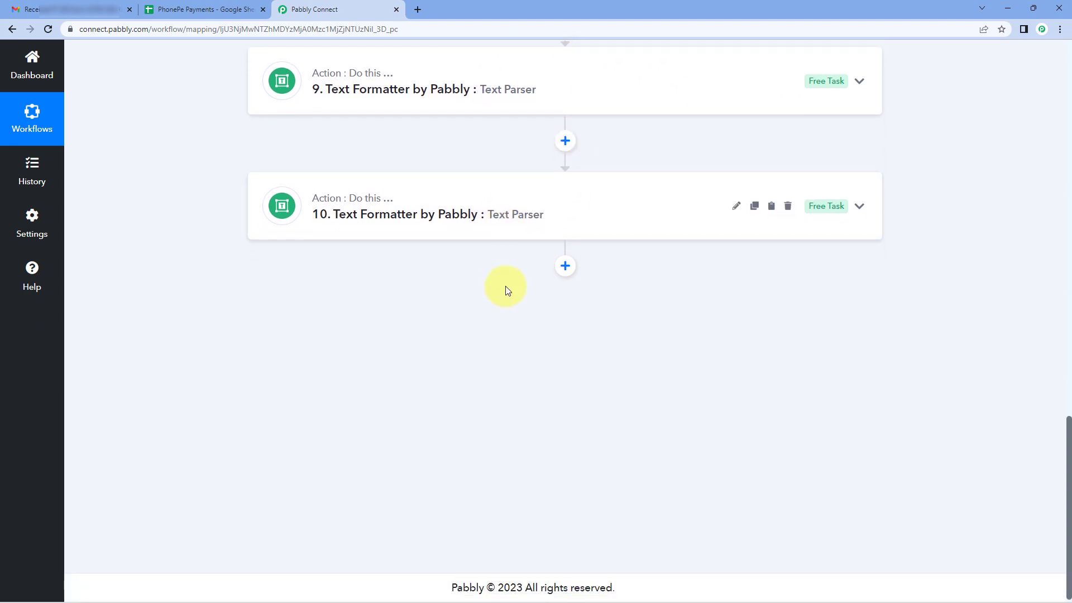
click(564, 263)
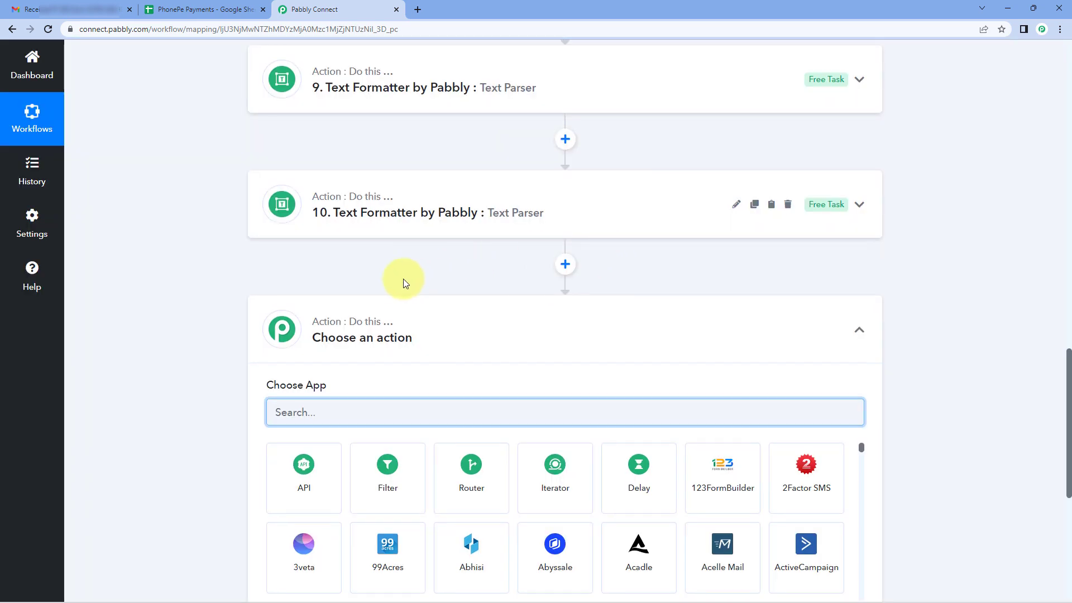
scroll(379, 282, down, 2)
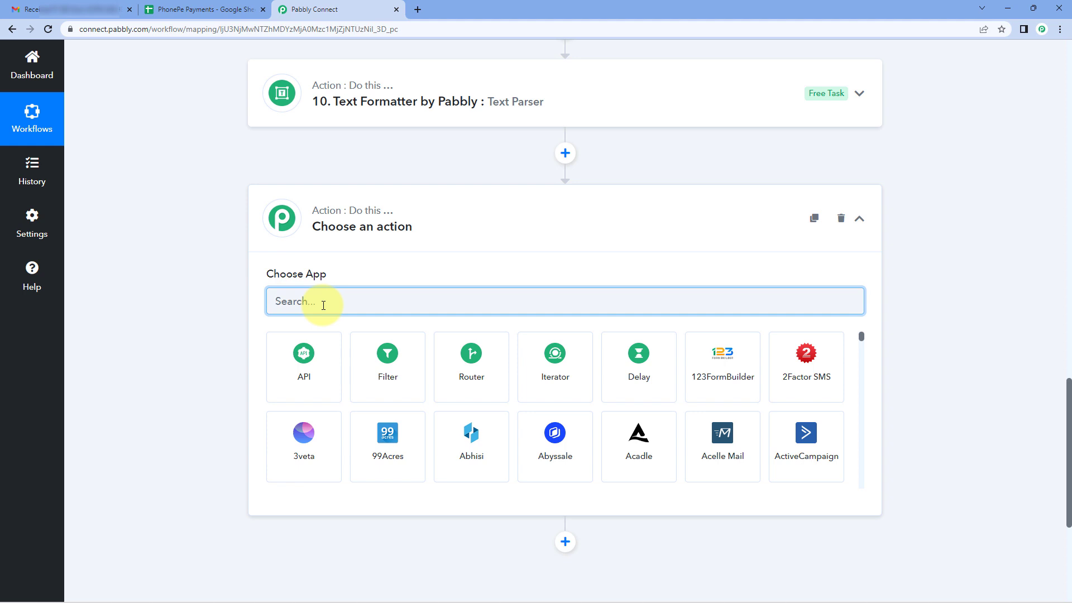
text(Google Sheets)
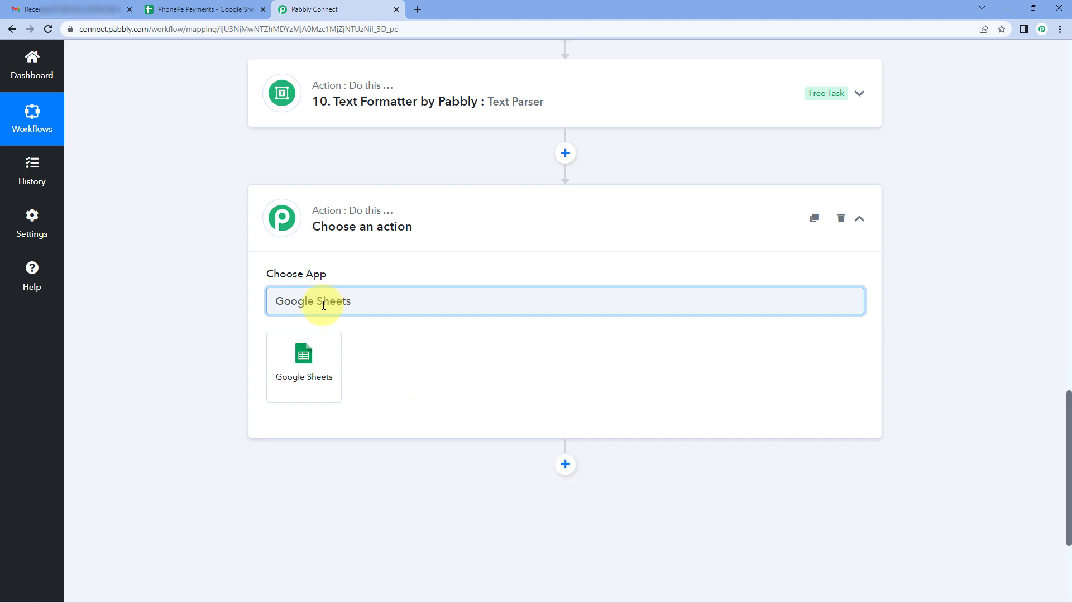
click(324, 344)
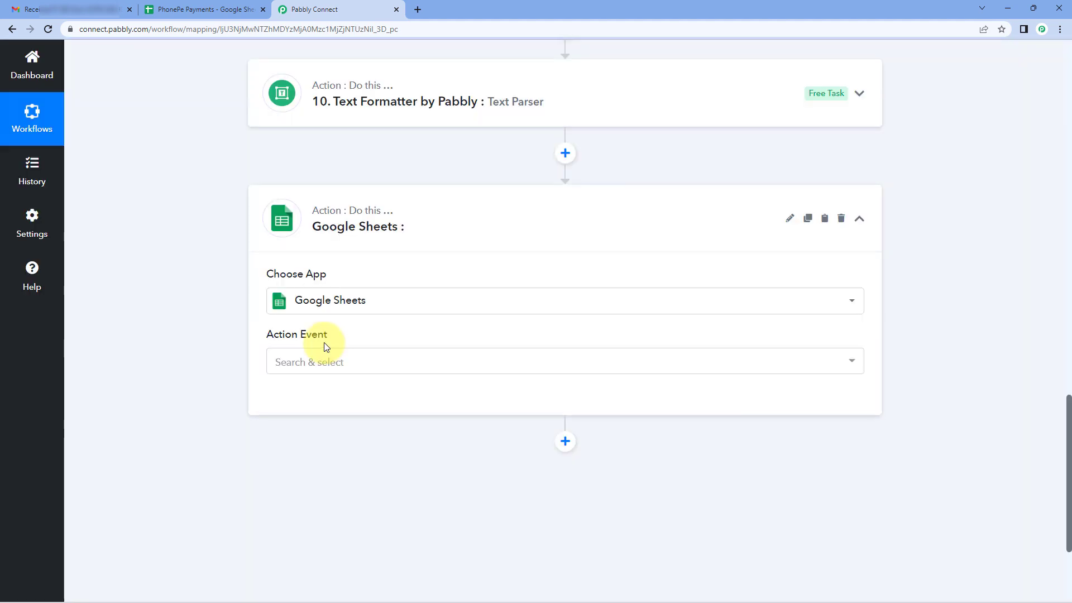
Set the Google Sheets step's action event to Add New Row.
click(276, 360)
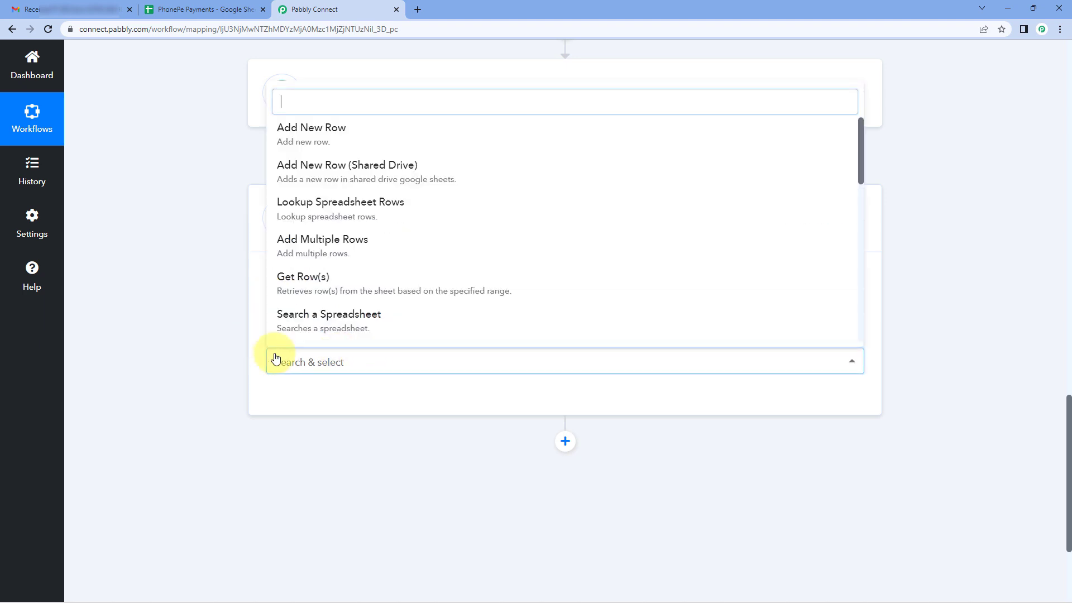
scroll(235, 359, down, 2)
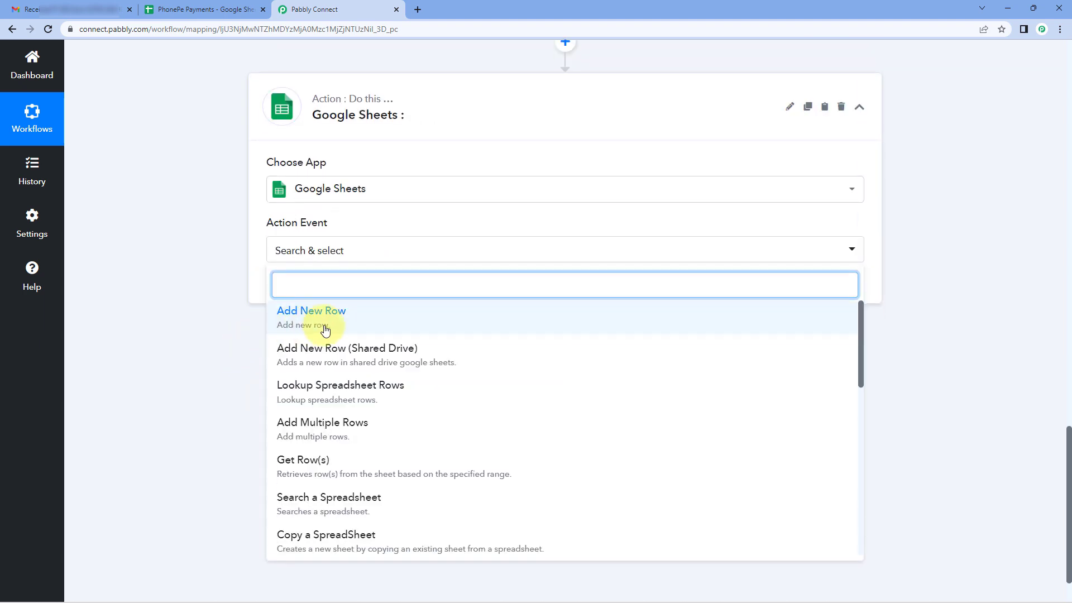
click(282, 323)
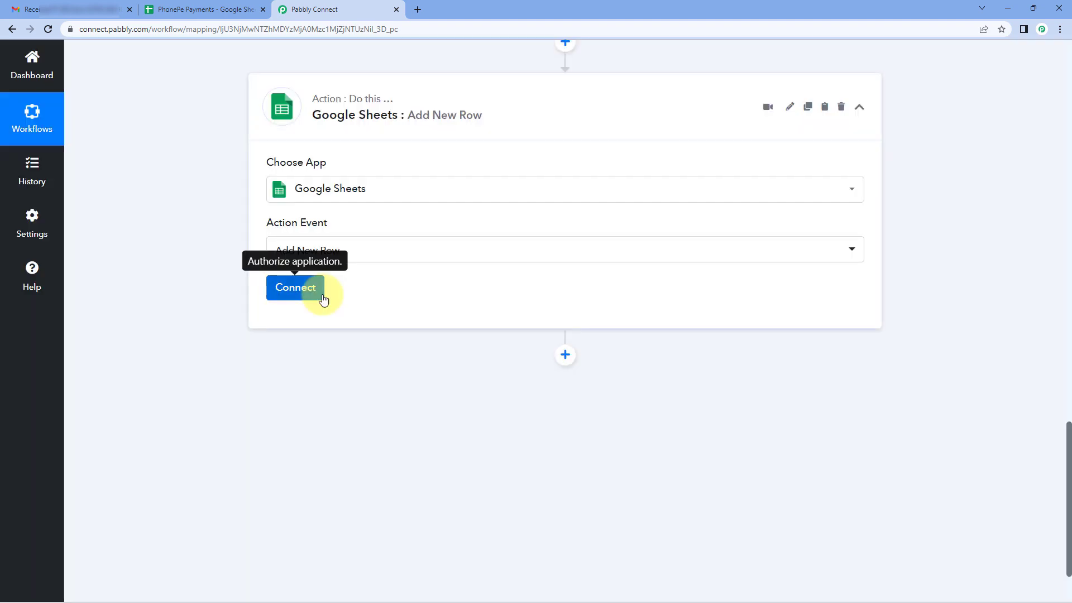
Authorize a new Google Sheets connection by signing in with the Google account and granting Pabbly Connect Sheets access.
click(321, 295)
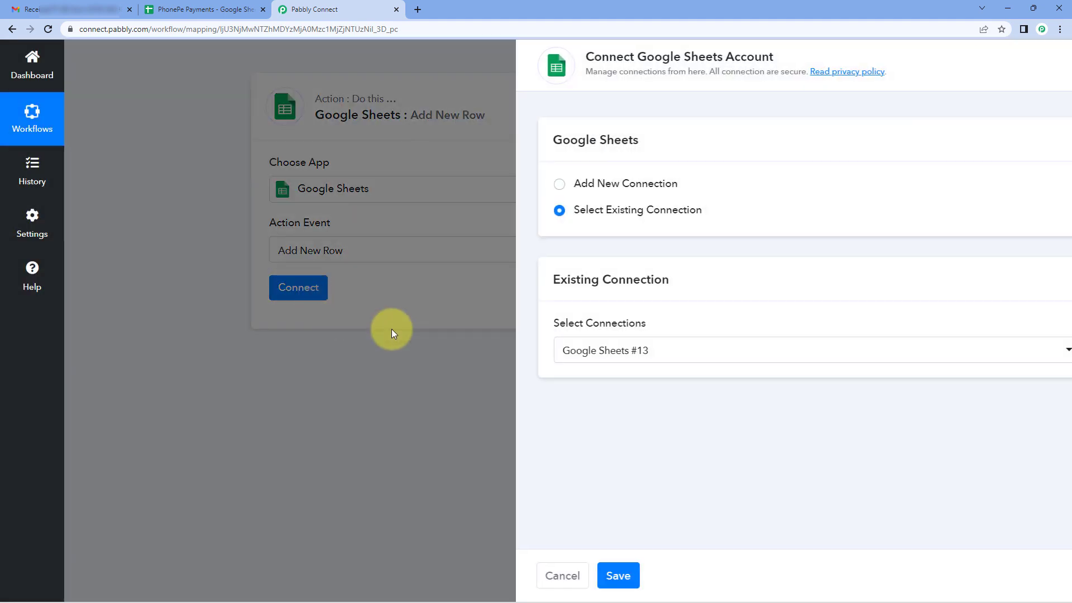
click(495, 184)
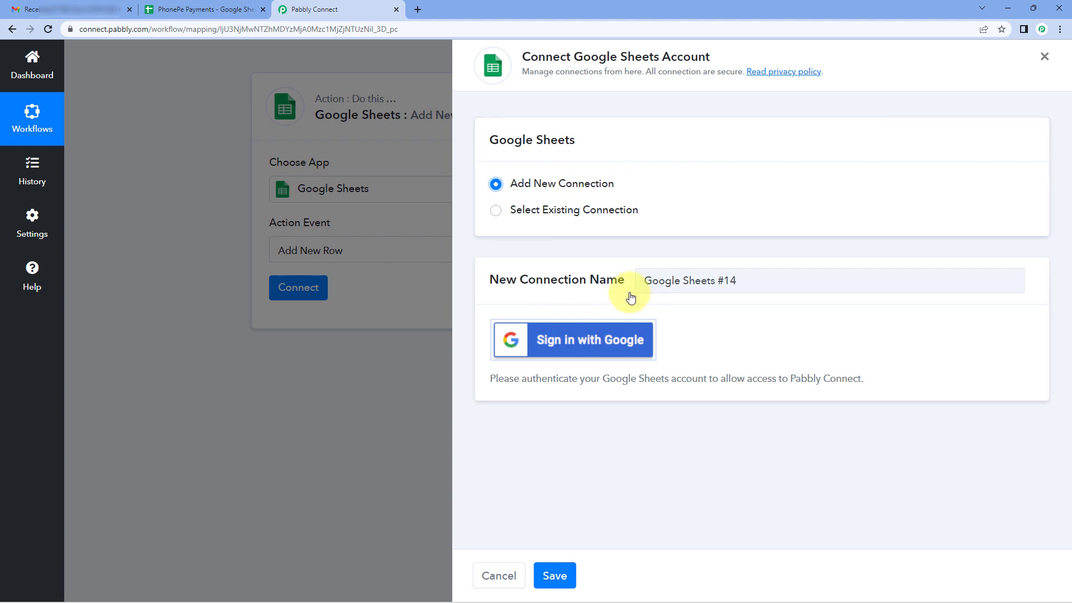
click(577, 344)
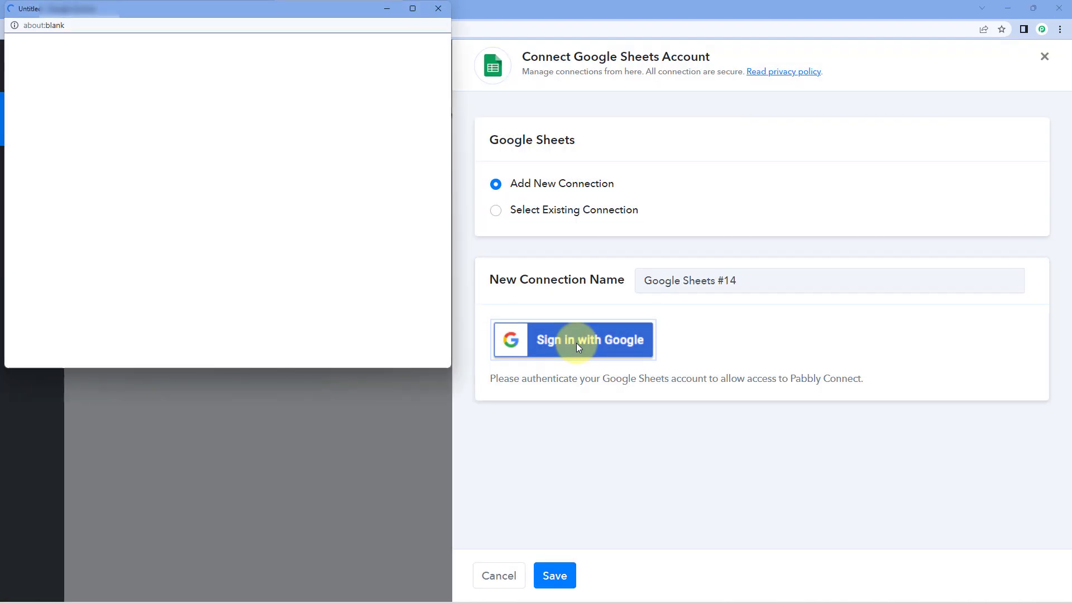
click(250, 230)
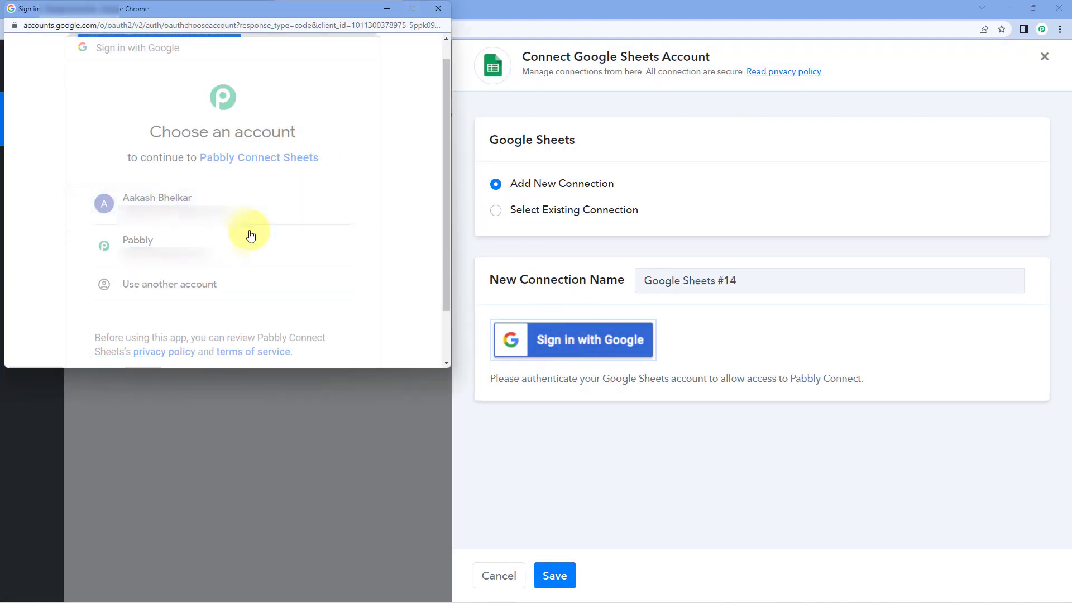
scroll(293, 226, down, 5)
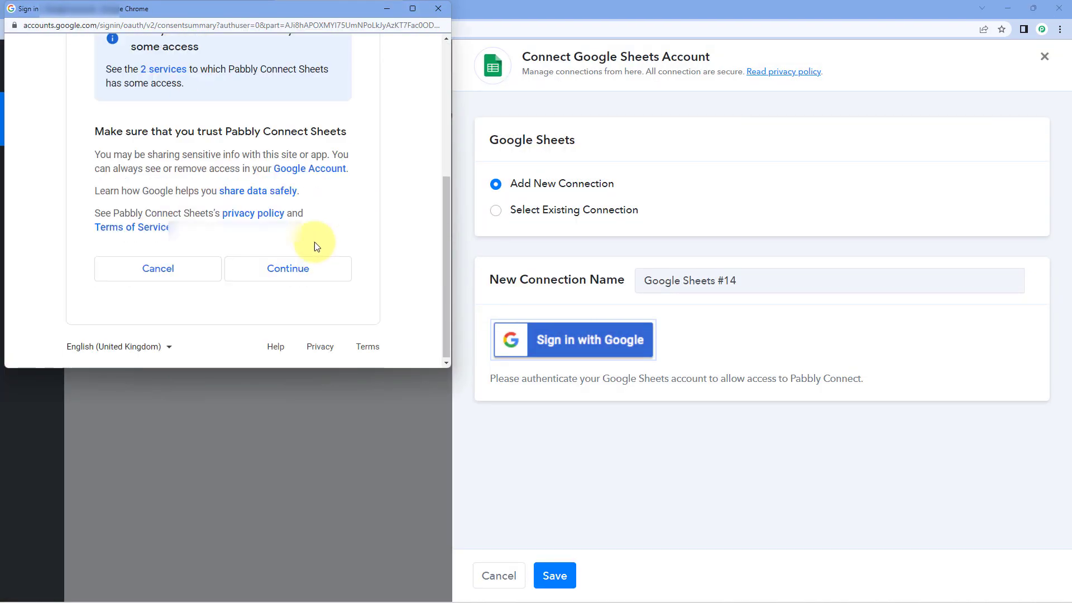
click(300, 270)
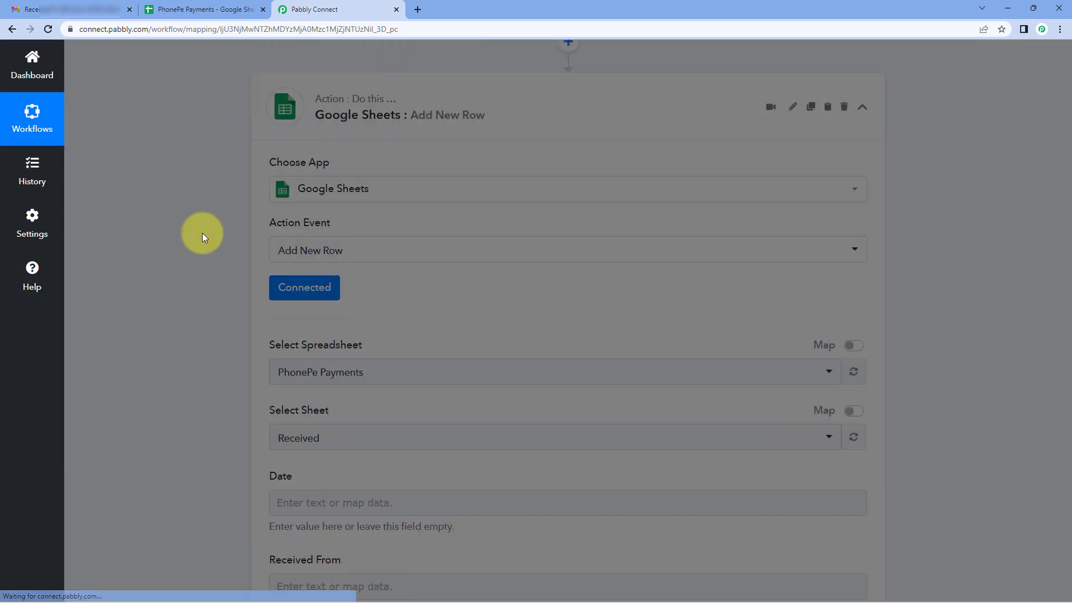
Select PhonePe Payments as the spreadsheet for the new row and check it against the open Google Sheets file.
scroll(197, 294, down, 1)
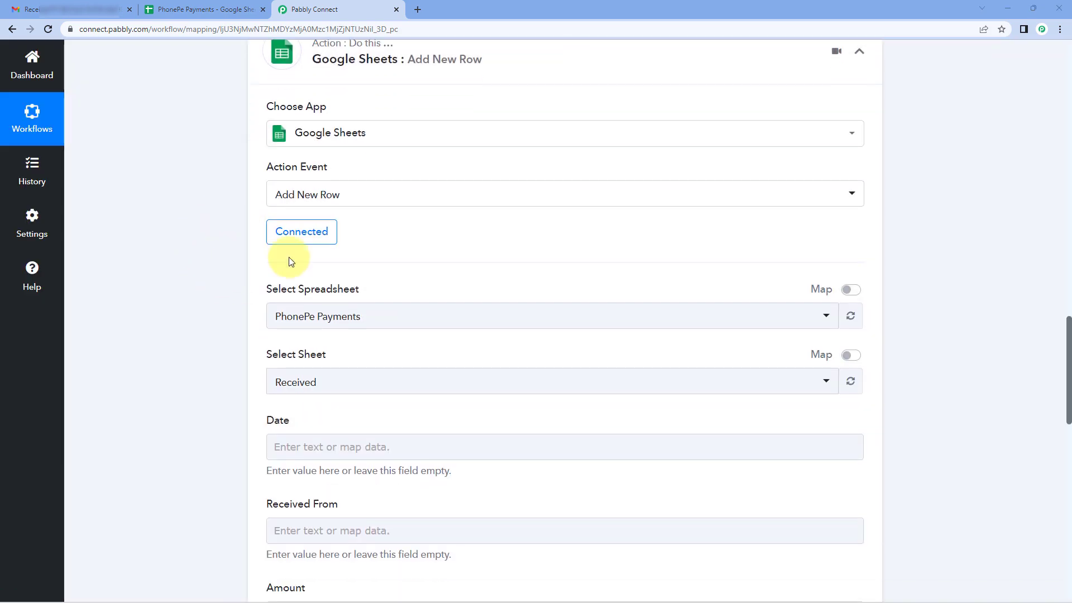
scroll(391, 290, down, 1)
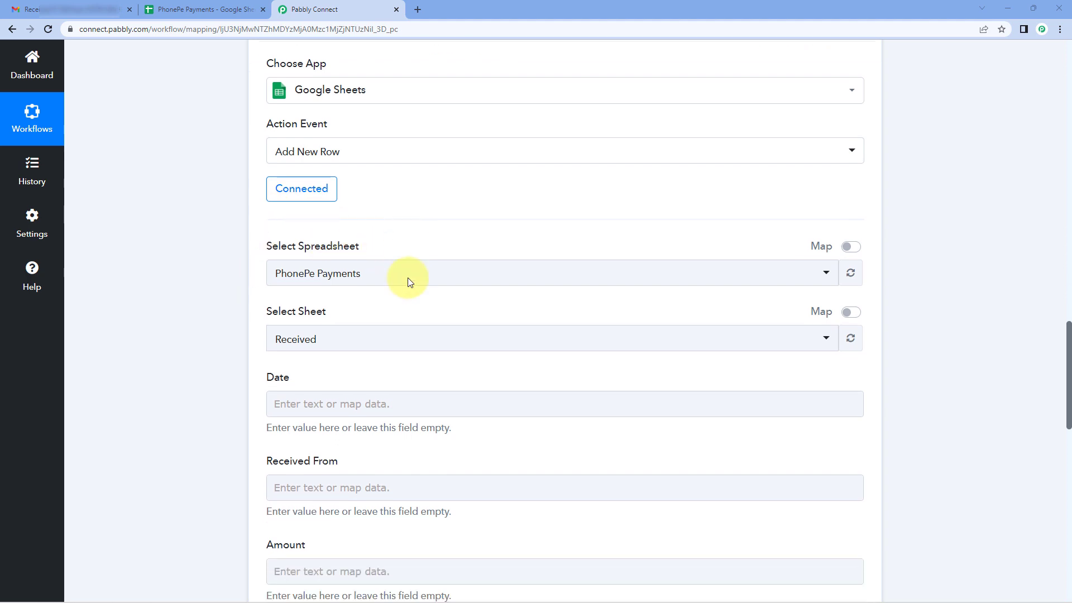
click(275, 257)
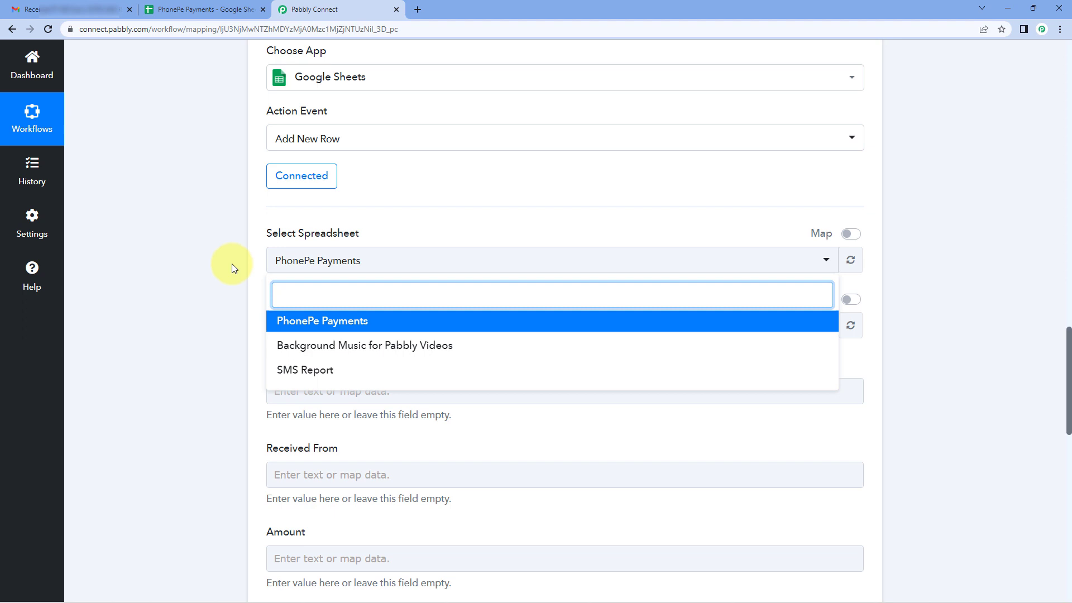
click(306, 323)
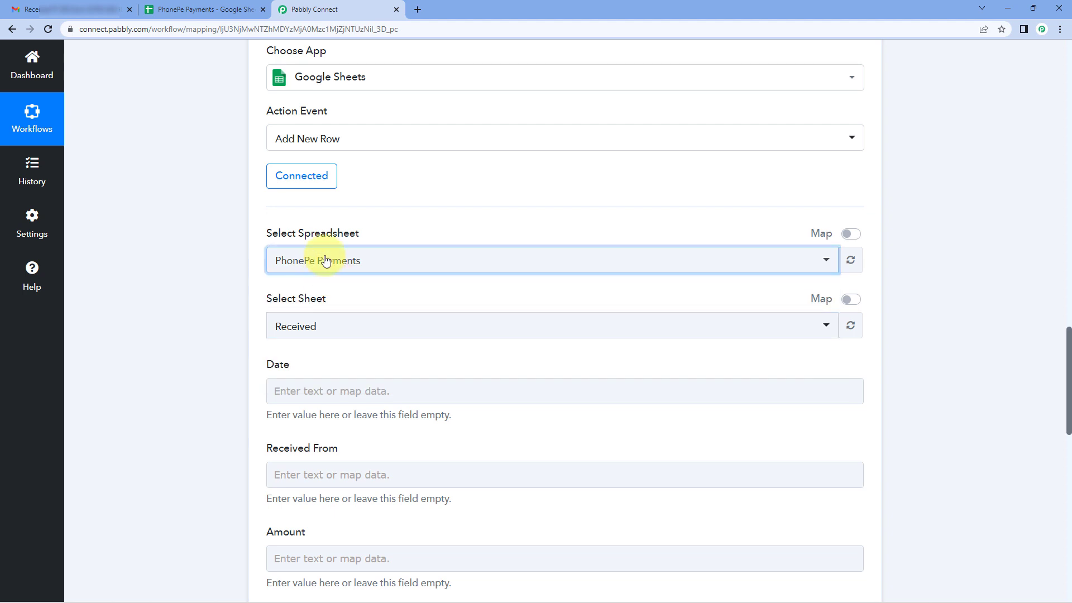
click(207, 9)
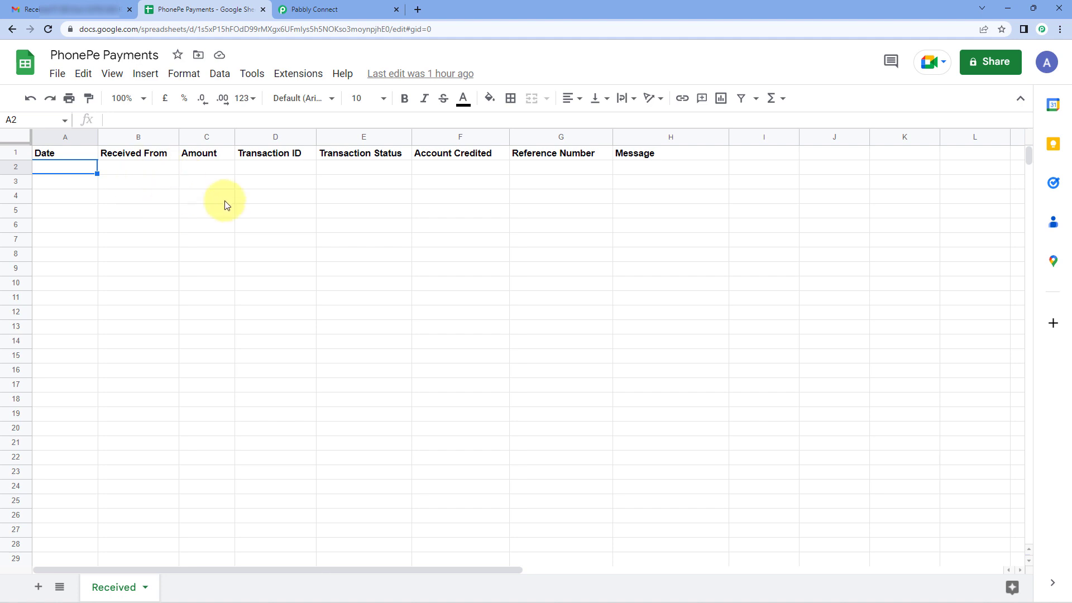
click(316, 9)
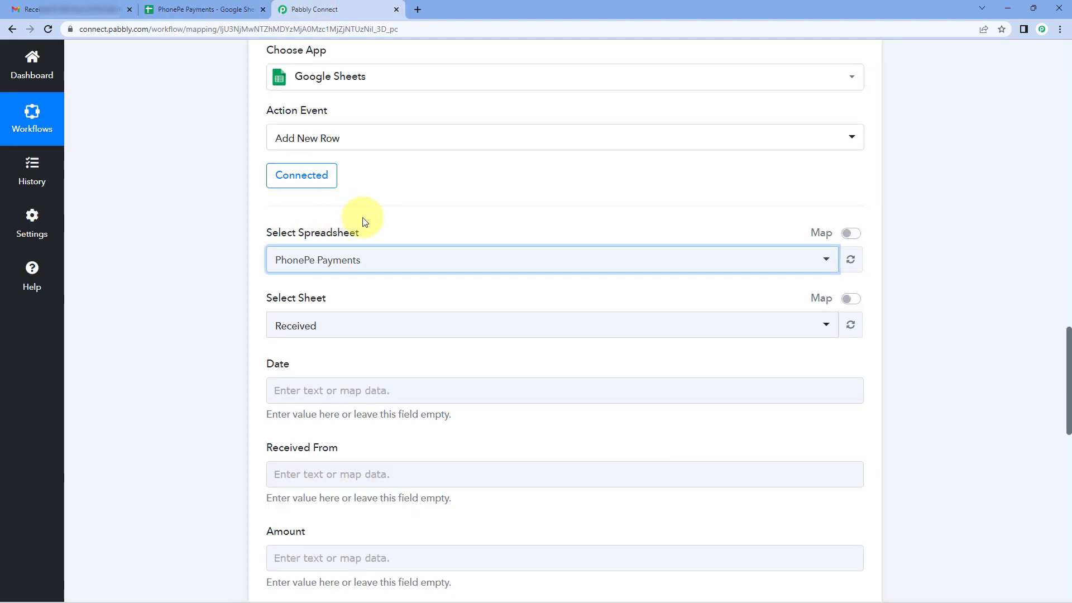
Check the sheet name in the PhonePe Payments spreadsheet and select Received as the target sheet in Pabbly Connect.
scroll(364, 218, down, 1)
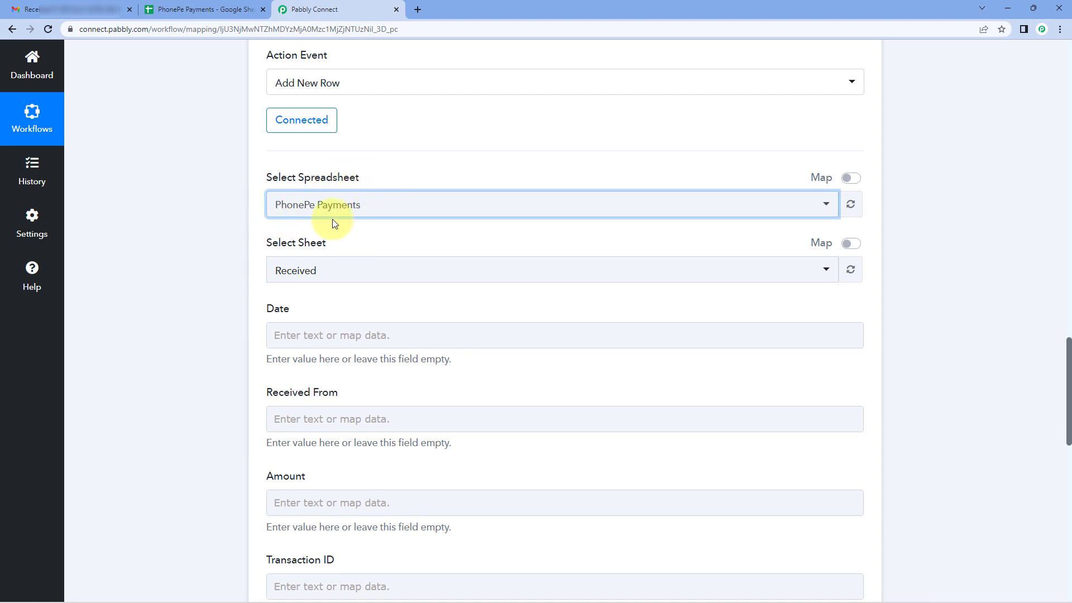
scroll(333, 219, down, 1)
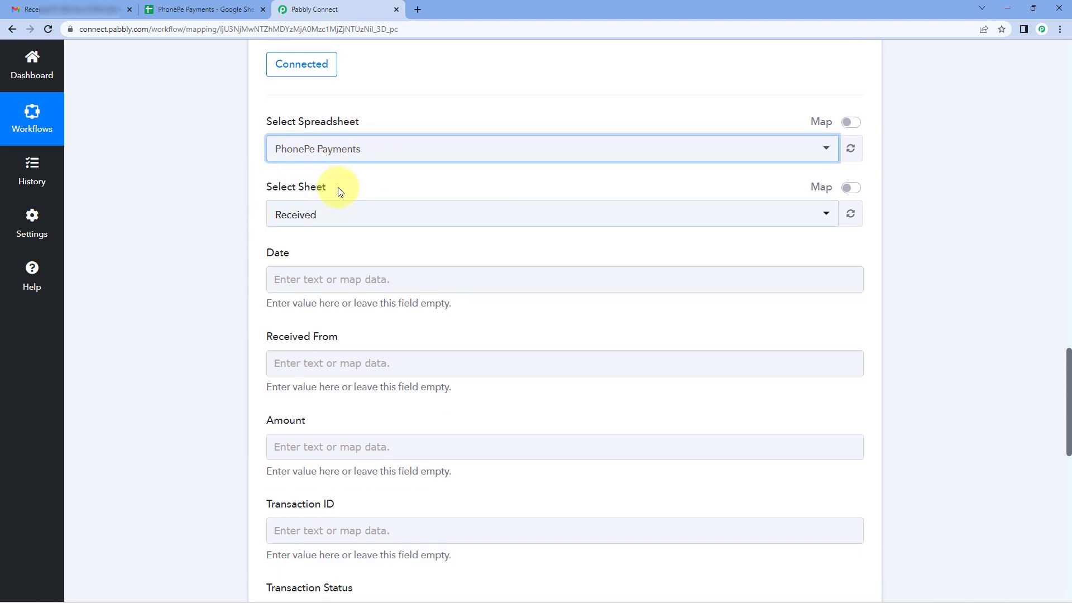
click(232, 8)
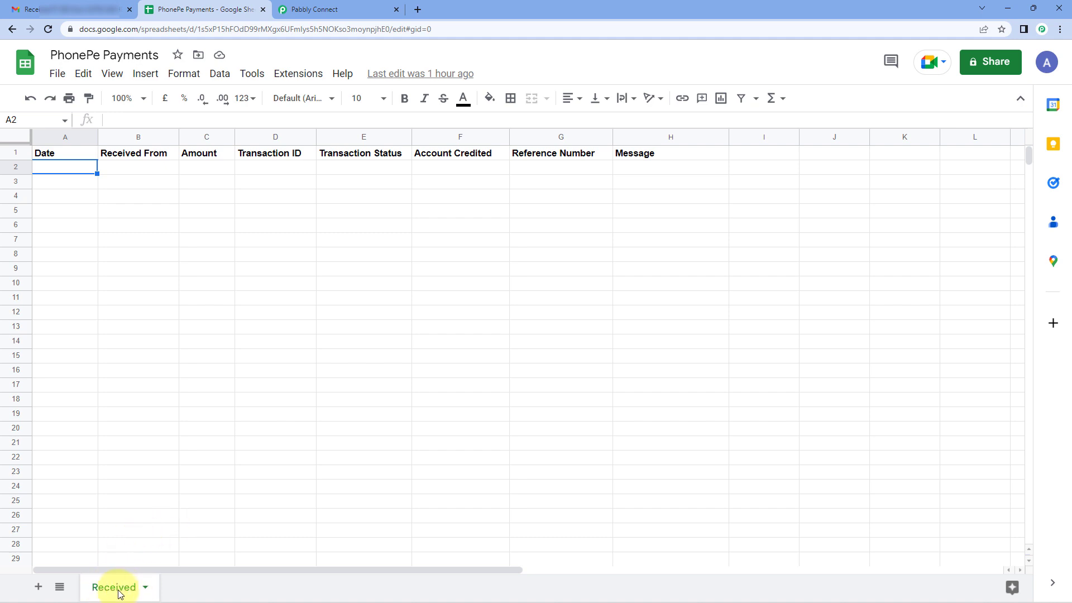
click(311, 10)
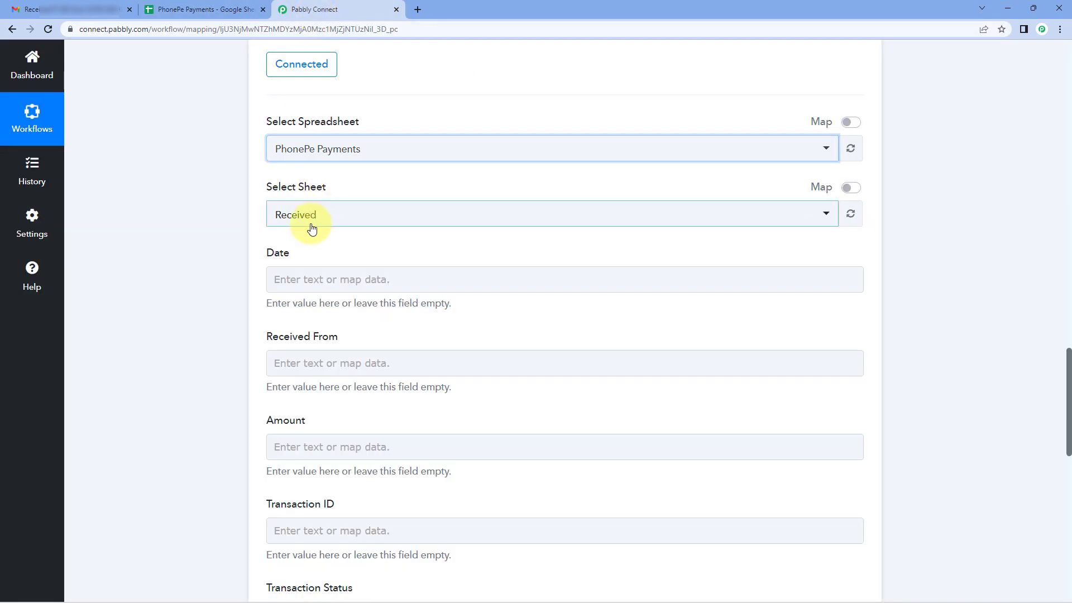
click(312, 229)
click(282, 275)
Compare the Google Sheets step's mapping fields with the column headers of the Received sheet.
scroll(202, 255, down, 1)
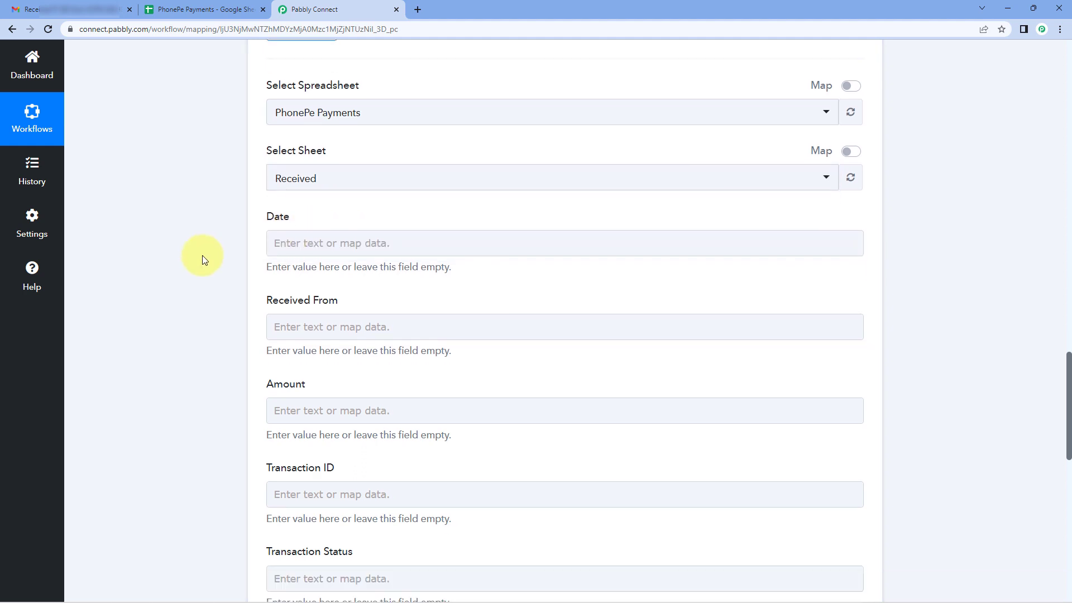
scroll(202, 256, down, 3)
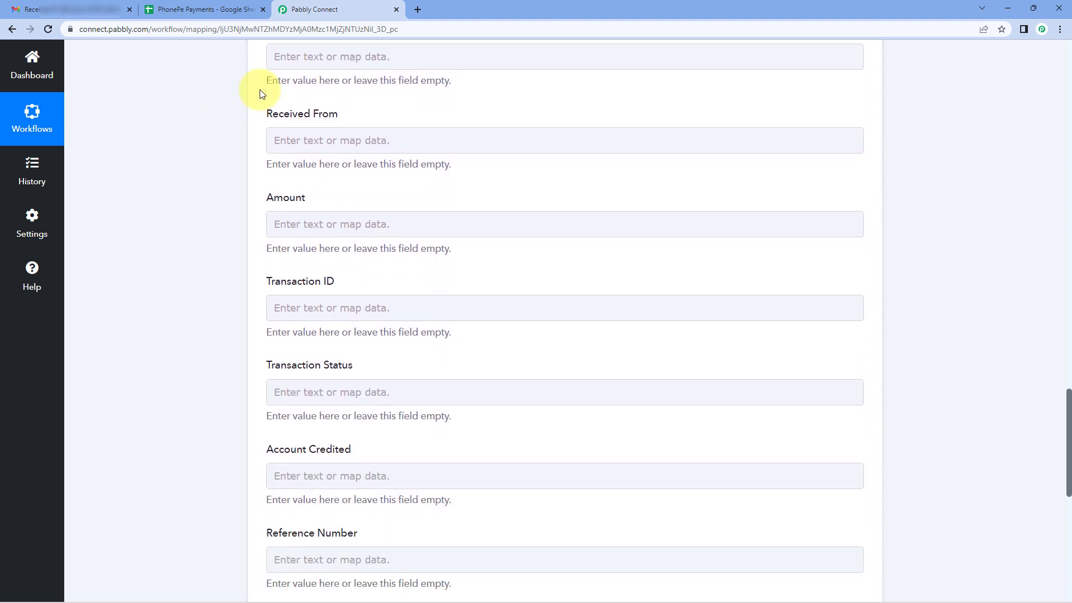
scroll(239, 105, down, 1)
click(193, 9)
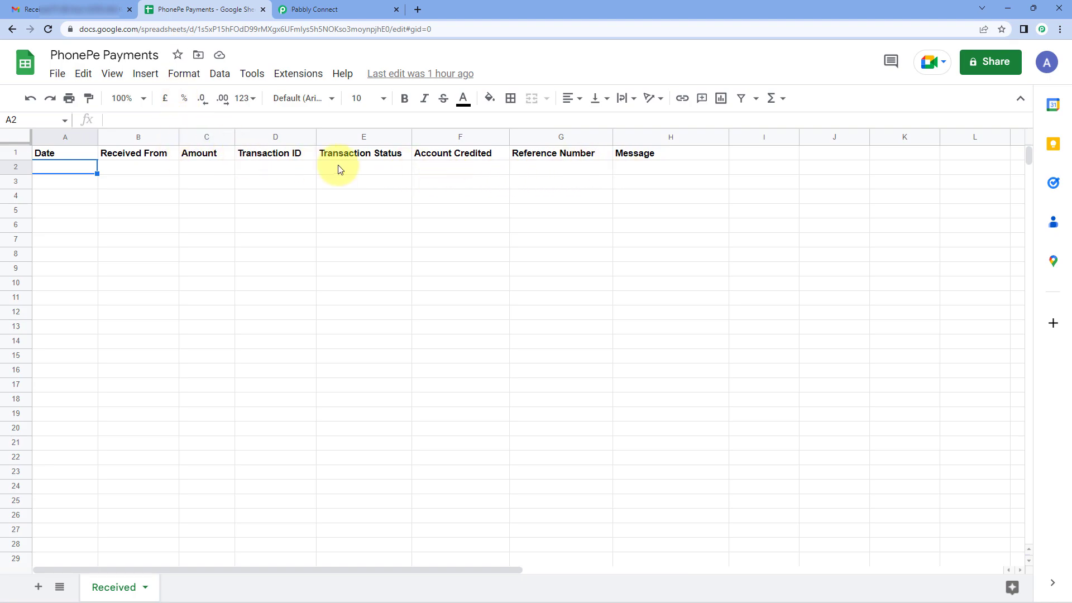
click(316, 10)
scroll(263, 128, up, 2)
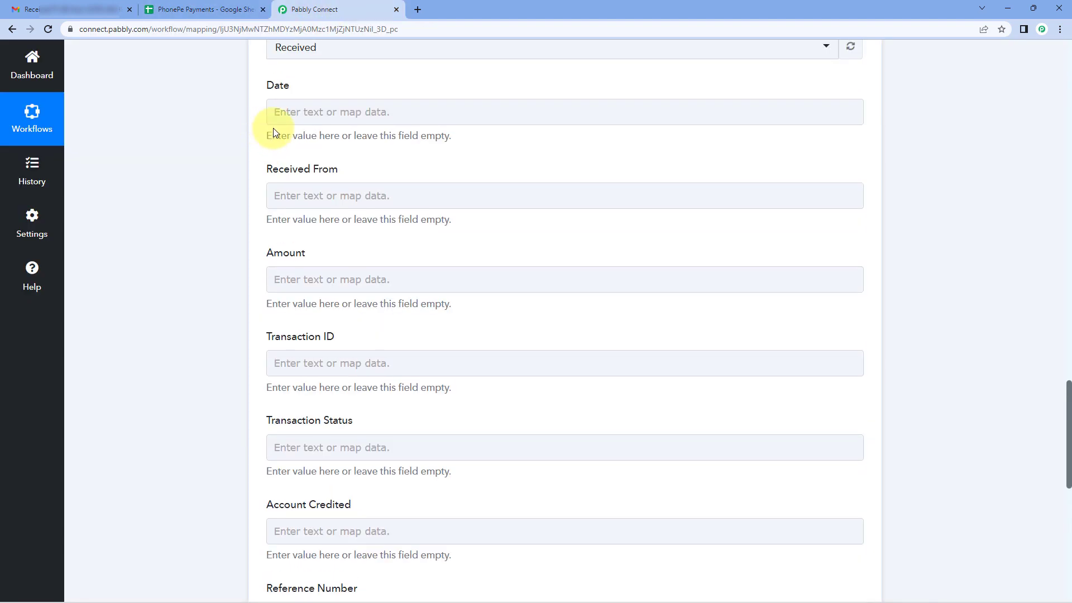
scroll(272, 131, down, 4)
scroll(270, 163, up, 3)
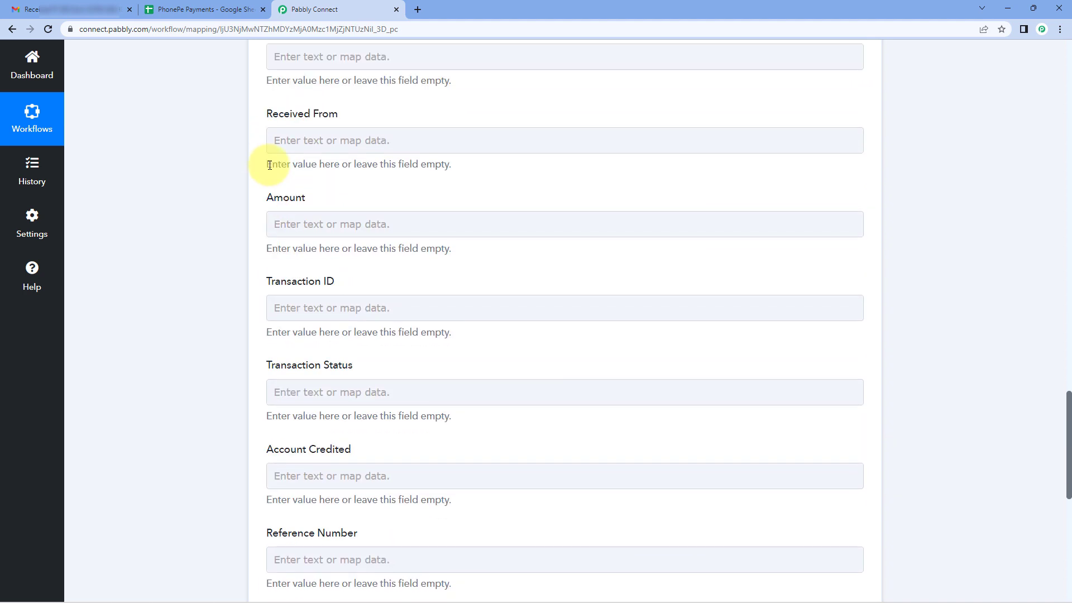
scroll(269, 166, up, 1)
scroll(240, 184, up, 2)
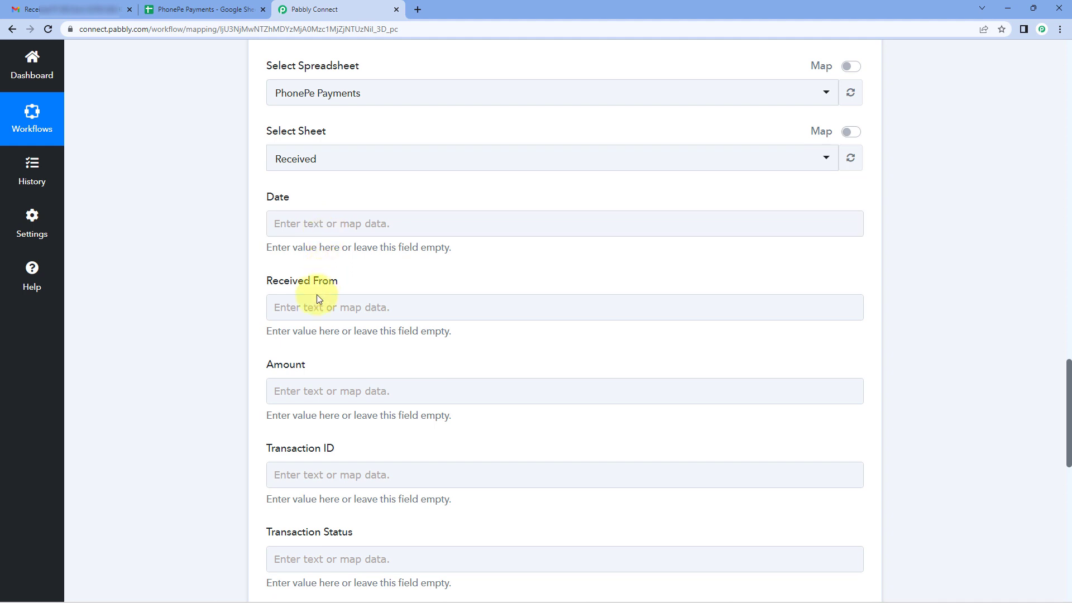
Map the Date field of the new row to the Result of Text Parser step 3.
click(293, 222)
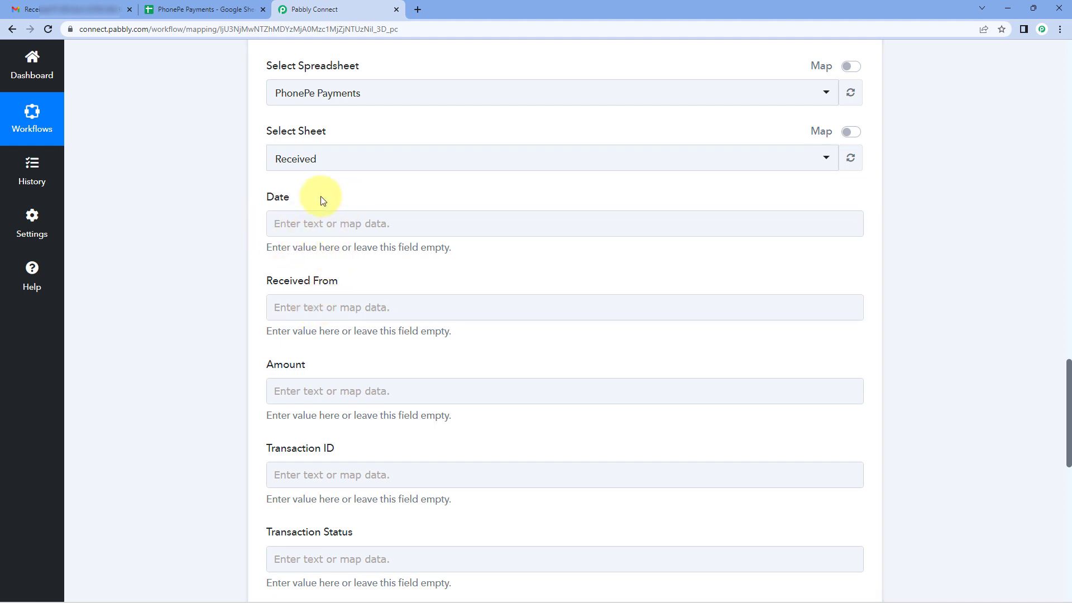
click(314, 223)
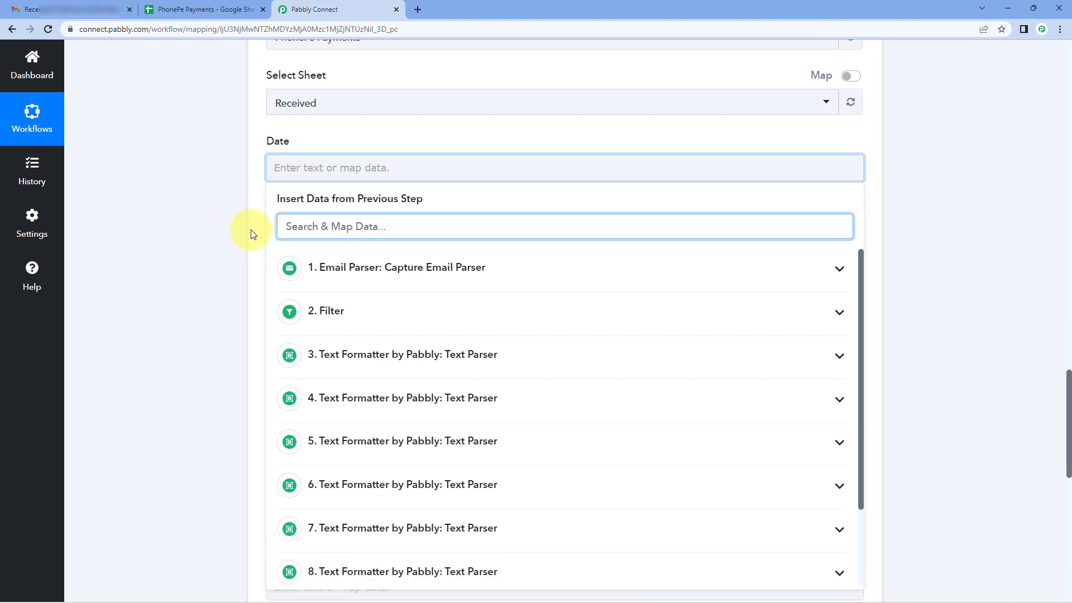
scroll(258, 241, down, 1)
scroll(368, 249, down, 1)
scroll(371, 258, down, 1)
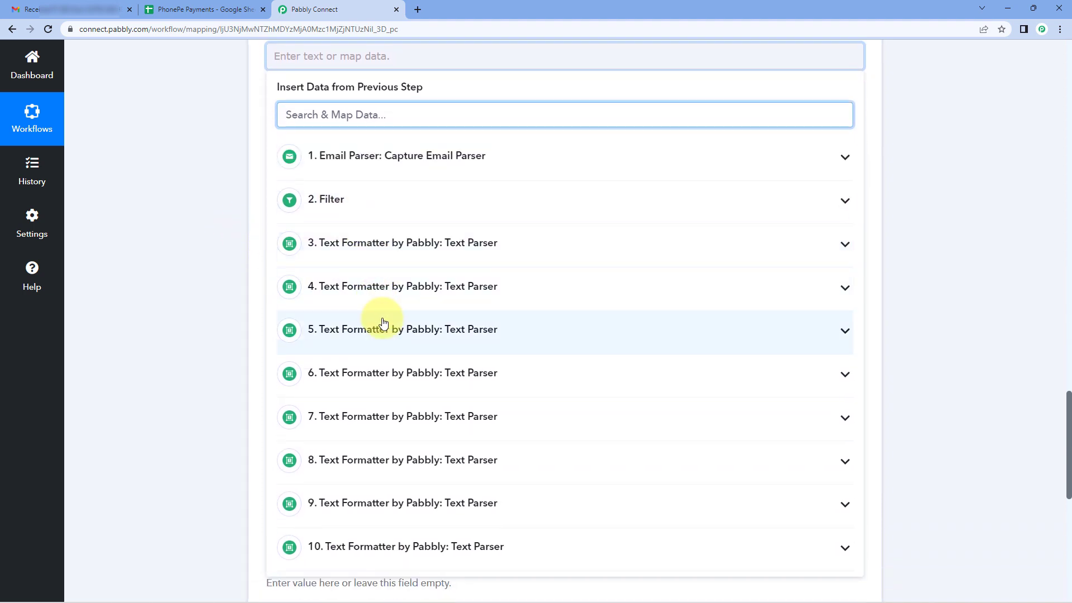
scroll(409, 304, up, 2)
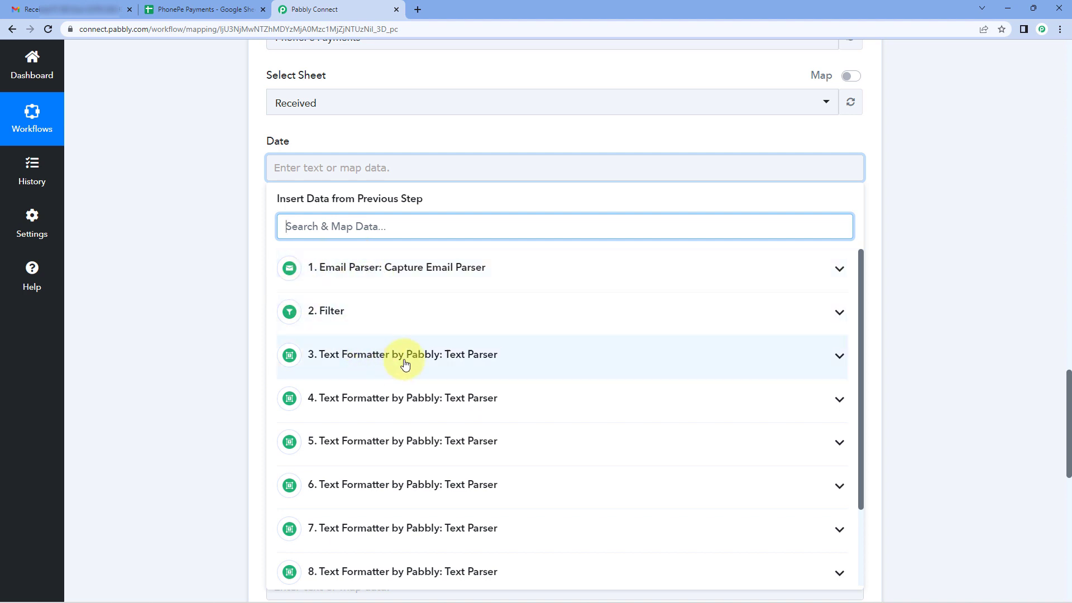
click(452, 357)
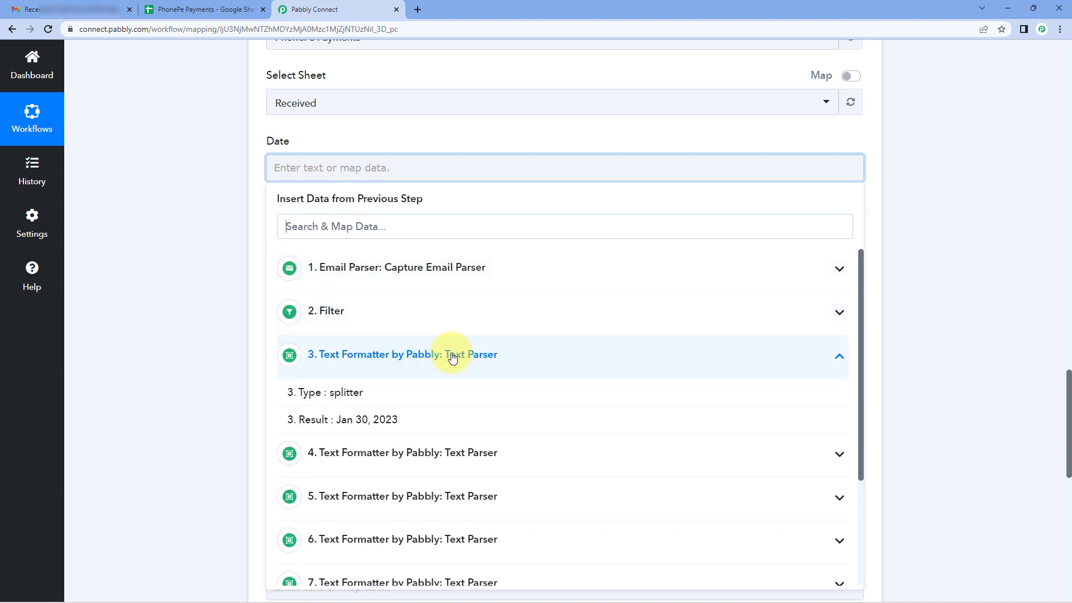
click(395, 420)
click(252, 226)
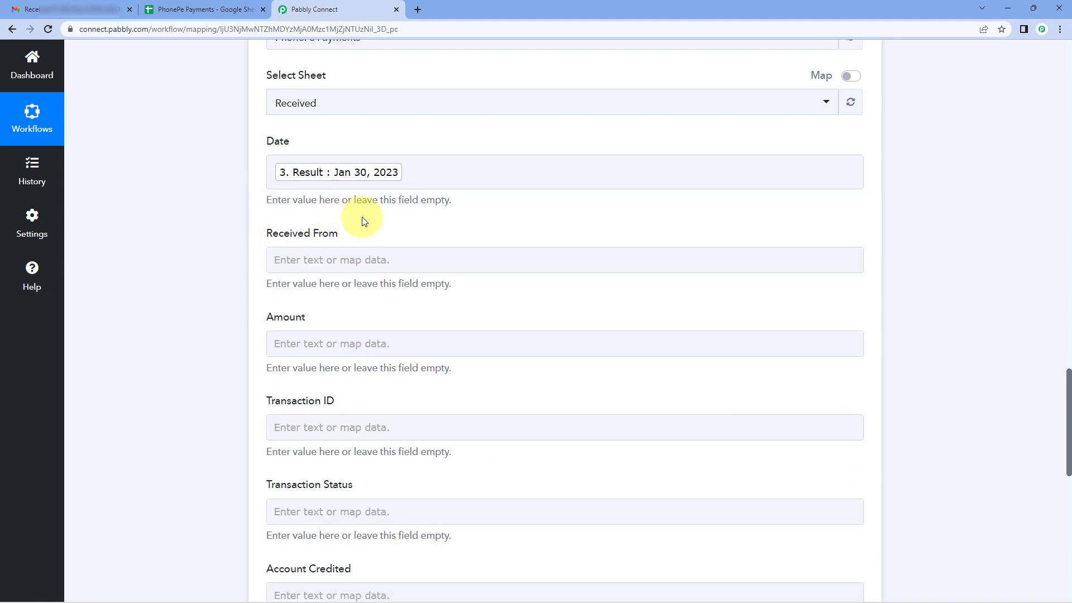
Map the Received From field to the Result of Text Parser step 4.
scroll(223, 196, down, 2)
click(311, 148)
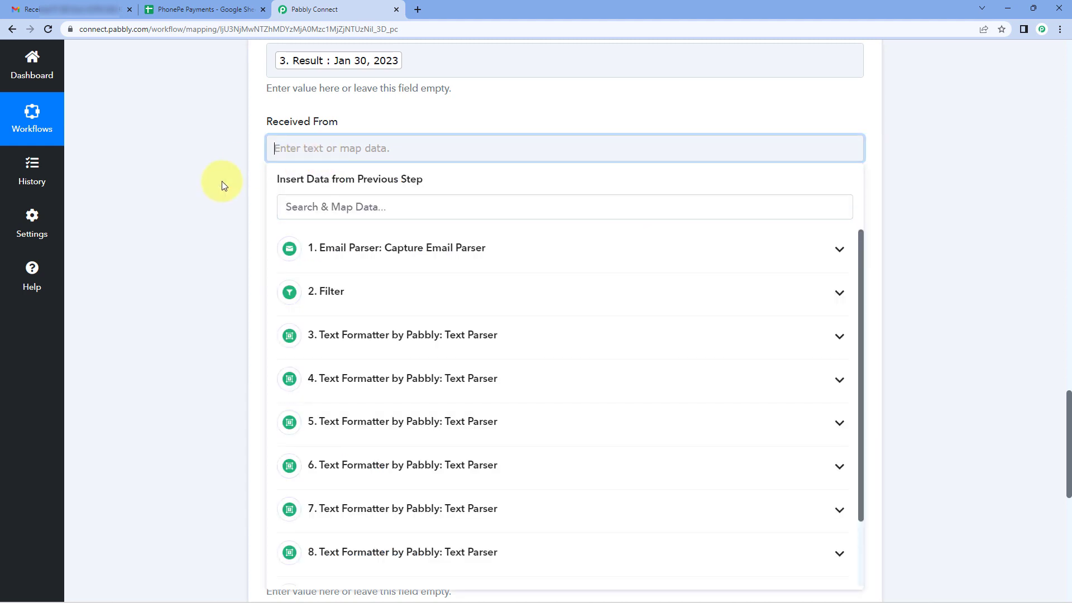
scroll(224, 185, down, 1)
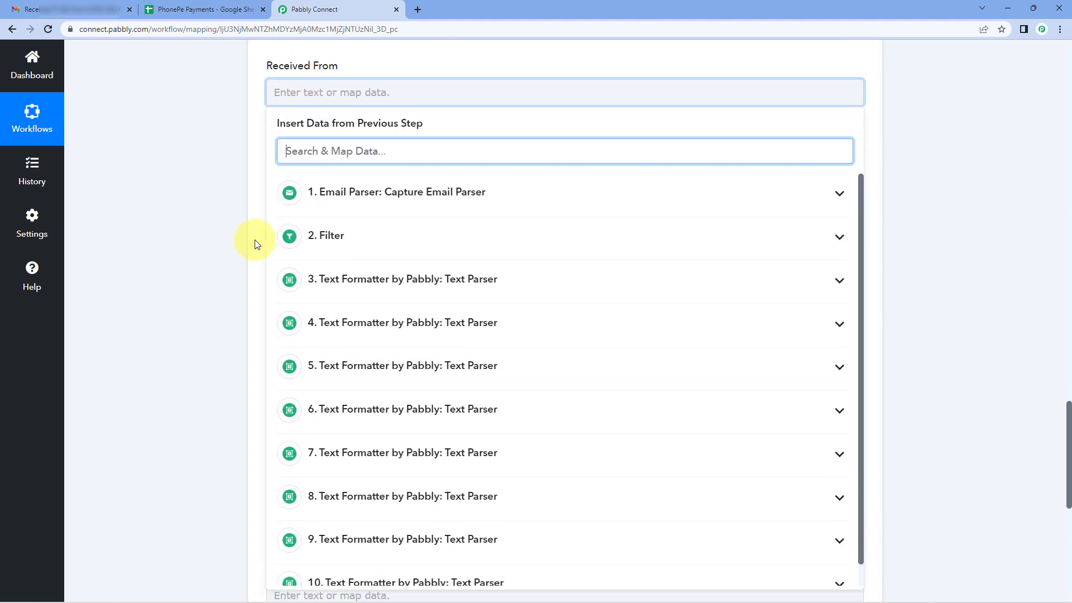
click(373, 326)
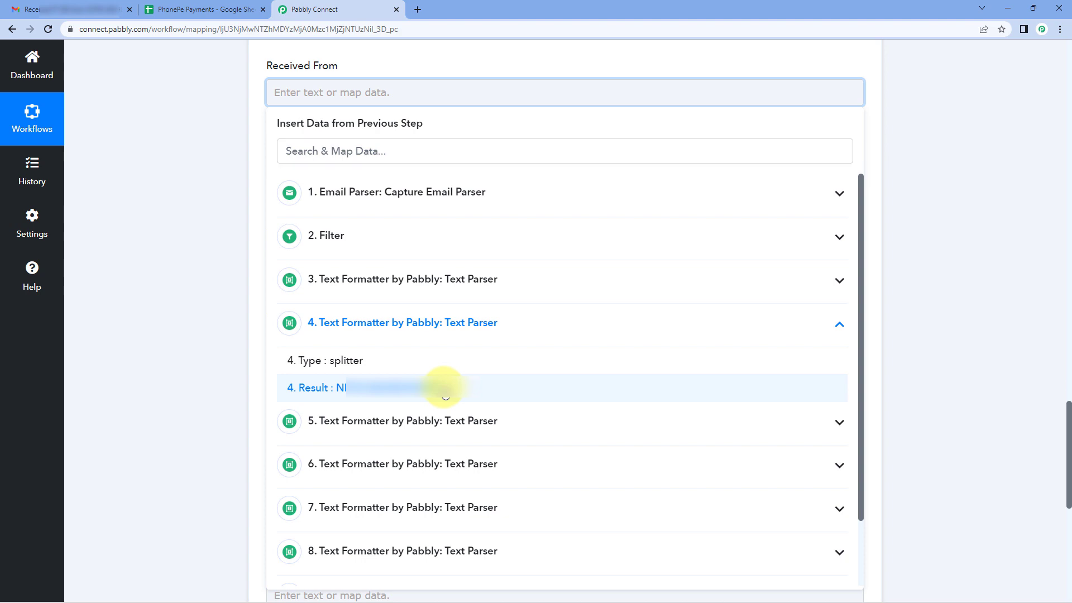
click(443, 388)
click(232, 205)
Map the Amount field to the Result of Text Parser step 5.
scroll(233, 206, down, 2)
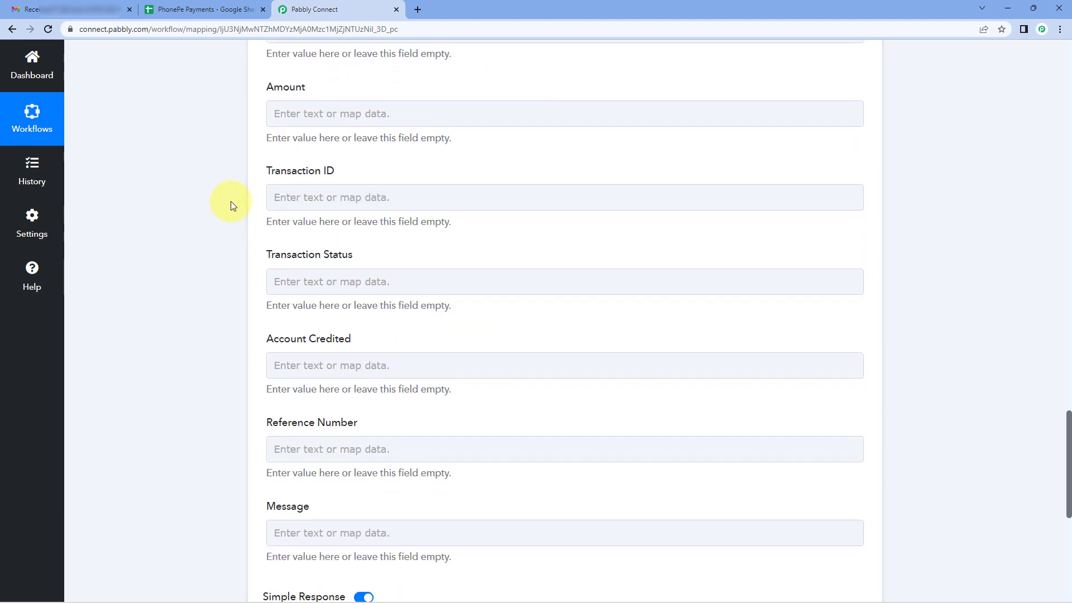
click(292, 75)
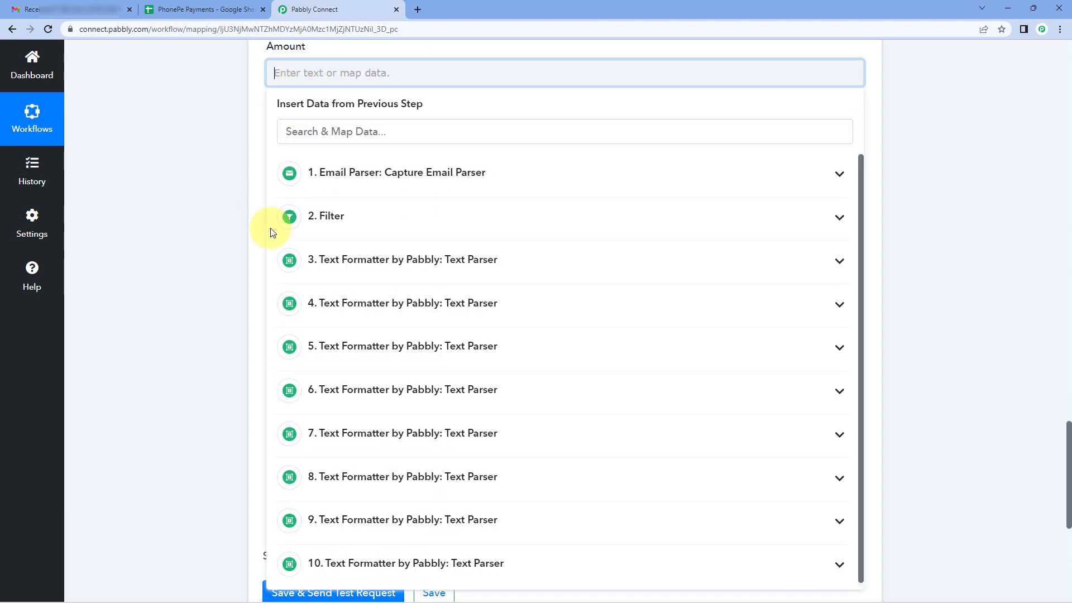
click(340, 337)
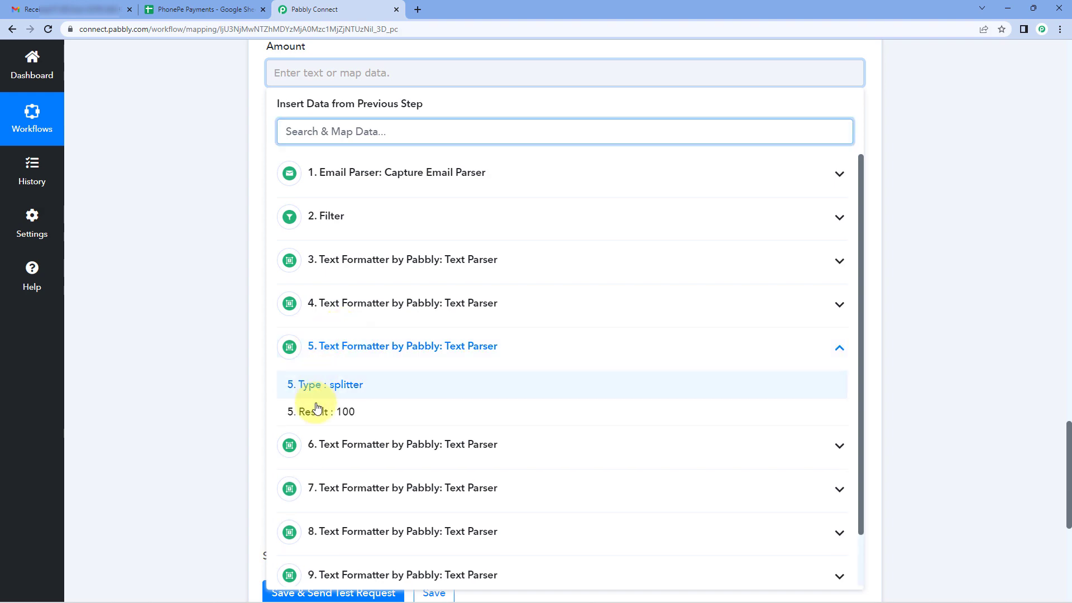
click(336, 416)
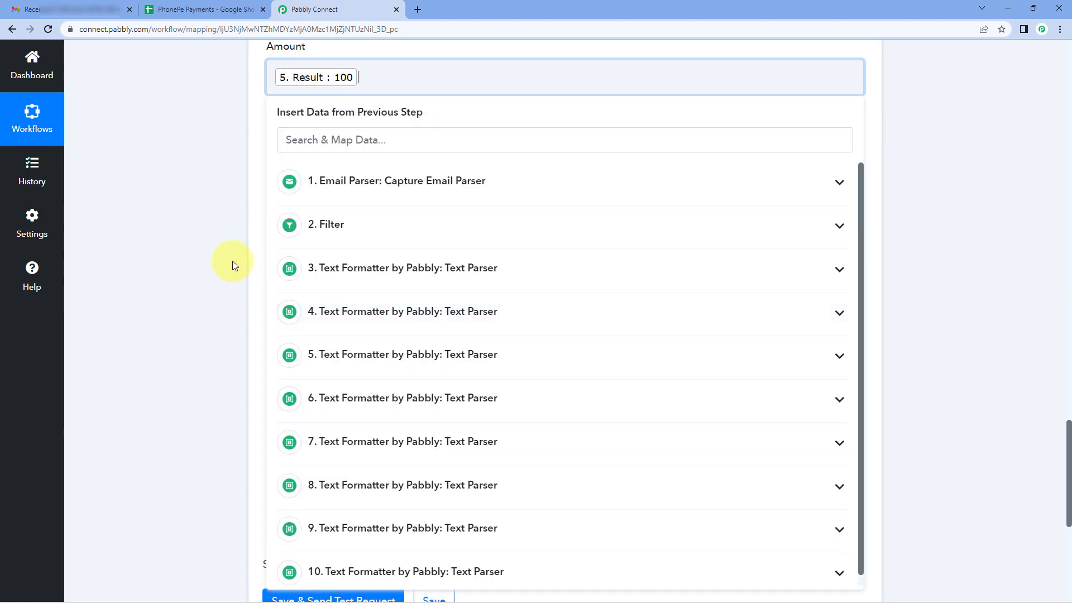
click(233, 260)
Map the Transaction ID field to the Result of Text Parser step 6.
scroll(232, 260, down, 1)
click(291, 109)
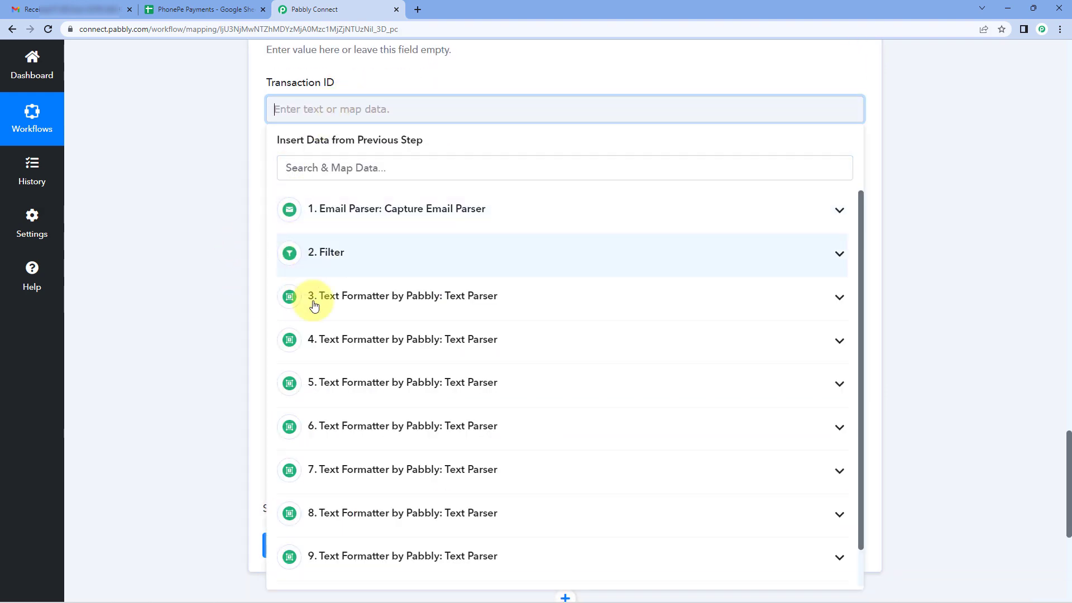
click(360, 423)
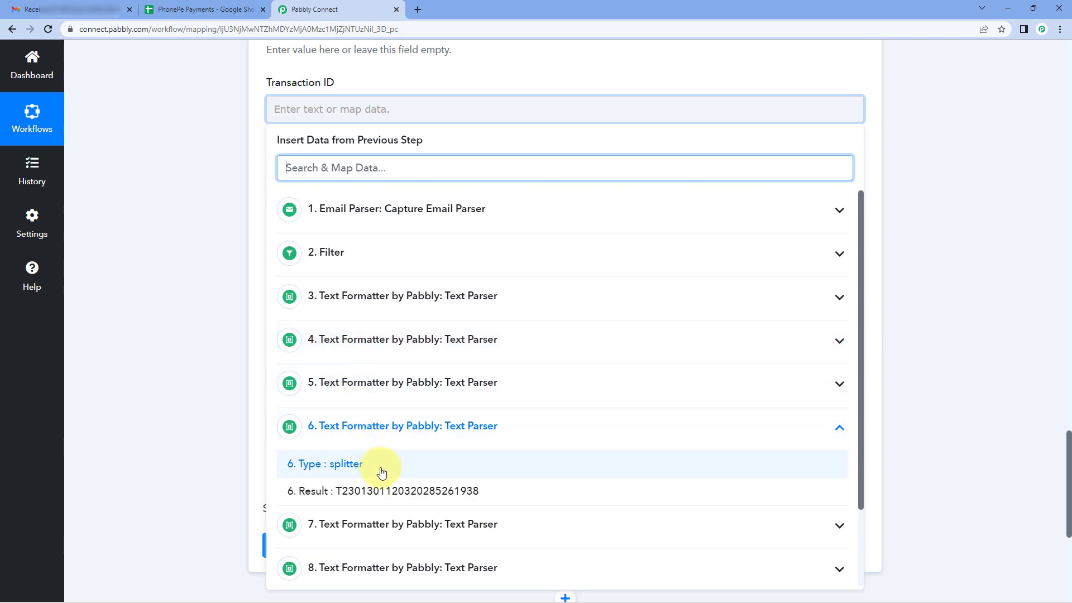
click(383, 487)
click(229, 251)
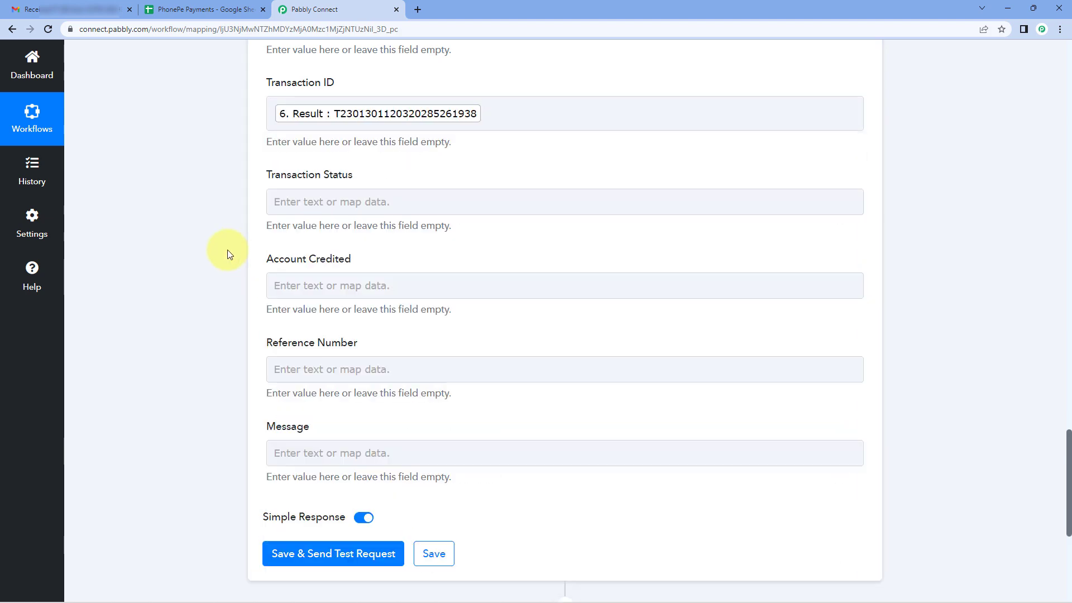
Map the Transaction Status field to the Result of Text Parser step 7.
scroll(228, 252, down, 2)
click(329, 81)
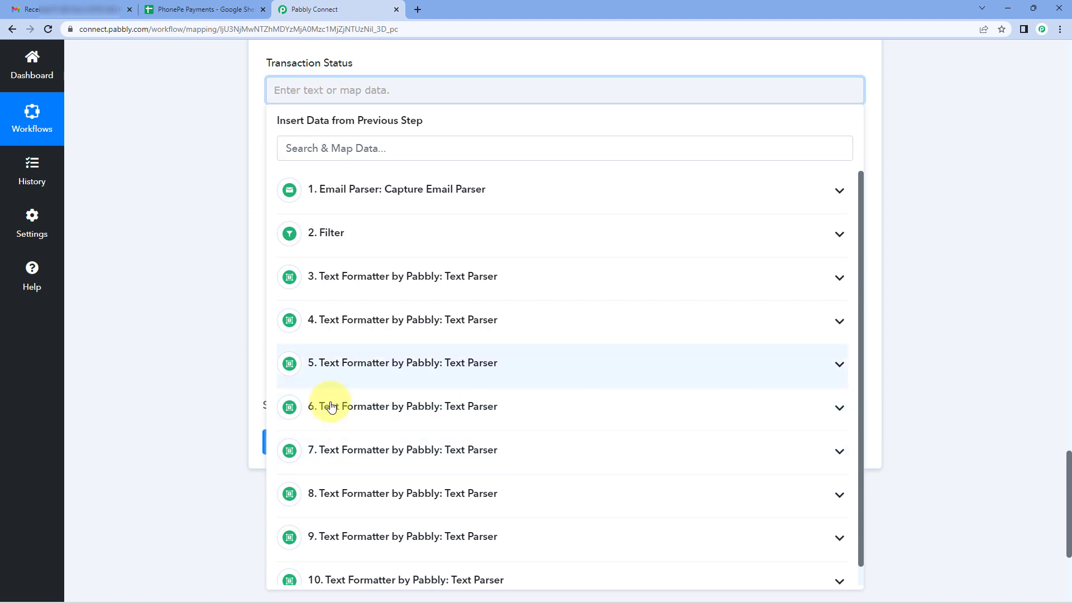
click(393, 502)
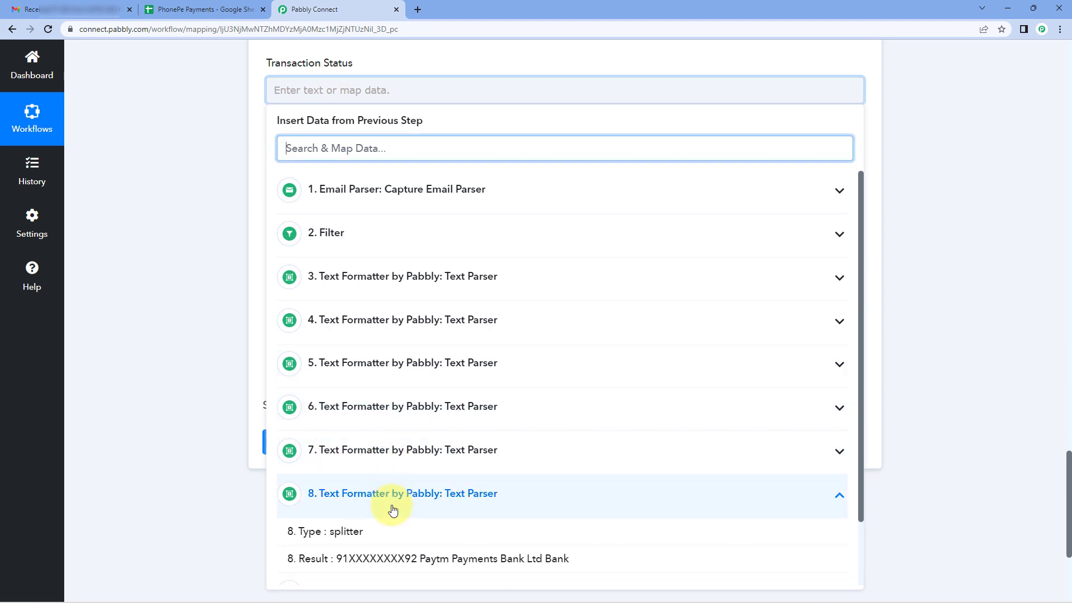
click(379, 464)
click(302, 512)
click(233, 257)
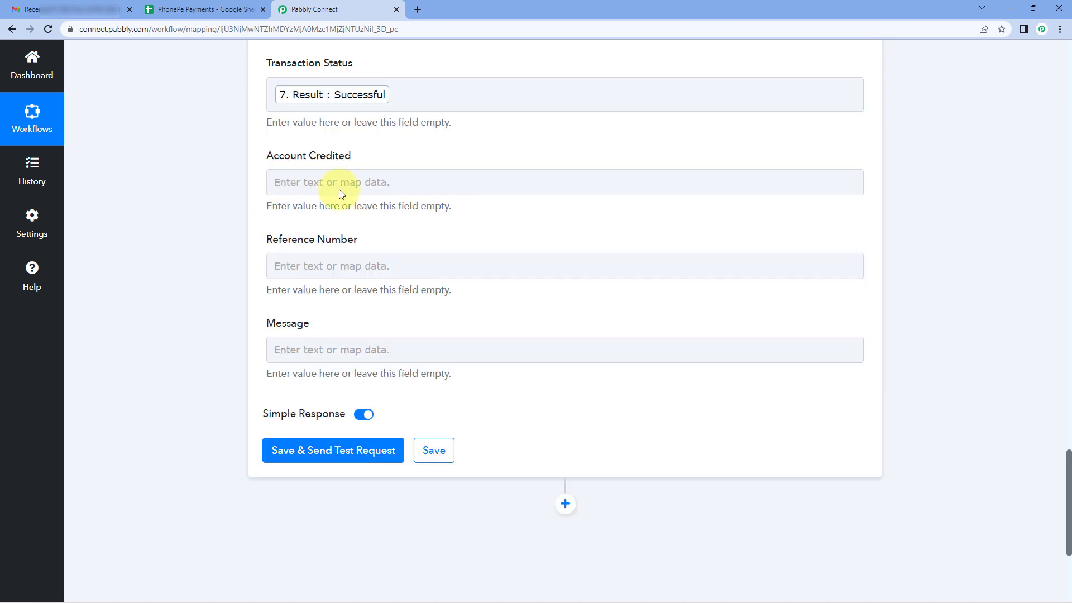
Map the Account Credited field to the Result of Text Parser step 8.
click(282, 182)
scroll(216, 203, down, 2)
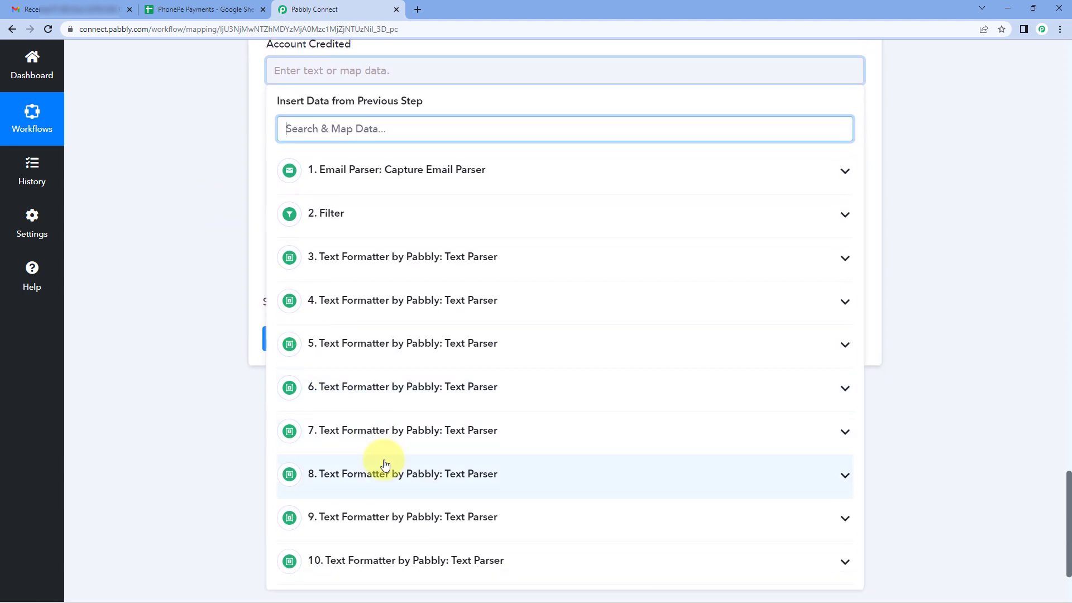
click(386, 472)
click(408, 537)
Map the Reference Number field to the Result of Text Parser step 9.
click(278, 160)
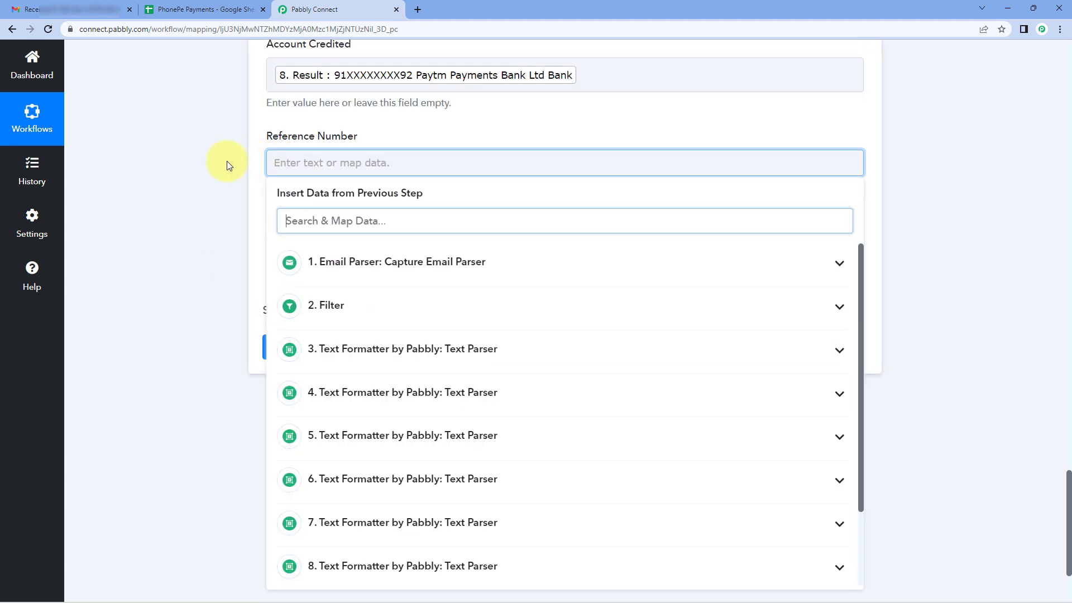
scroll(226, 161, down, 1)
scroll(407, 496, down, 1)
click(407, 517)
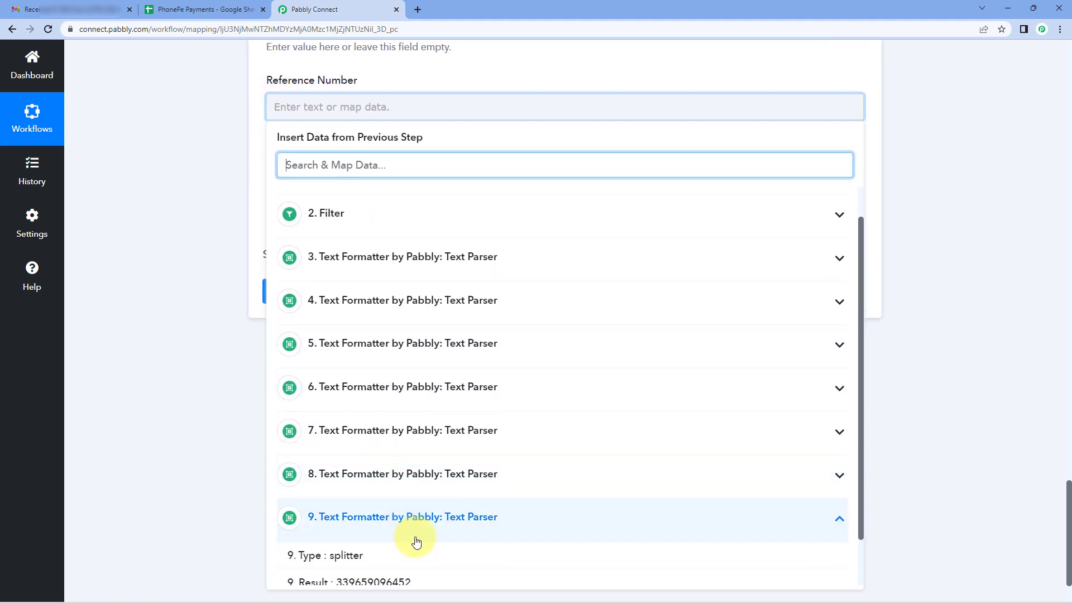
click(414, 577)
Map the Message field to the Result of Text Parser step 10.
click(316, 199)
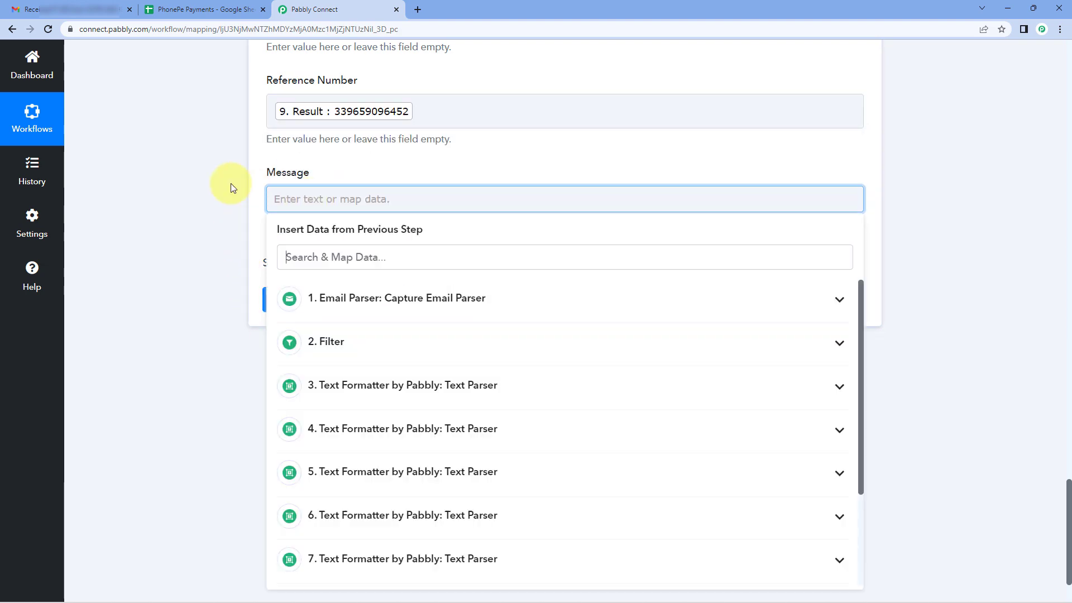
scroll(232, 184, down, 1)
scroll(318, 340, down, 1)
click(411, 550)
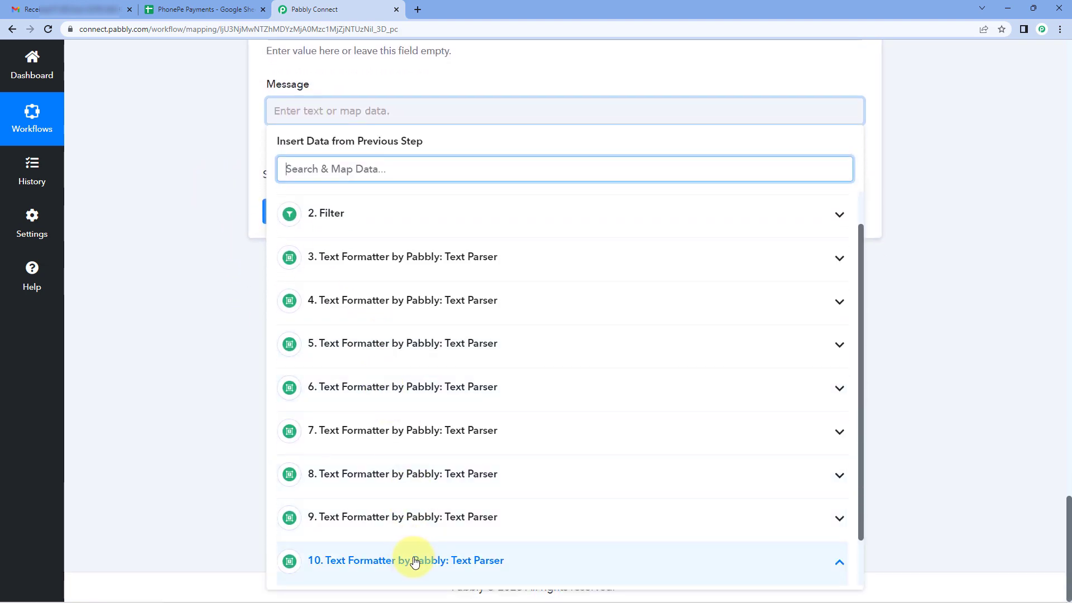
scroll(383, 550, down, 1)
click(390, 569)
click(217, 252)
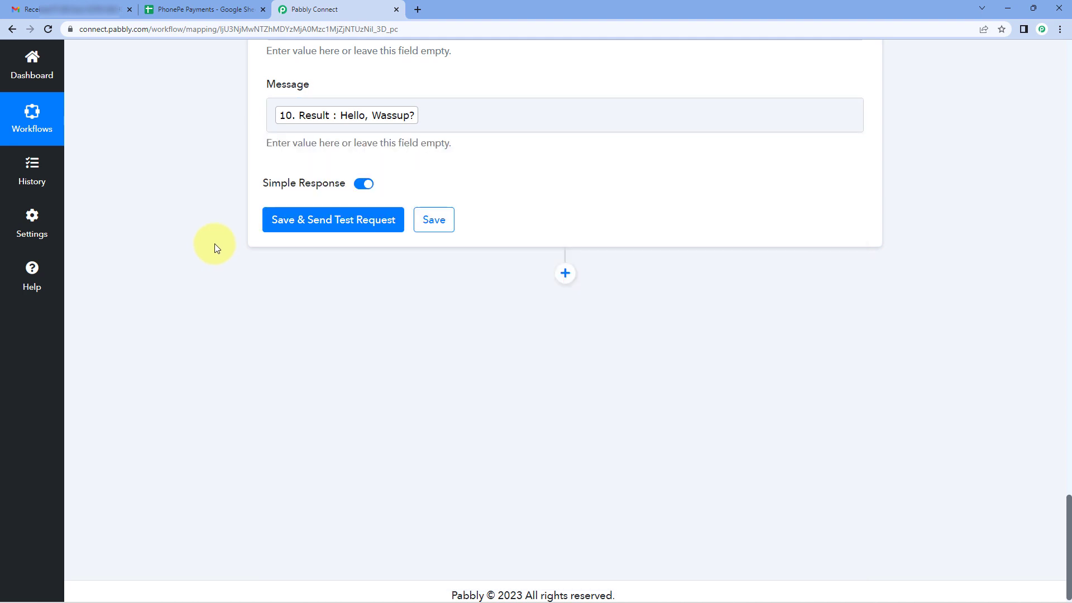
Save the Google Sheets step, send a test request with the mapped fields and review the response.
scroll(214, 244, up, 3)
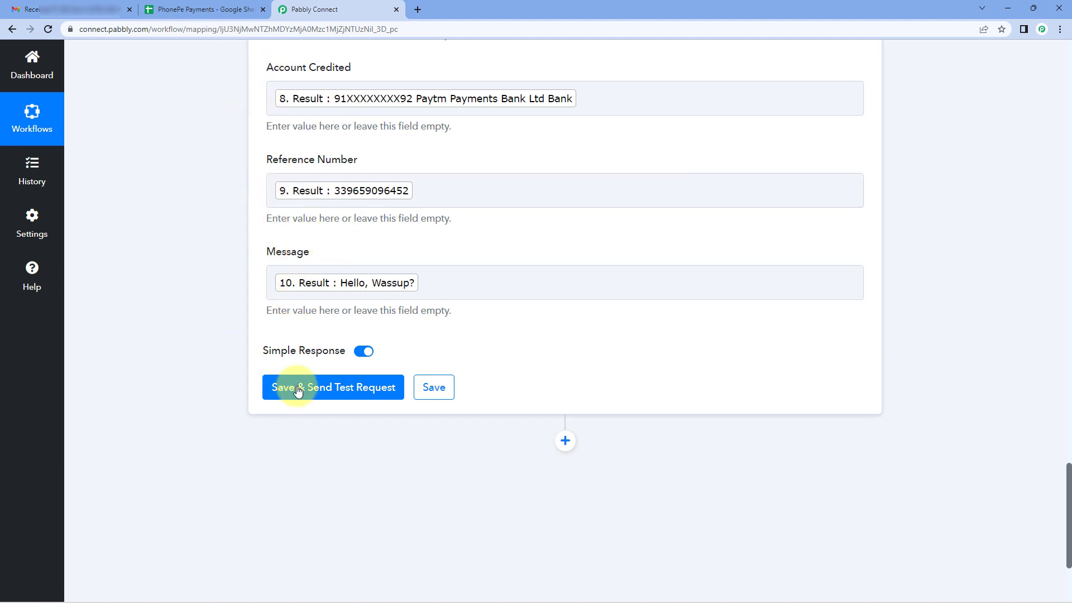
click(327, 395)
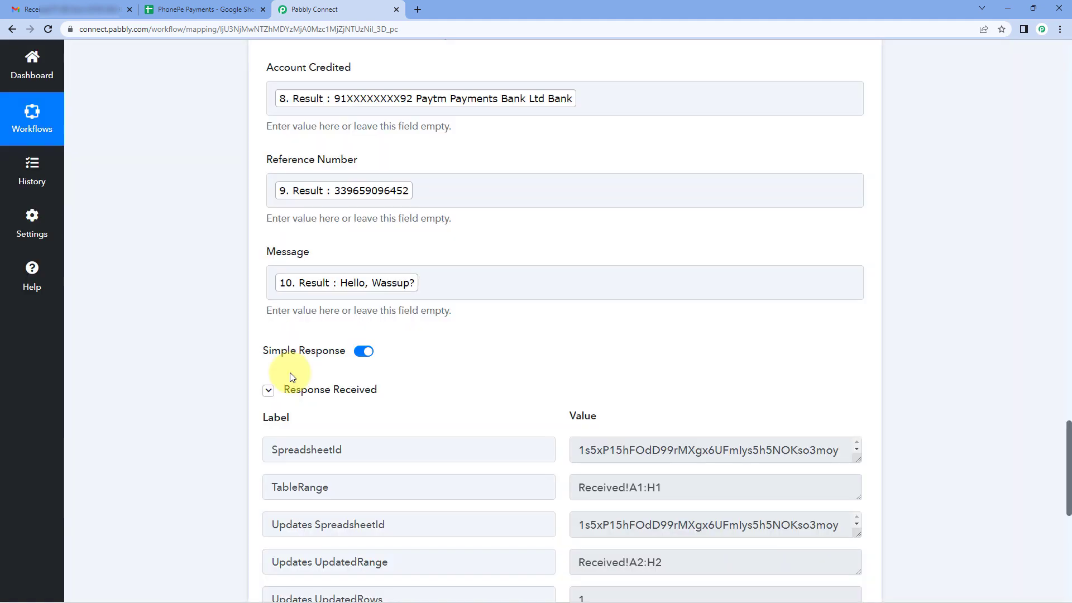
scroll(290, 377, down, 1)
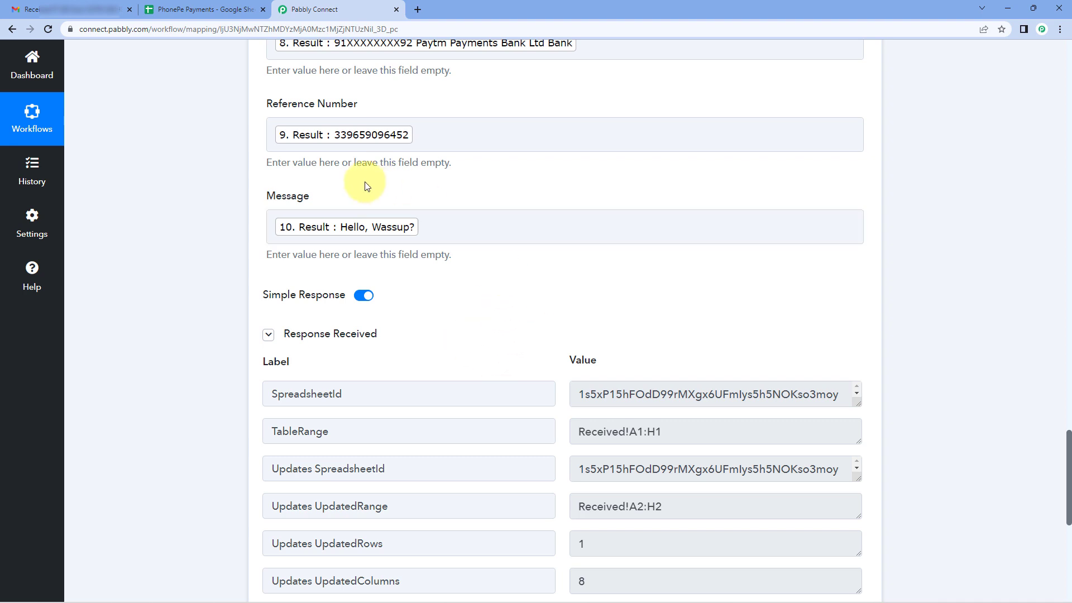
click(348, 149)
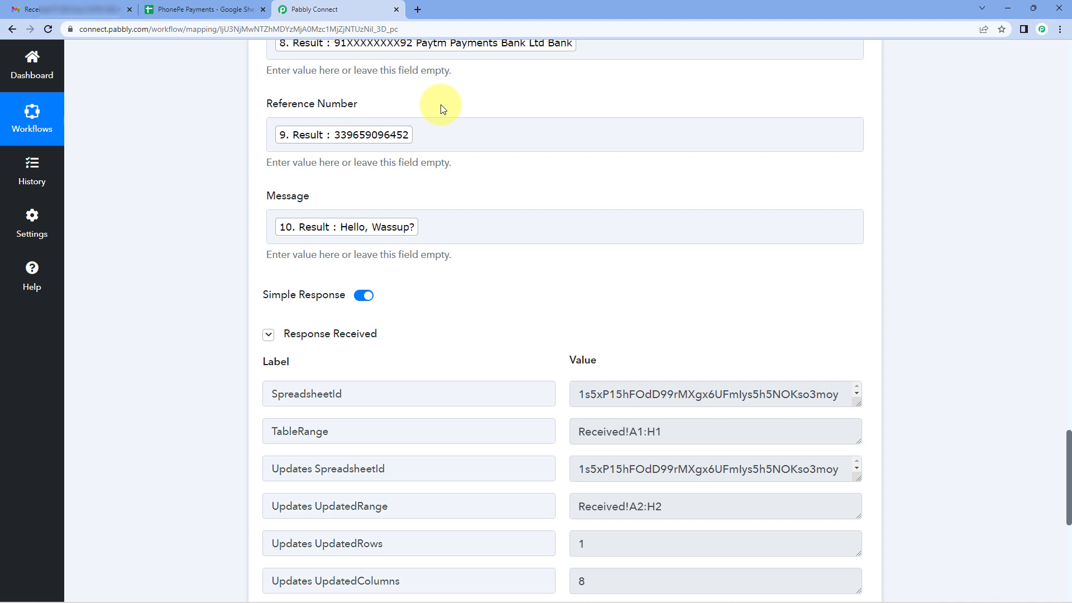
Switch to the PhonePe Payments Google Sheet, remove bold from row 2 and fit all column widths to their contents.
click(206, 10)
click(21, 162)
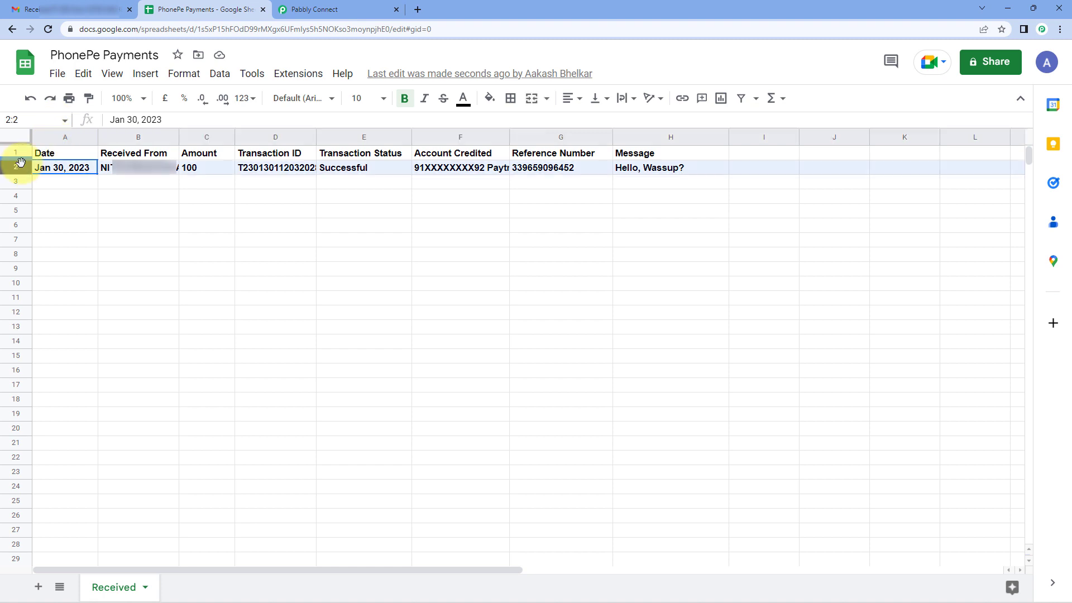
key(ctrl+b)
click(15, 136)
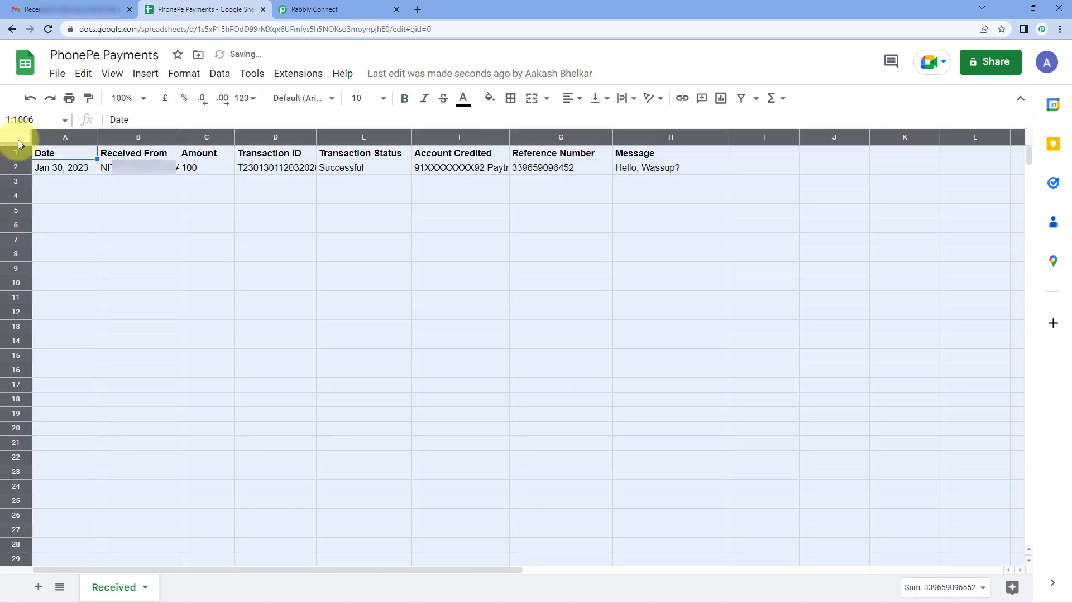
double_click(95, 136)
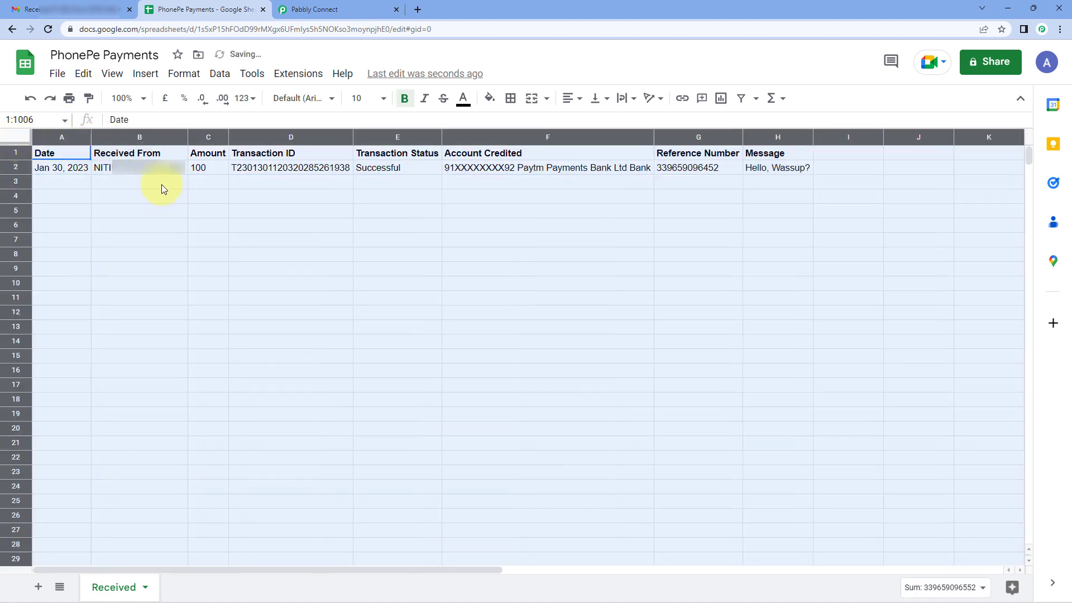
click(161, 185)
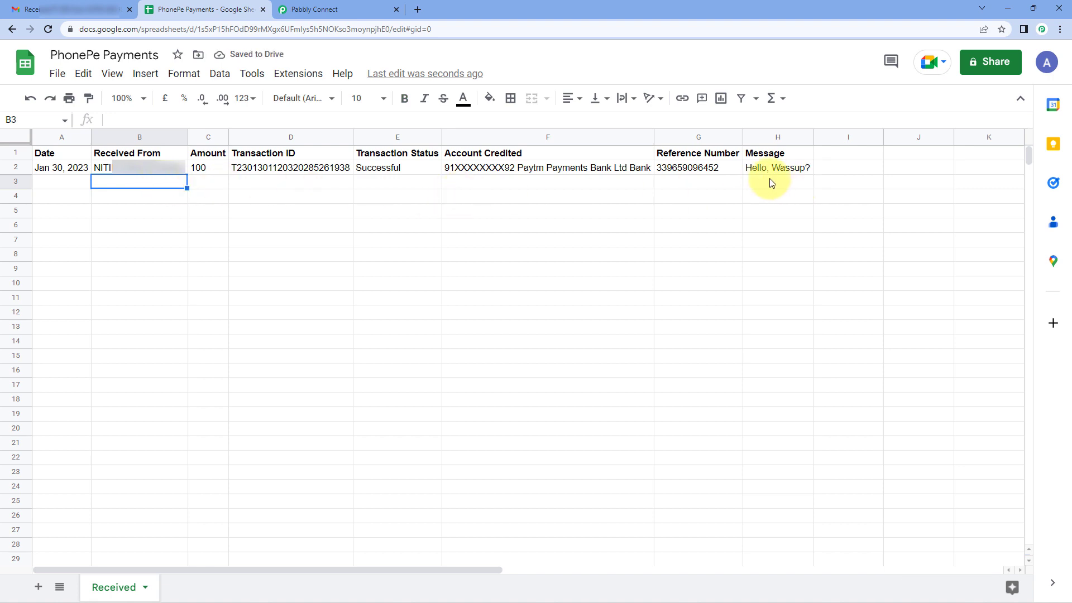
Examine each field of the payment in row 2, from Date through Message, in the PhonePe Payments sheet.
click(74, 169)
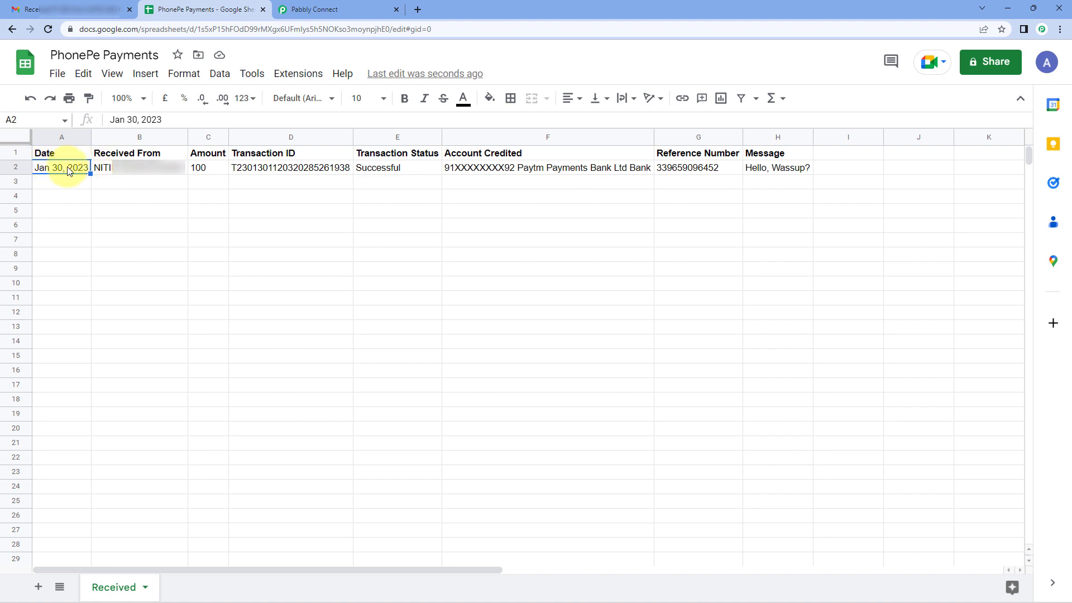
click(128, 168)
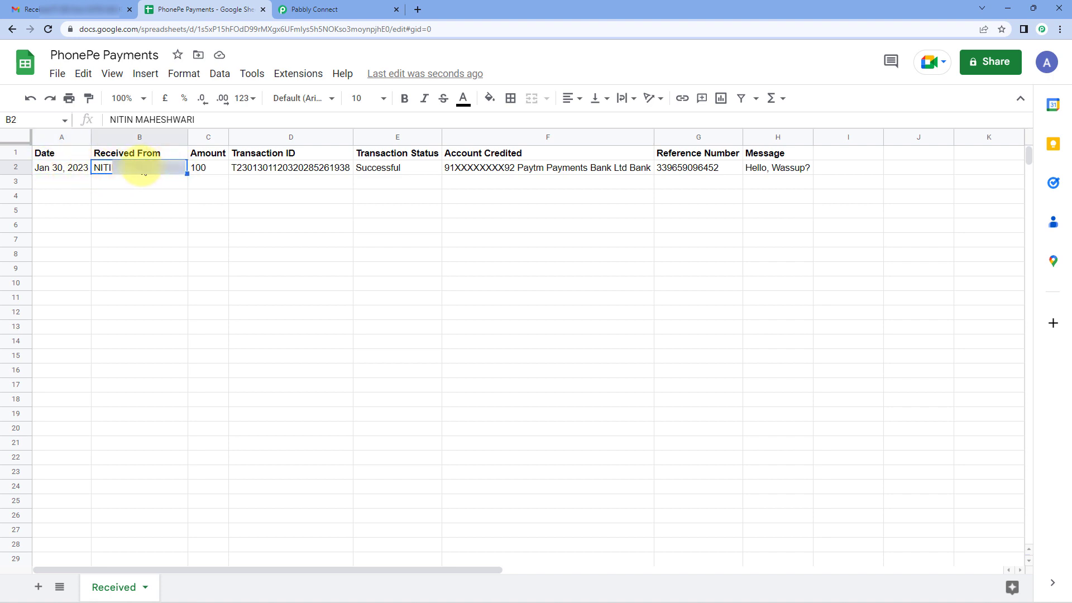
click(211, 173)
click(350, 168)
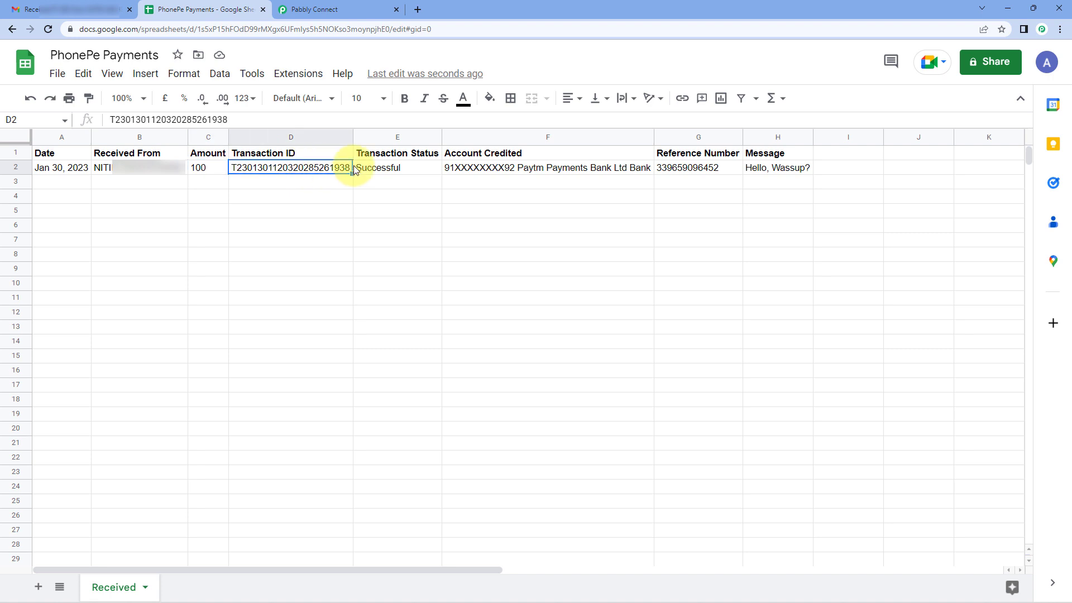
click(414, 166)
click(556, 174)
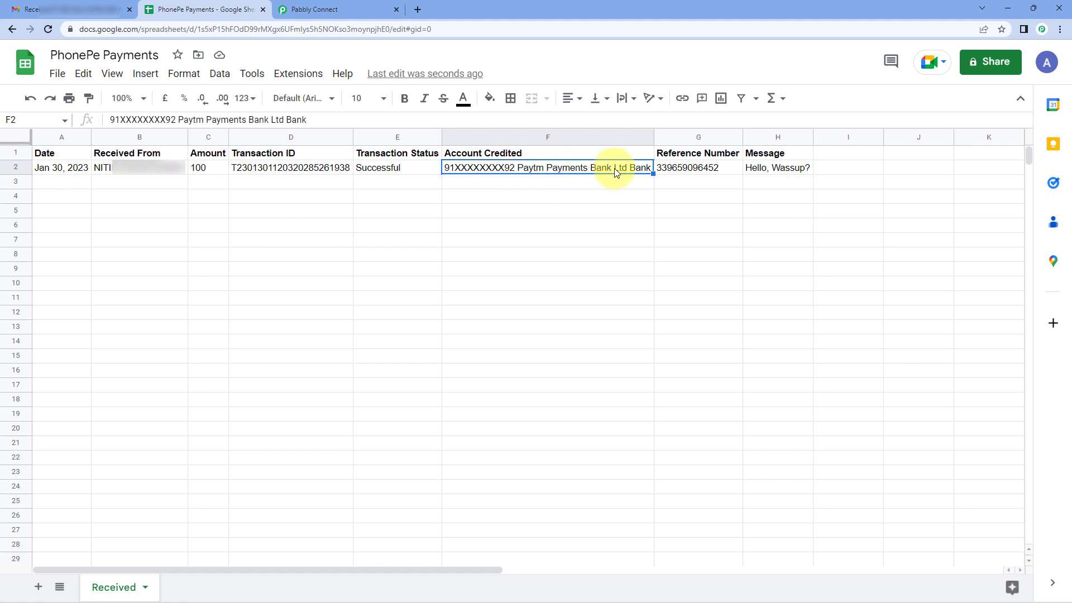
click(687, 167)
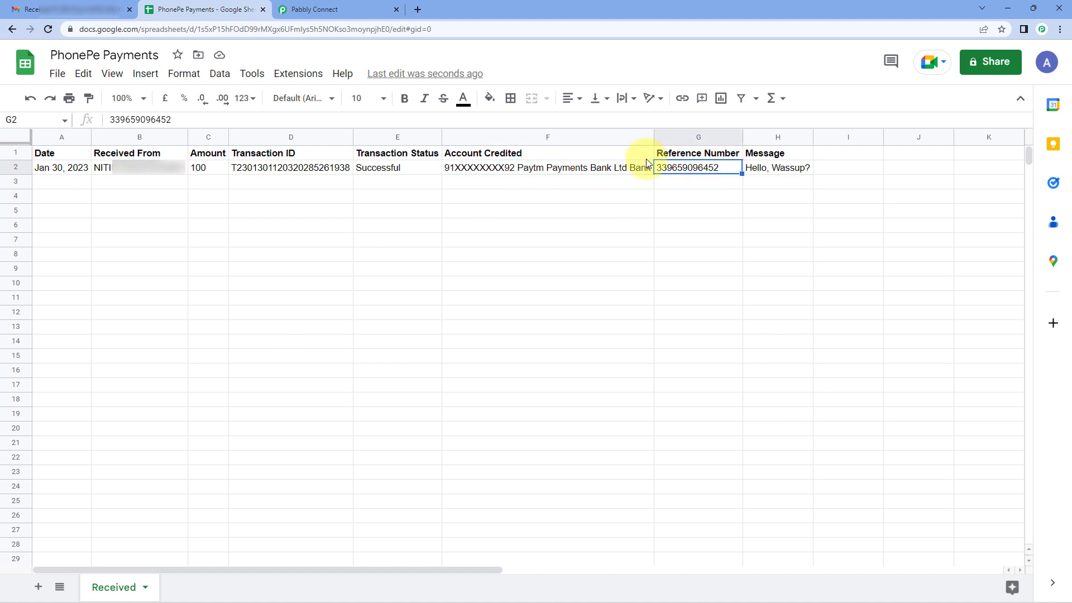
click(774, 173)
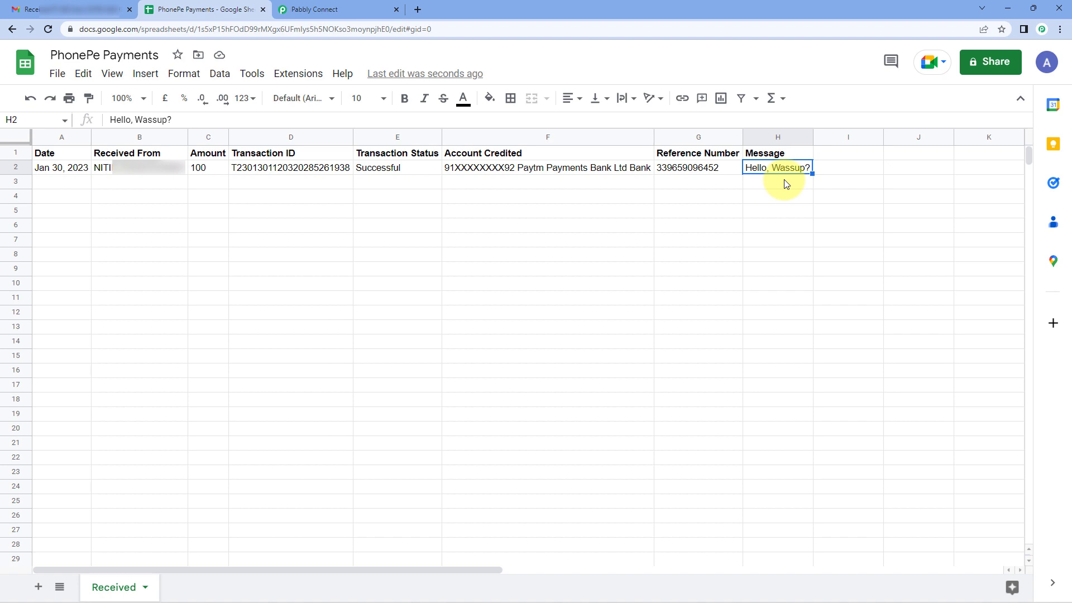
Switch to Pabbly Connect and review the Gmail to Google Sheets workflow from the Email Parser trigger through the Text Formatter steps.
click(312, 9)
scroll(938, 262, up, 4)
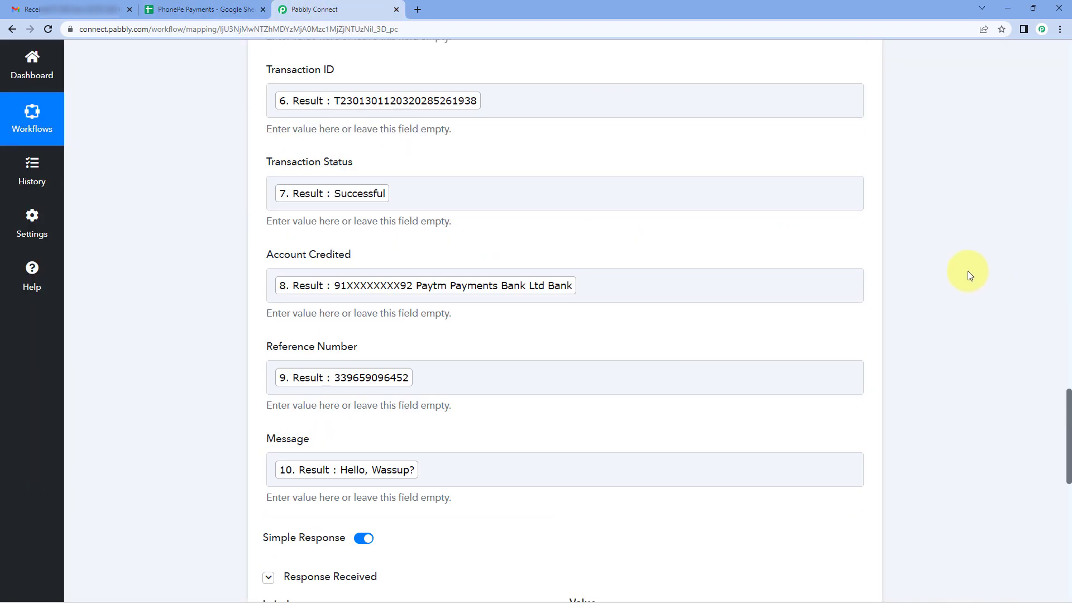
scroll(960, 276, up, 16)
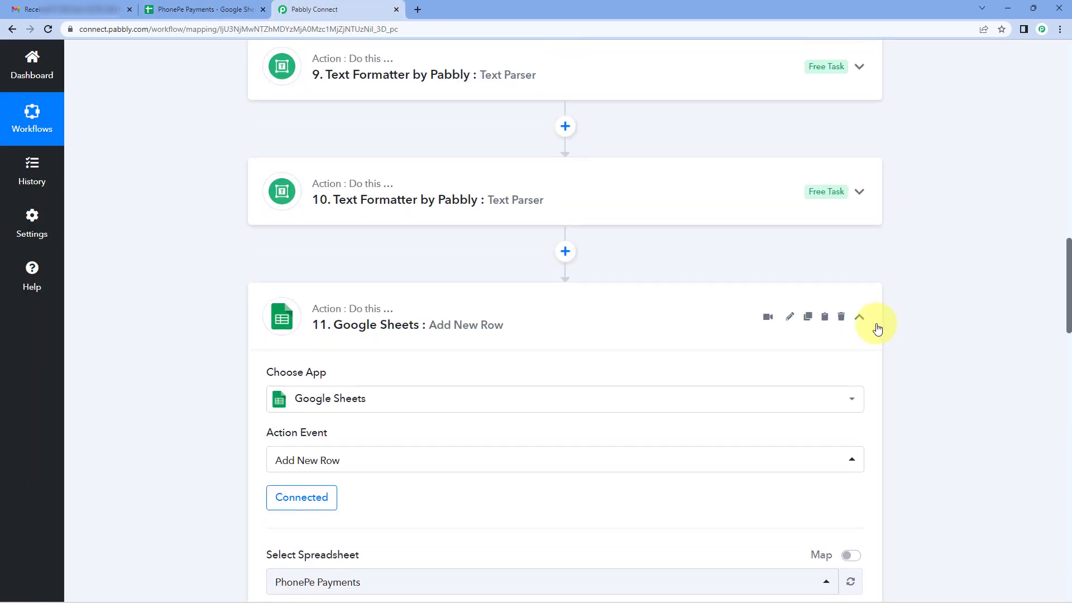
scroll(885, 313, up, 20)
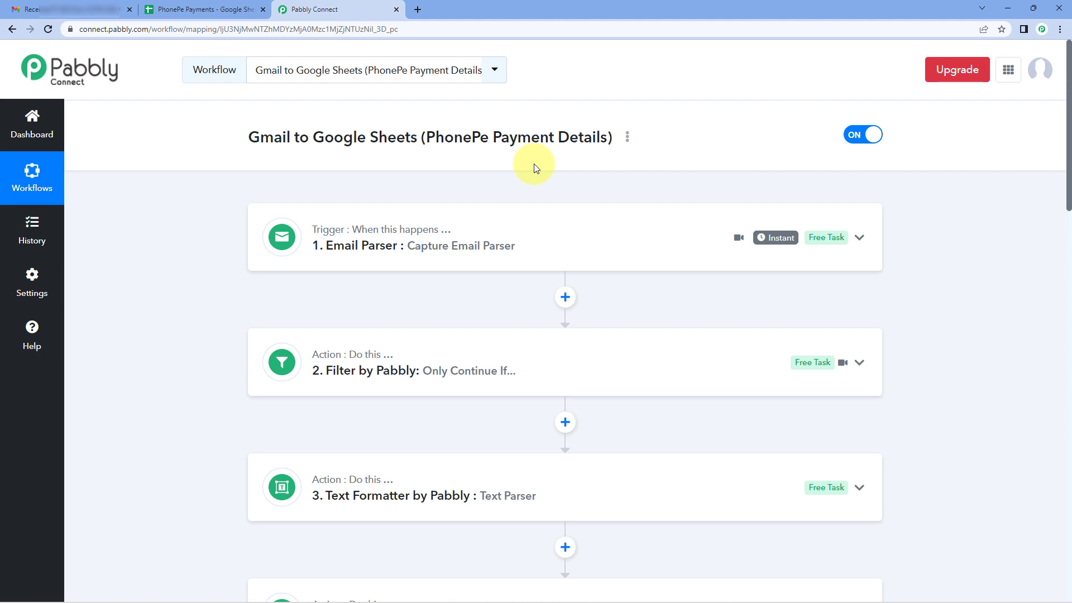
scroll(533, 163, down, 1)
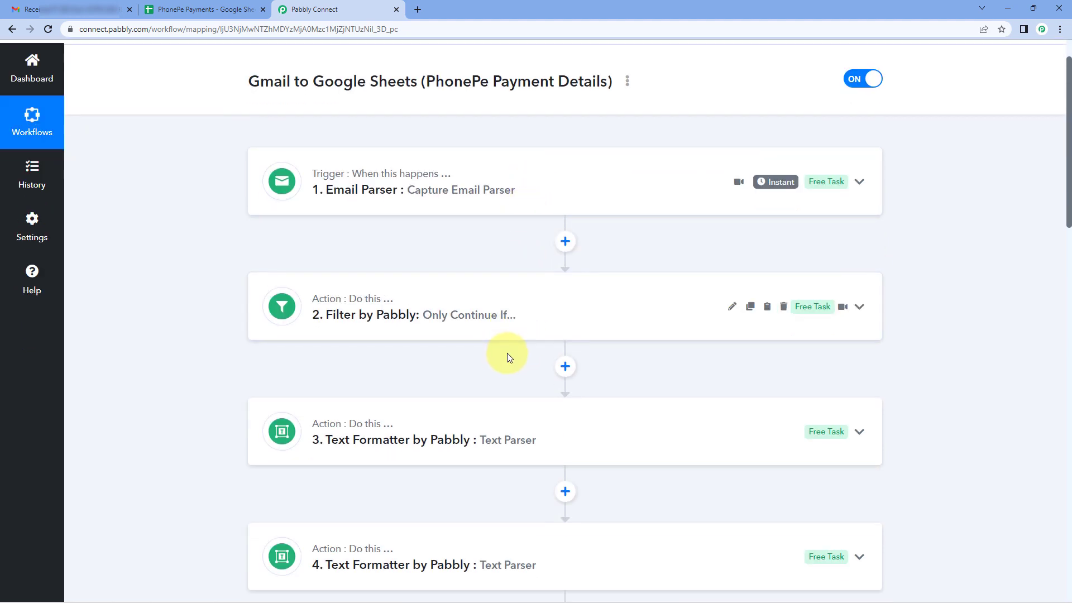
scroll(509, 355, down, 7)
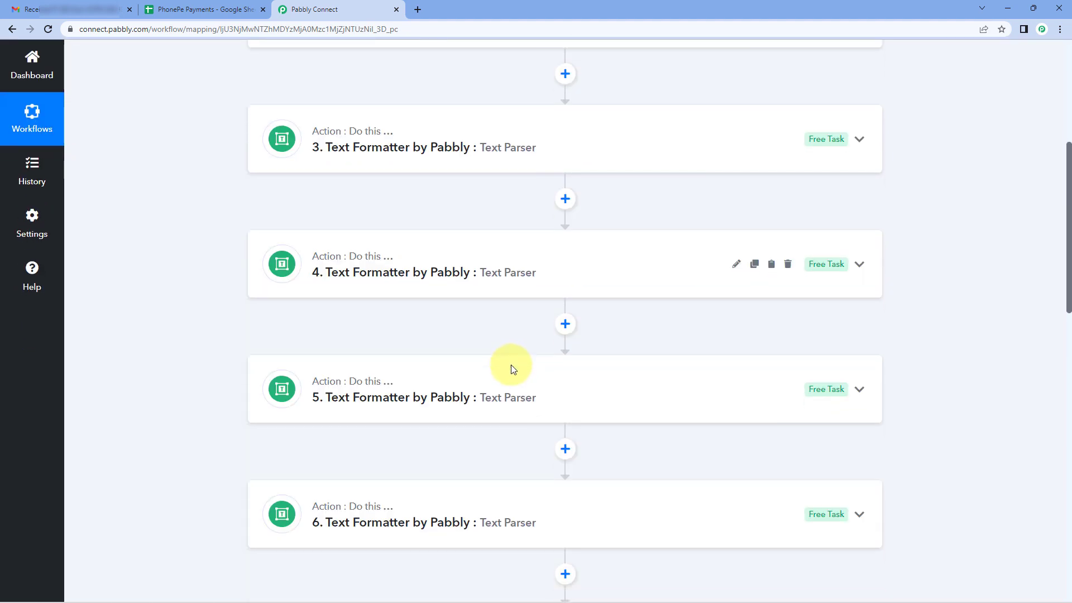
scroll(514, 371, down, 11)
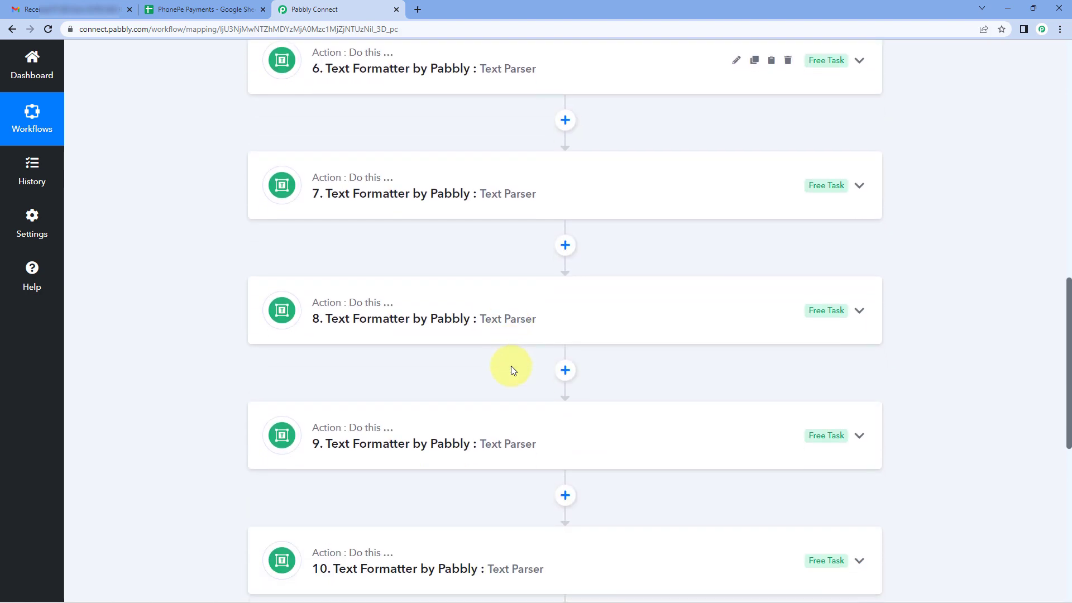
scroll(511, 366, up, 19)
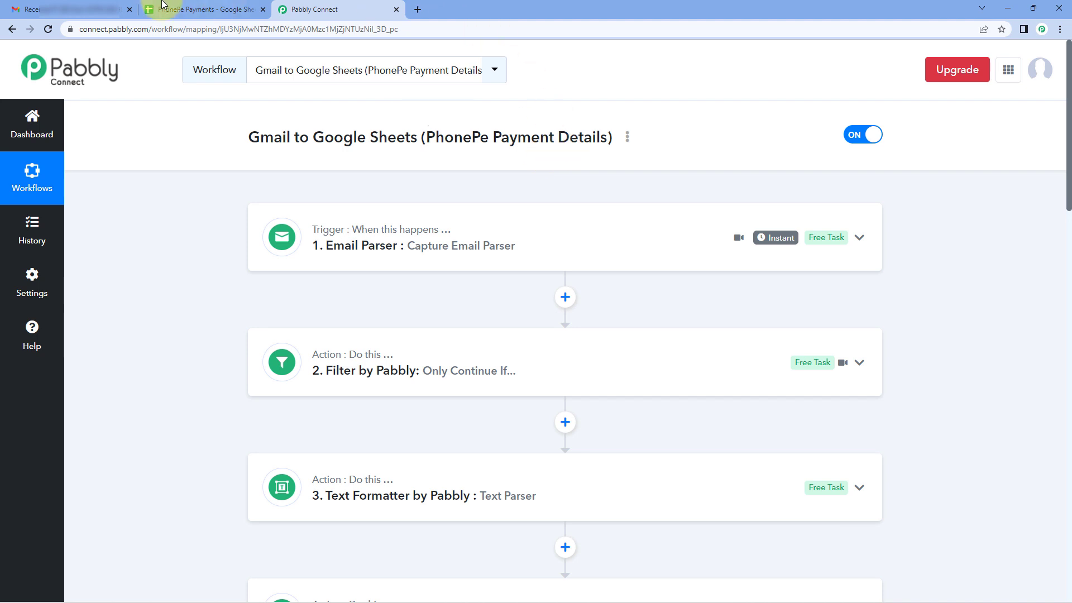
Switch to Gmail, return to the inbox and open the newest PhonePe payment email to examine its transaction details.
click(108, 4)
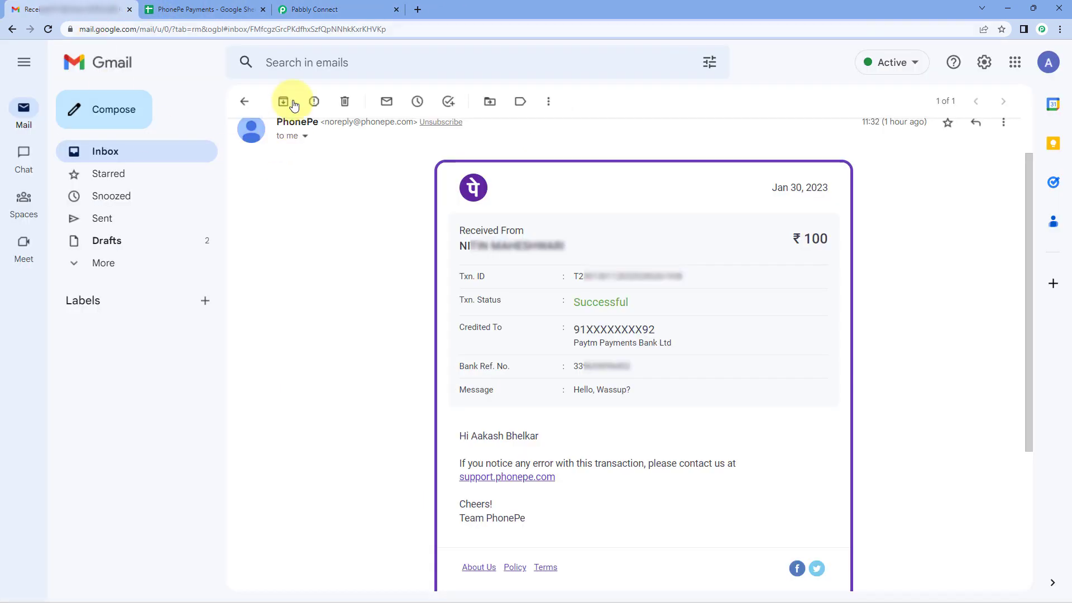
click(246, 101)
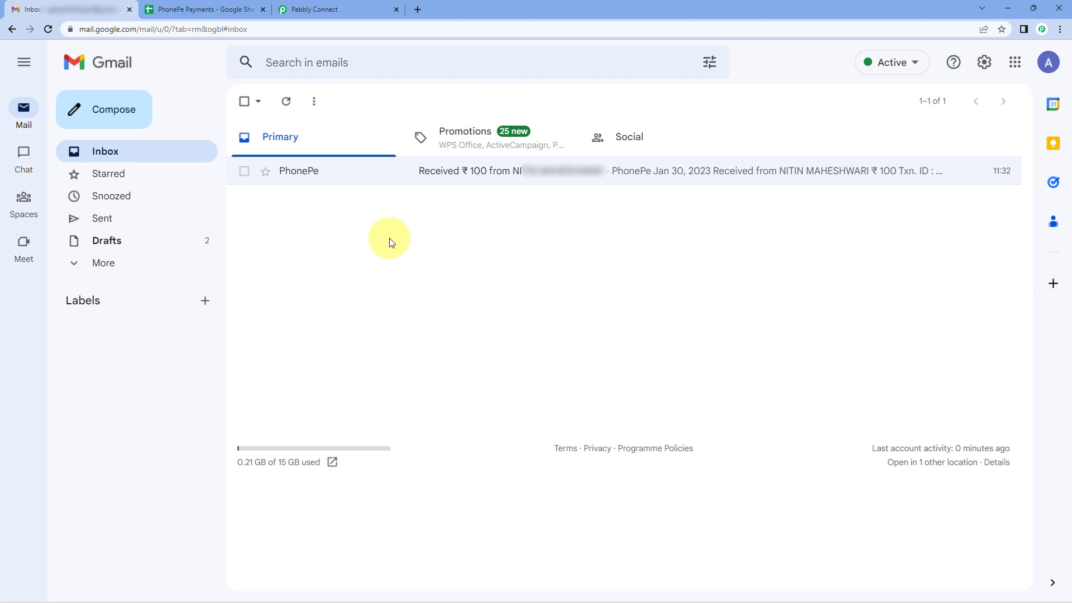
click(221, 10)
click(98, 9)
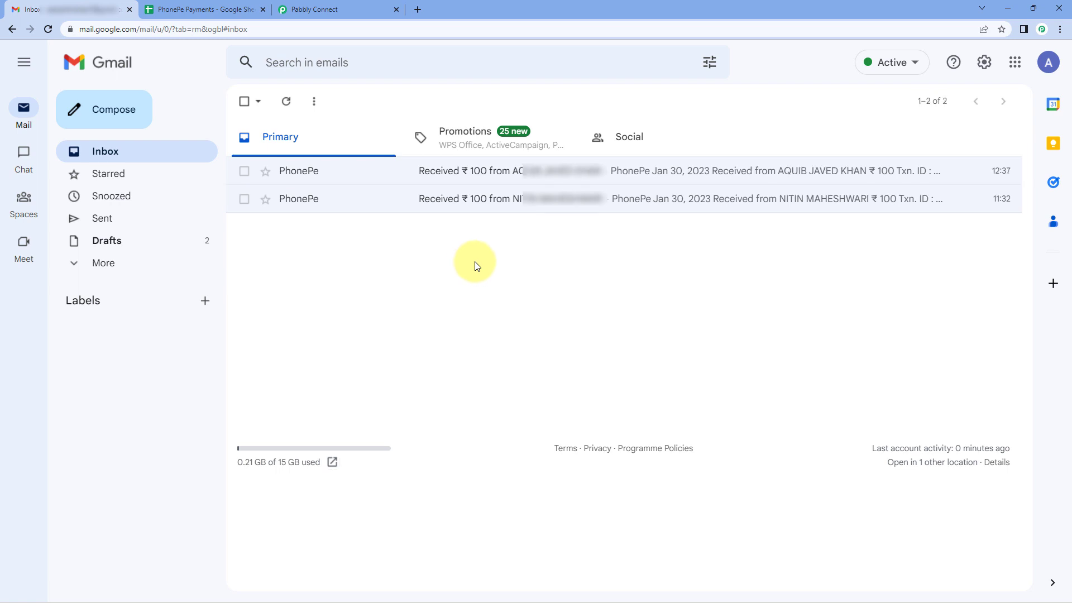
click(413, 180)
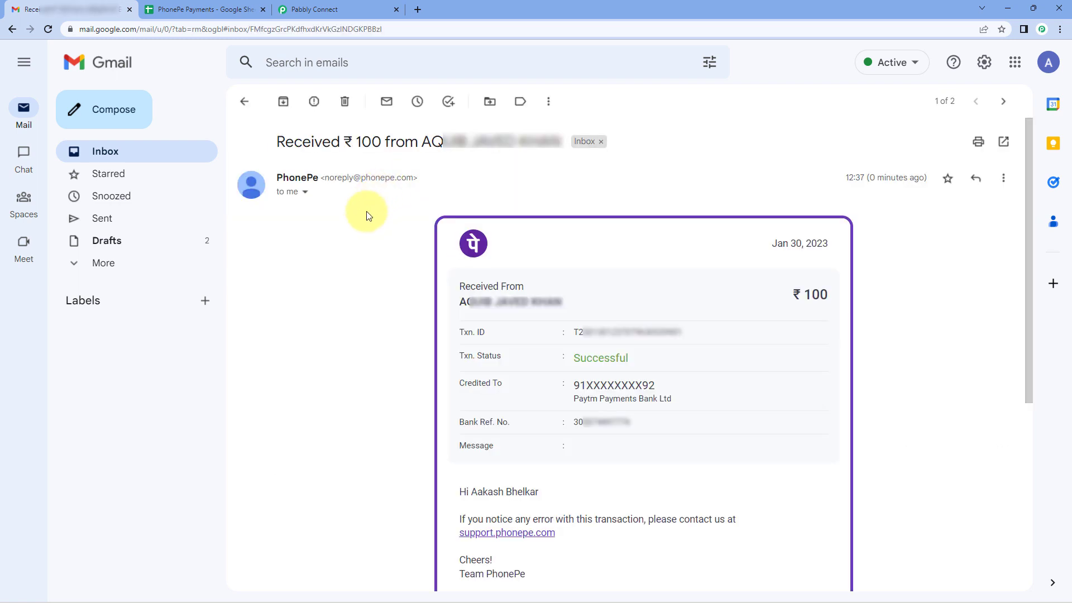
scroll(357, 232, down, 3)
scroll(359, 237, up, 2)
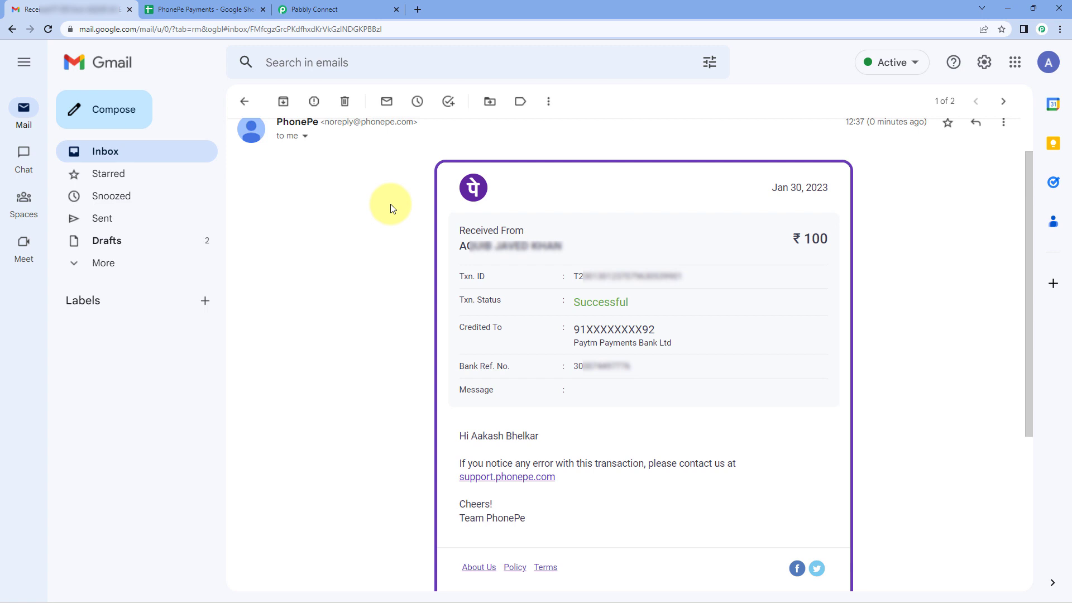
Check every field of row 3 in the PhonePe Payments sheet, including the Message cell, and return to the Pabbly Connect workflow.
click(208, 9)
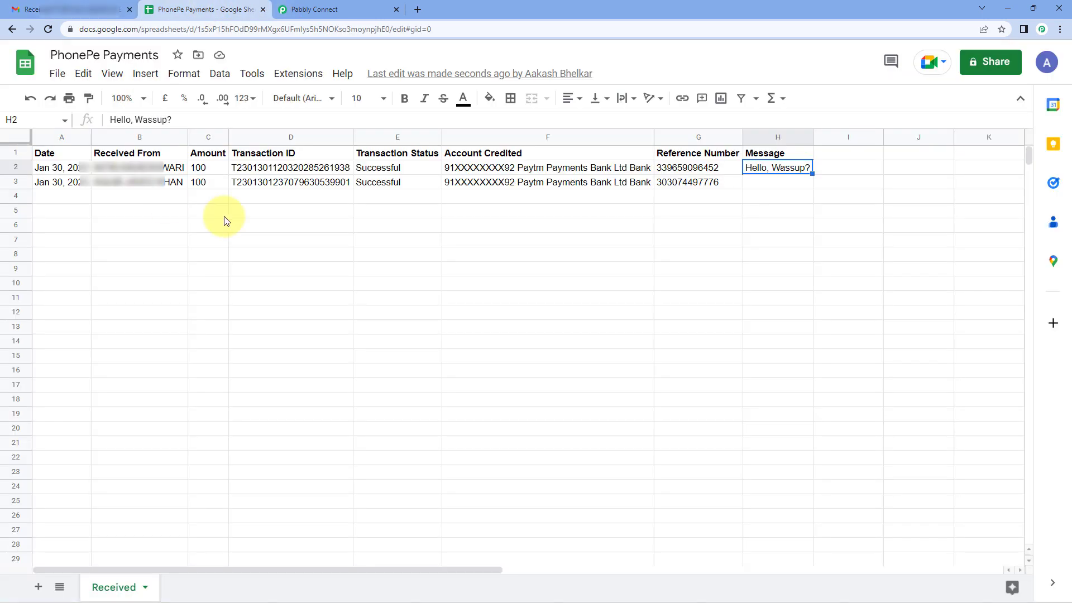
click(78, 200)
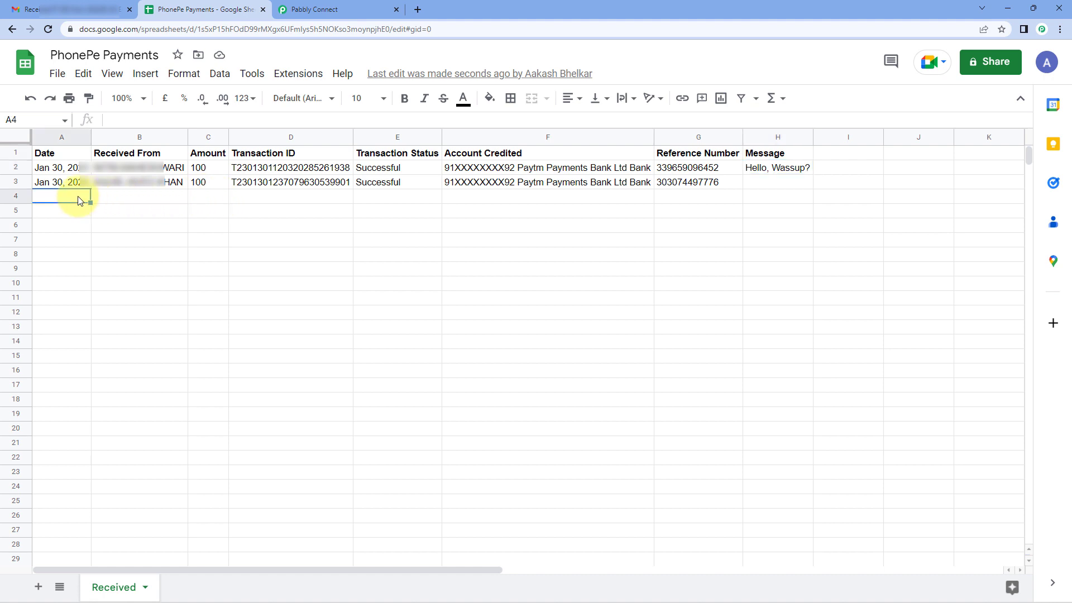
click(74, 183)
click(160, 188)
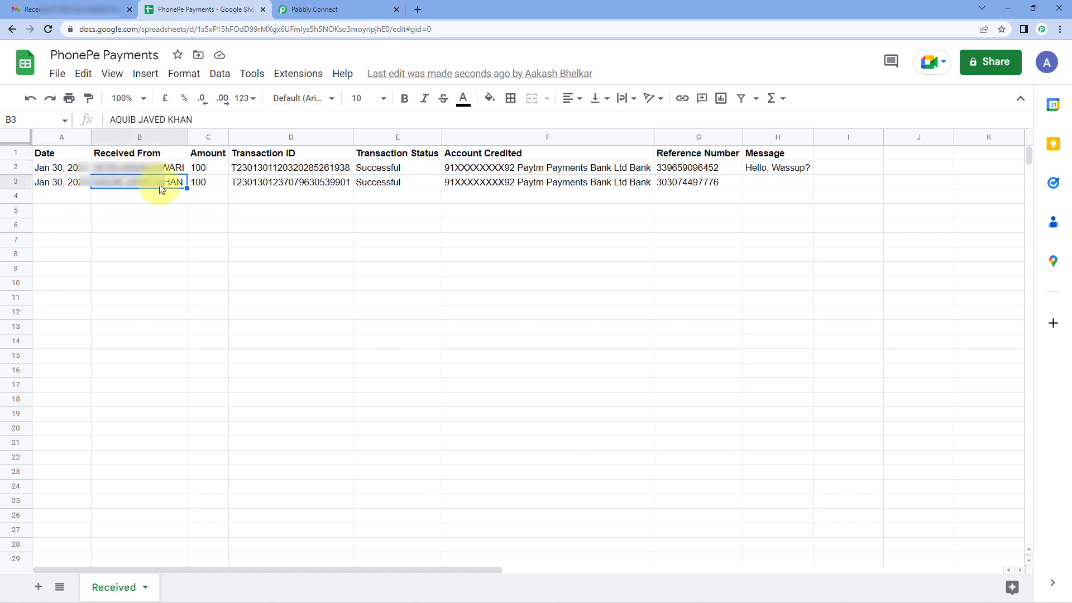
click(205, 182)
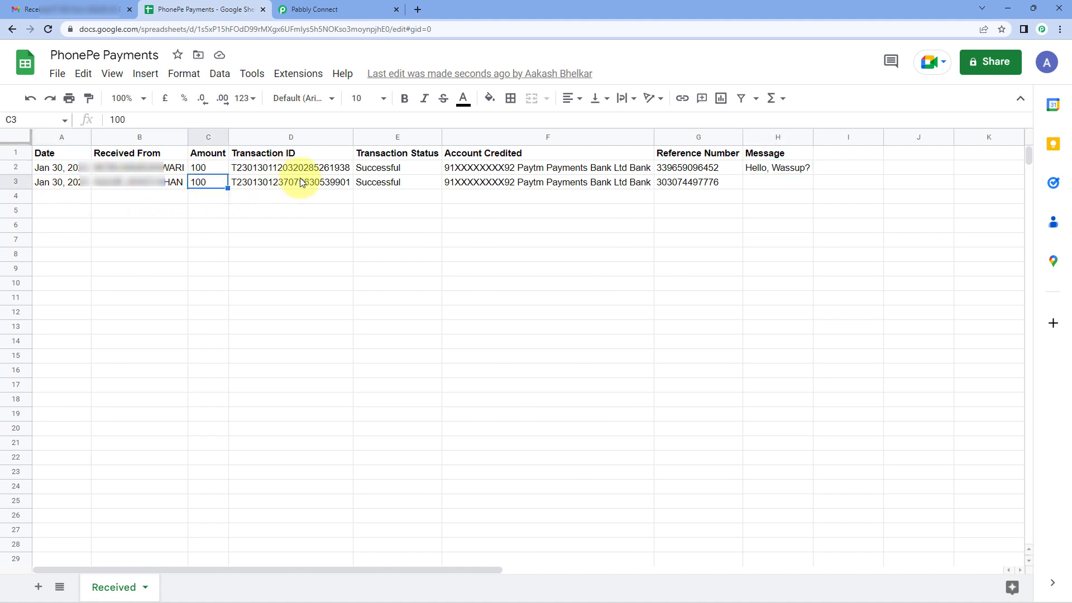
click(304, 182)
click(403, 184)
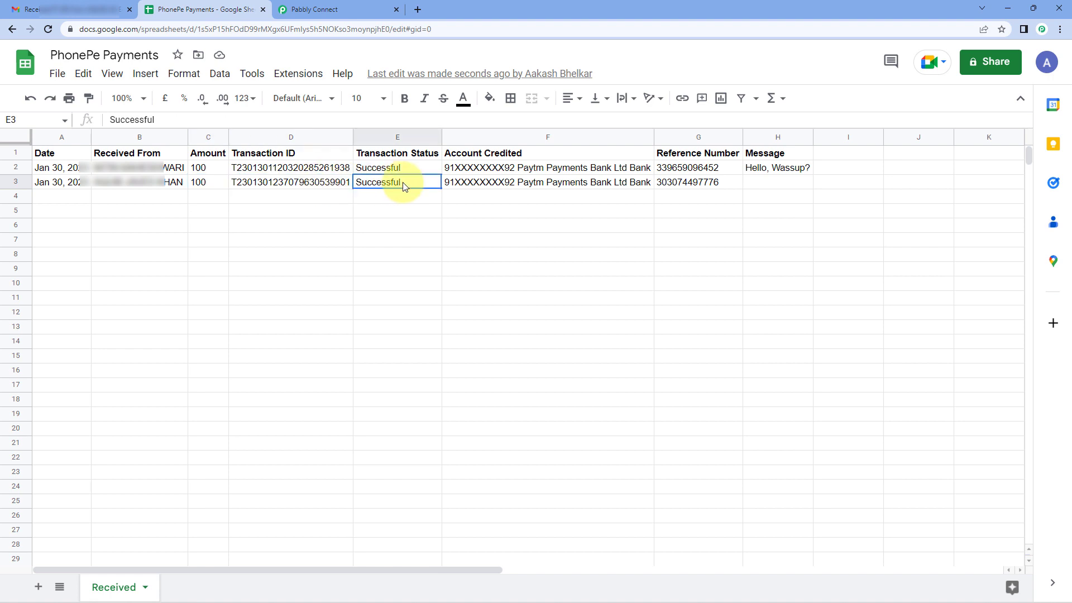
click(513, 191)
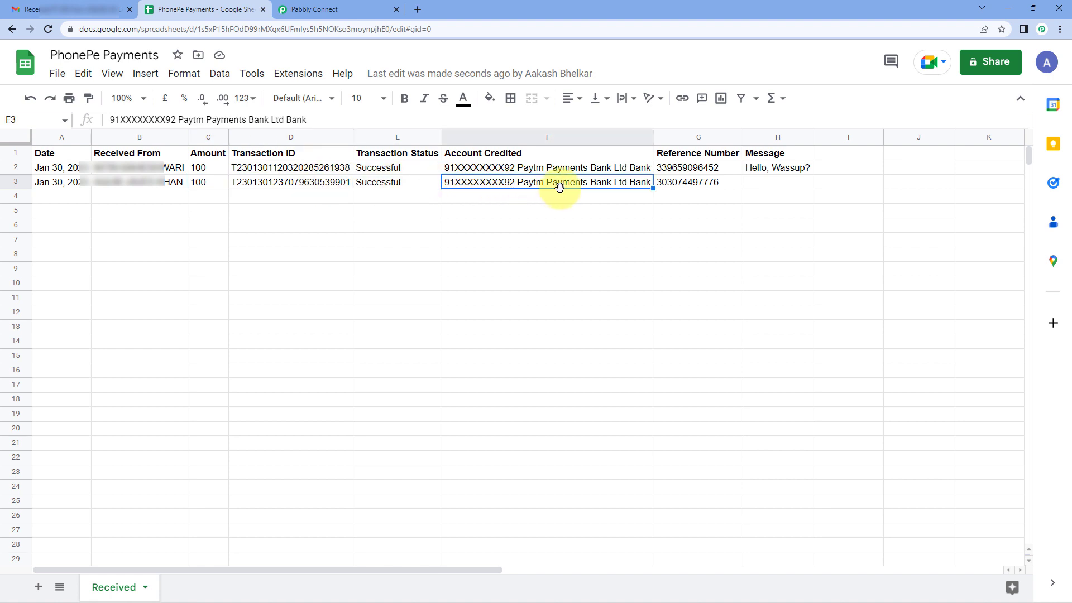
click(717, 186)
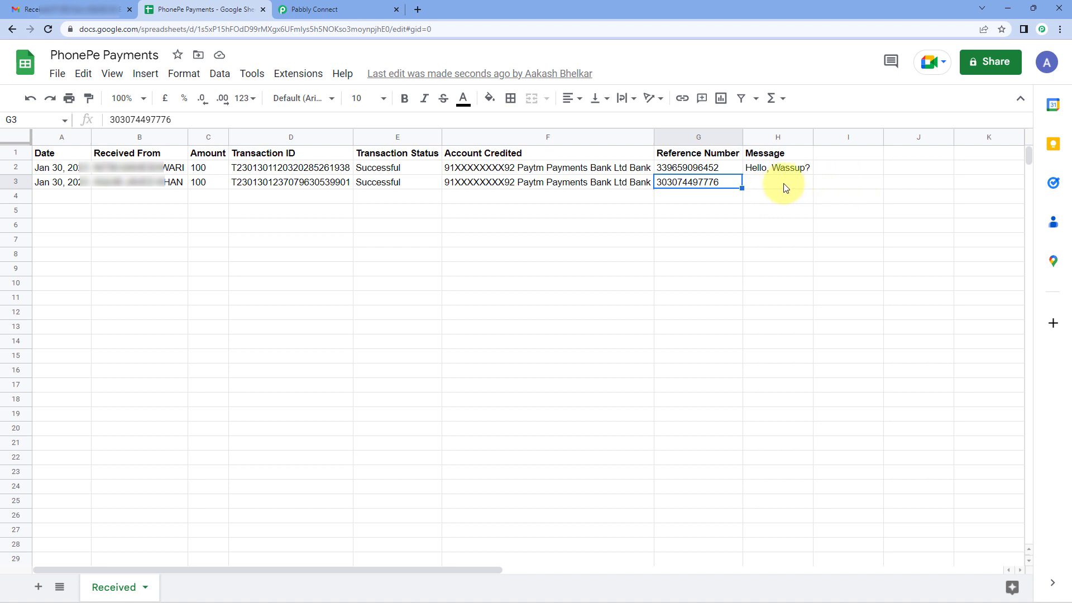
click(784, 187)
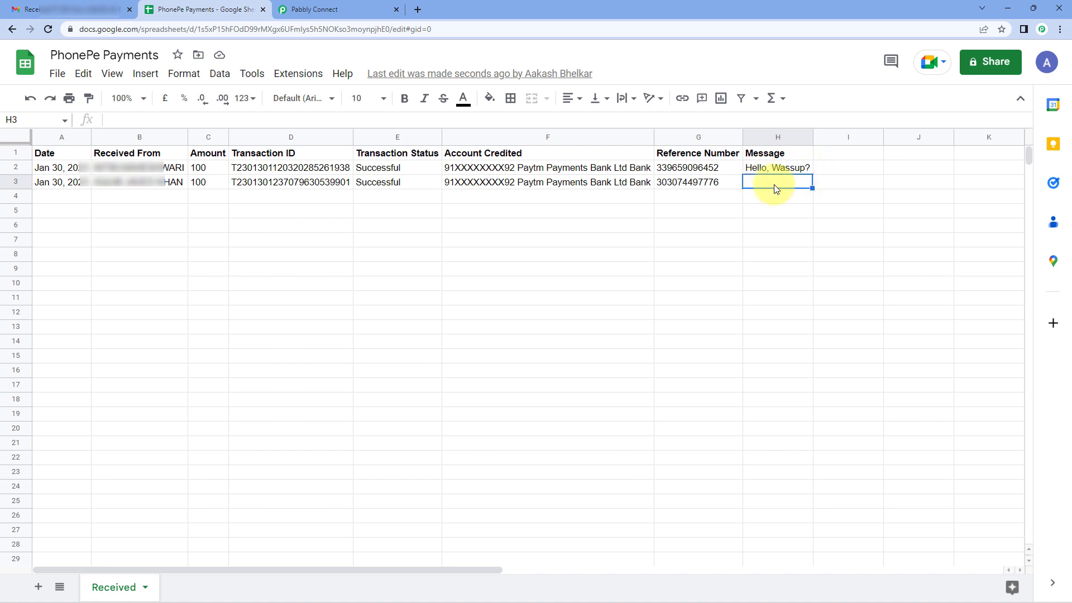
click(771, 196)
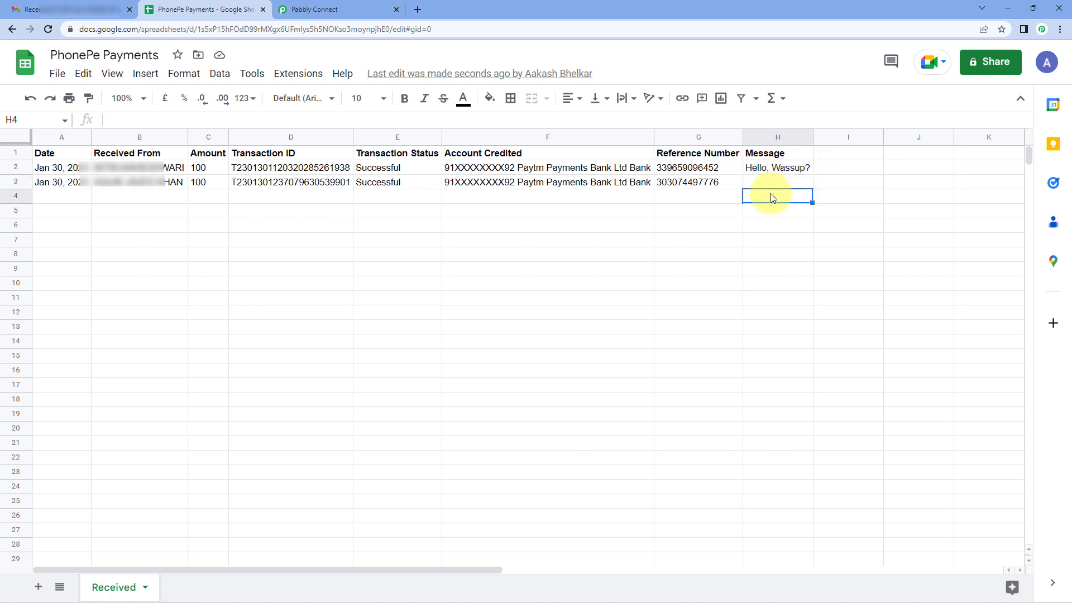
click(771, 184)
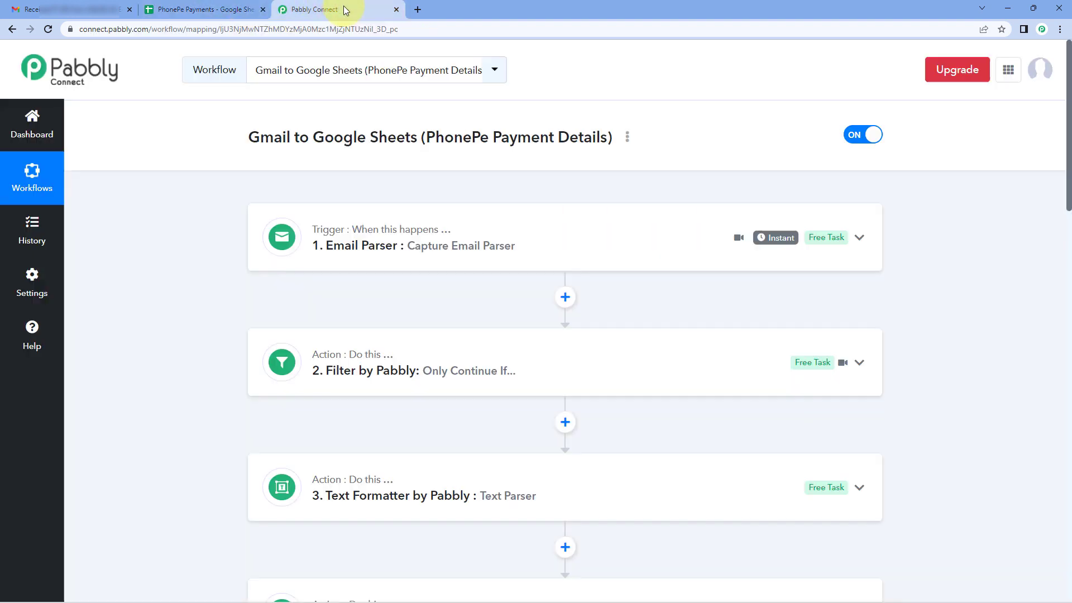
click(335, 10)
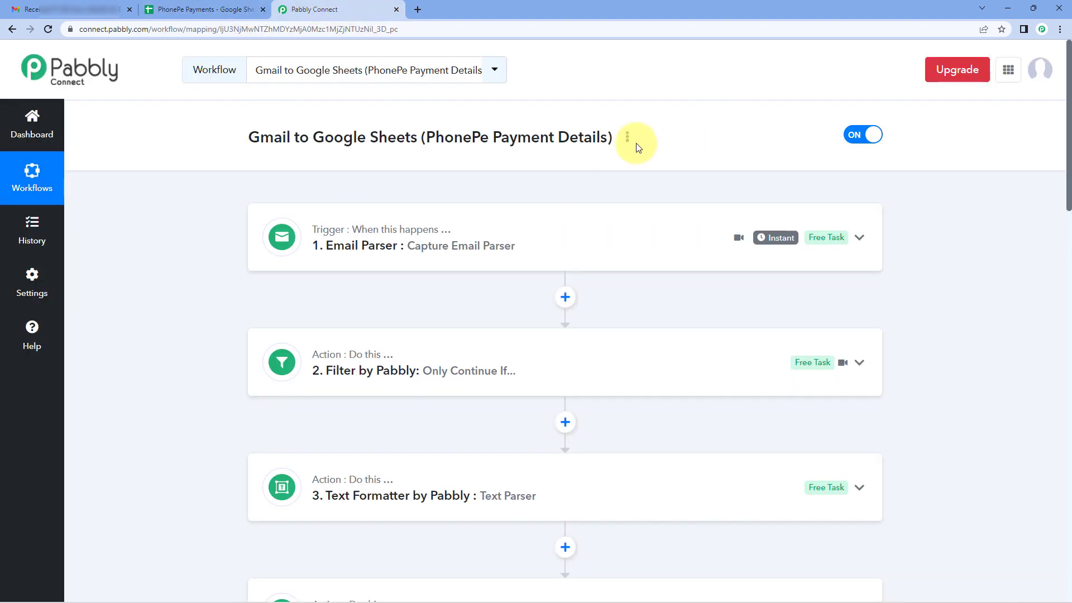